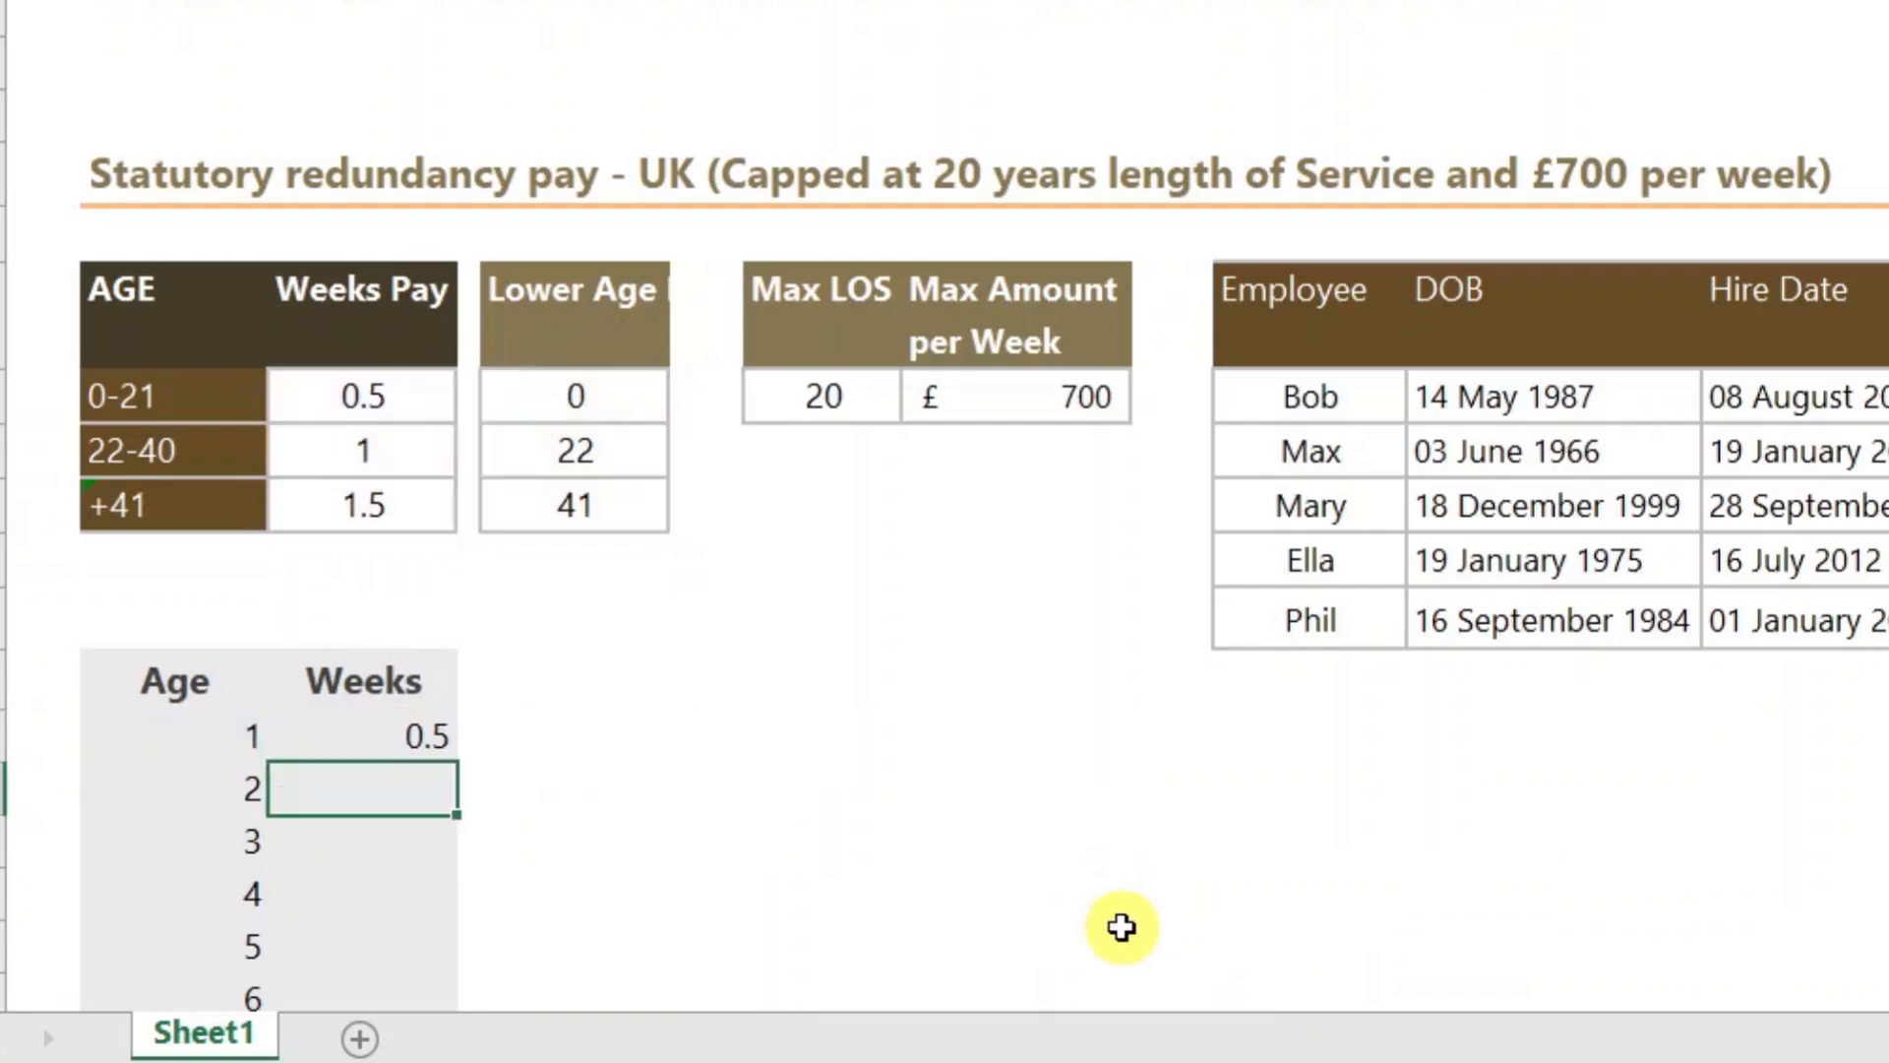
- Fill the first Weeks formula down the whole Age/Weeks lookup table
click(404, 736)
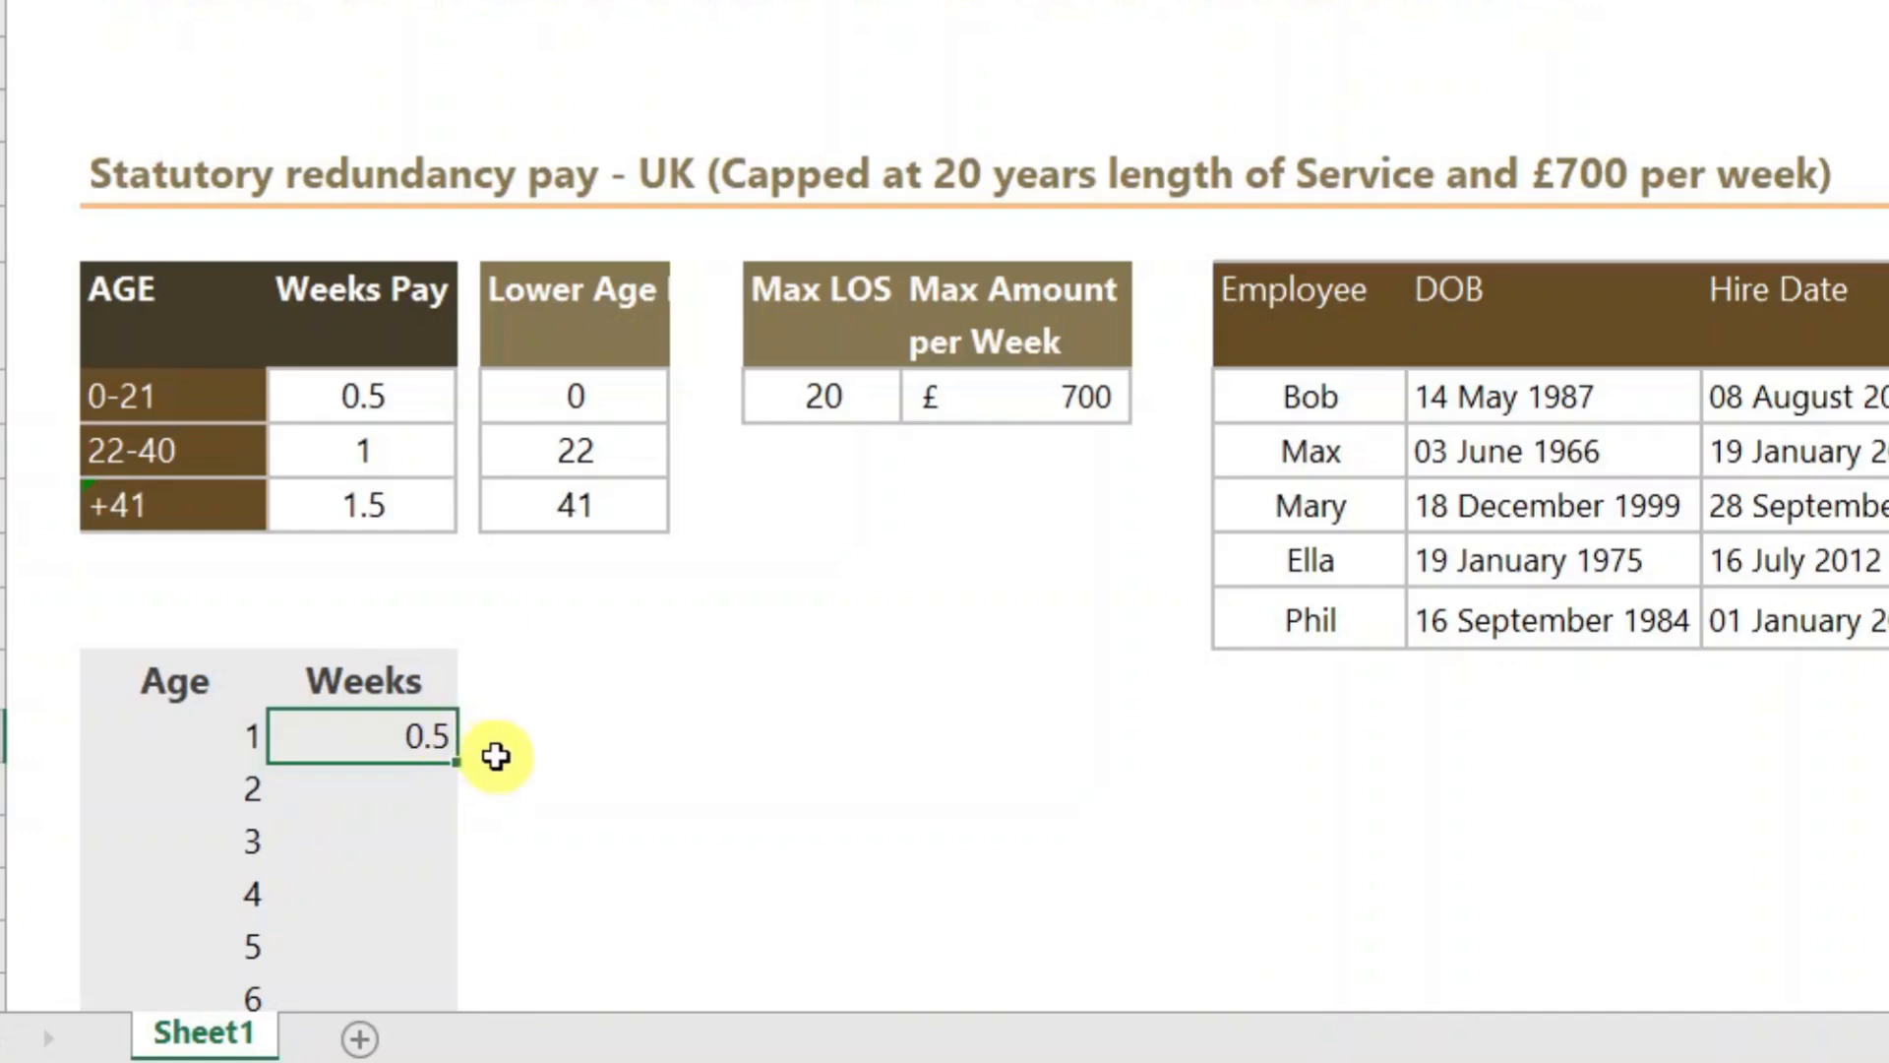
double_click(453, 765)
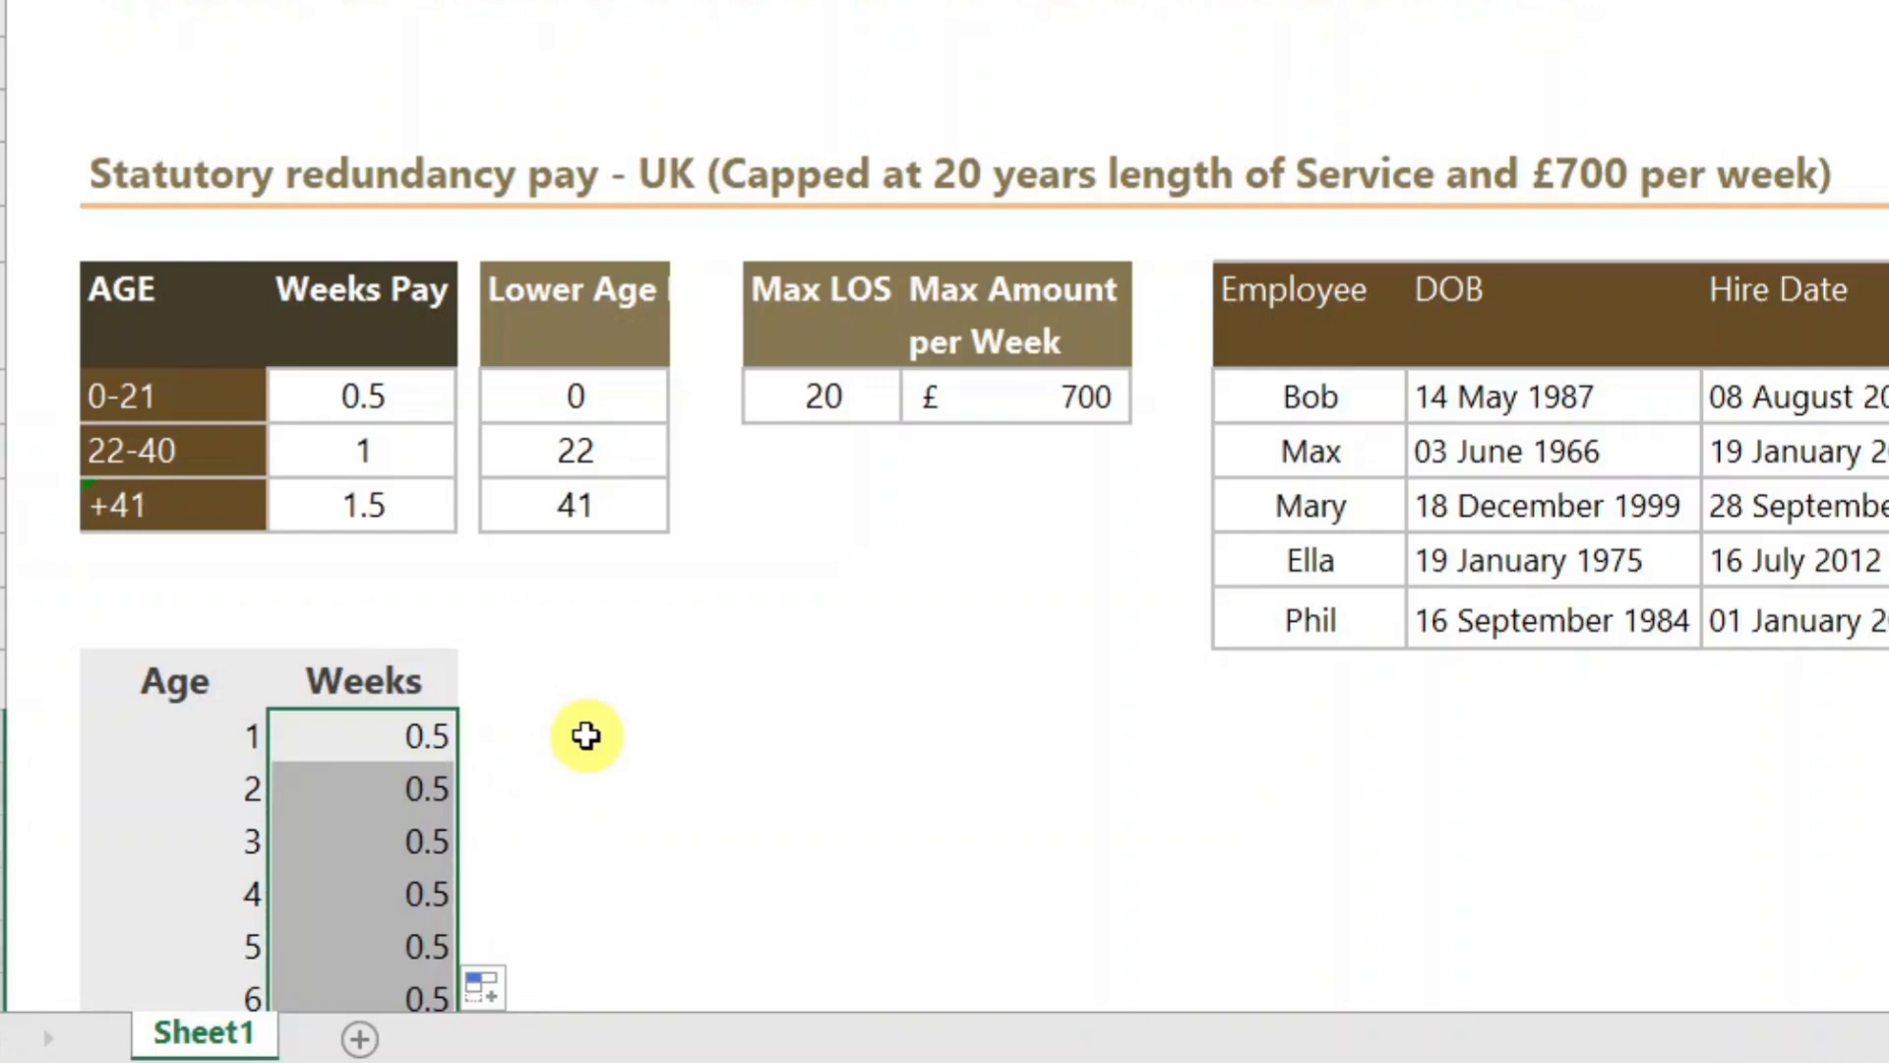
- Check the filled Weeks values at the age band boundaries, 21 to 22 and 40 to 41, against the Weeks Pay table
scroll(523, 835, down, 8)
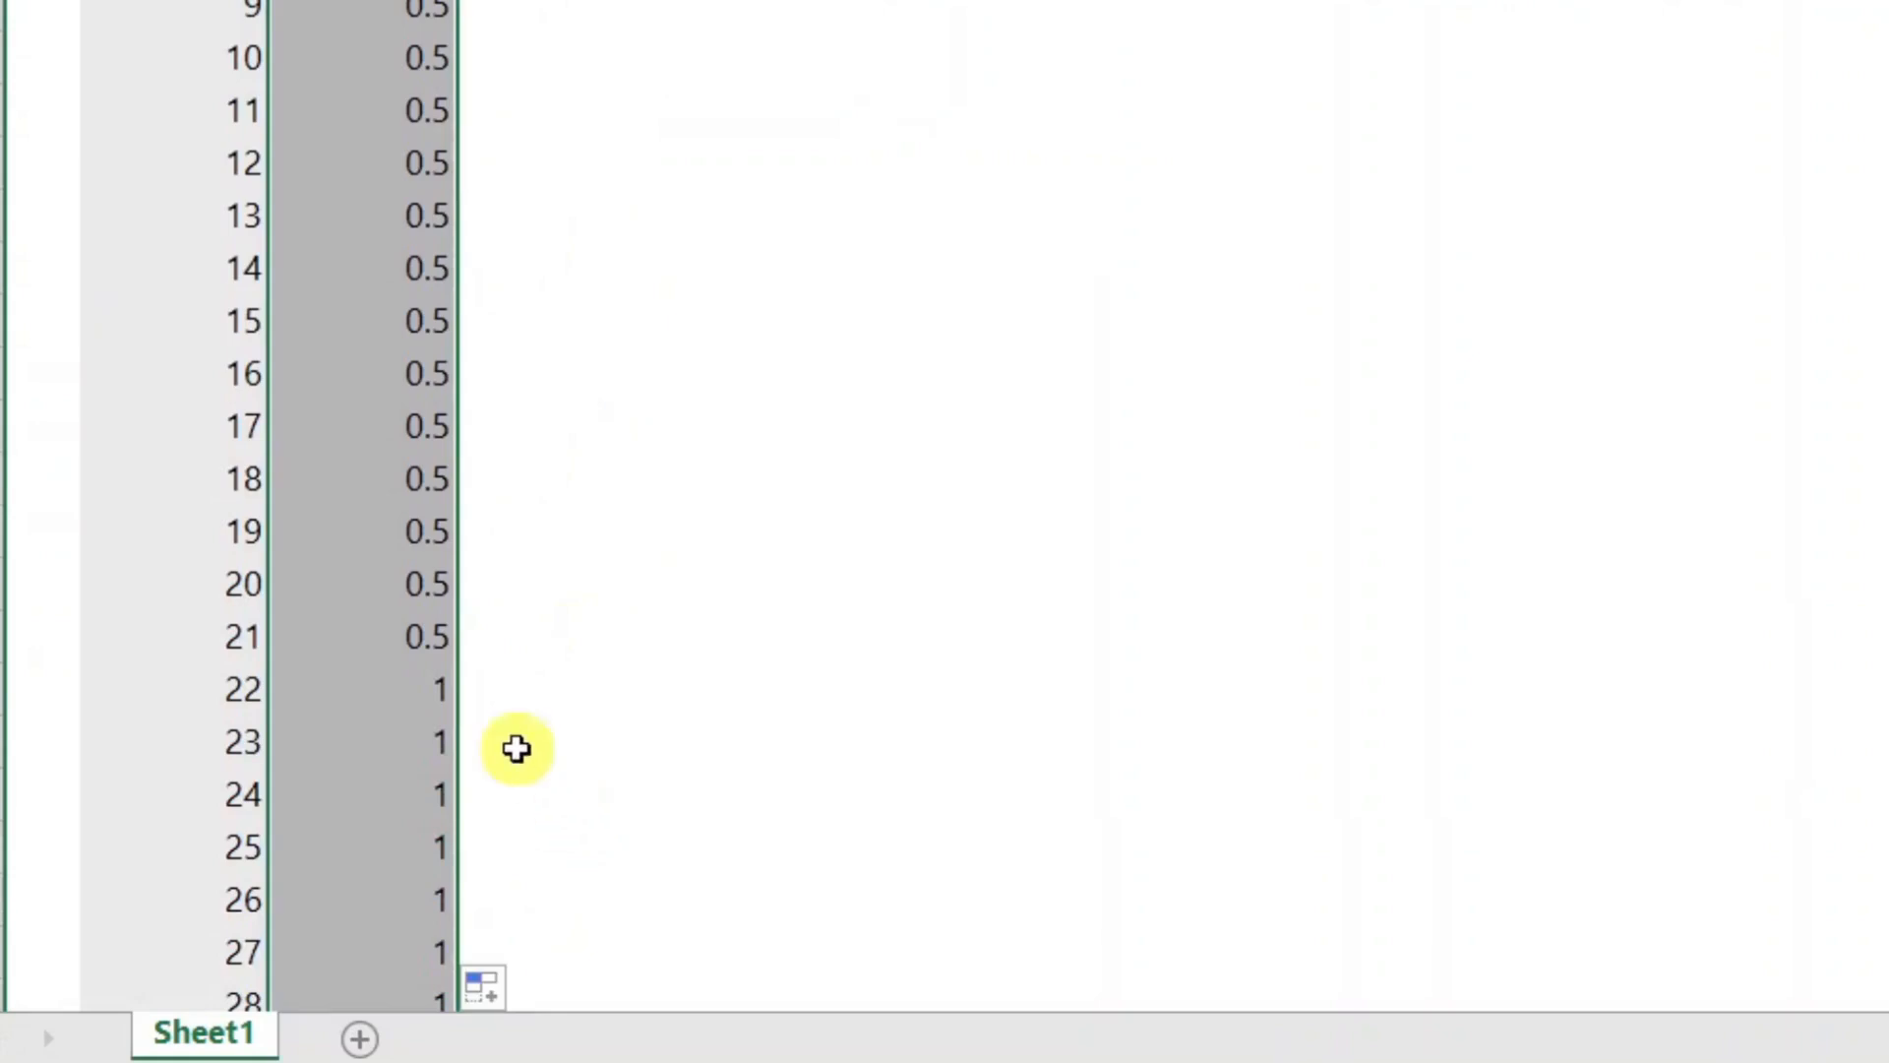
drag(404, 632, 245, 640)
scroll(565, 599, up, 8)
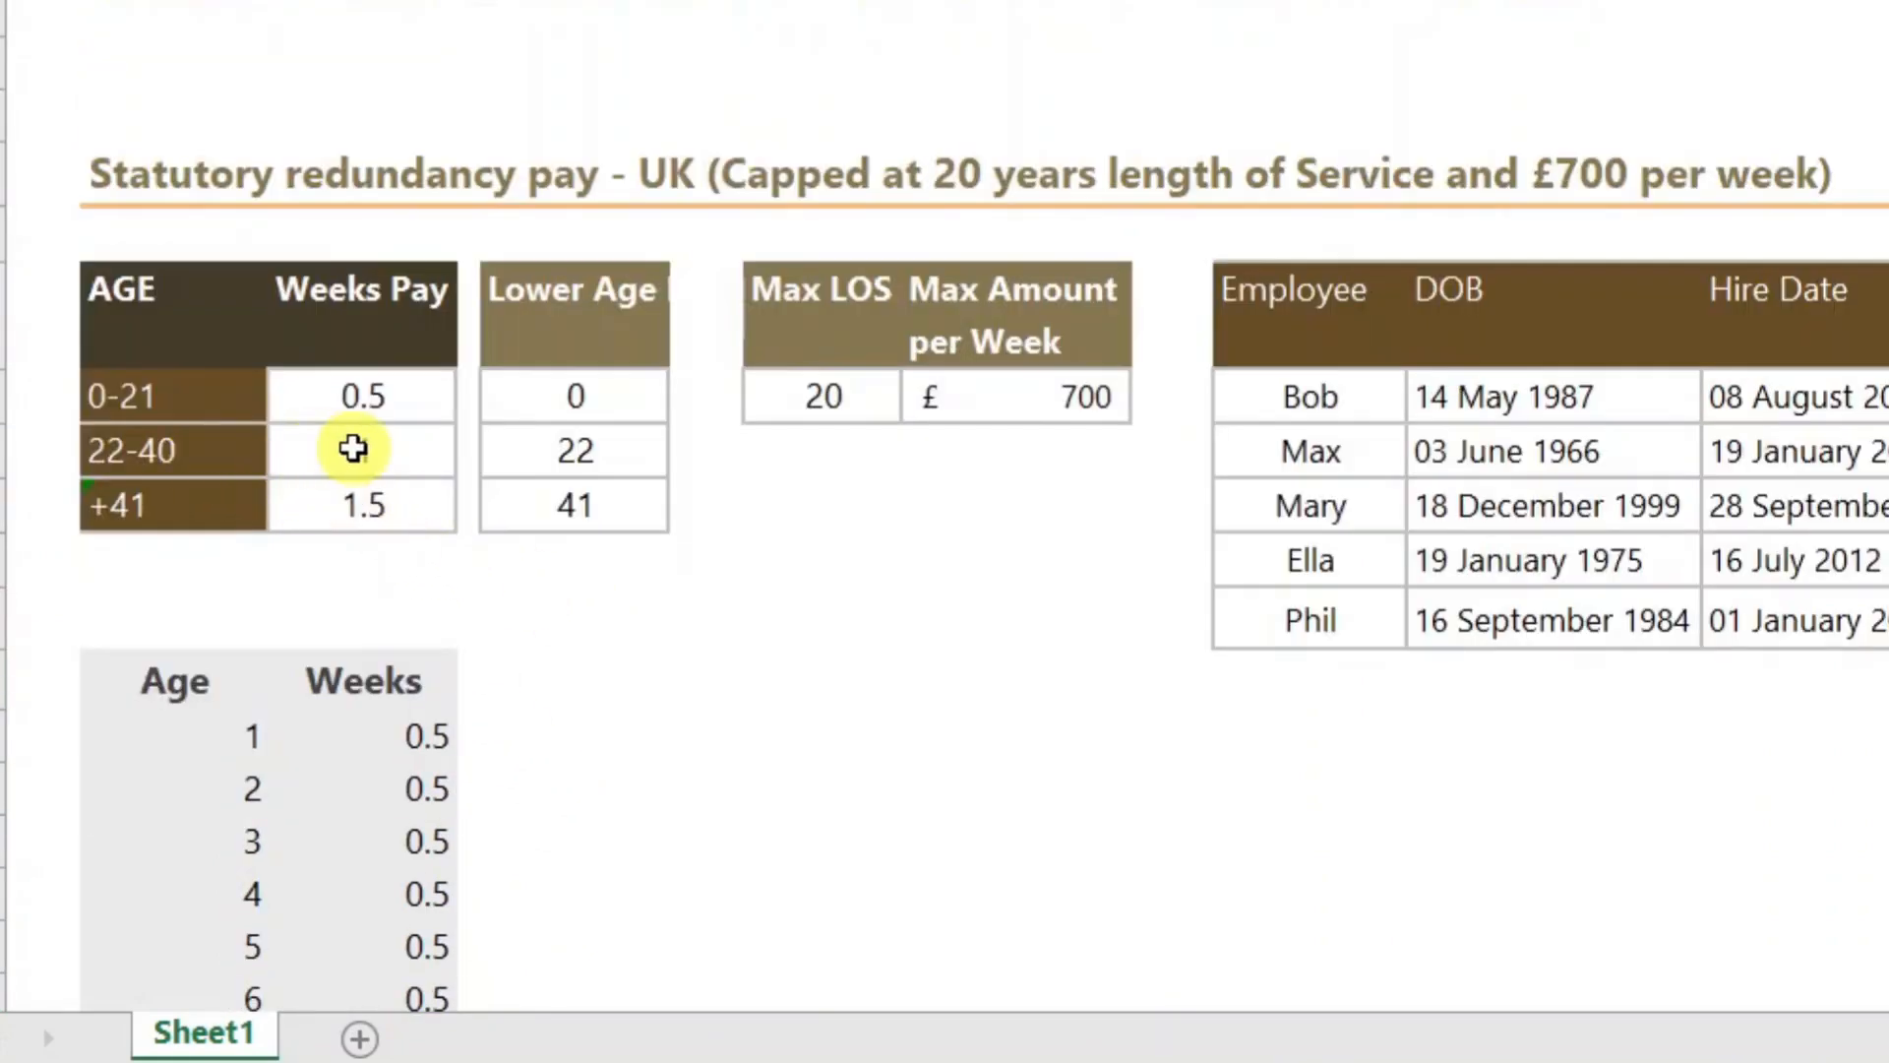
scroll(493, 679, down, 8)
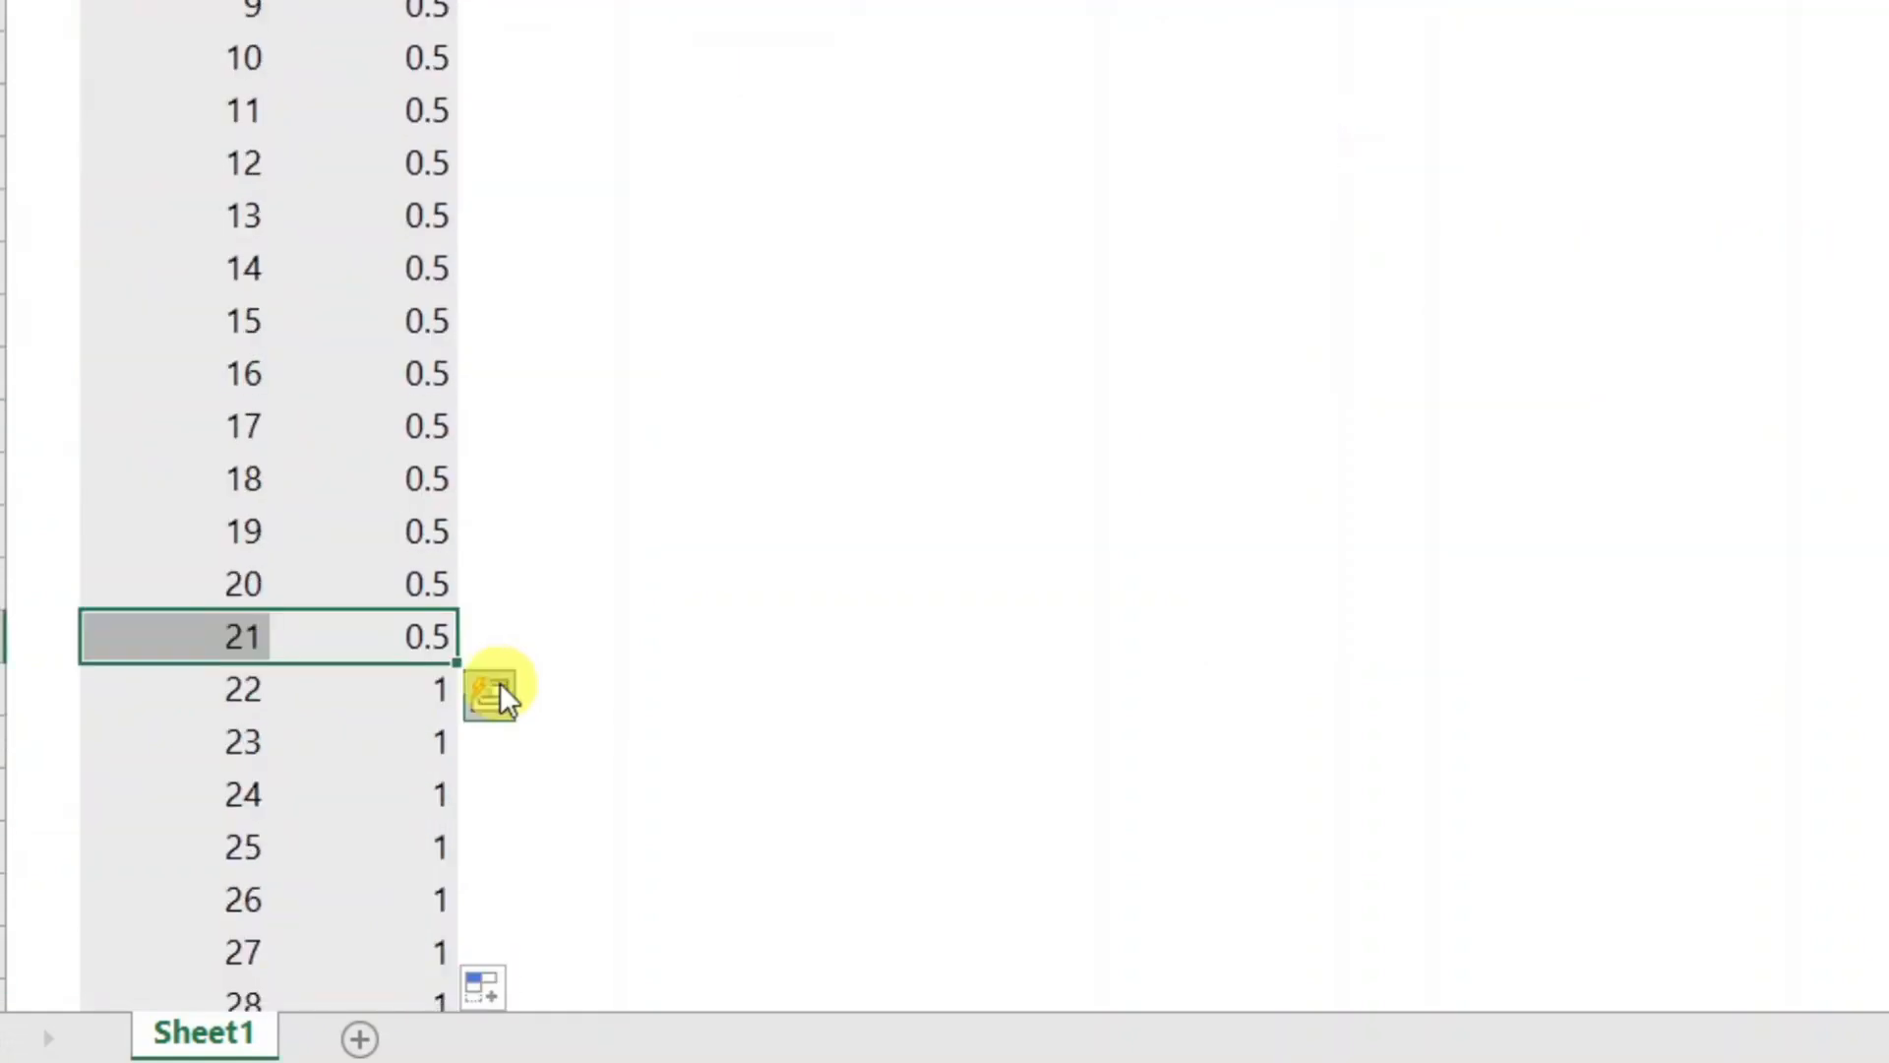
click(388, 699)
scroll(540, 683, down, 7)
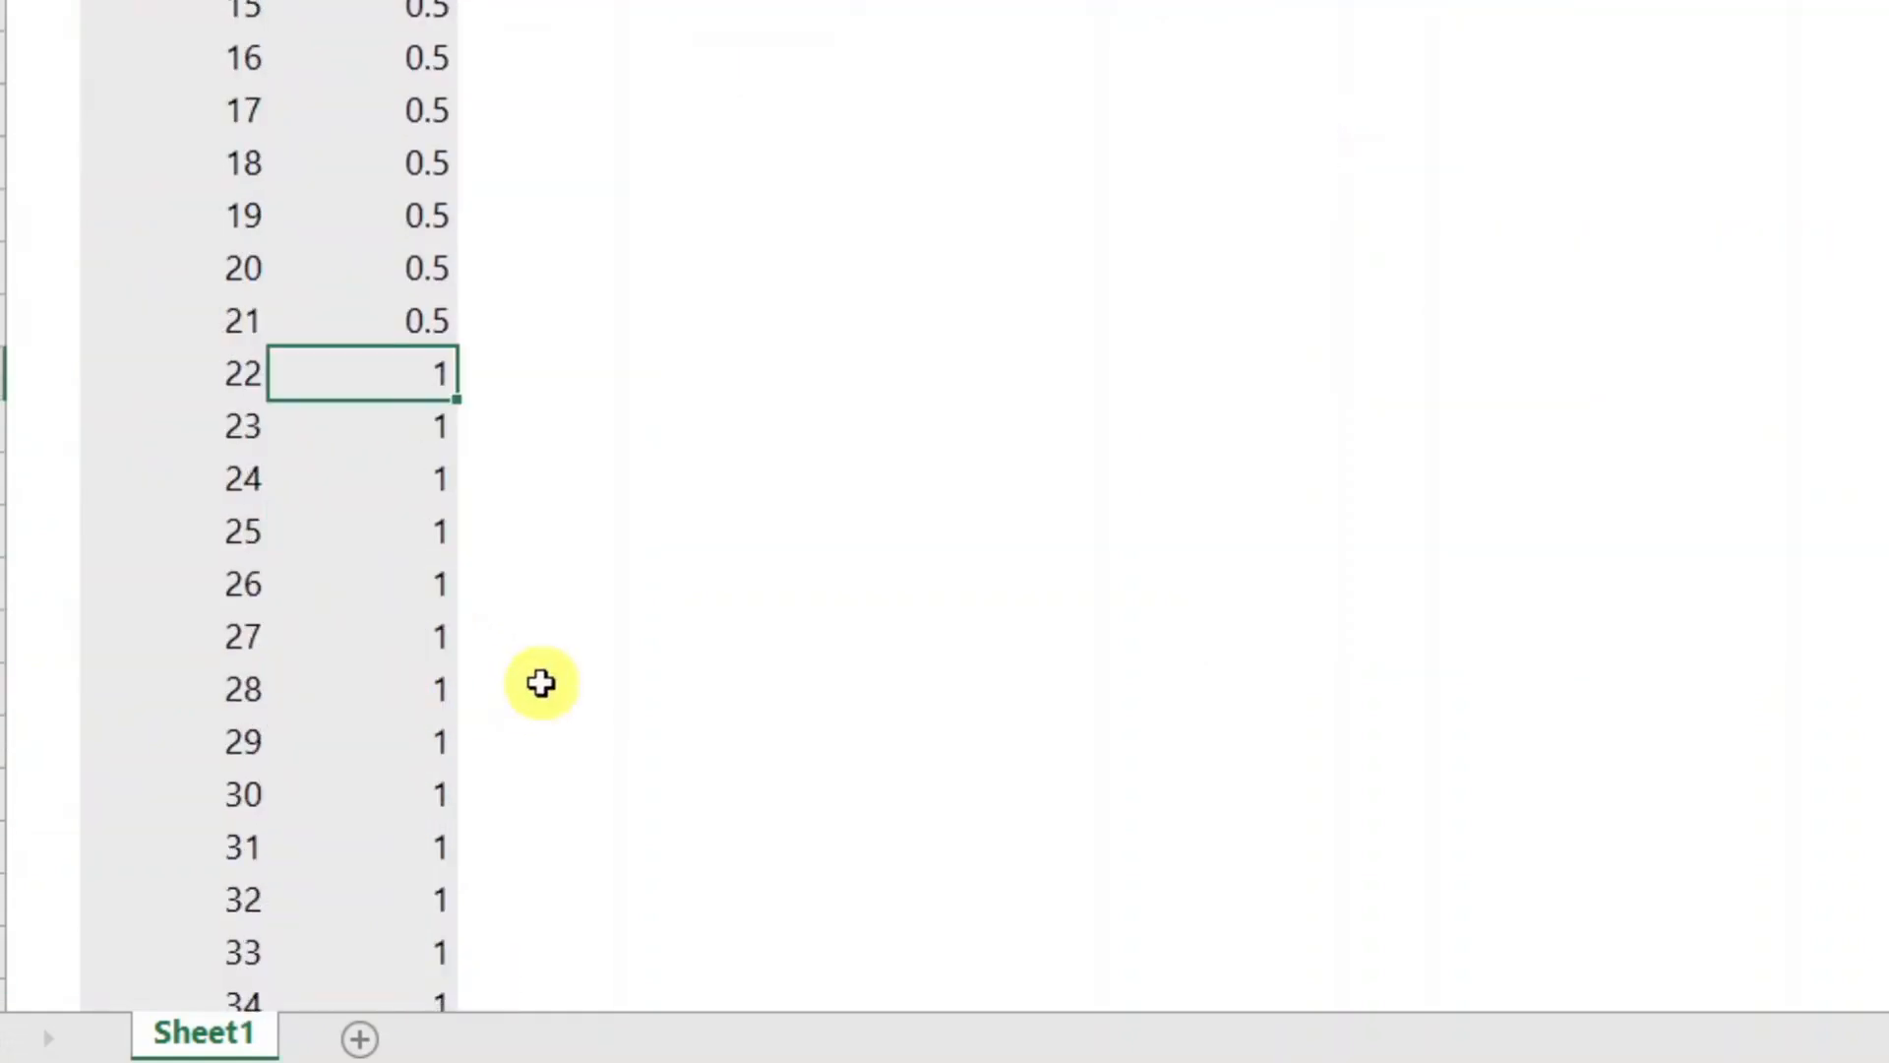
click(410, 539)
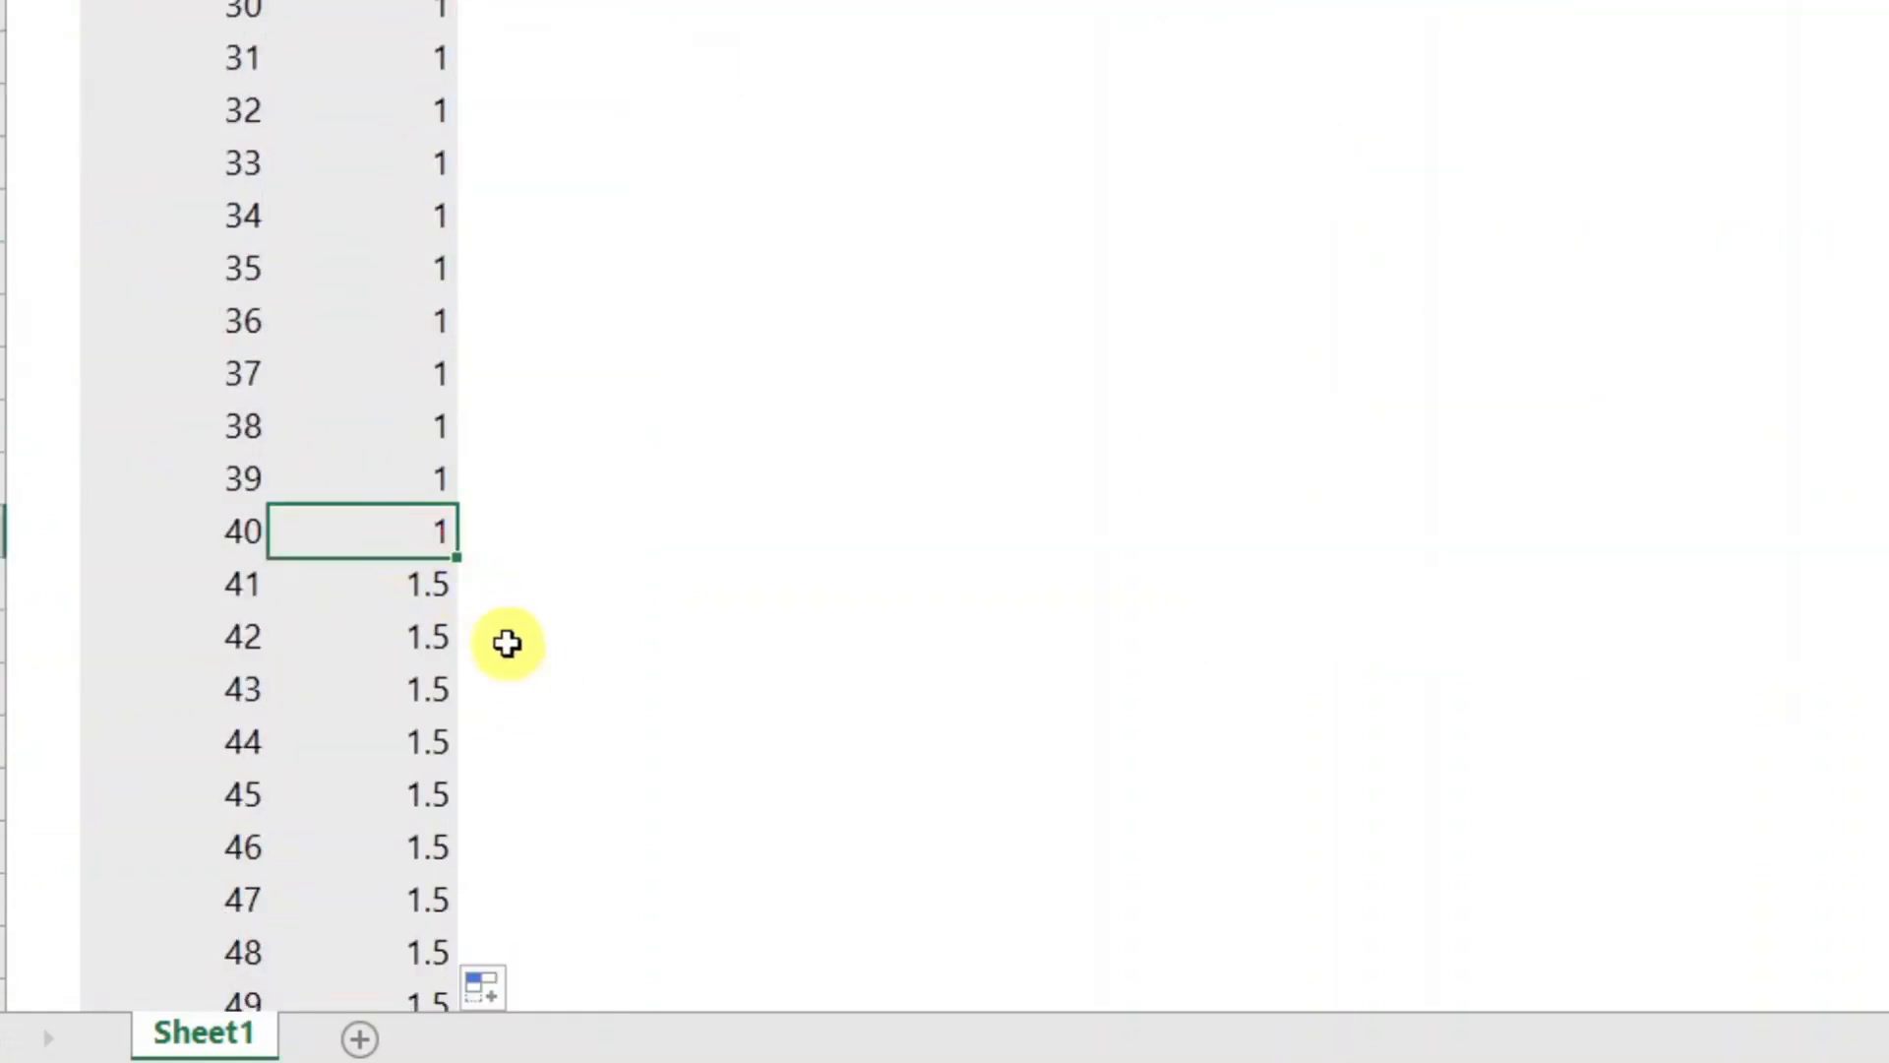
click(439, 588)
scroll(721, 514, up, 14)
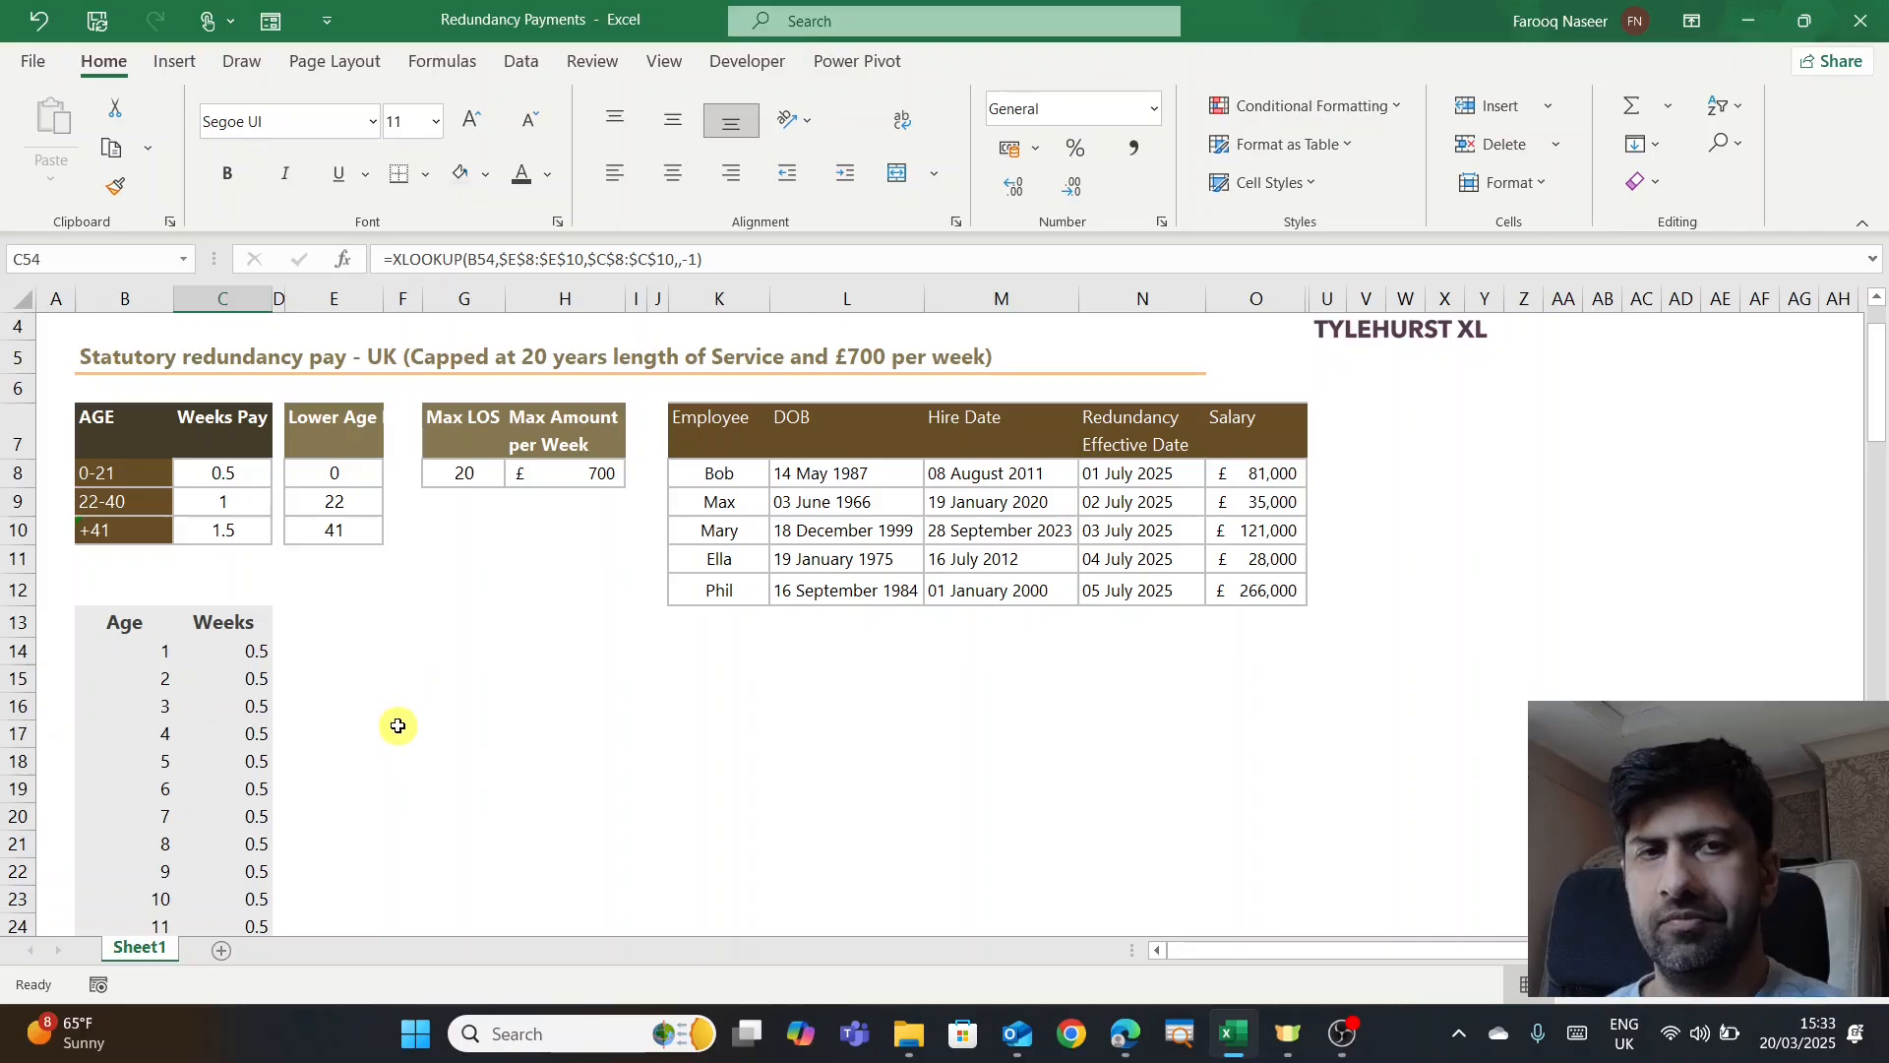
- Review the DOB, Hire Date, Redundancy Effective Date and Salary columns of the employee table
scroll(717, 516, up, 2)
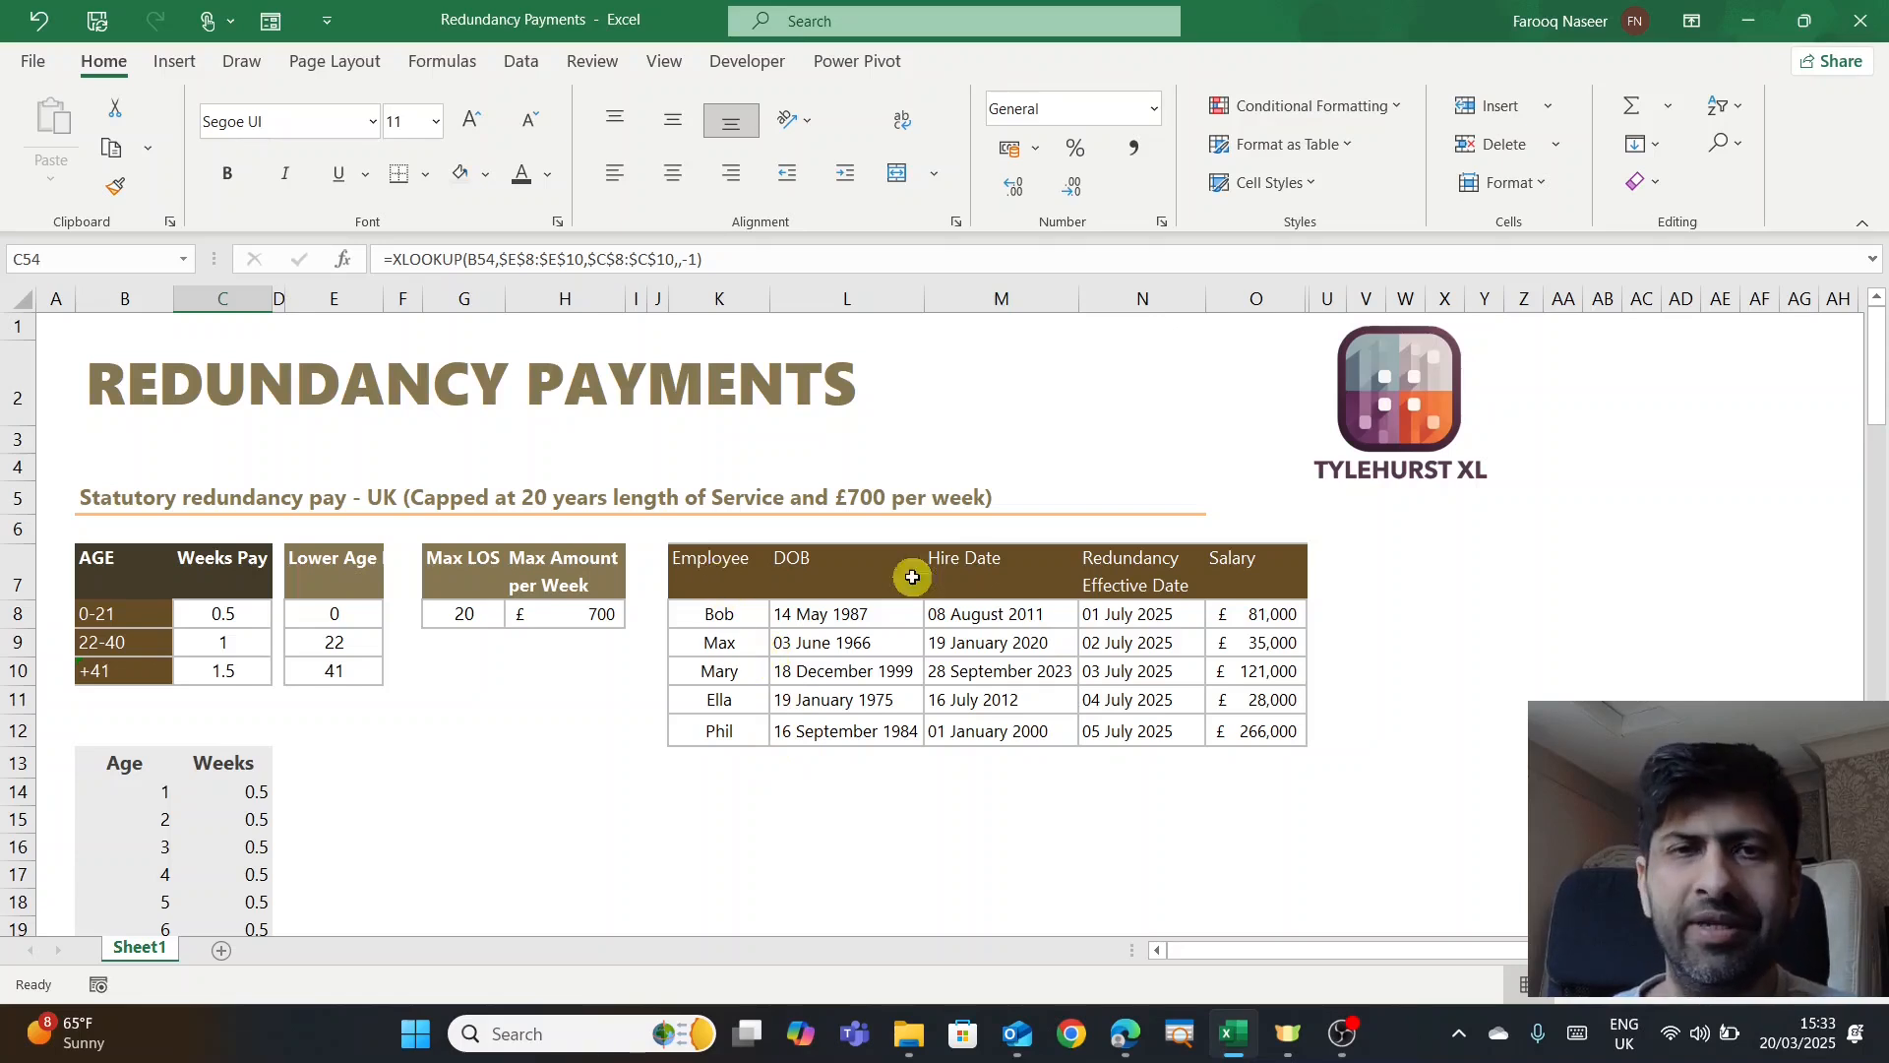
click(813, 569)
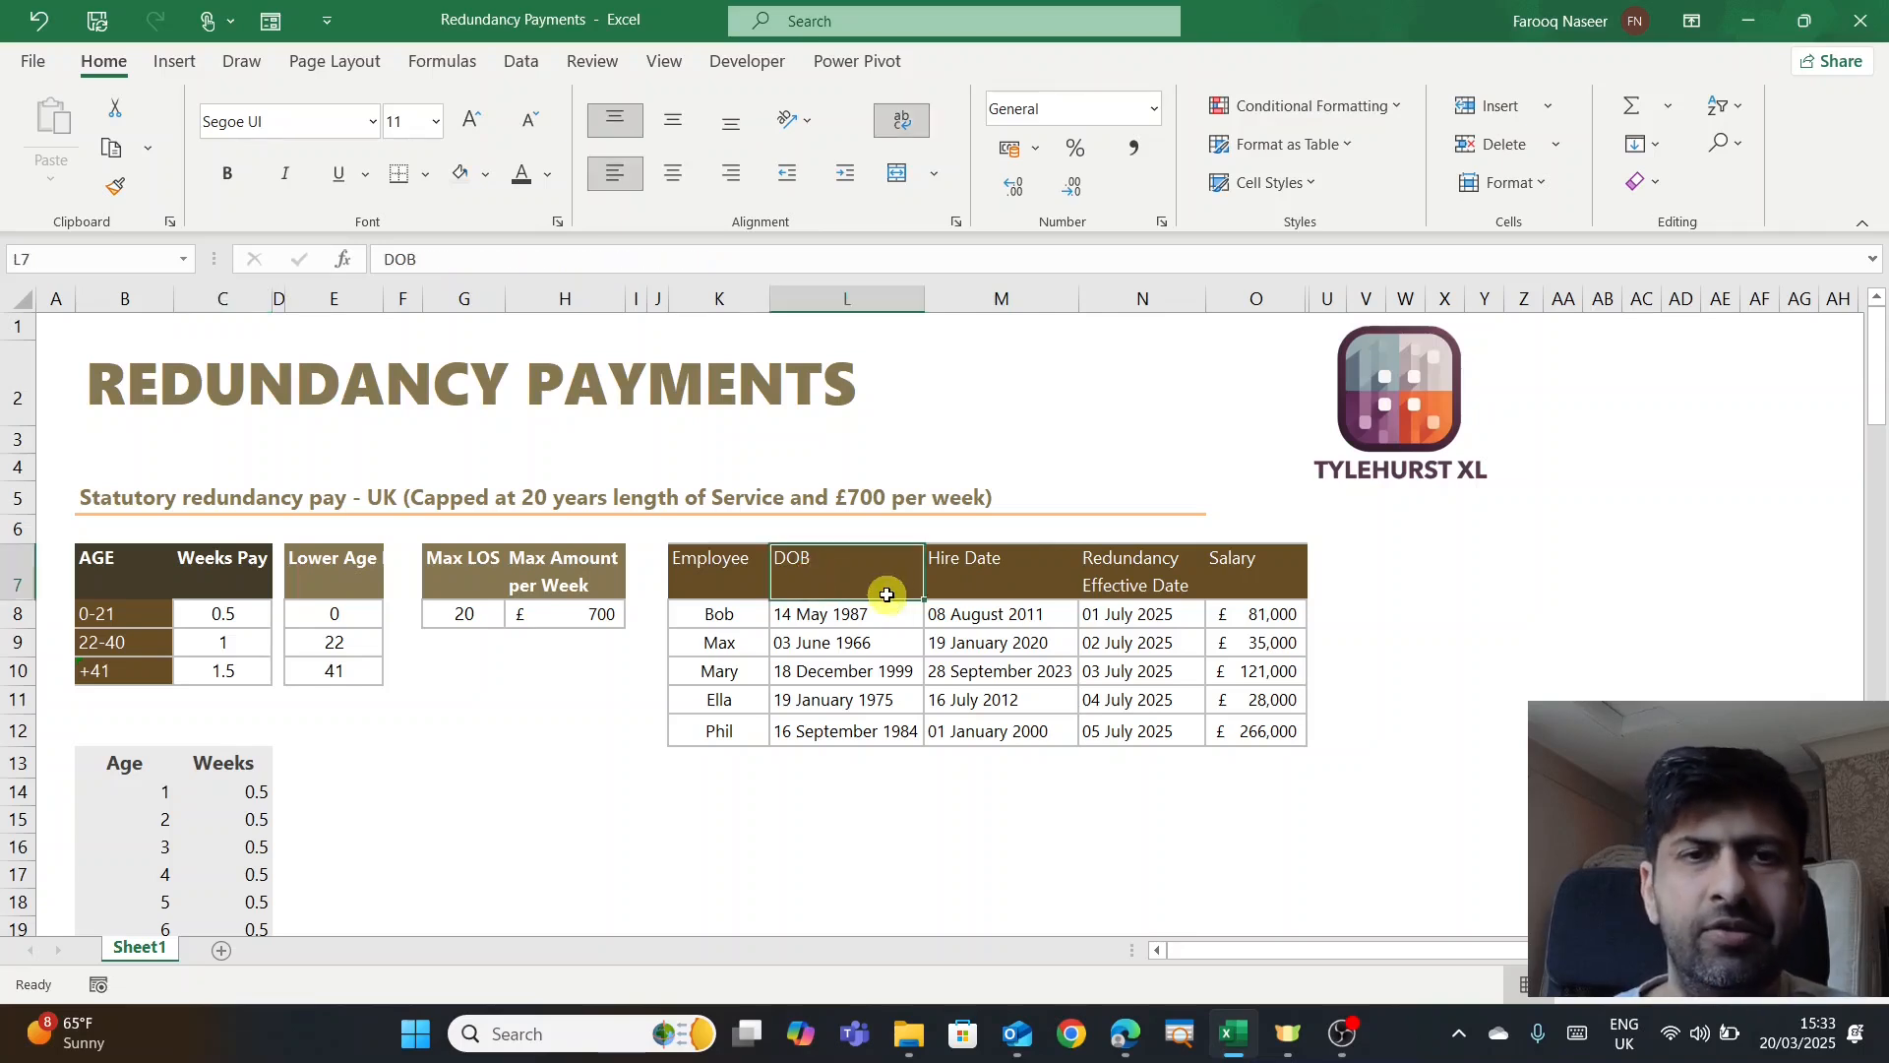
click(987, 588)
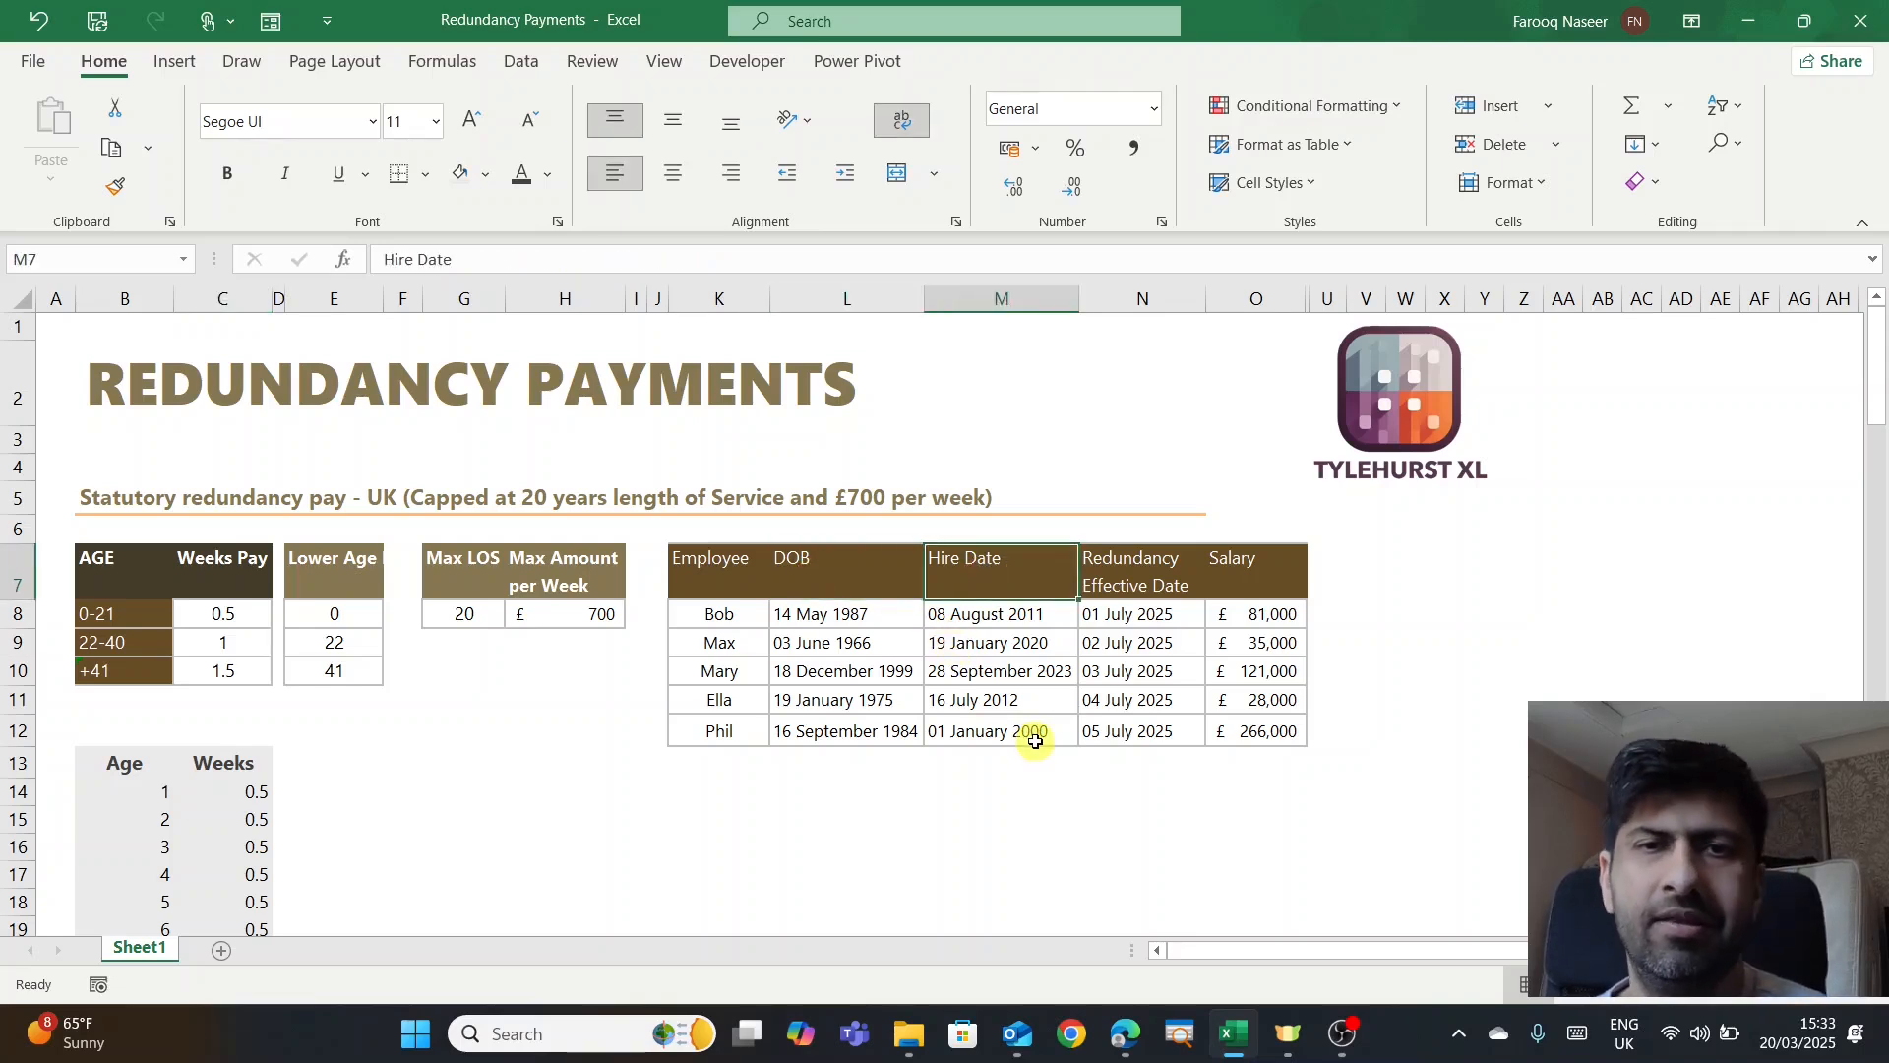
click(1145, 601)
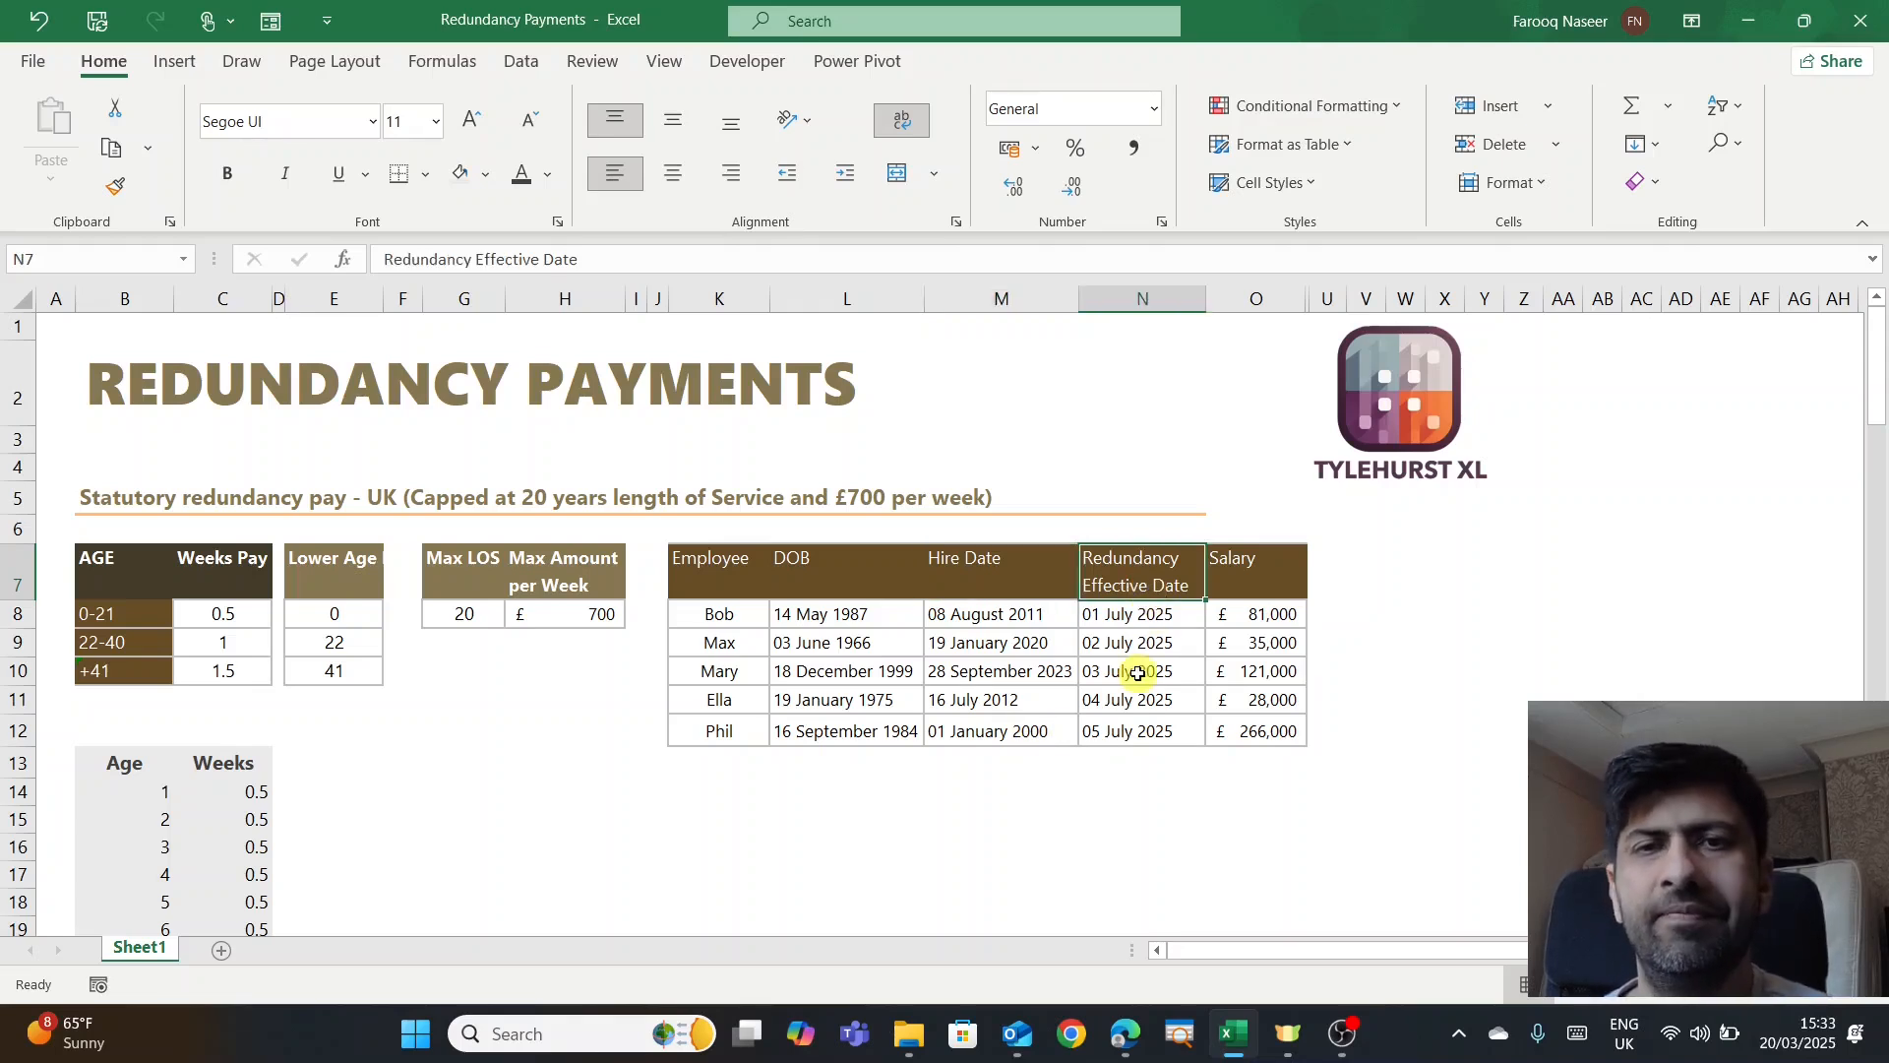
click(1262, 583)
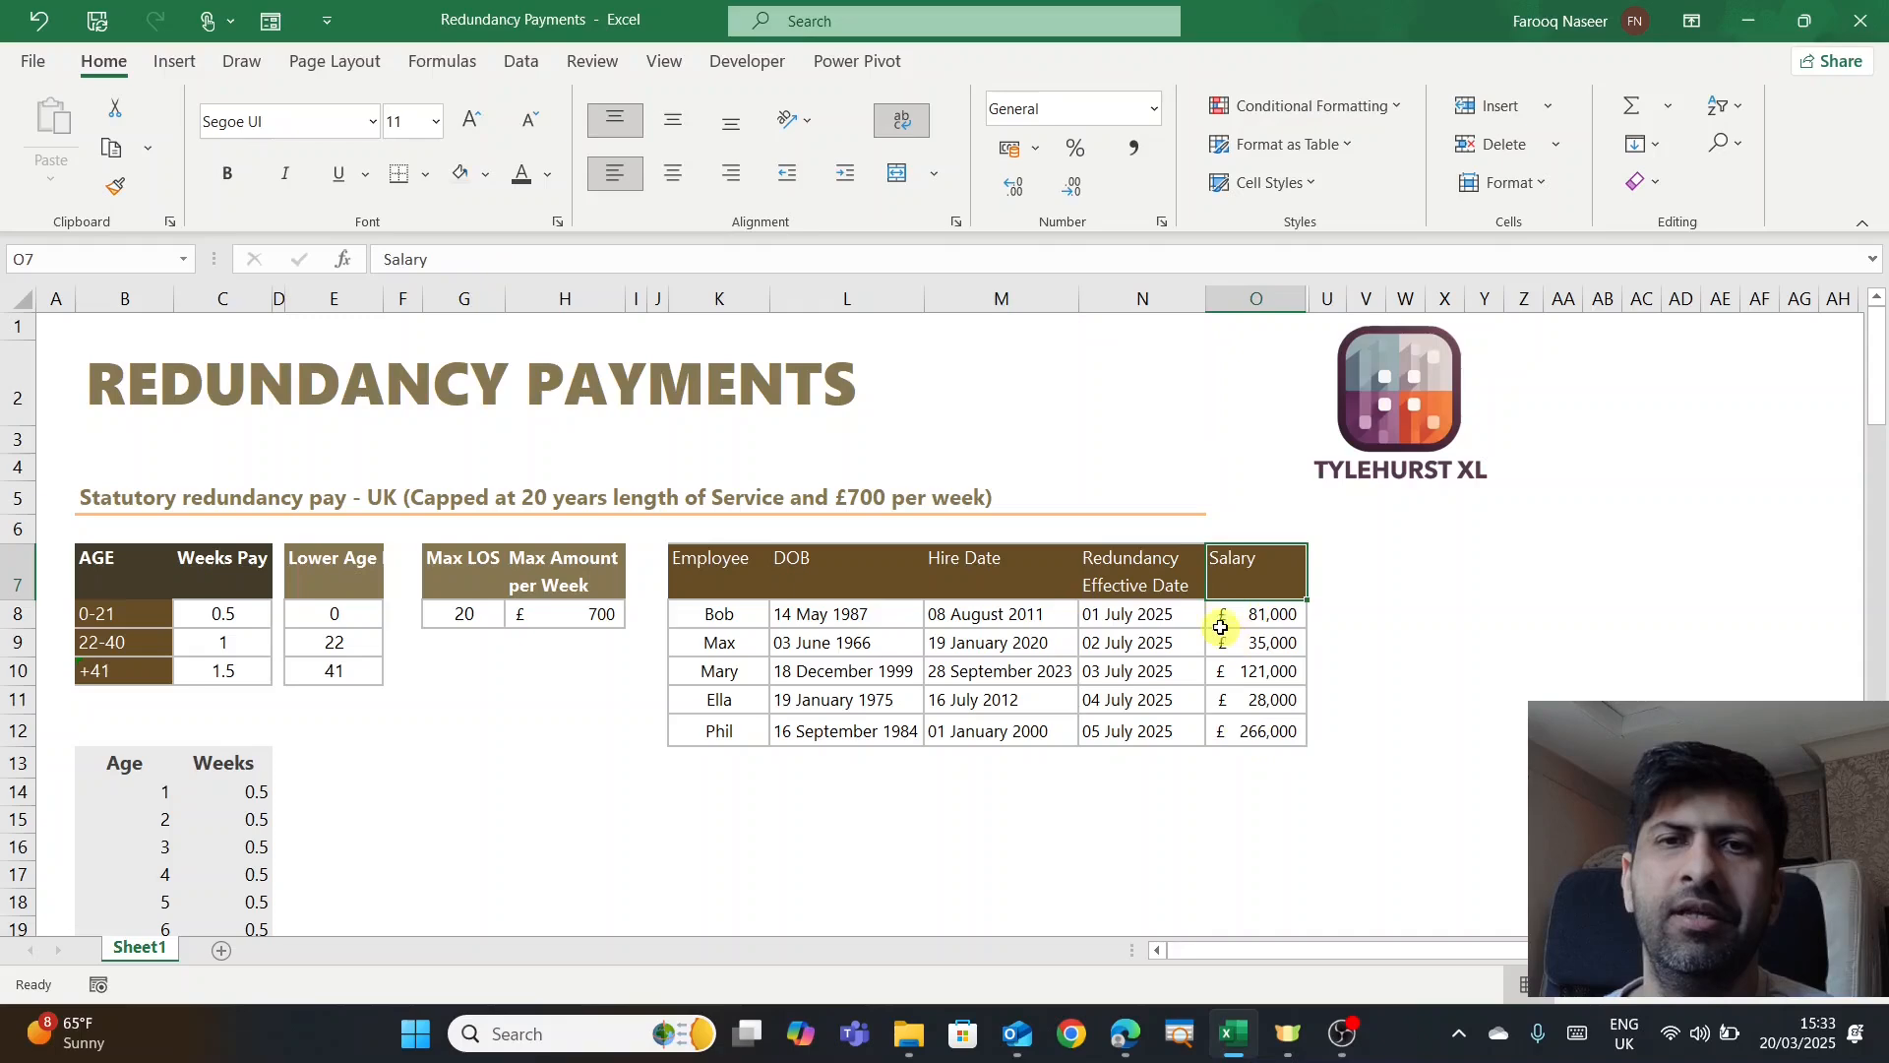
- Unhide the hidden columns P to T between Salary and column U
drag(1327, 299, 1272, 299)
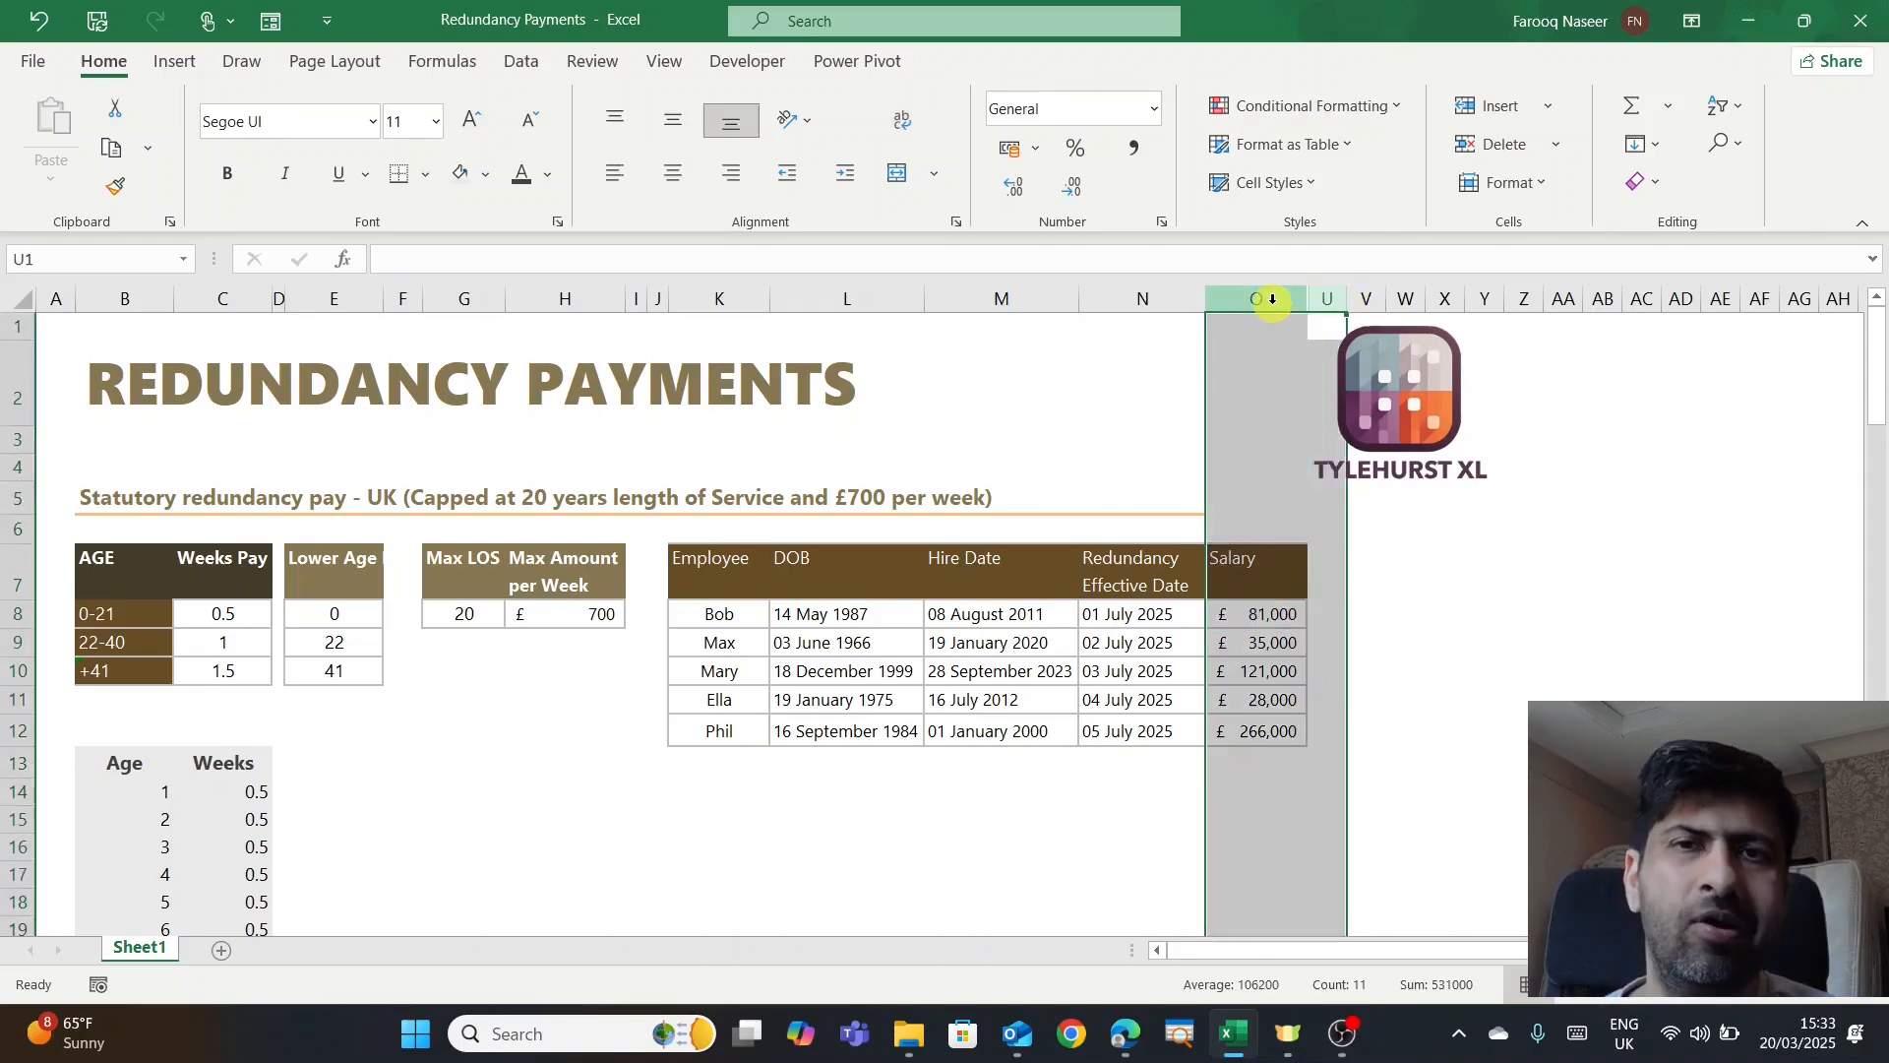
right_click(1272, 299)
click(1403, 728)
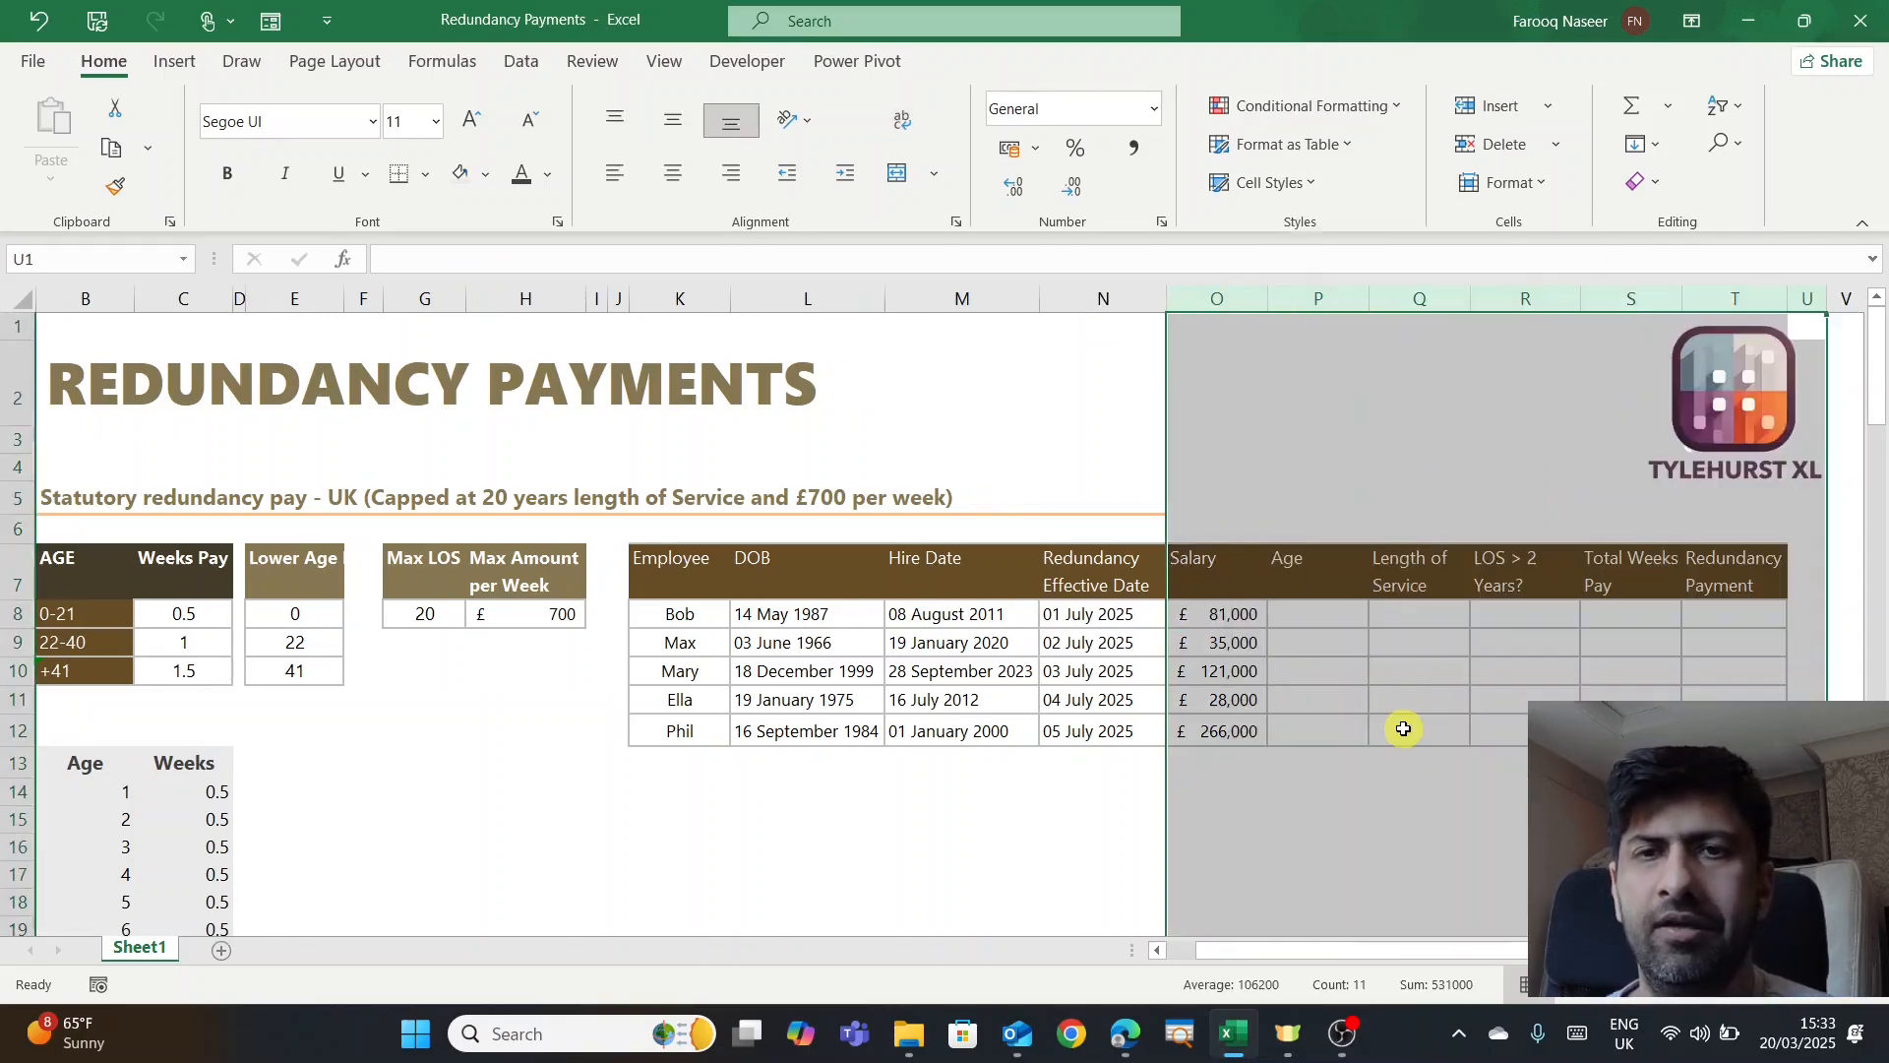
- Review the Age, Length of Service, LOS > 2 Years?, Total Weeks Pay and Redundancy Payment columns
click(1325, 578)
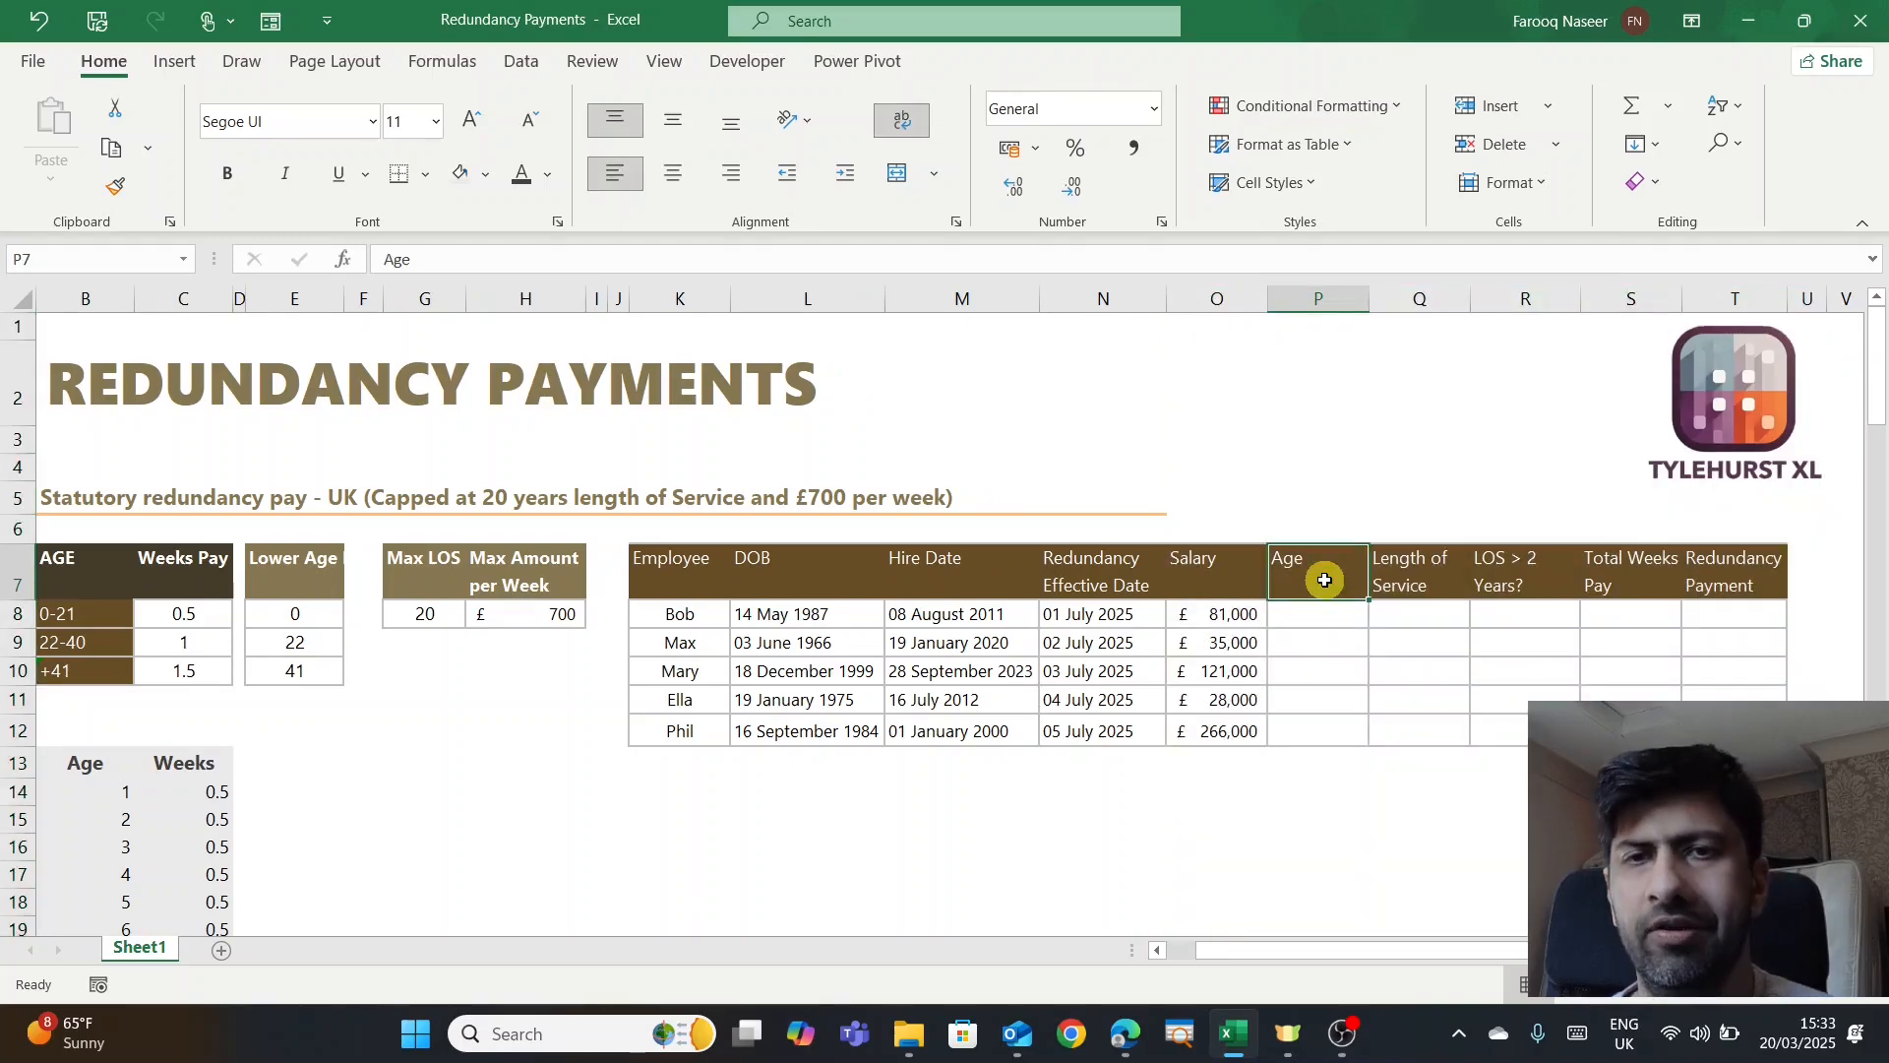
click(1408, 587)
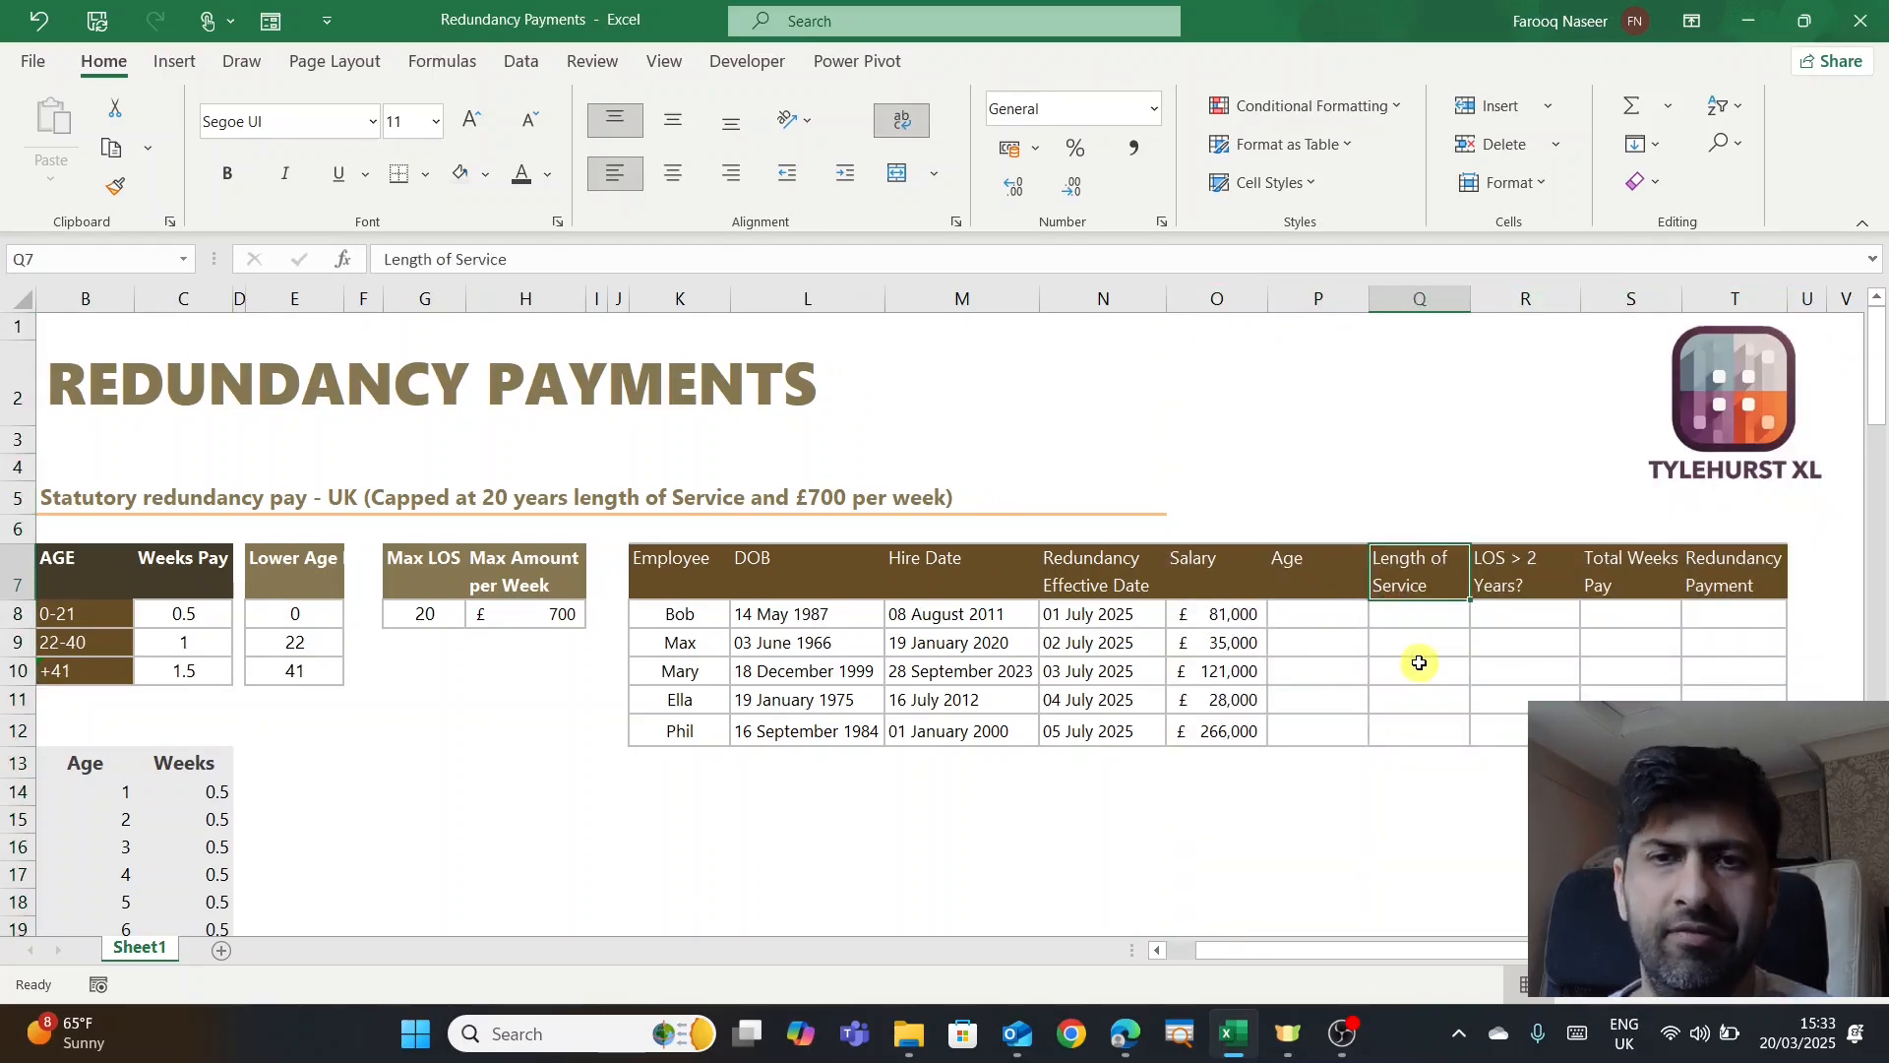
click(1520, 579)
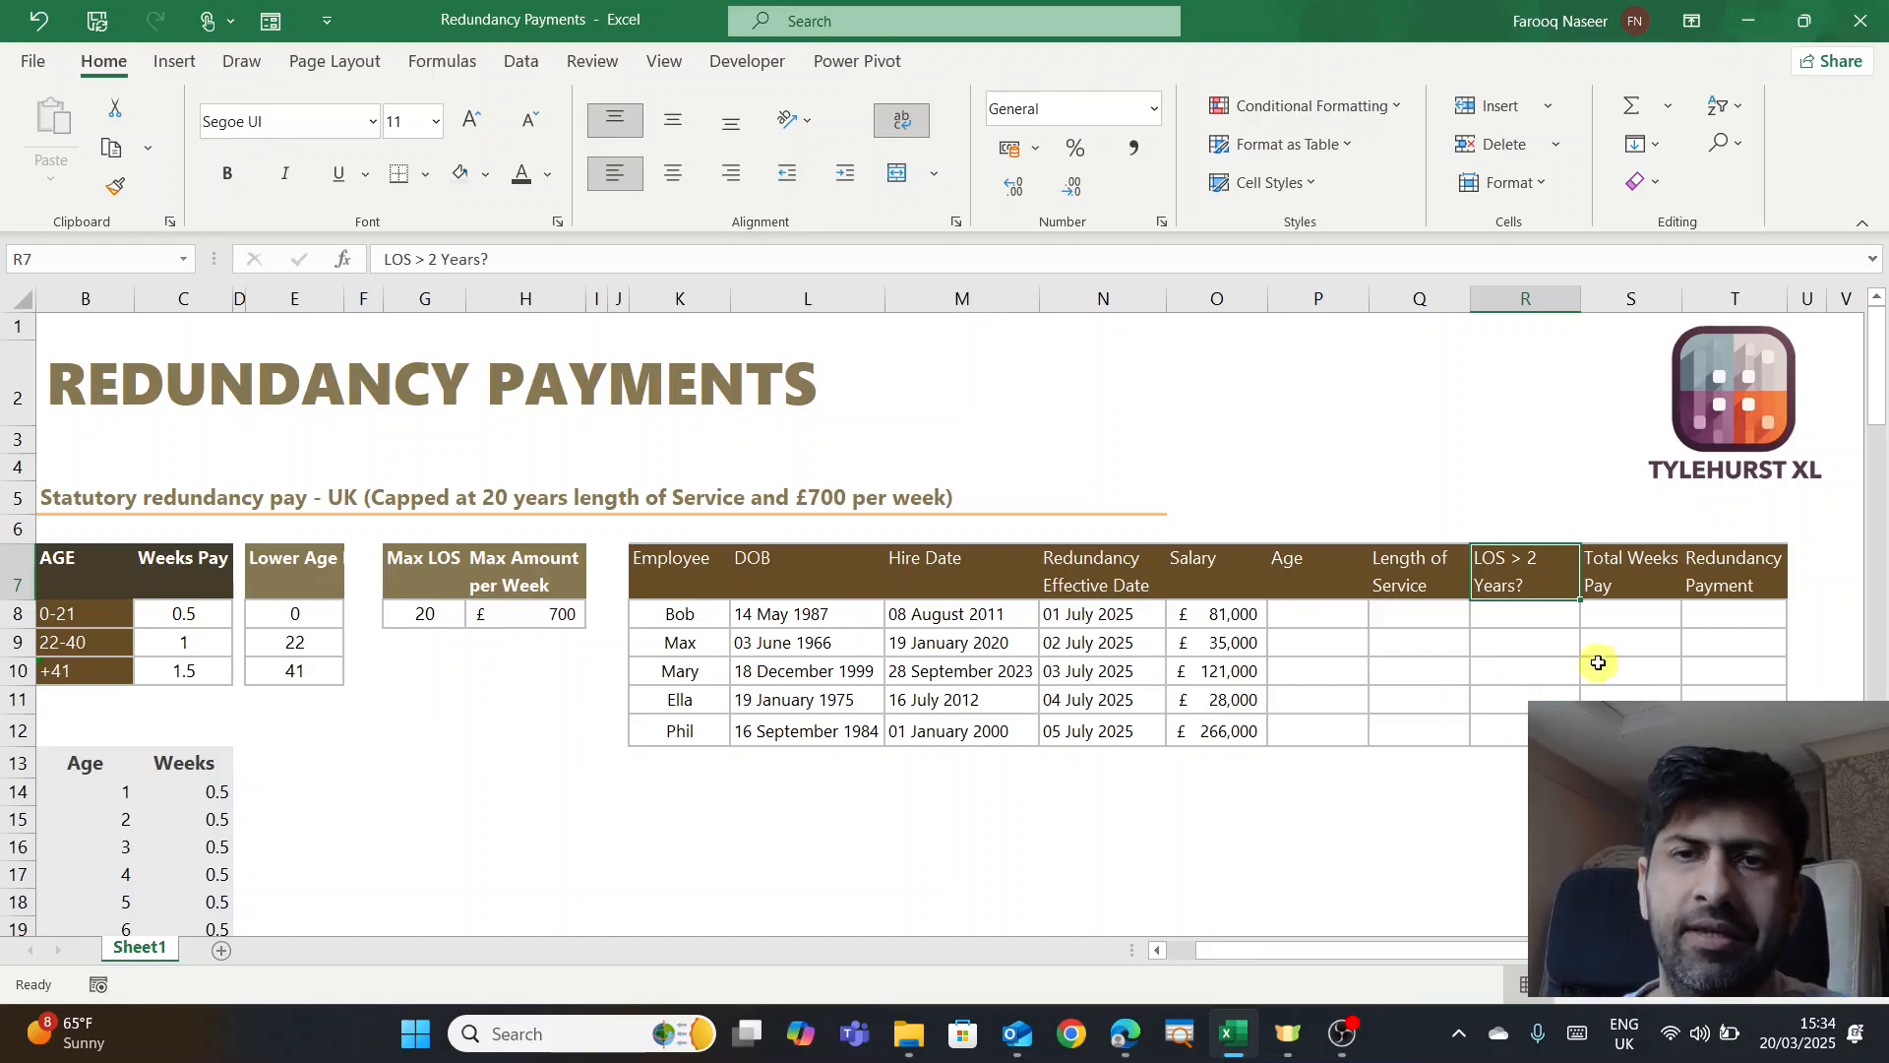
click(1614, 581)
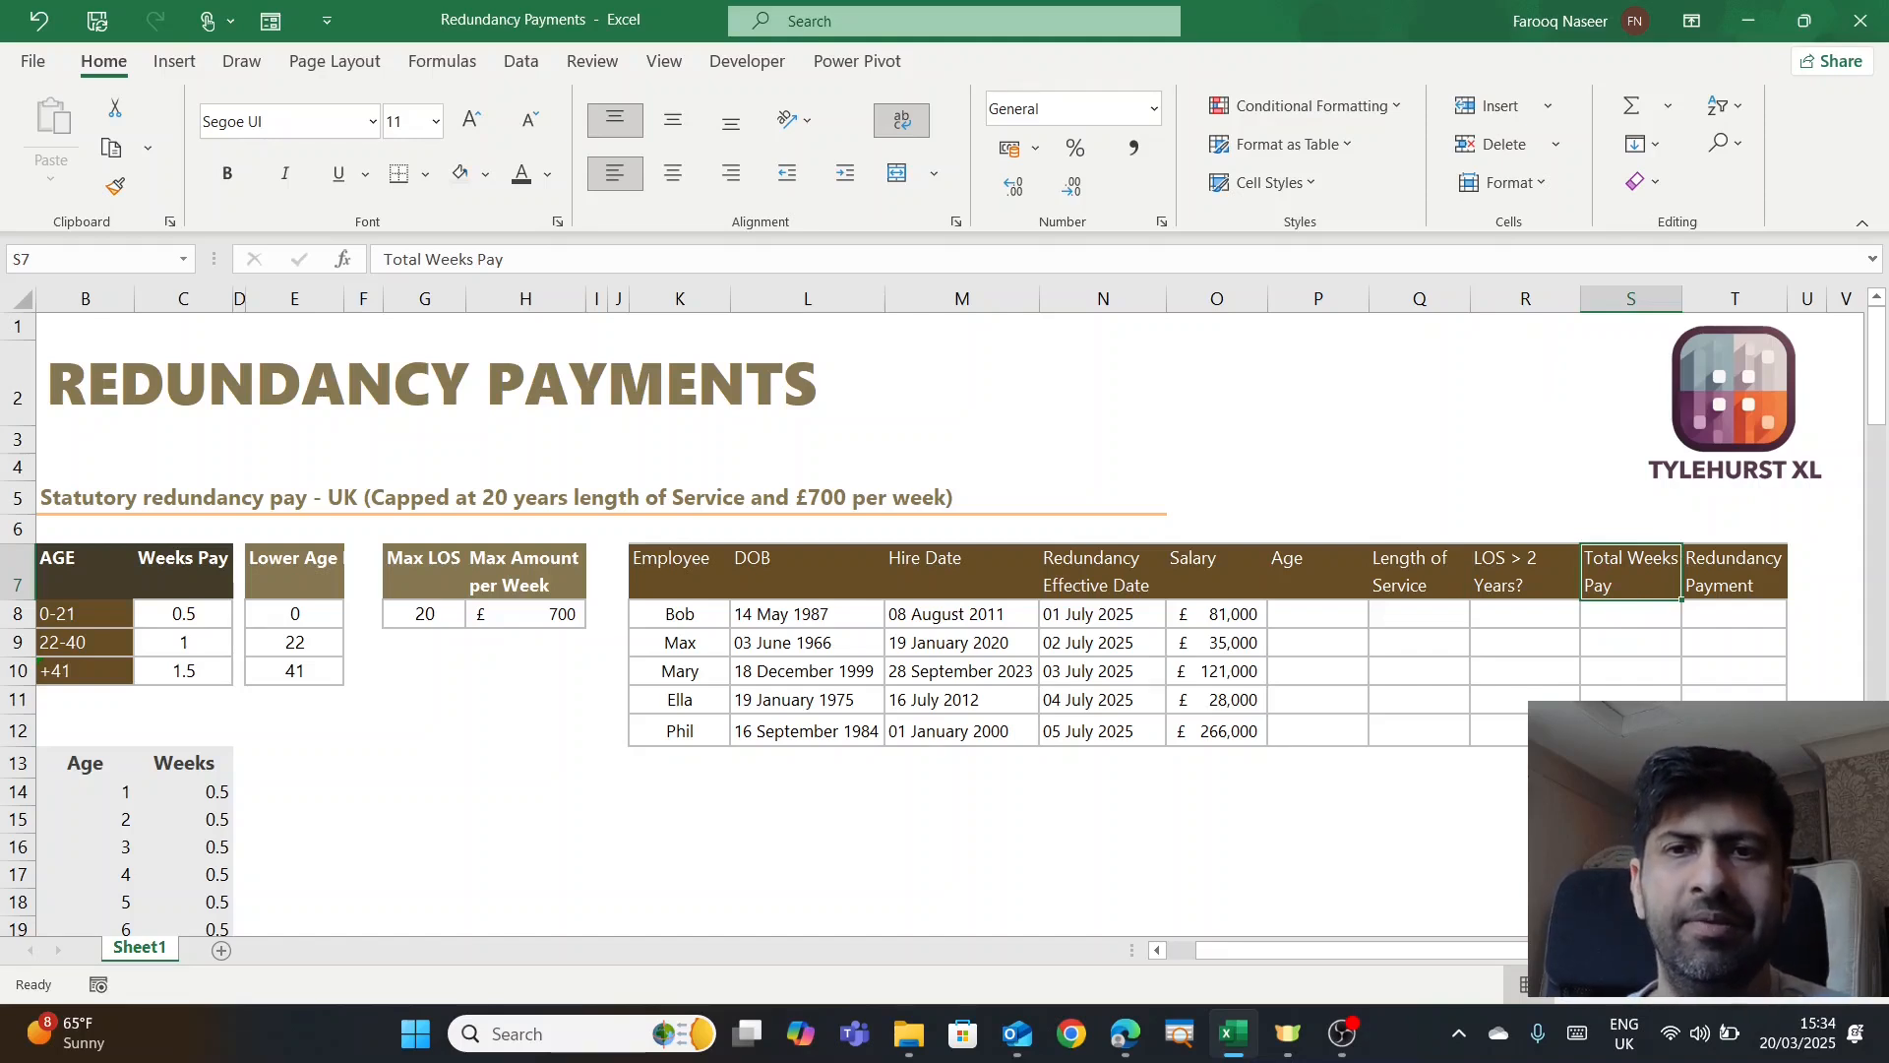
click(1710, 614)
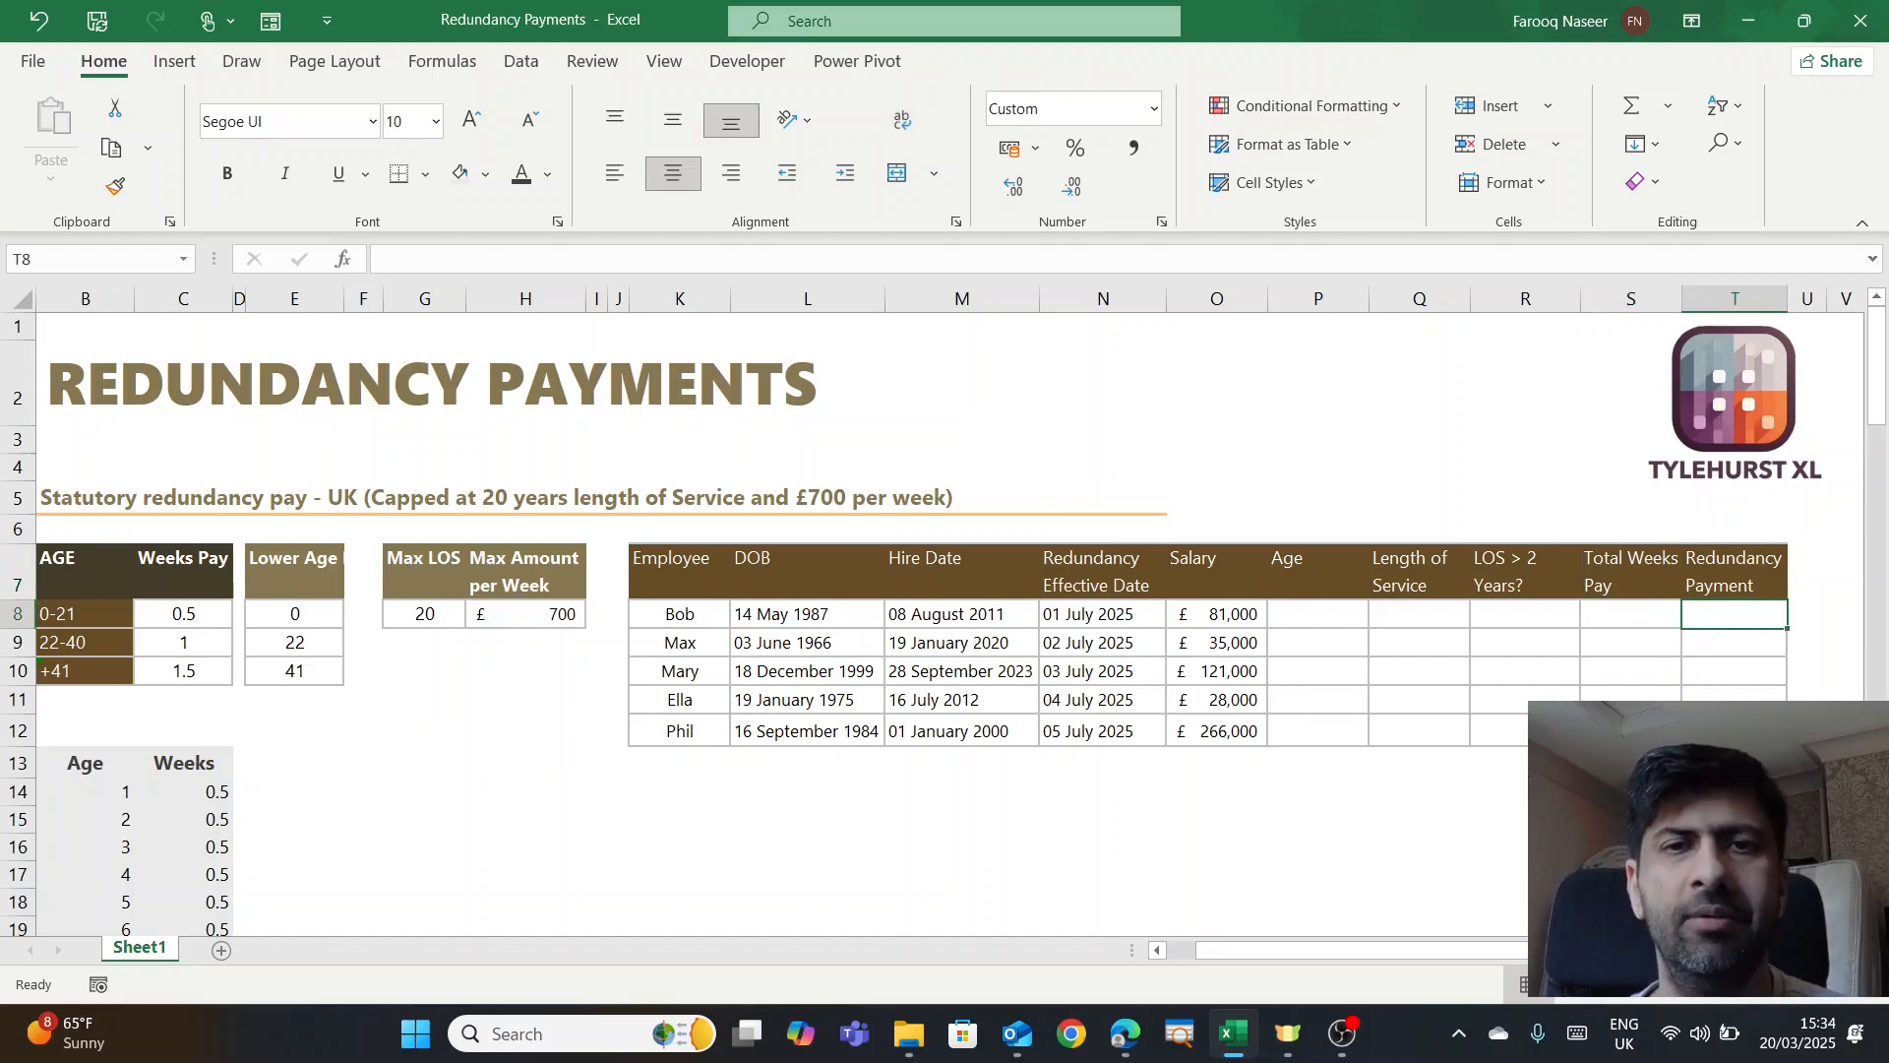
- Calculate the first employee's age in whole years in P8 with =DATEDIF(L8,N8,"Y")
click(1297, 615)
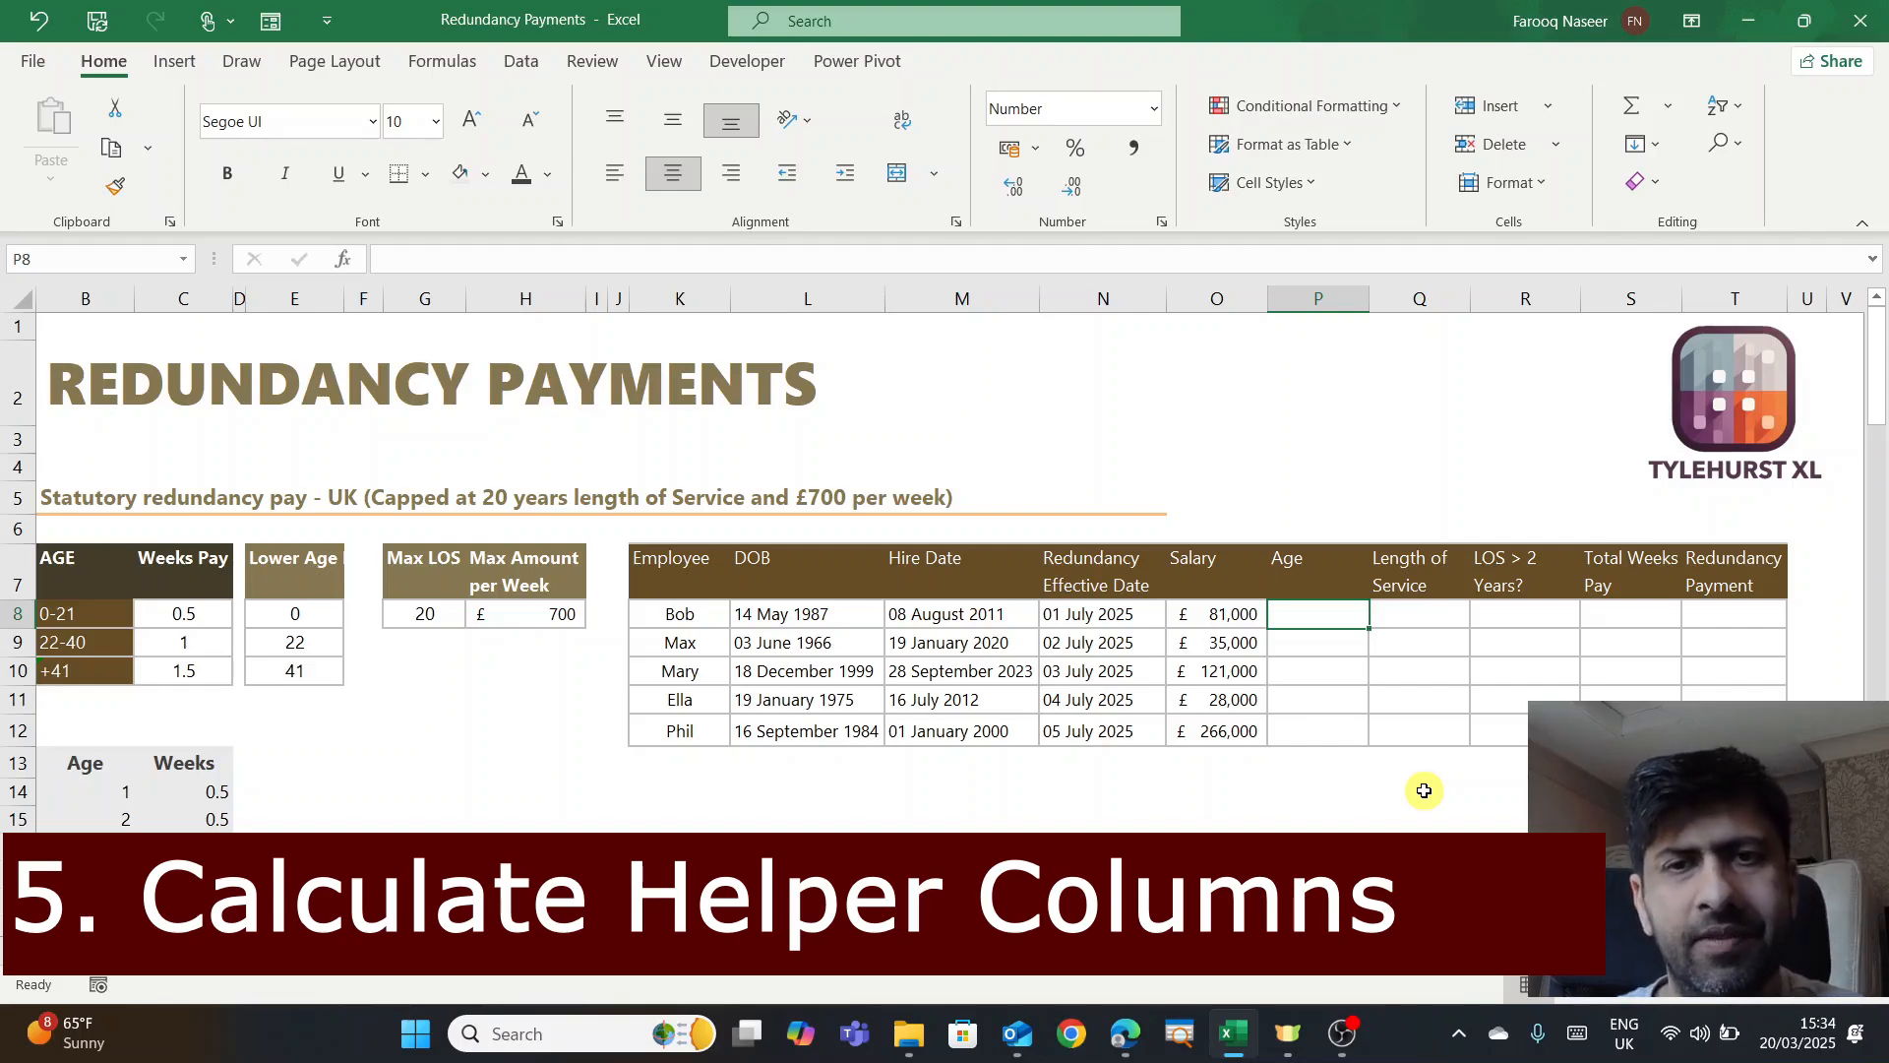
text(=)
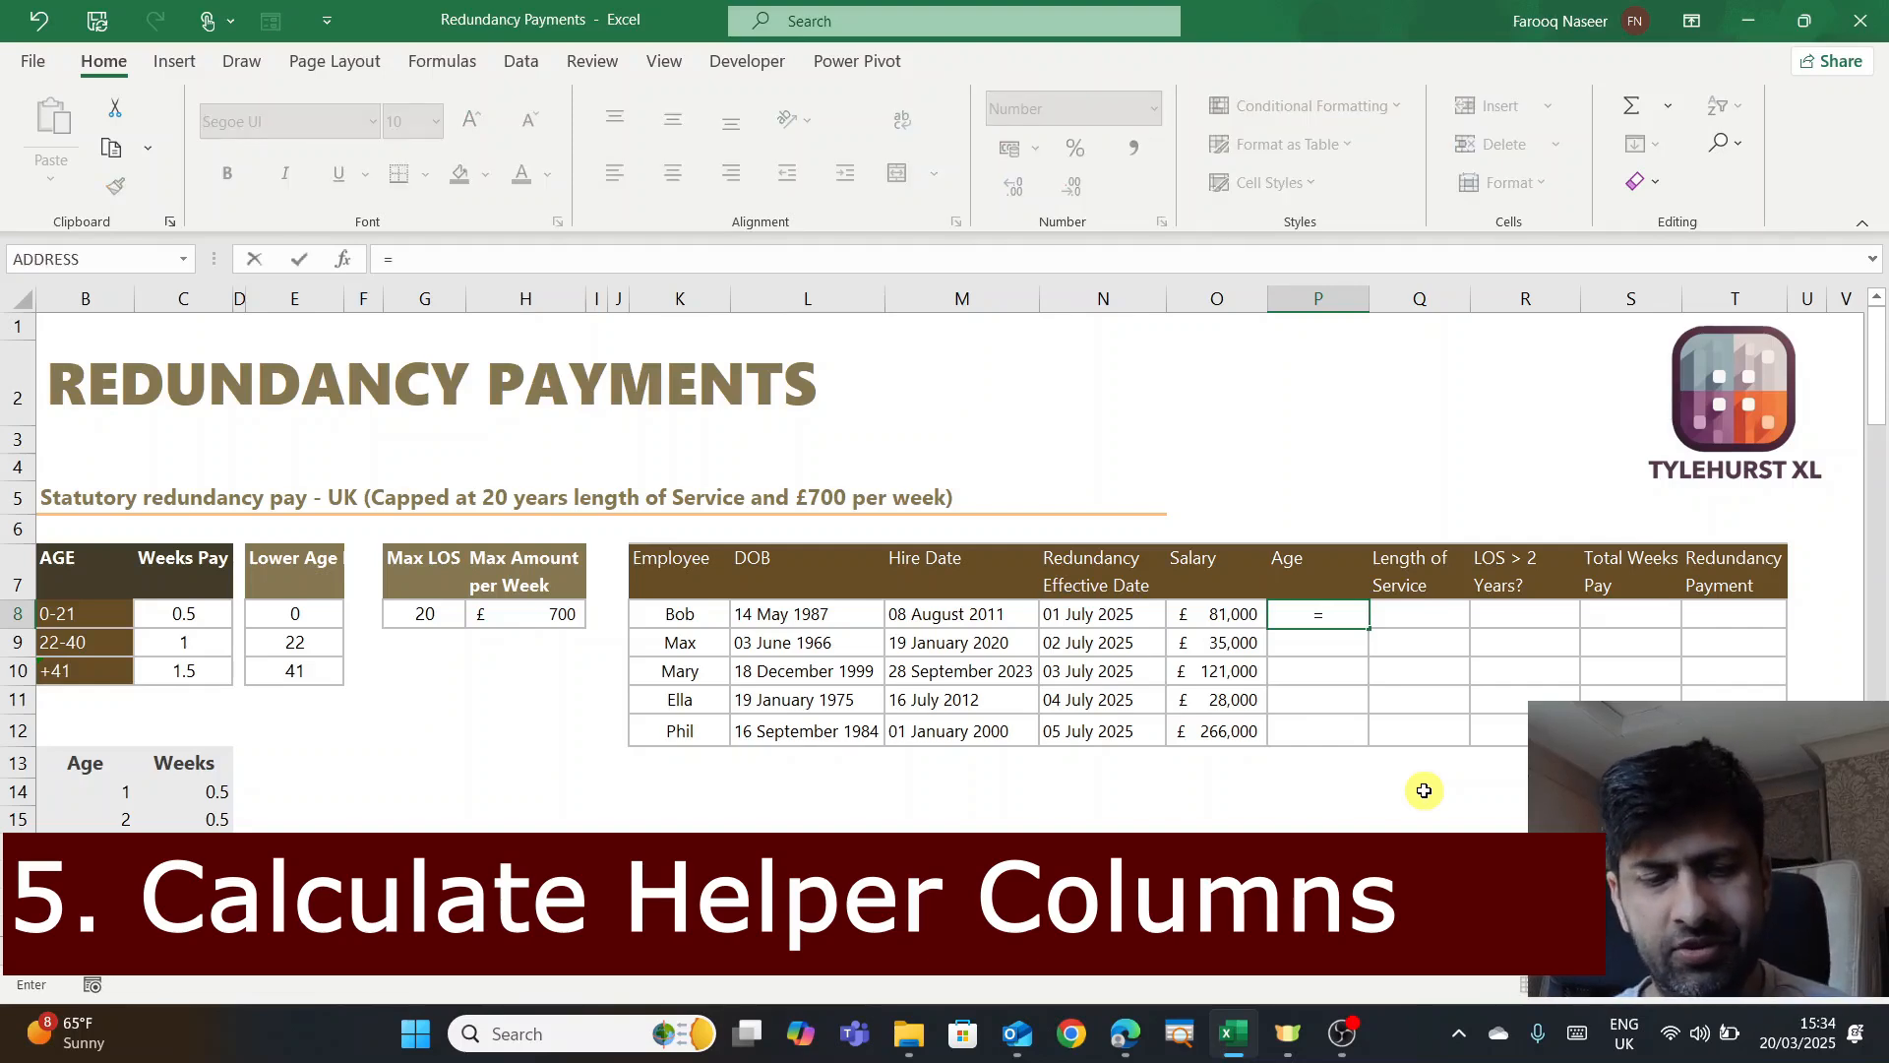
text(dated)
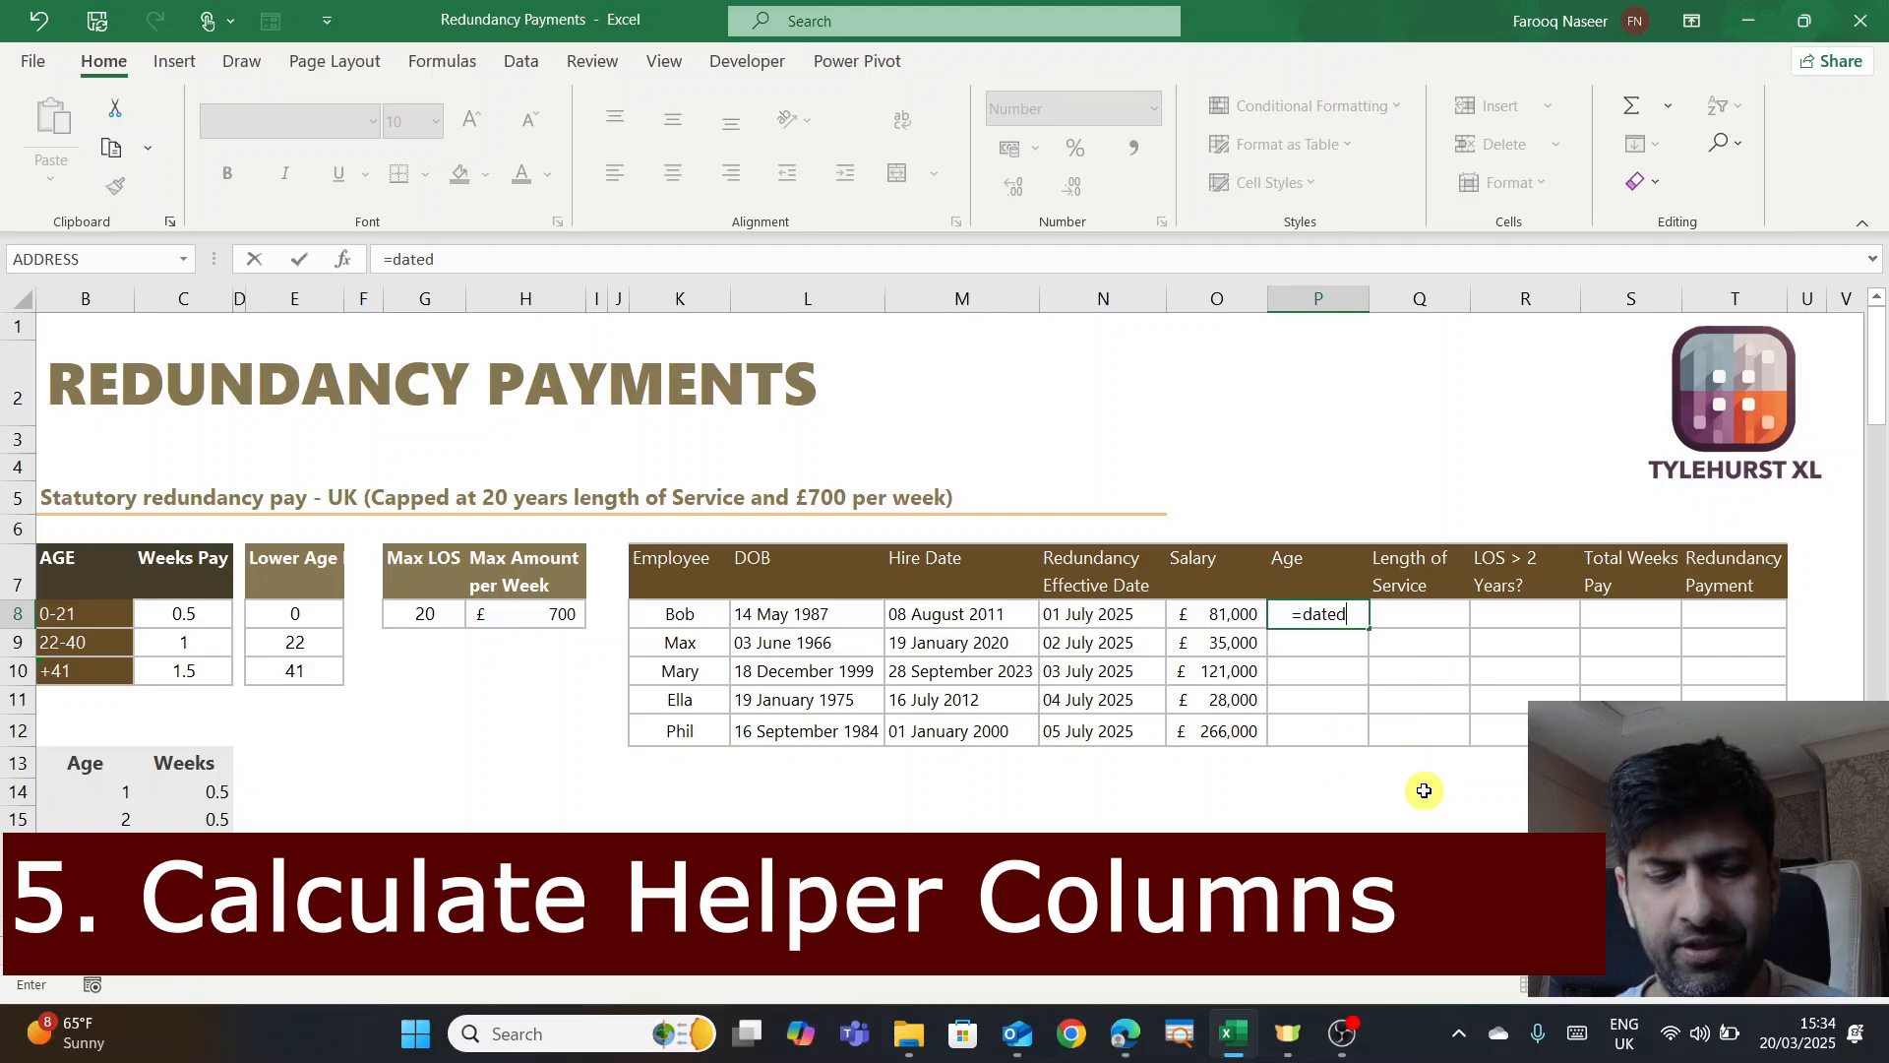
text(if()
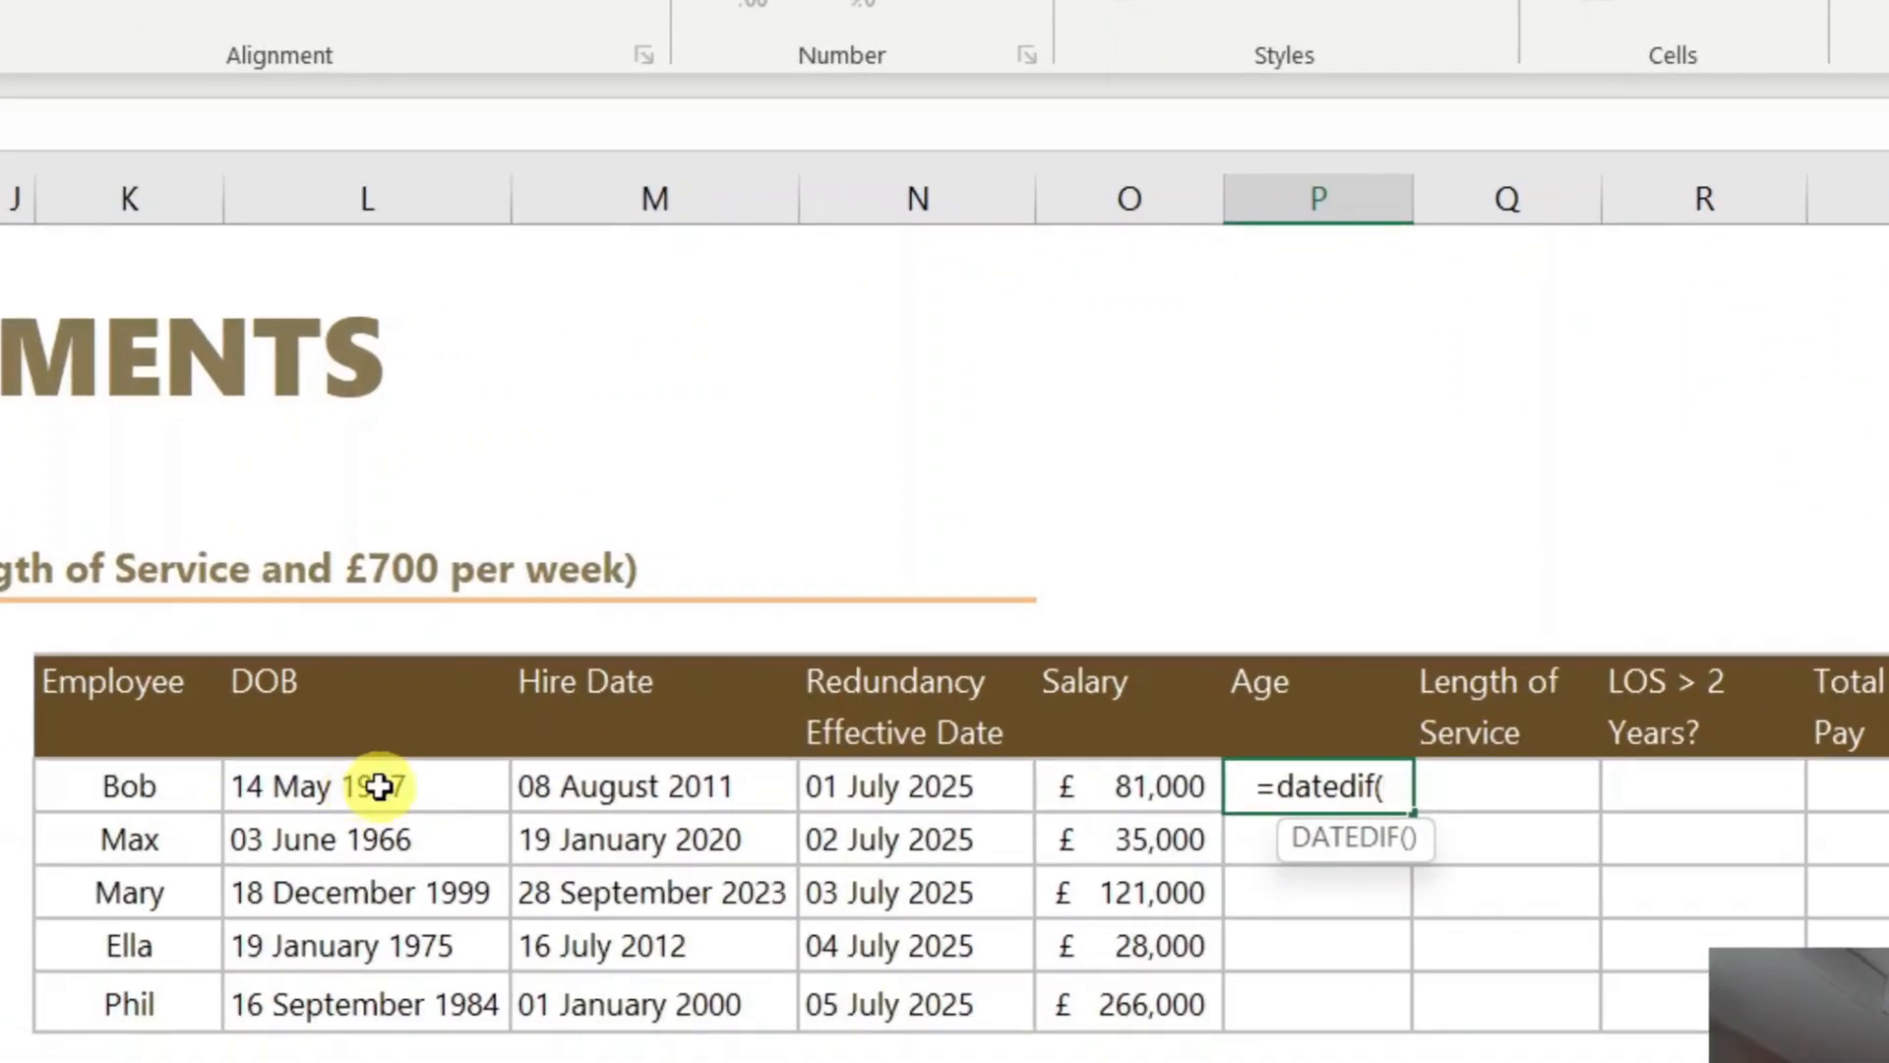
click(637, 680)
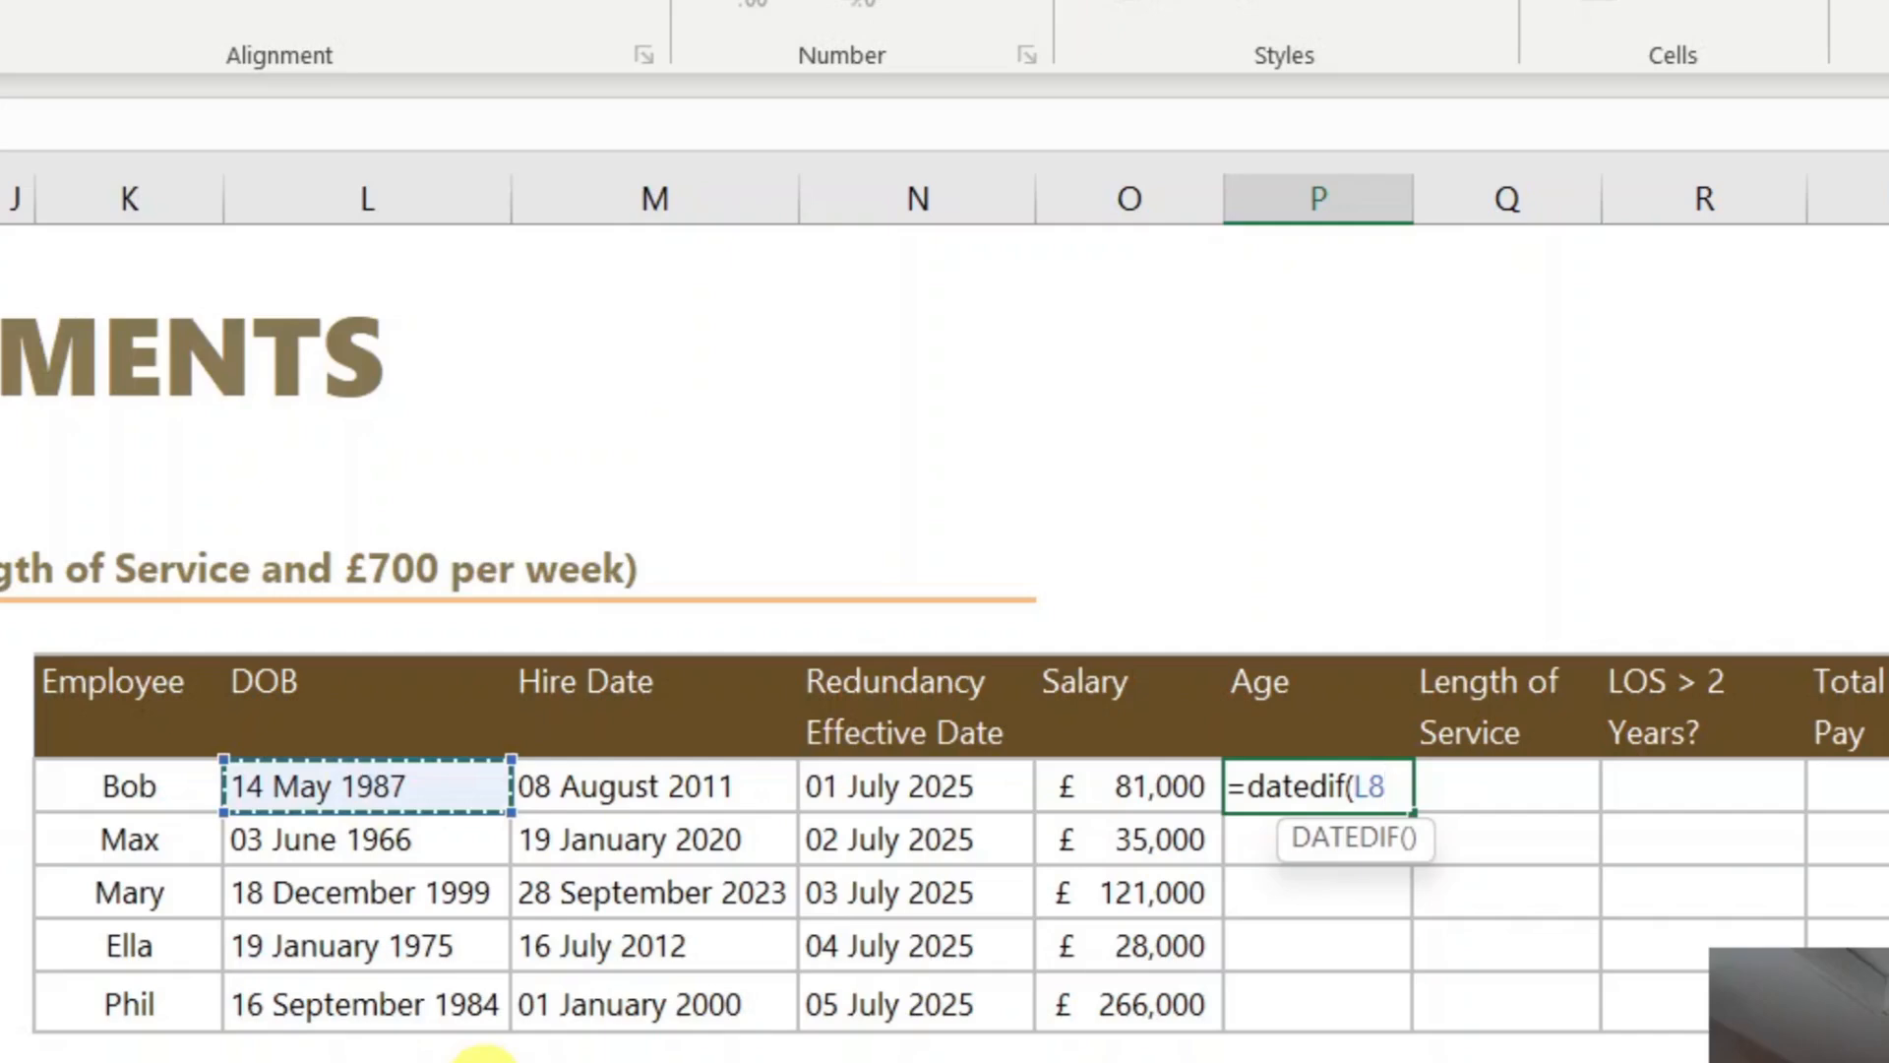
text(,)
click(979, 784)
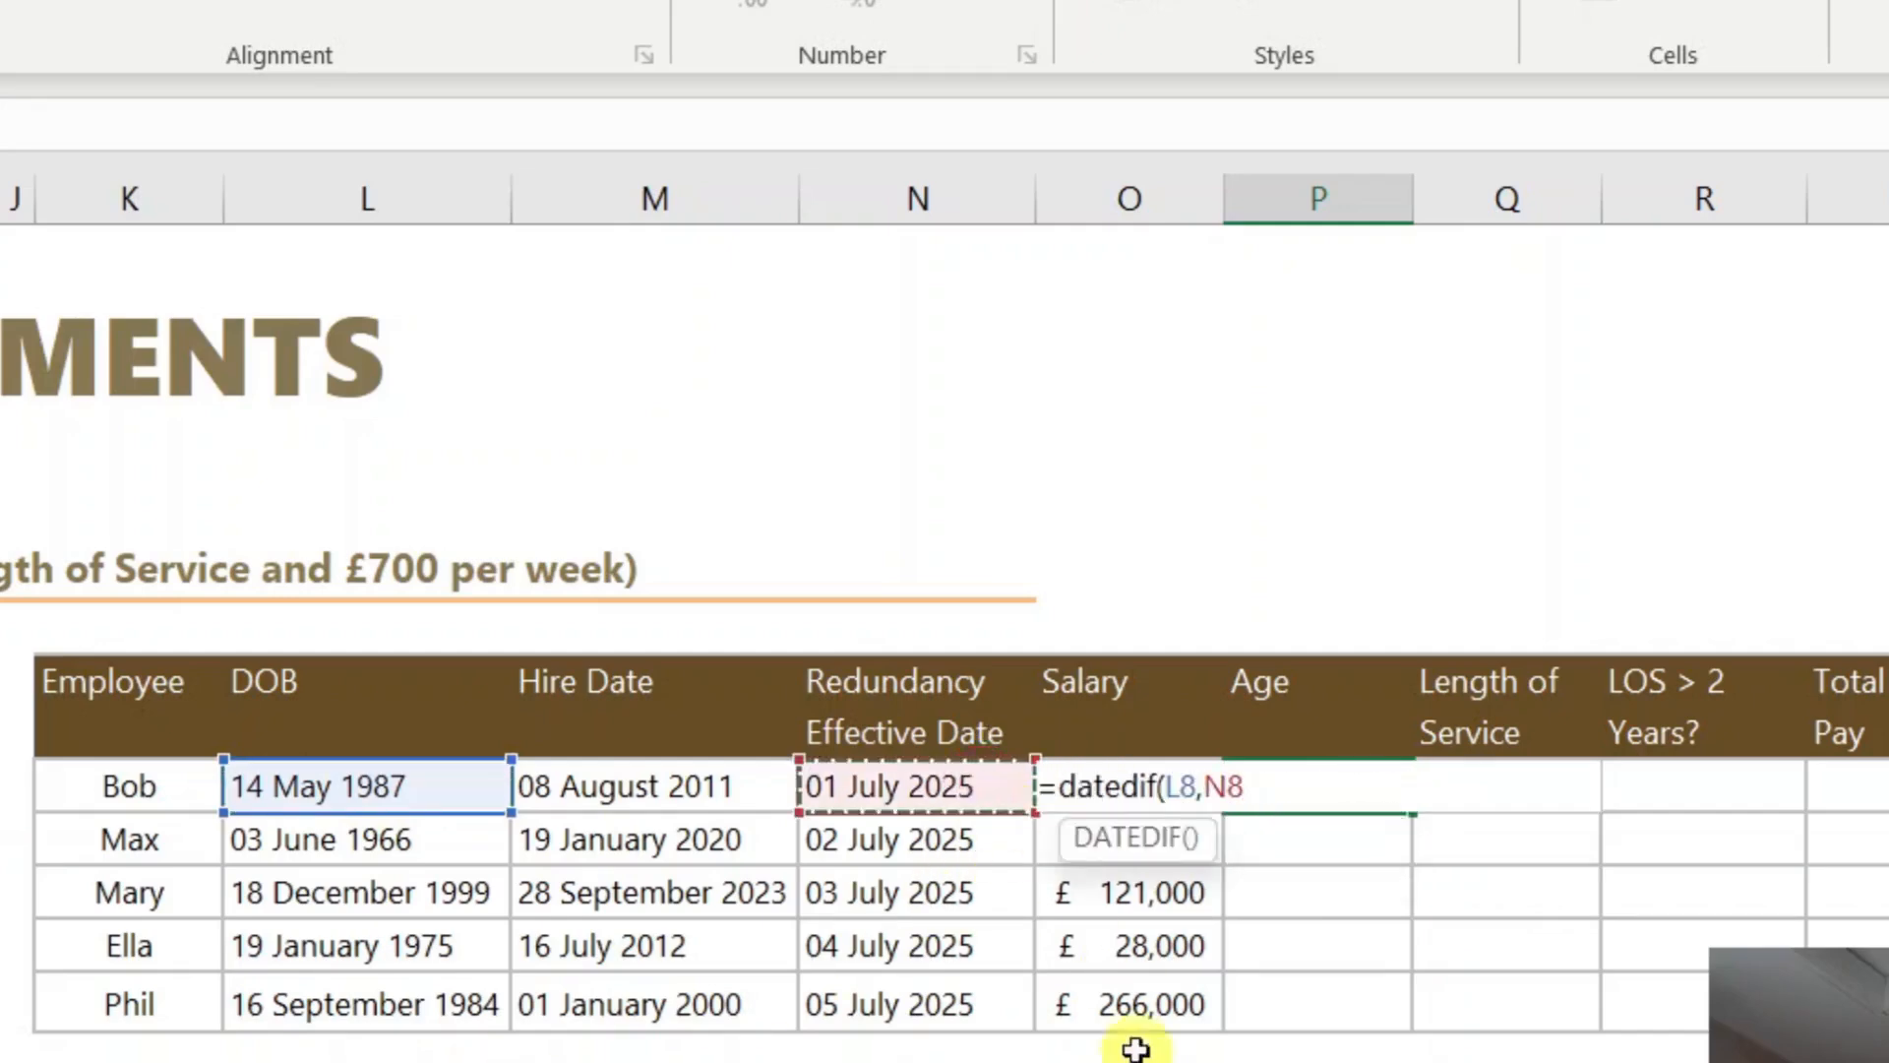
text(,)
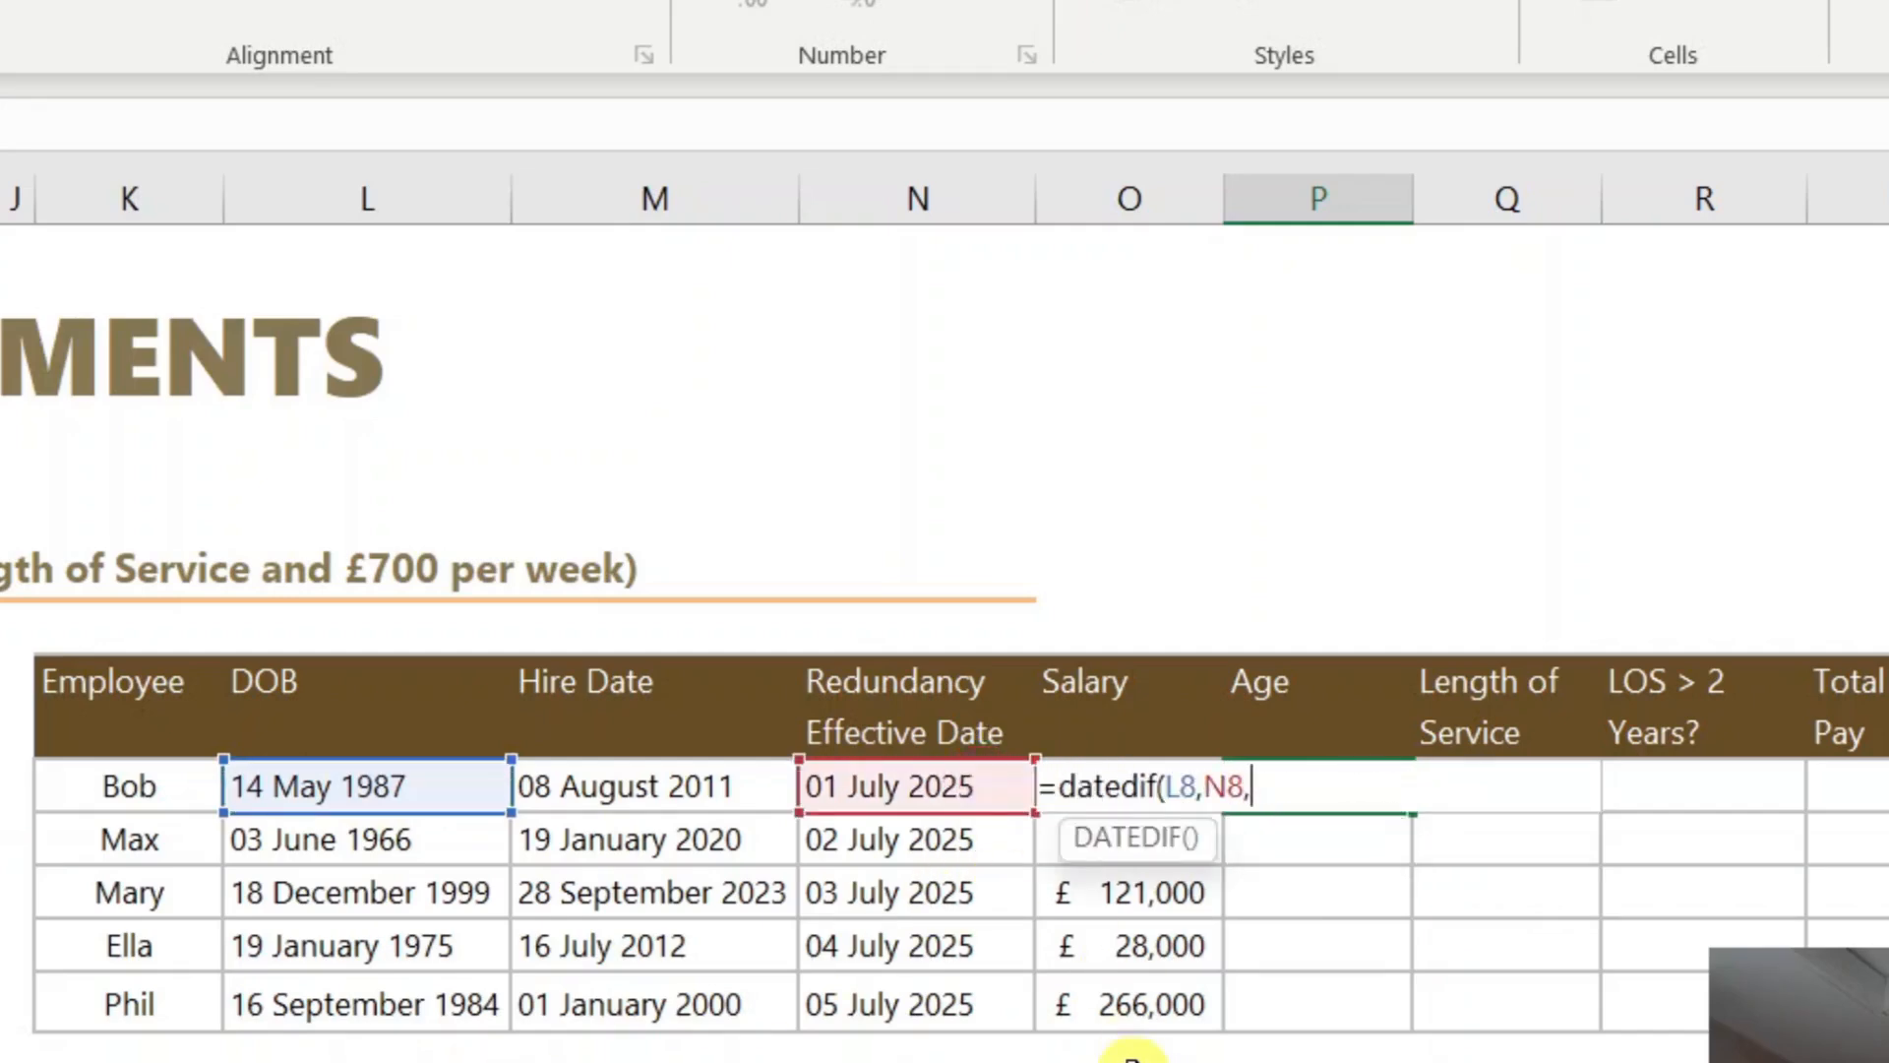
text("Y"))
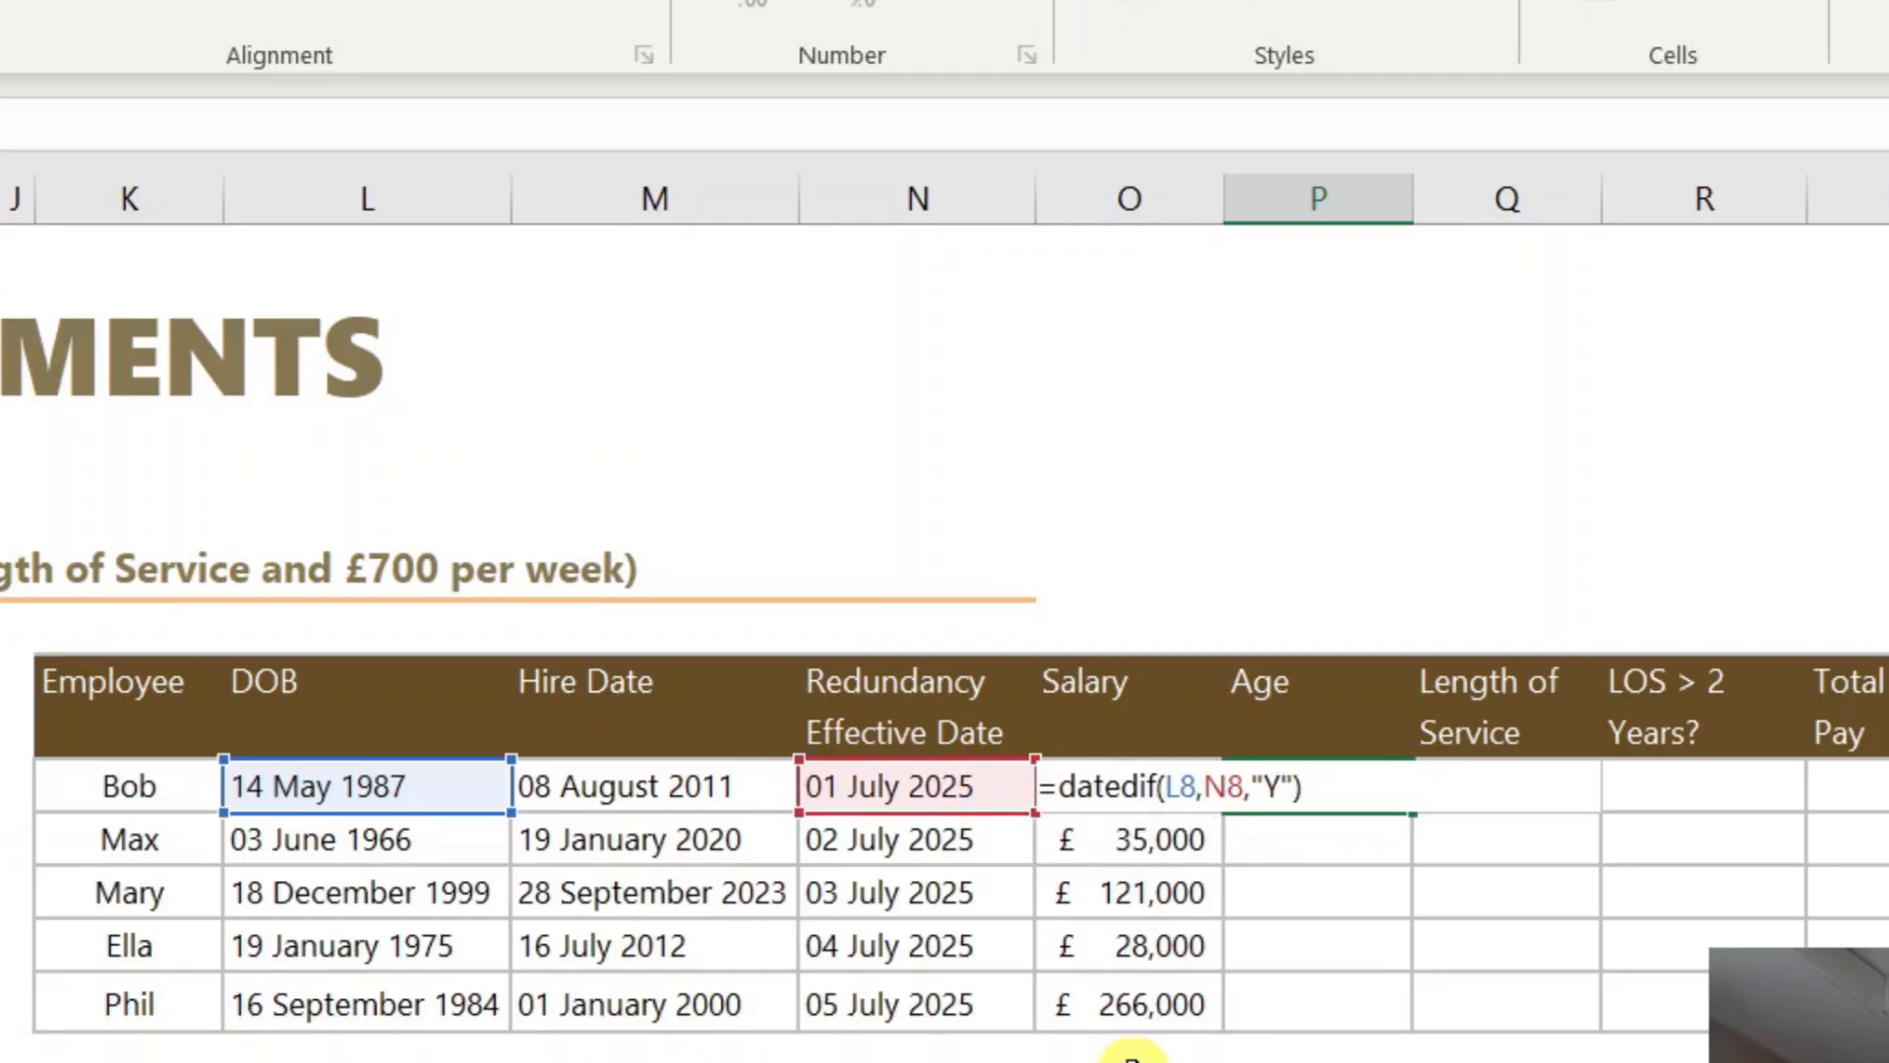
key(Return)
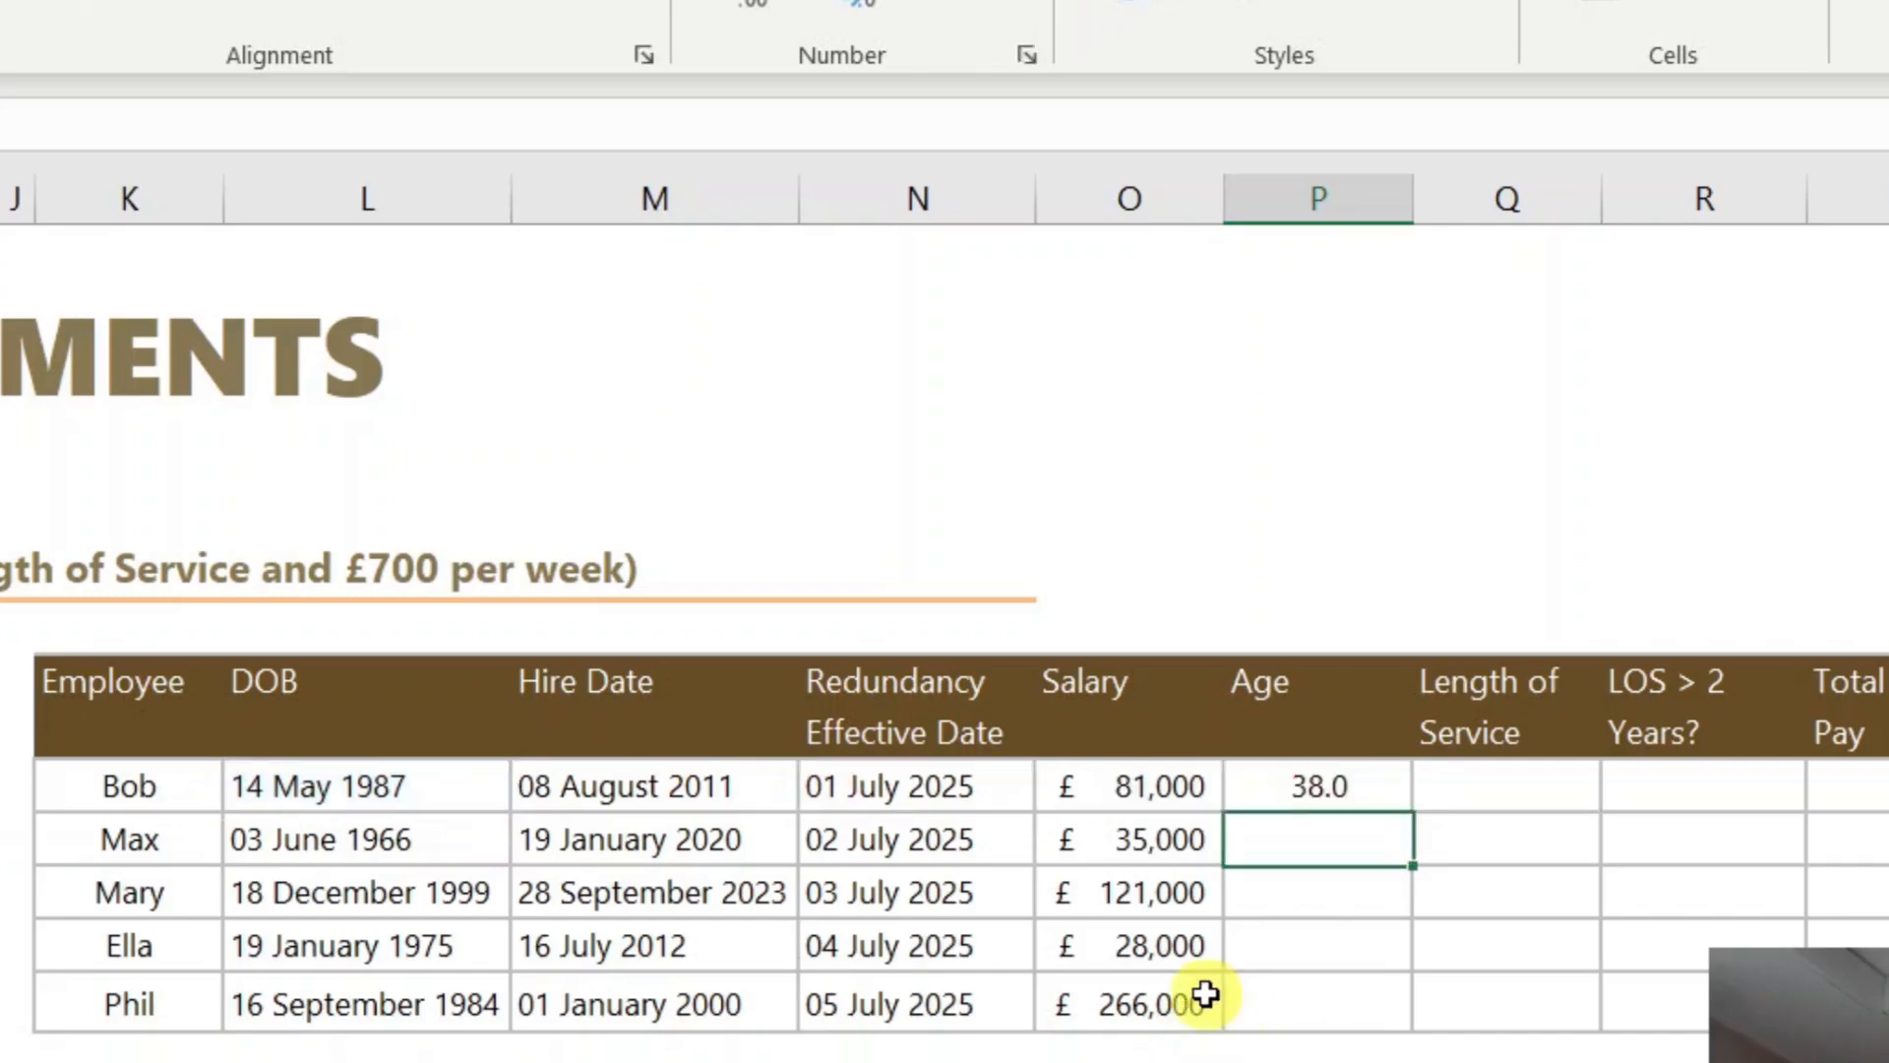
- Fill the age formula from P8 down the Age column for the remaining employees
click(1345, 788)
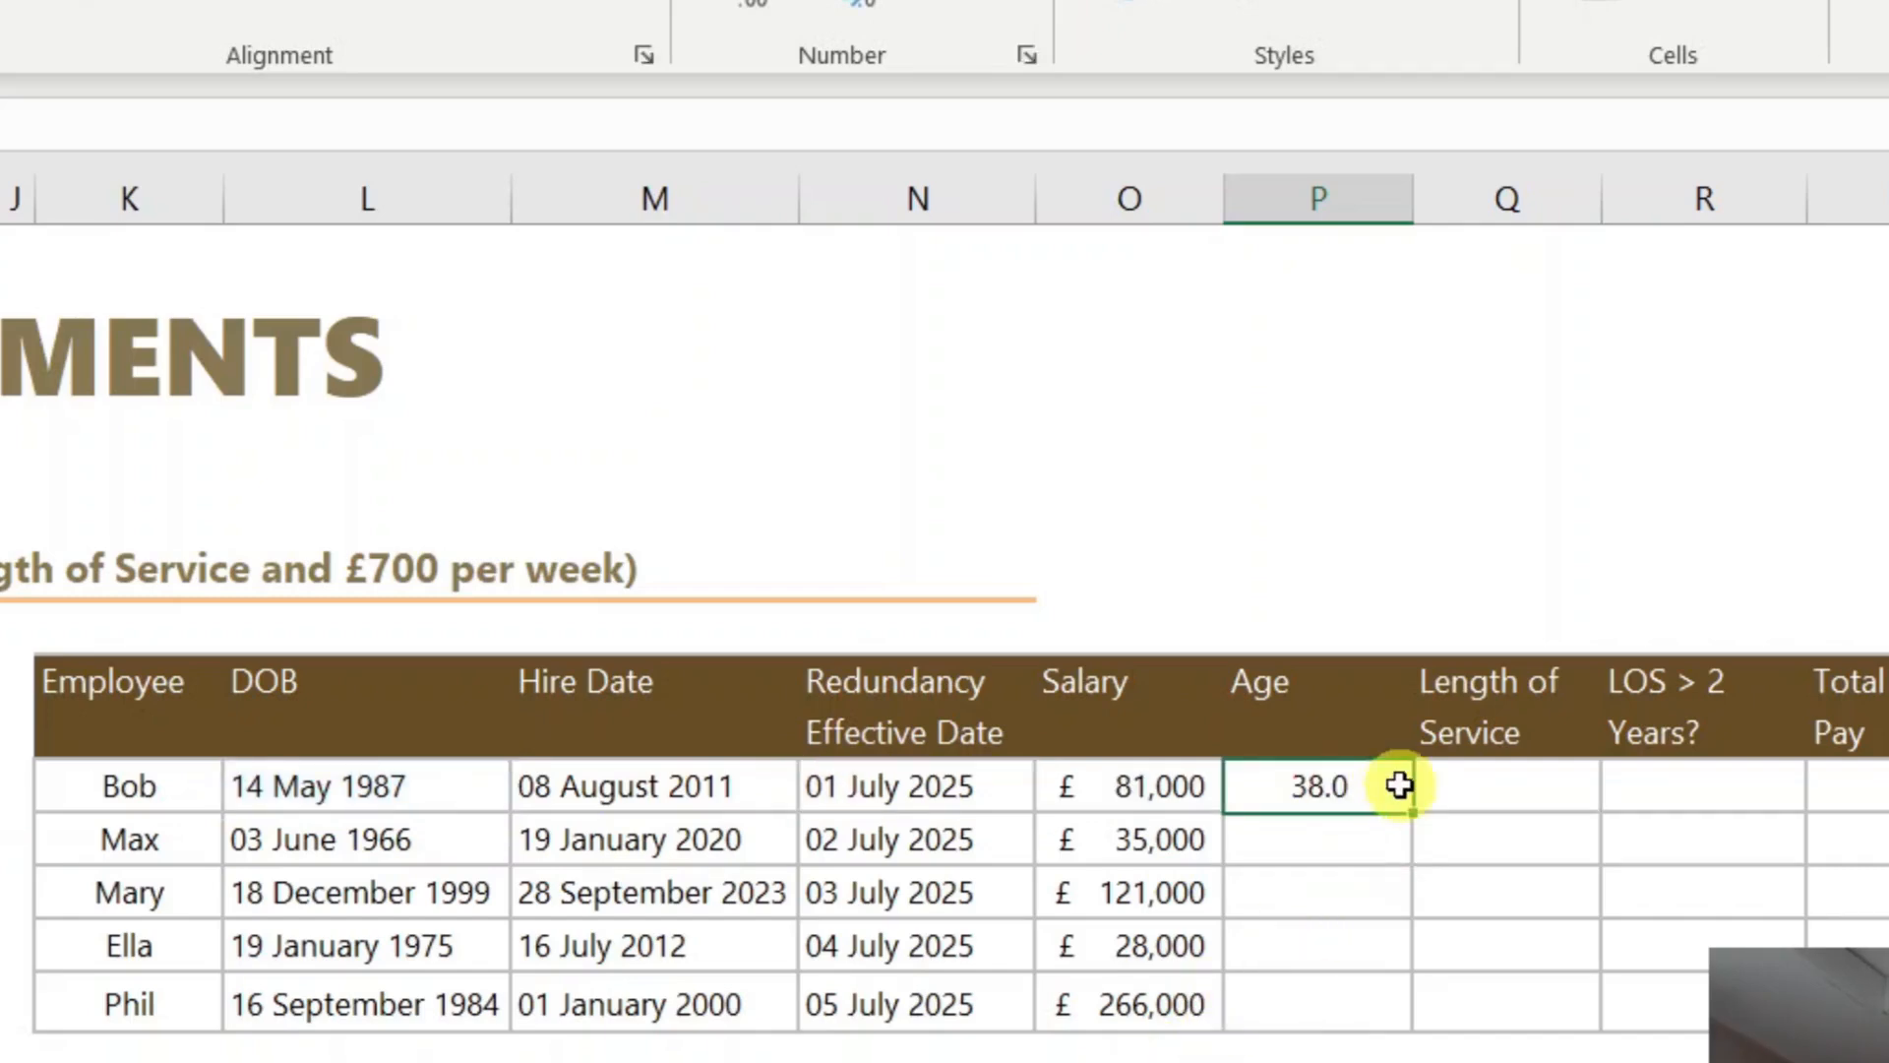
double_click(1413, 813)
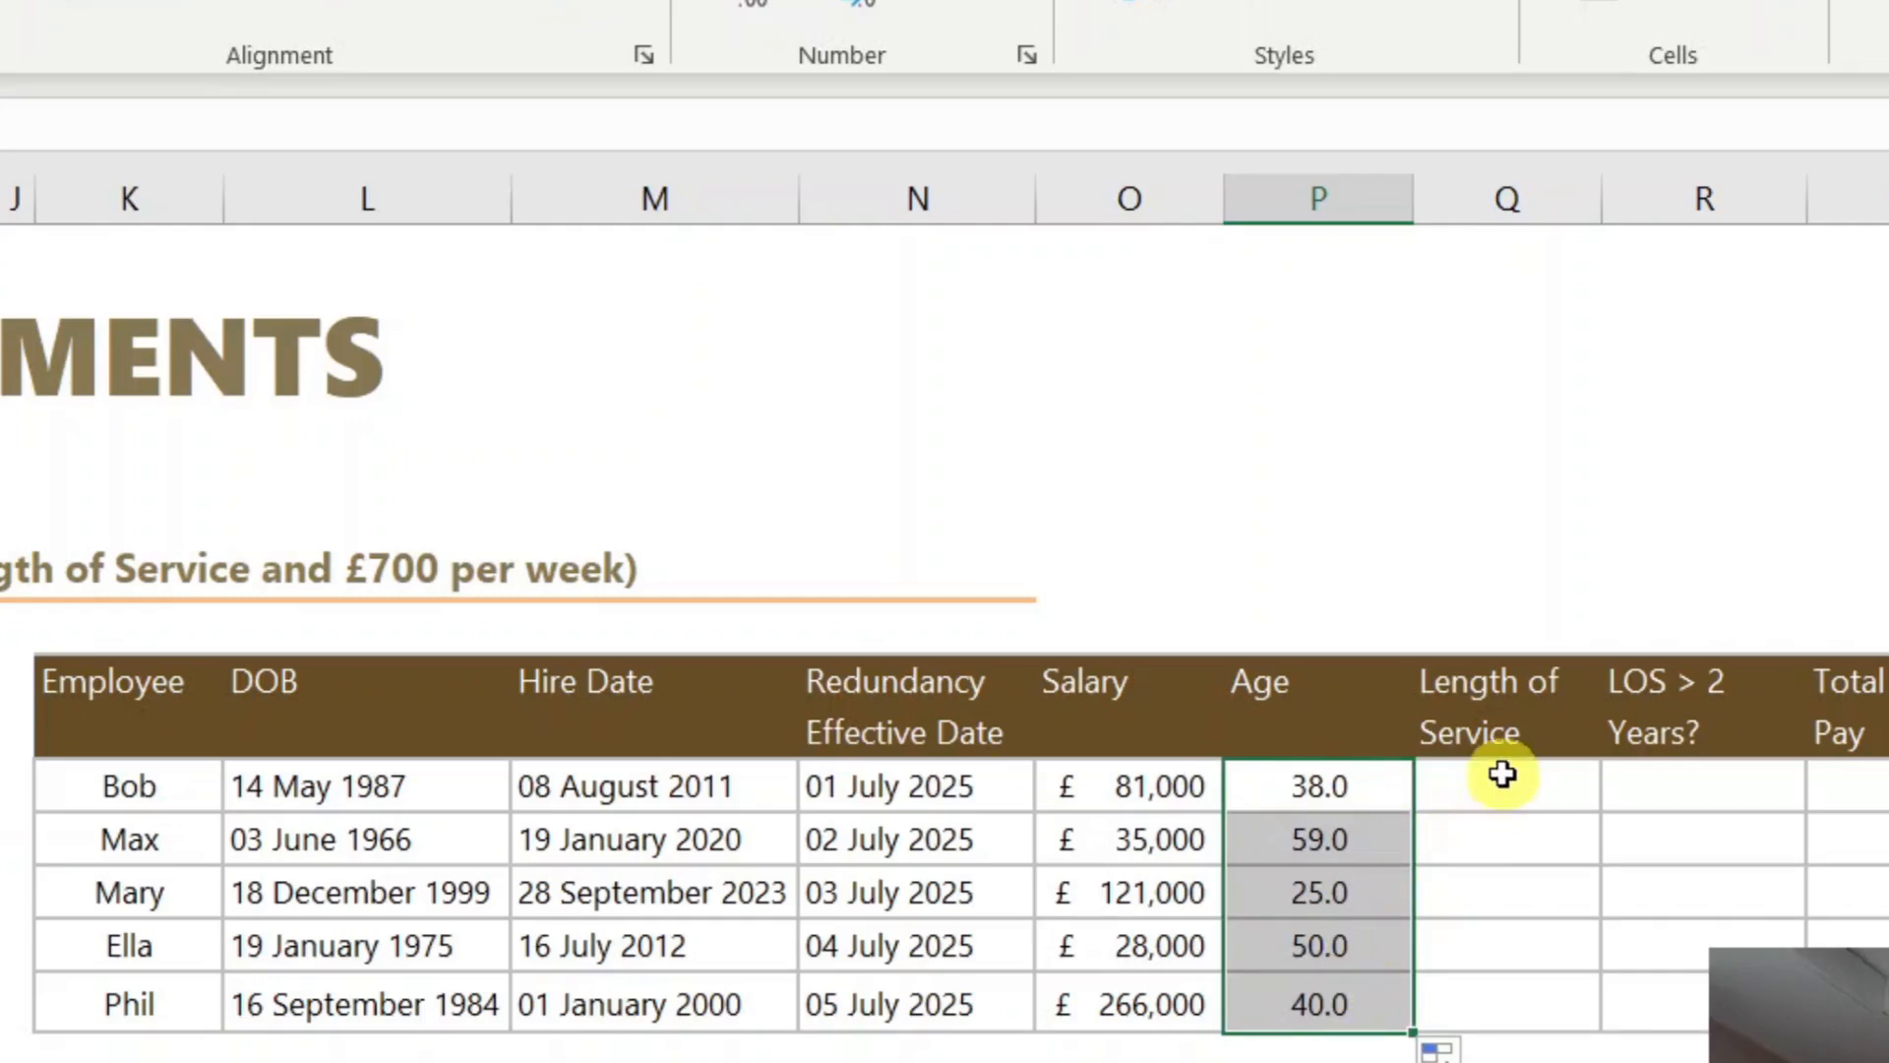
click(1341, 795)
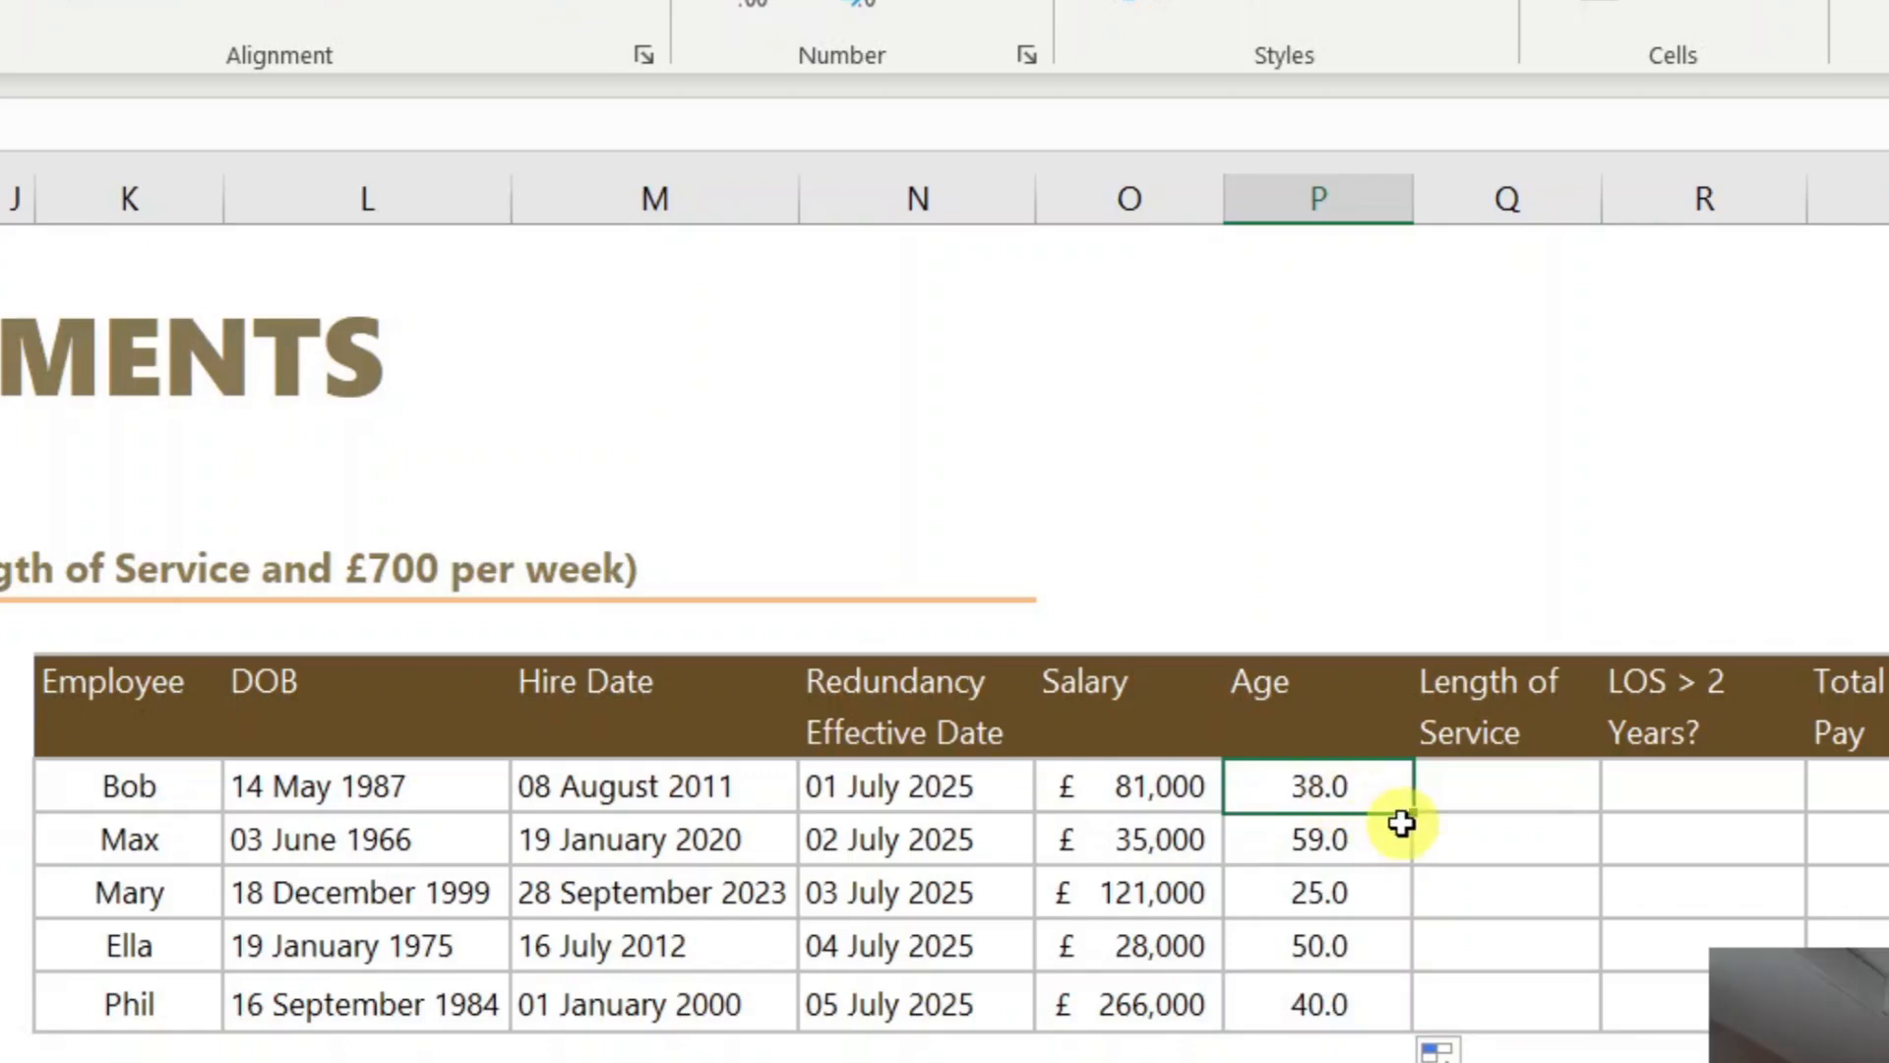
- Calculate the first employee's length of service in Q8 with =DATEDIF(M8,N8,"Y") and fill it down the Length of Service column
click(1472, 788)
text(=datedif)
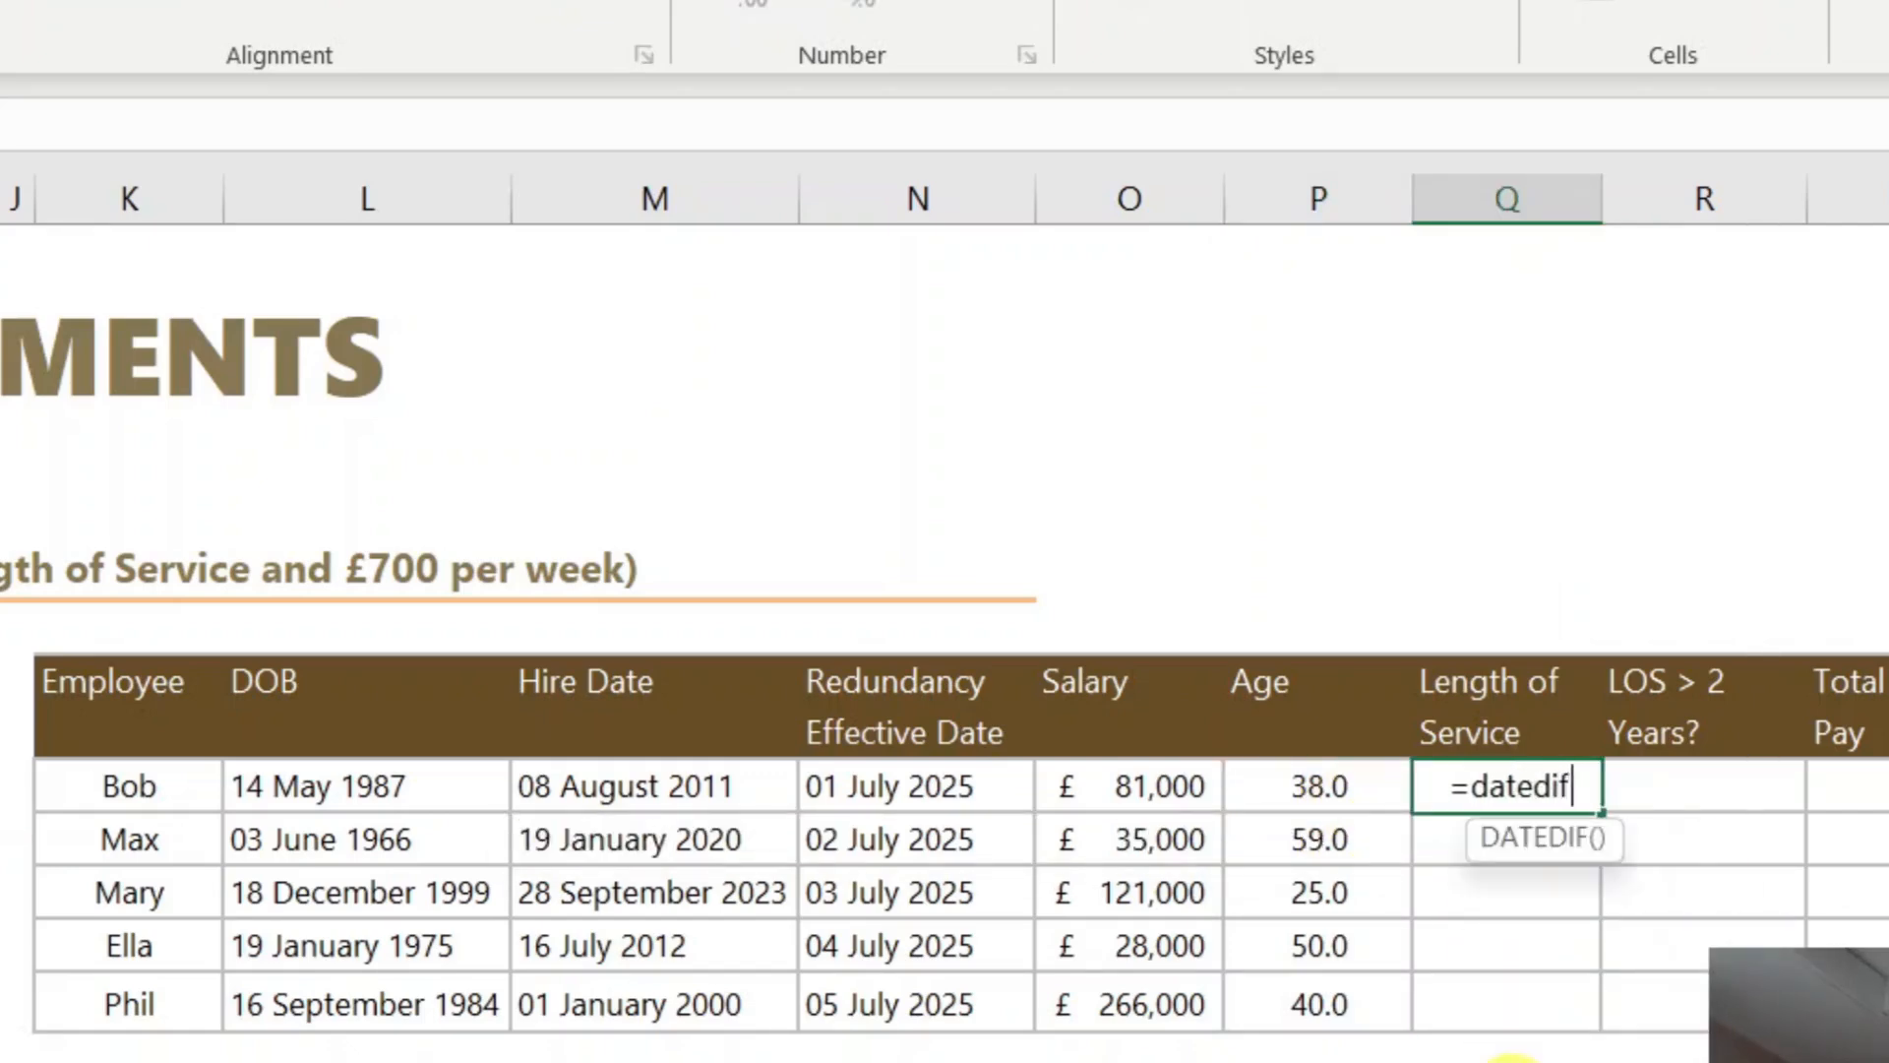
text(()
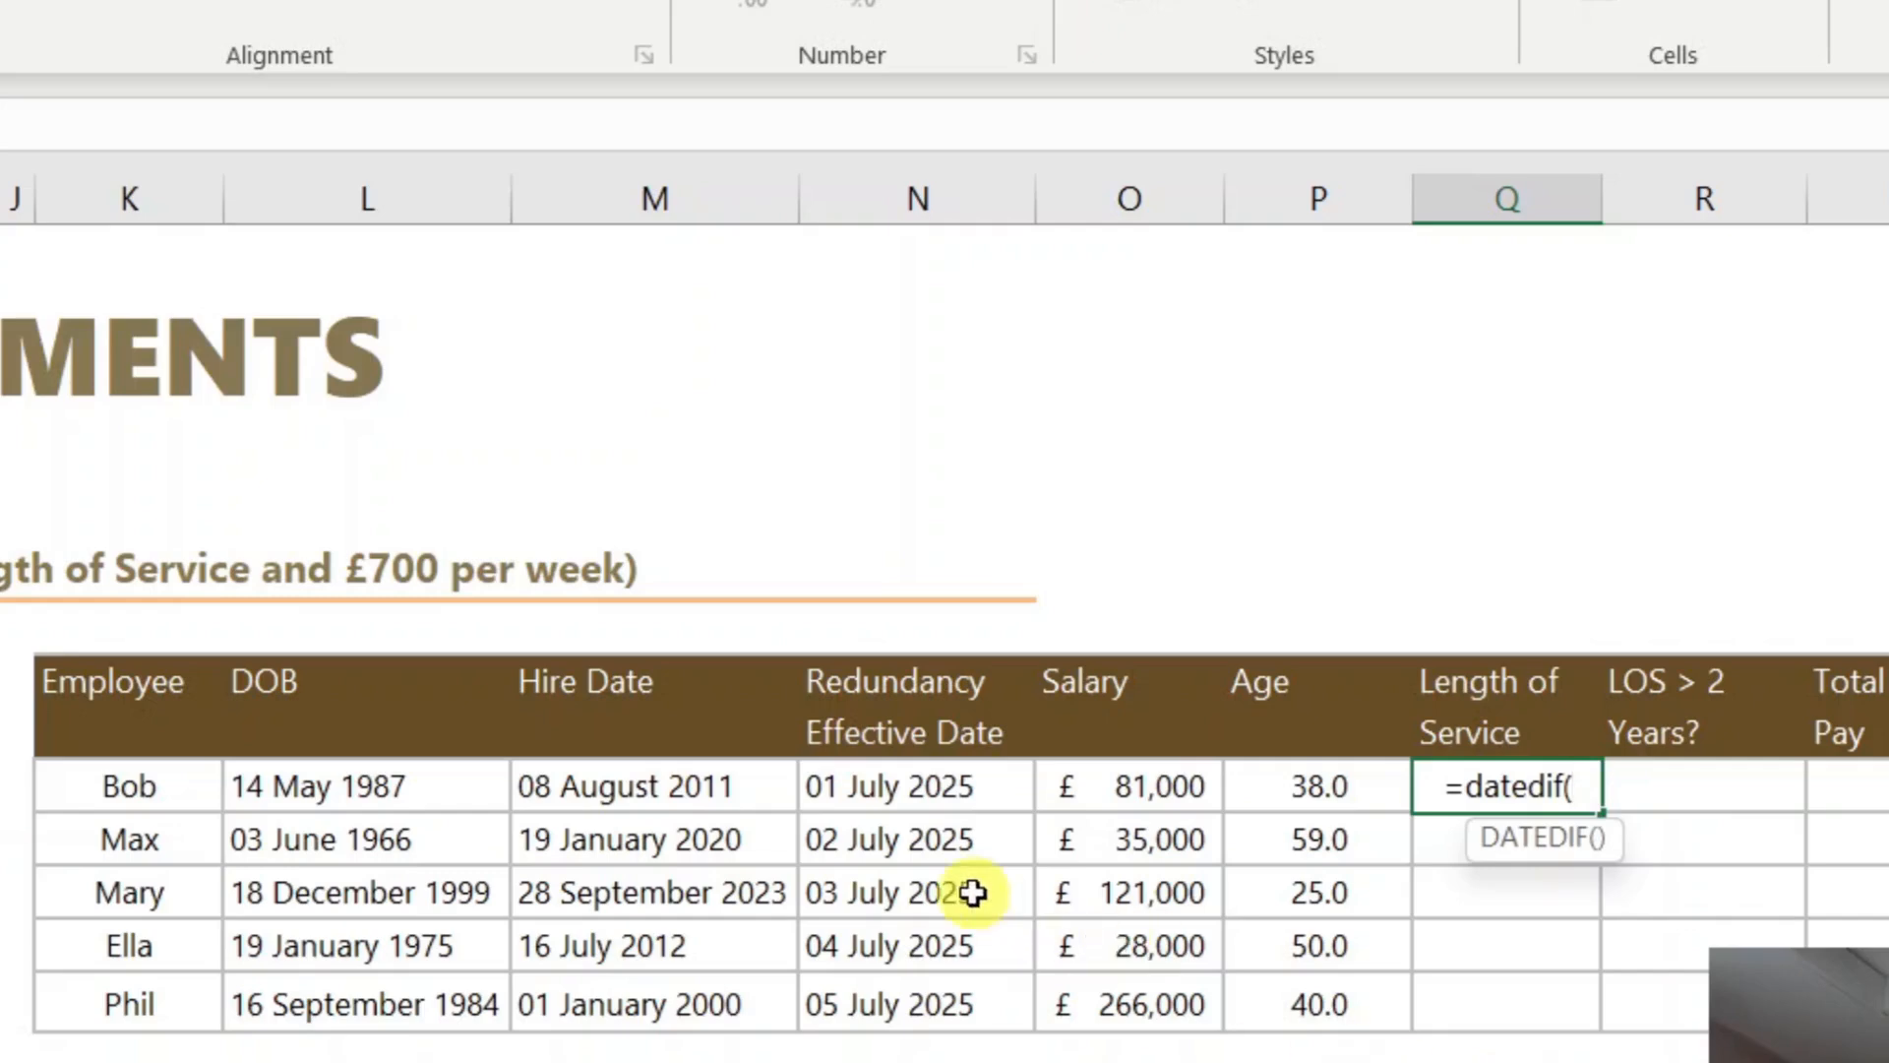
click(705, 789)
text(,)
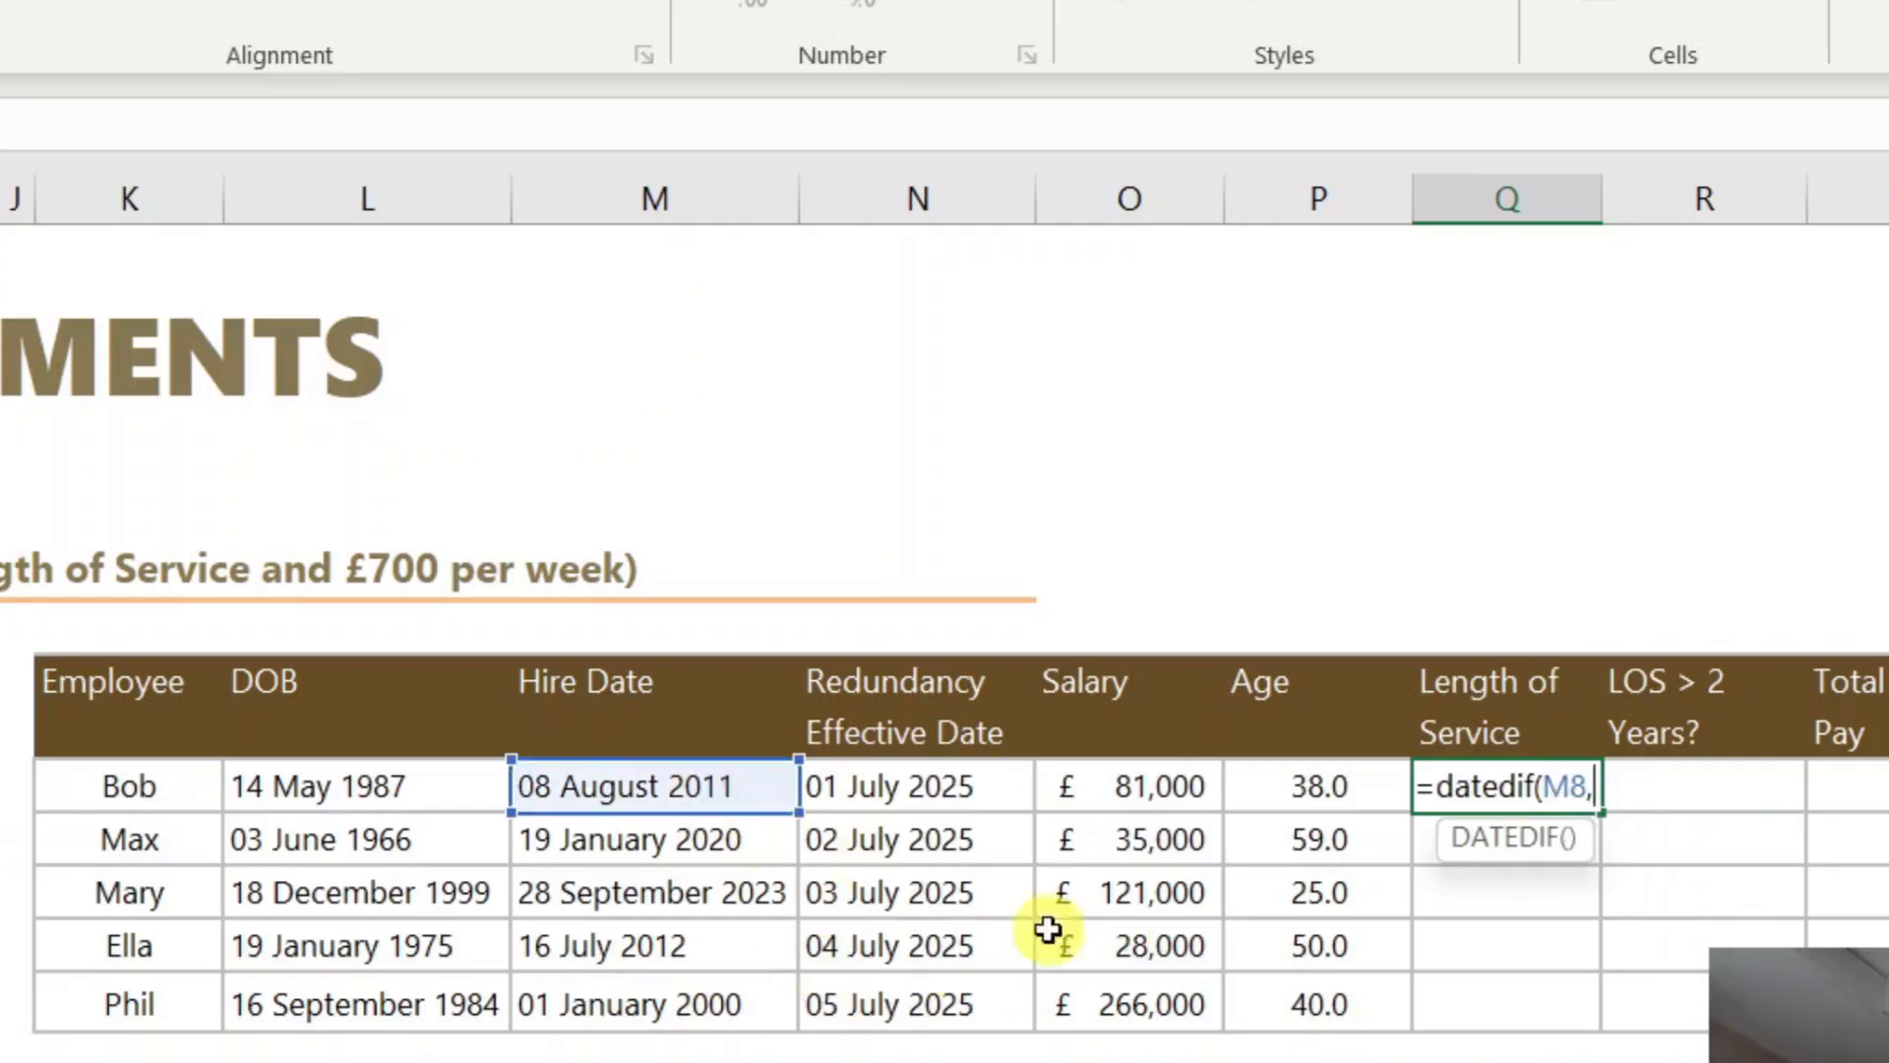
click(931, 782)
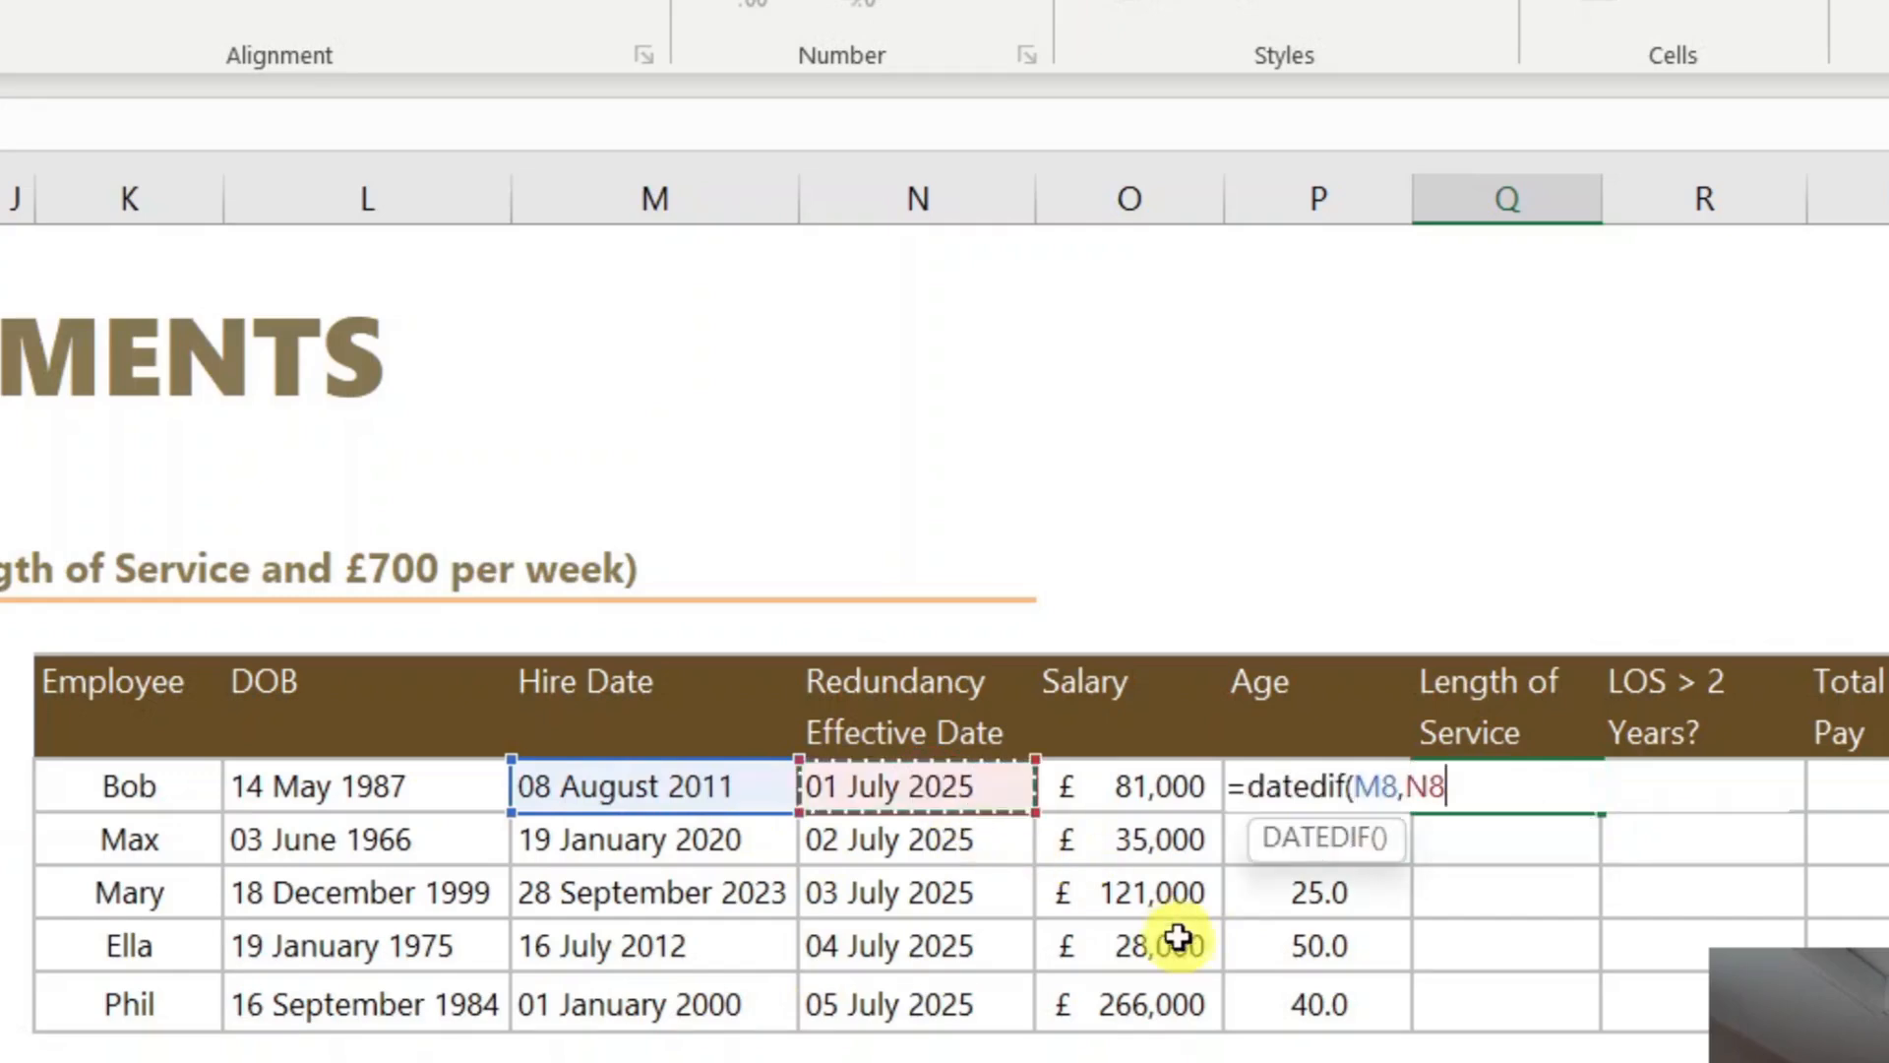
text(,)
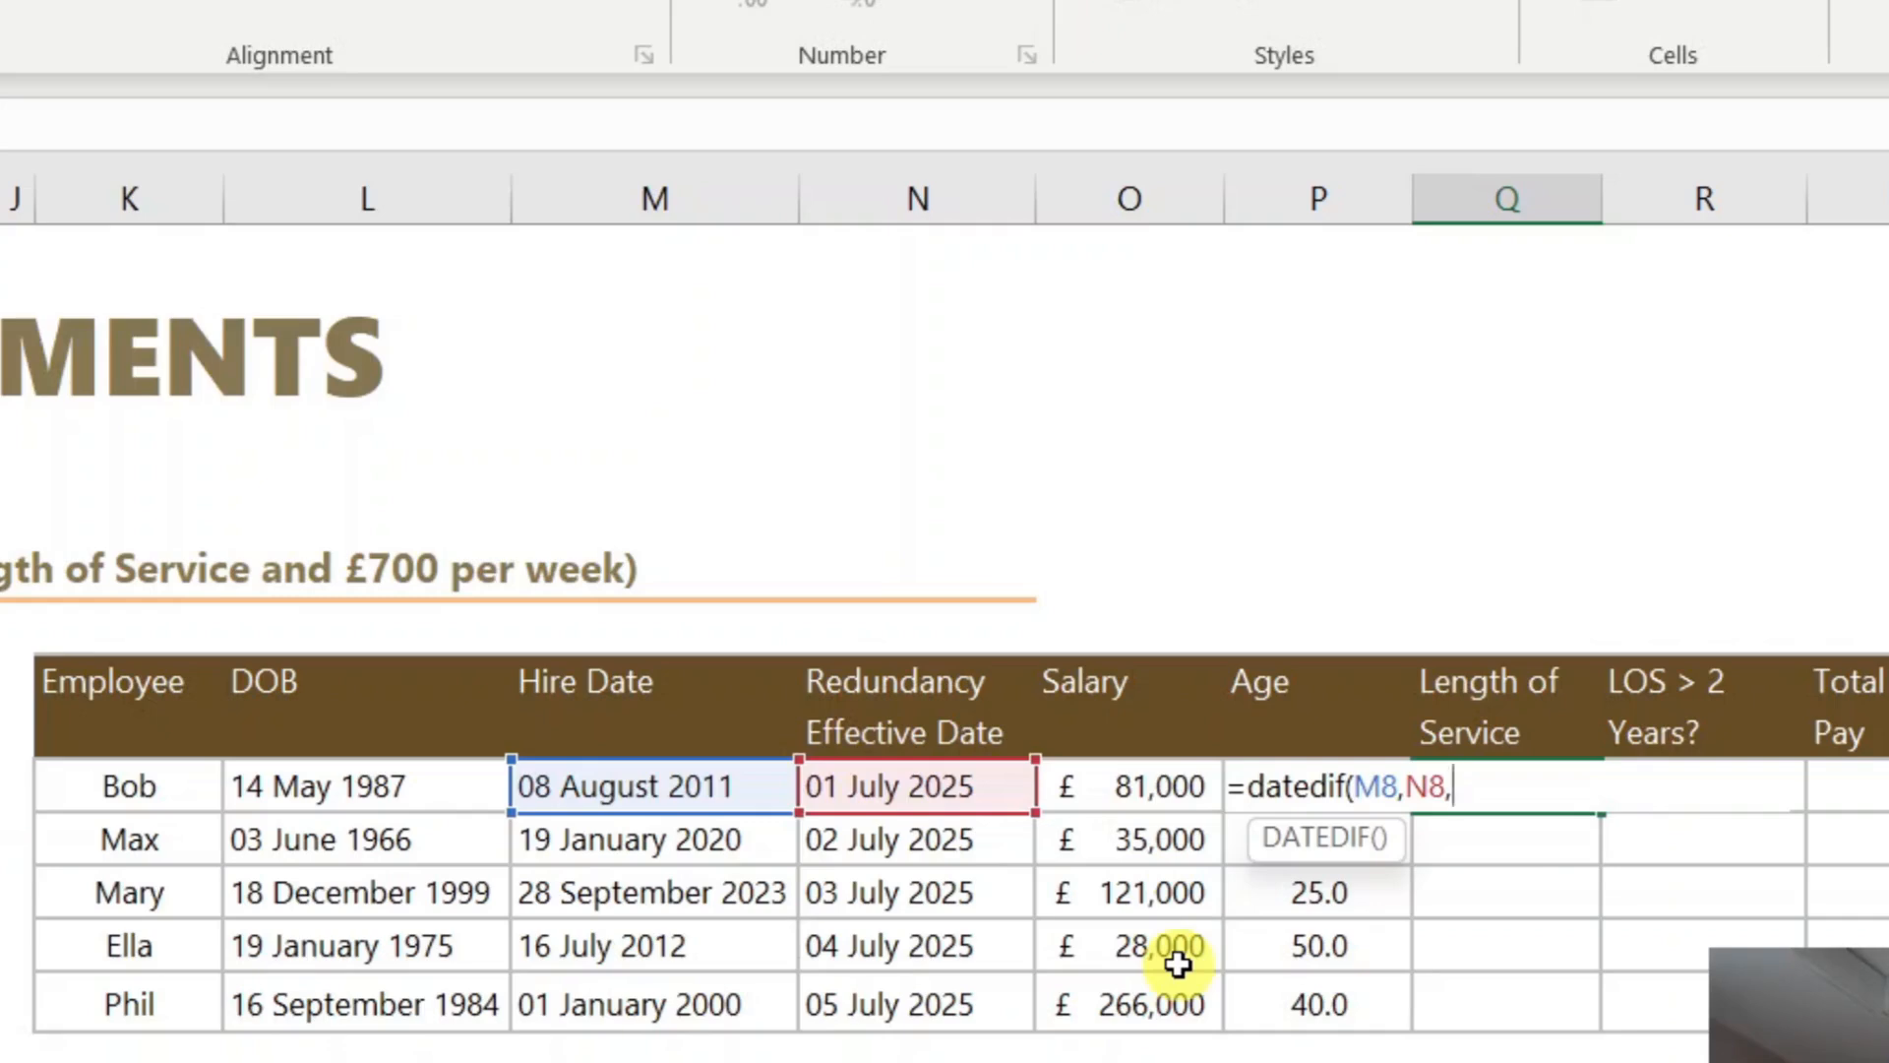
text("Y"))
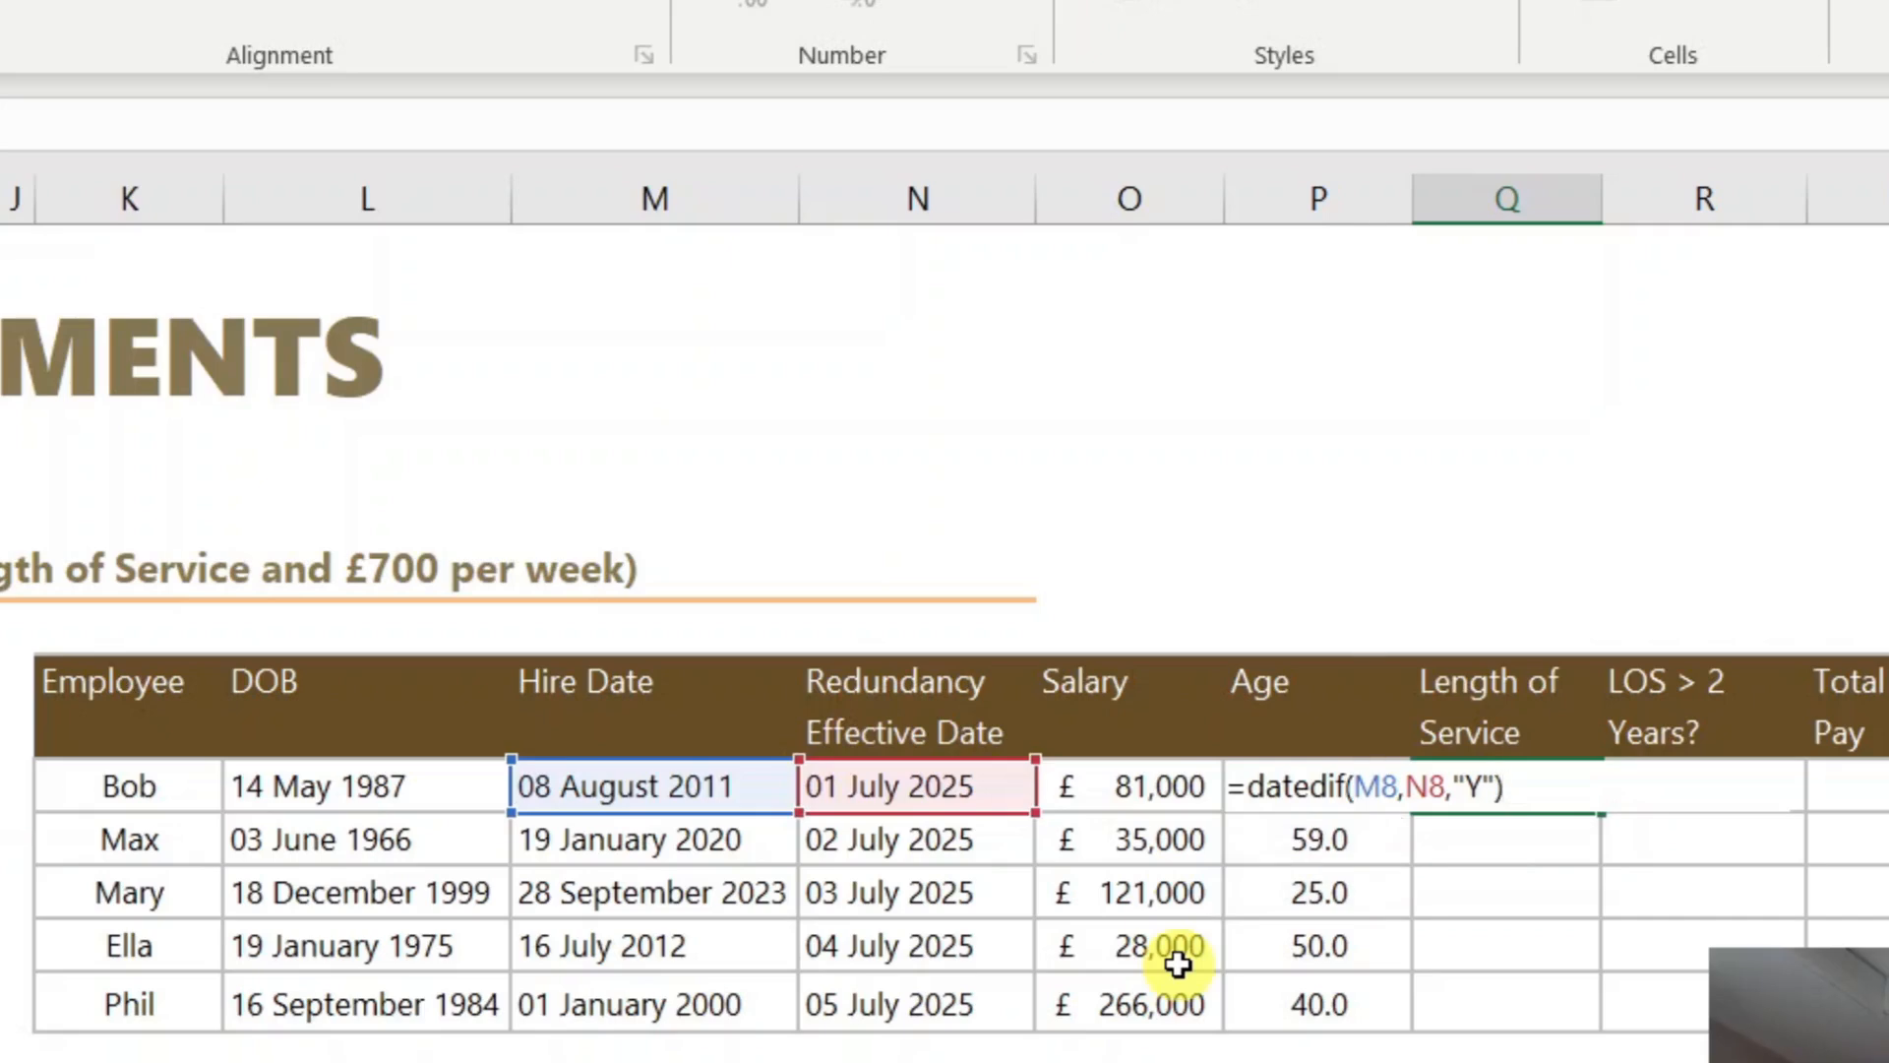
key(Return)
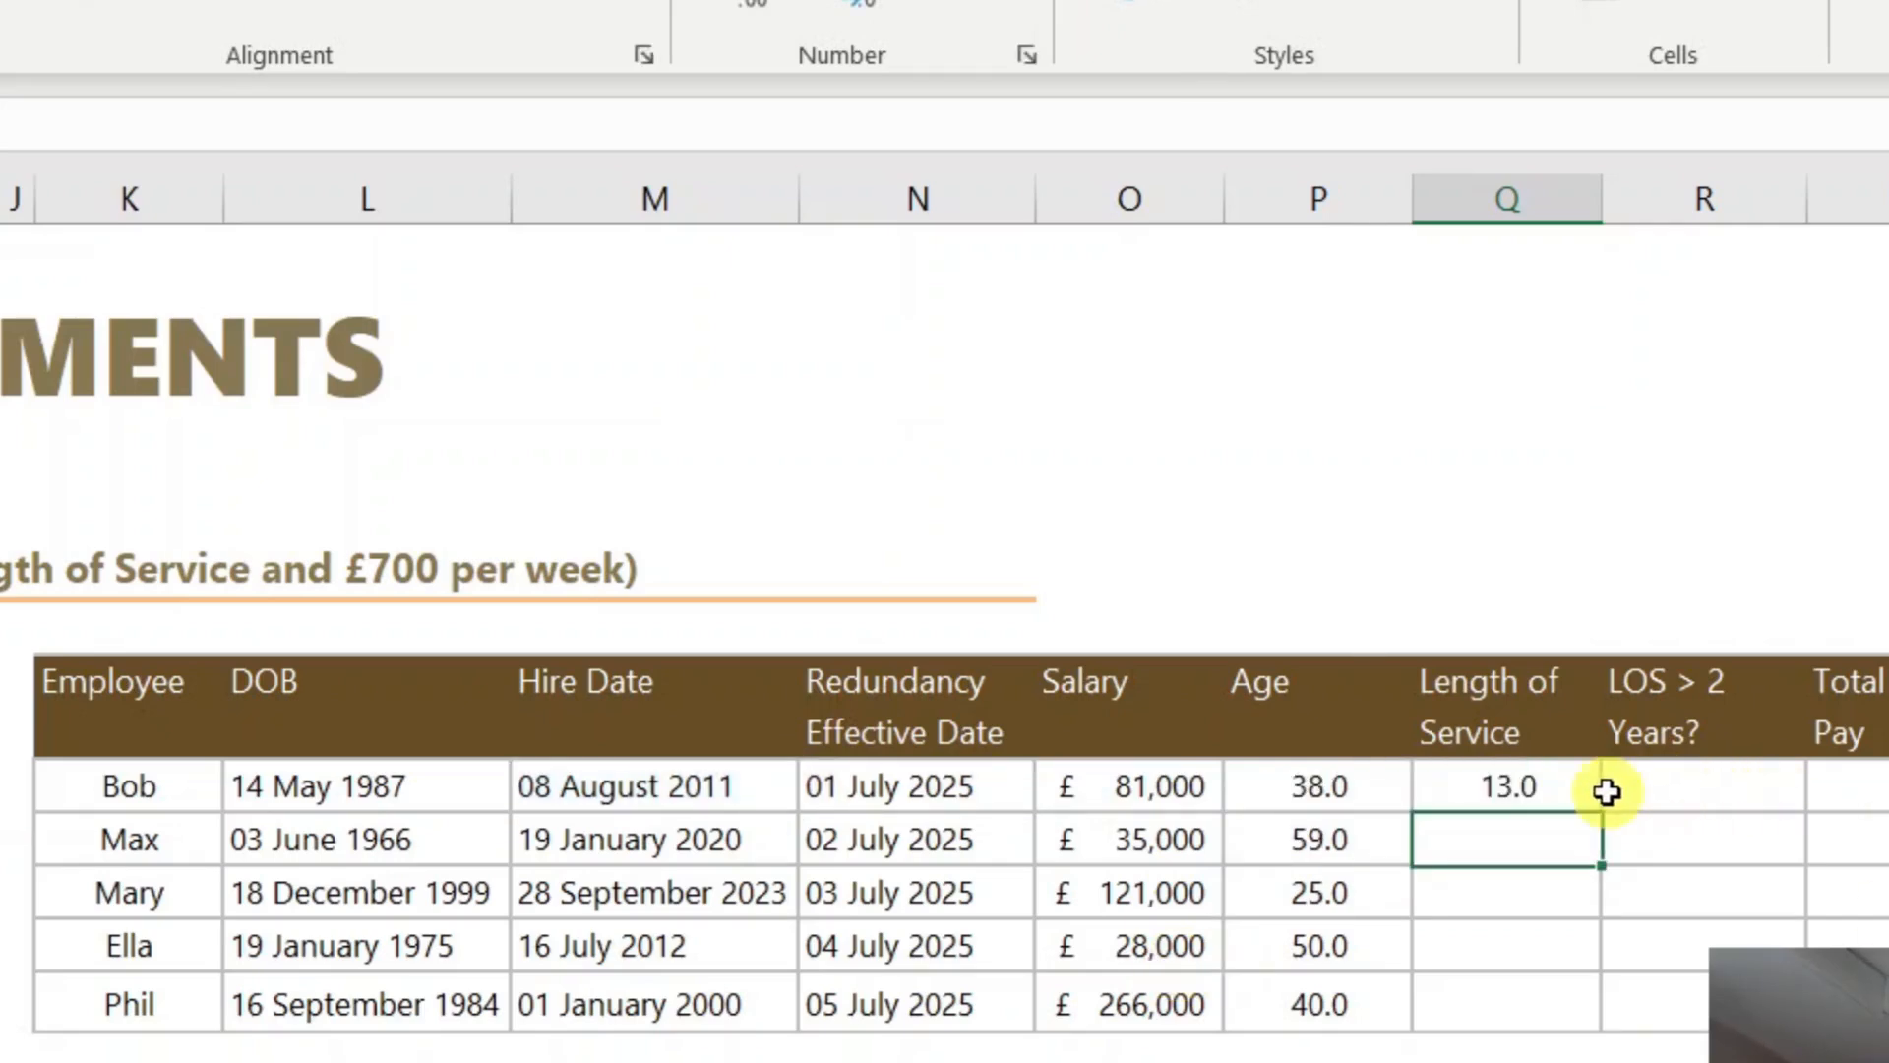
click(1593, 793)
double_click(1602, 812)
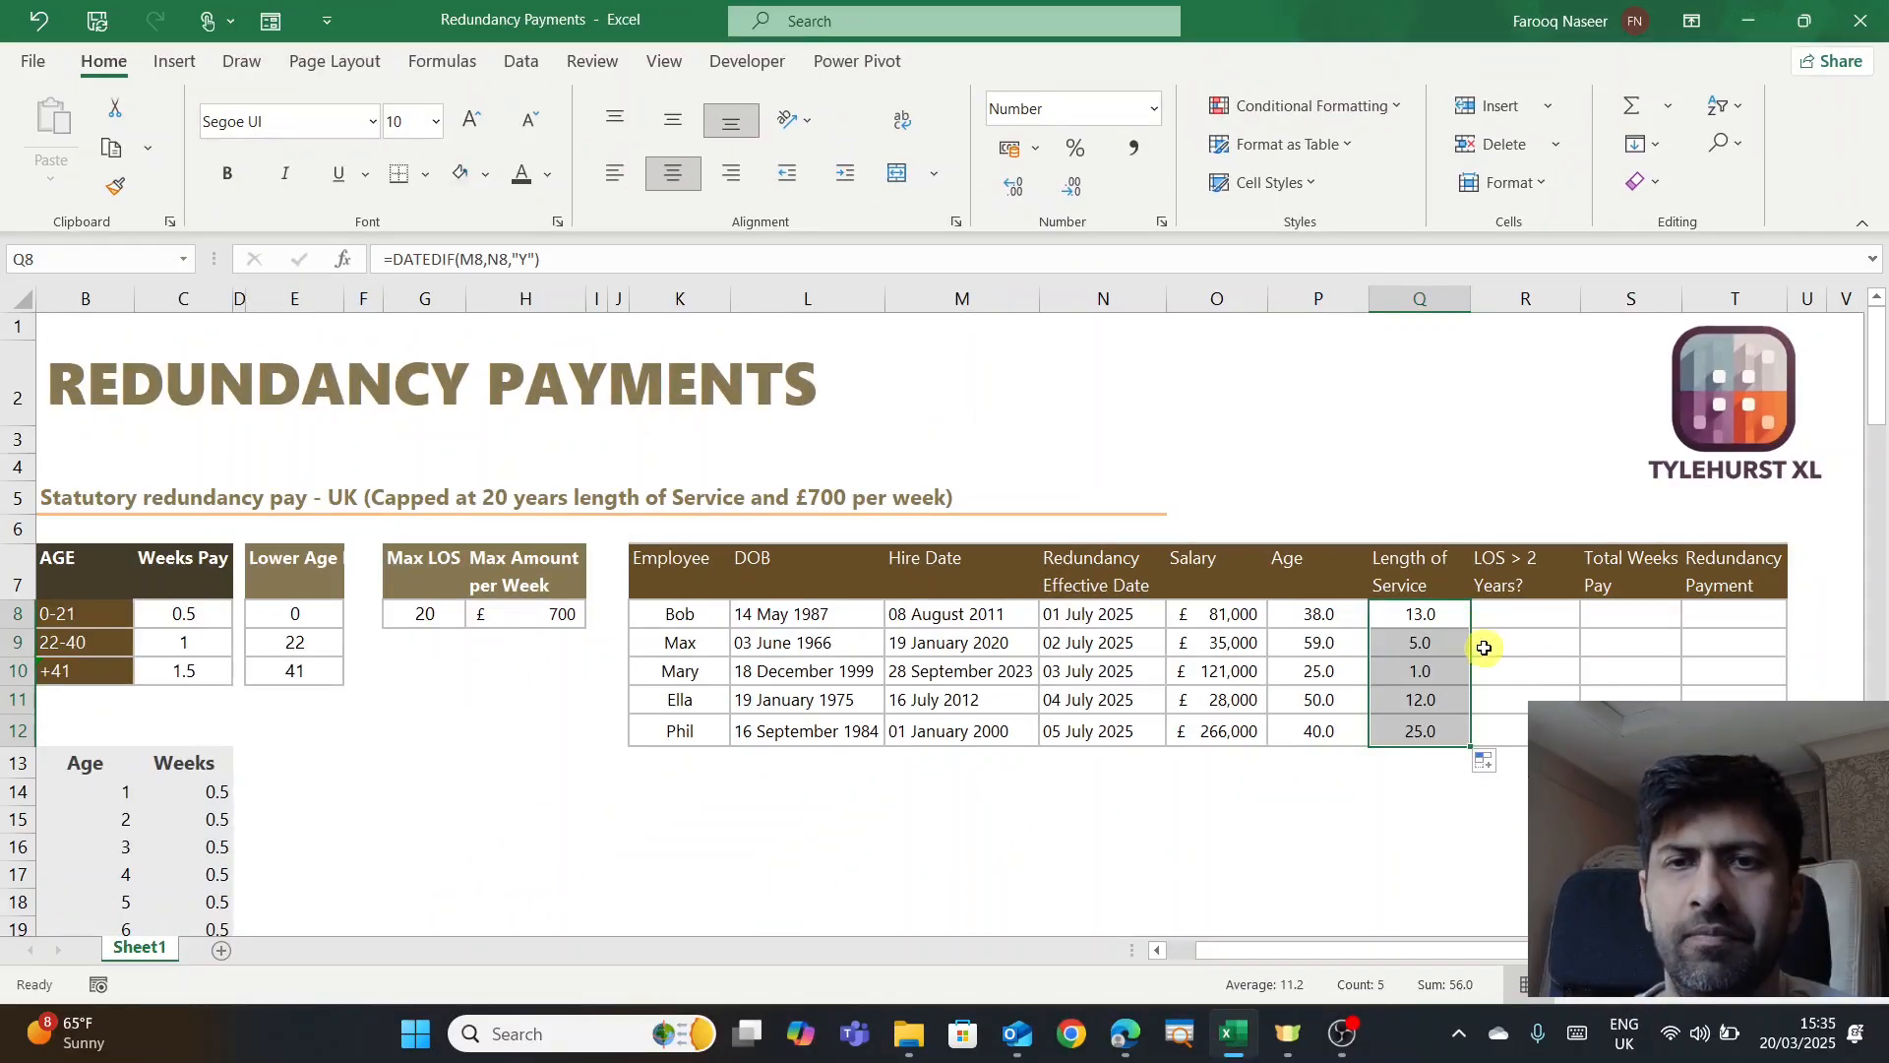
- Test in R8 whether service is at least two years with =Q8>=2 and fill it down the LOS > 2 Years? column
click(1548, 684)
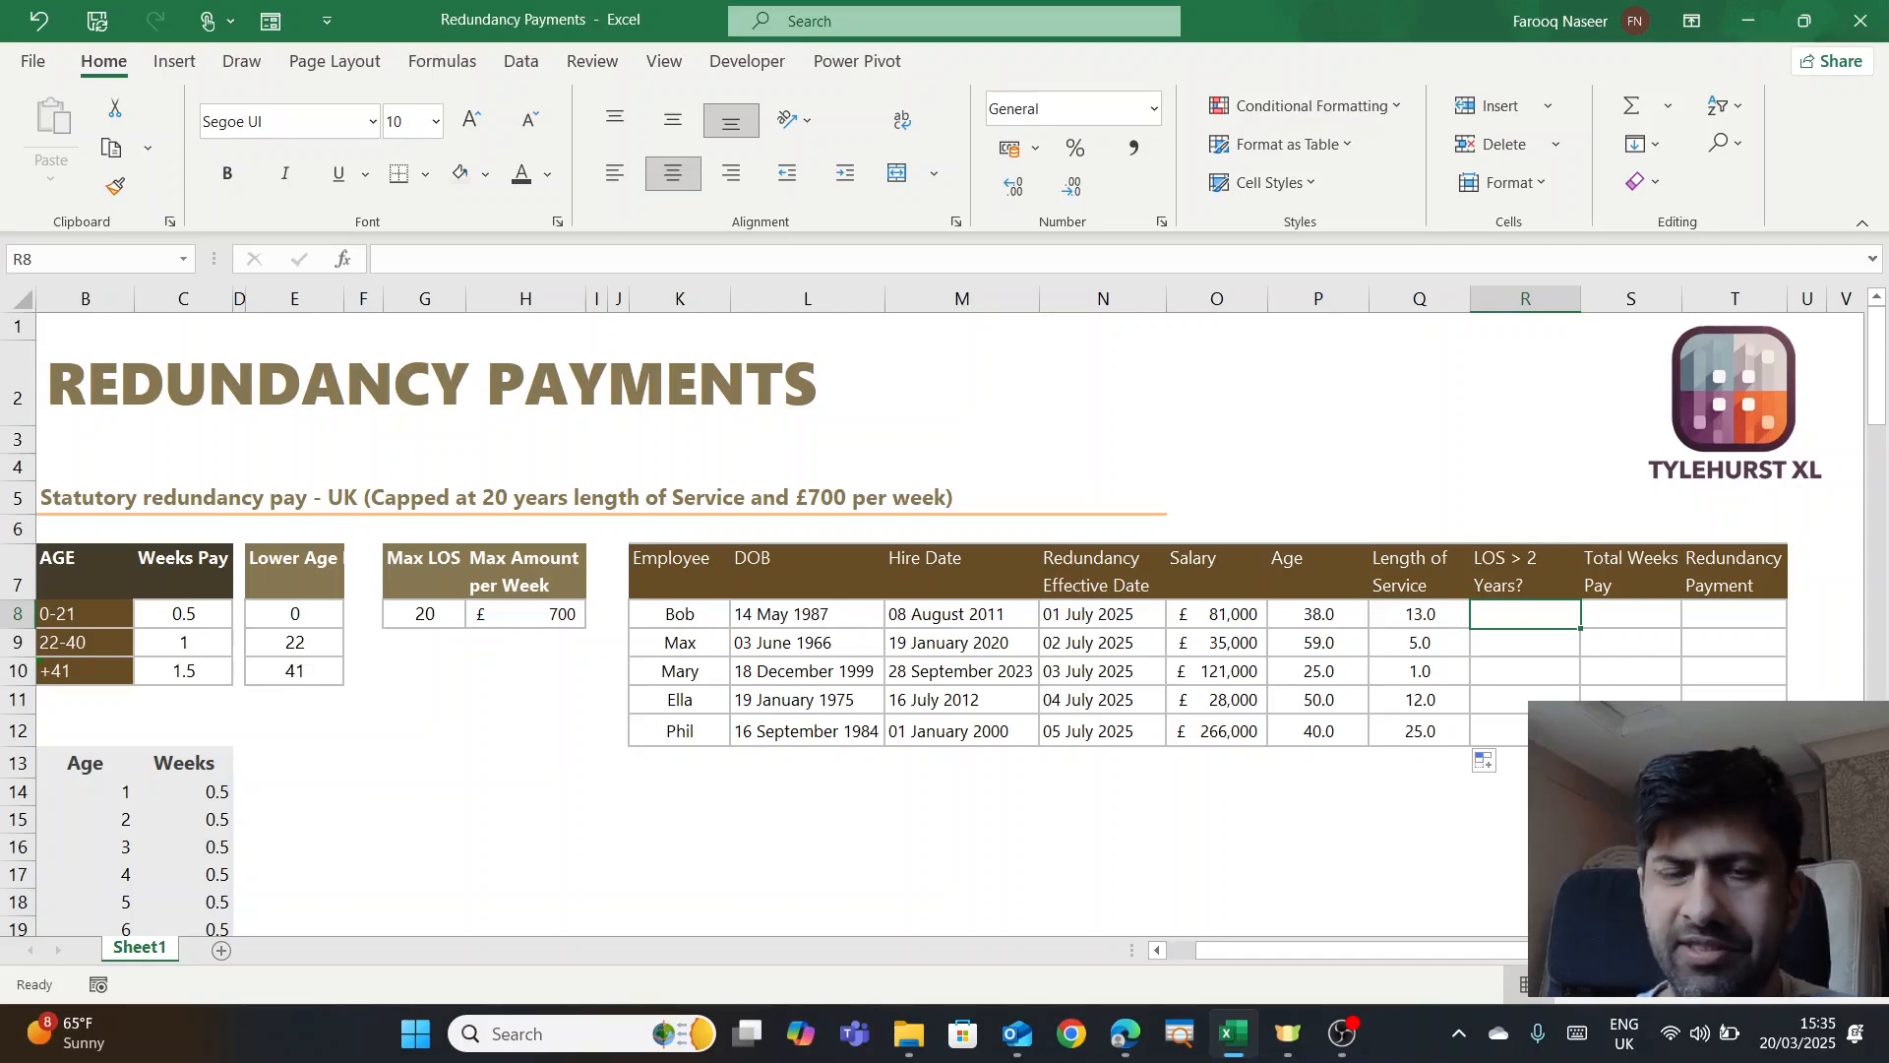
text(=)
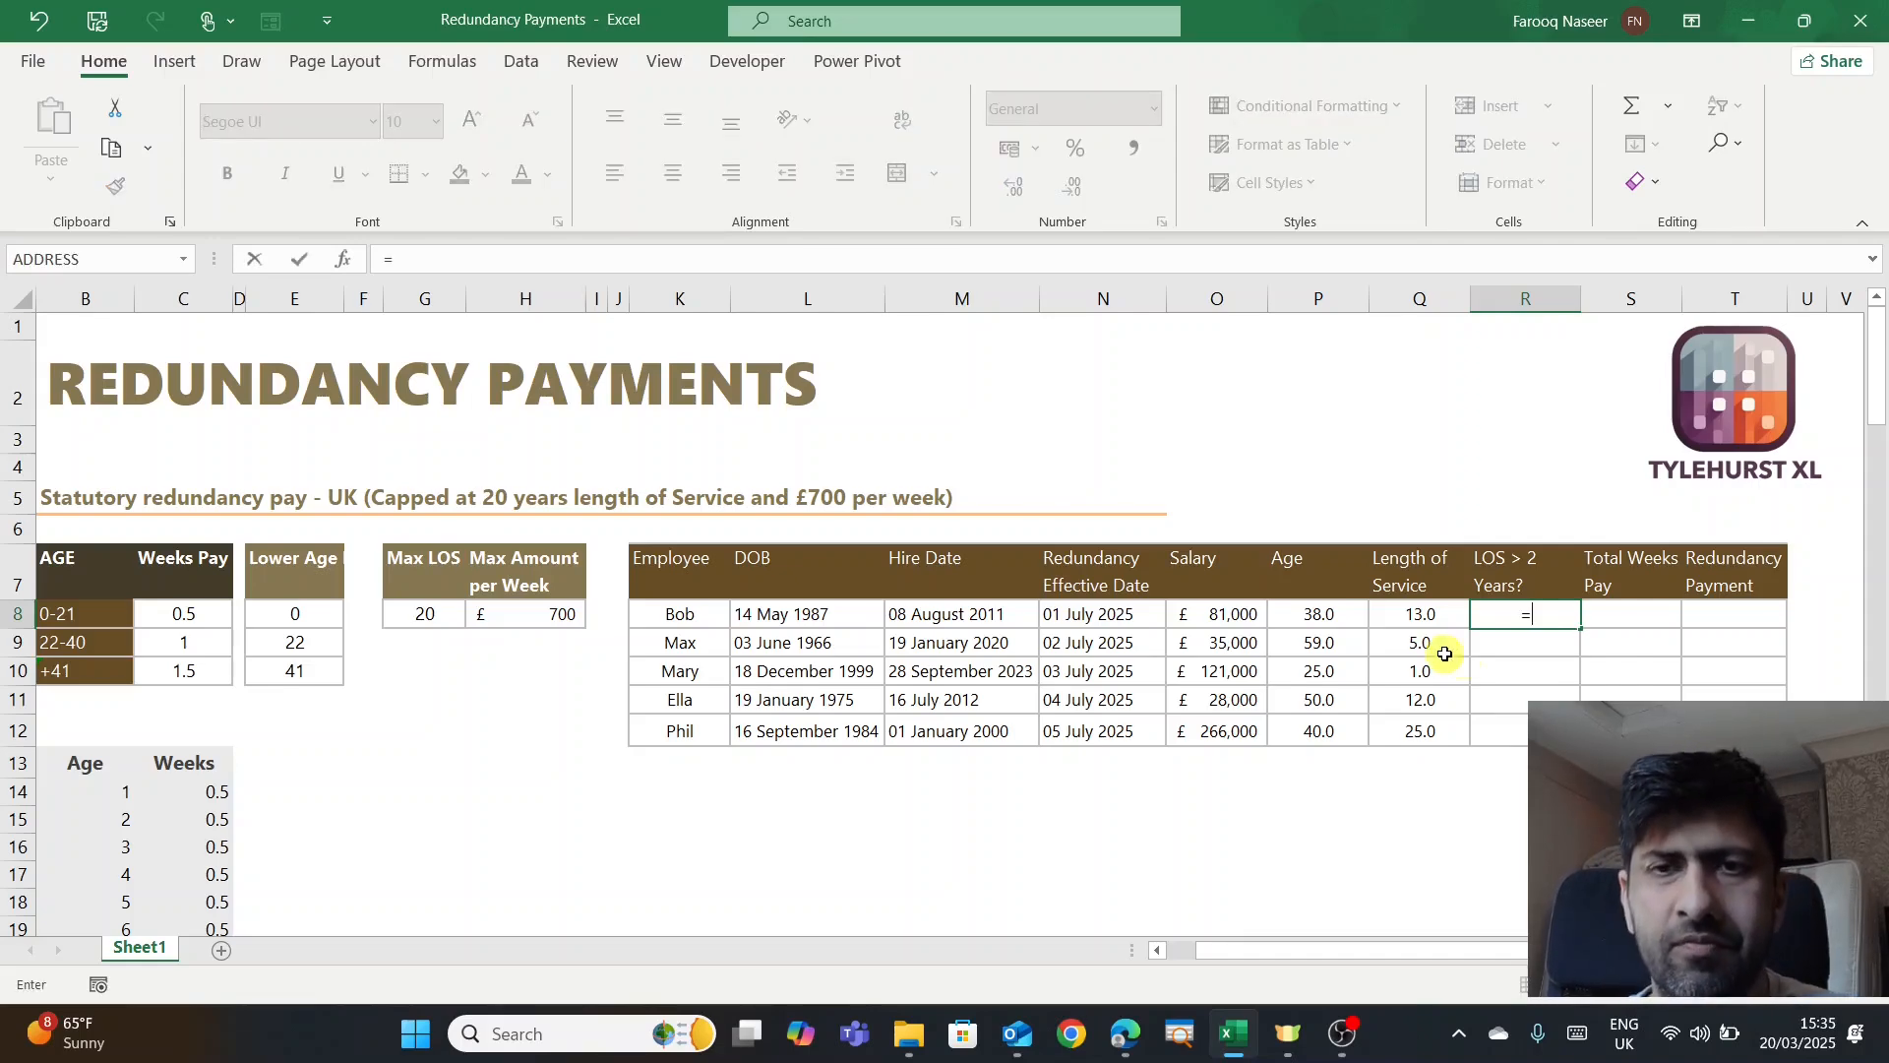
click(1417, 615)
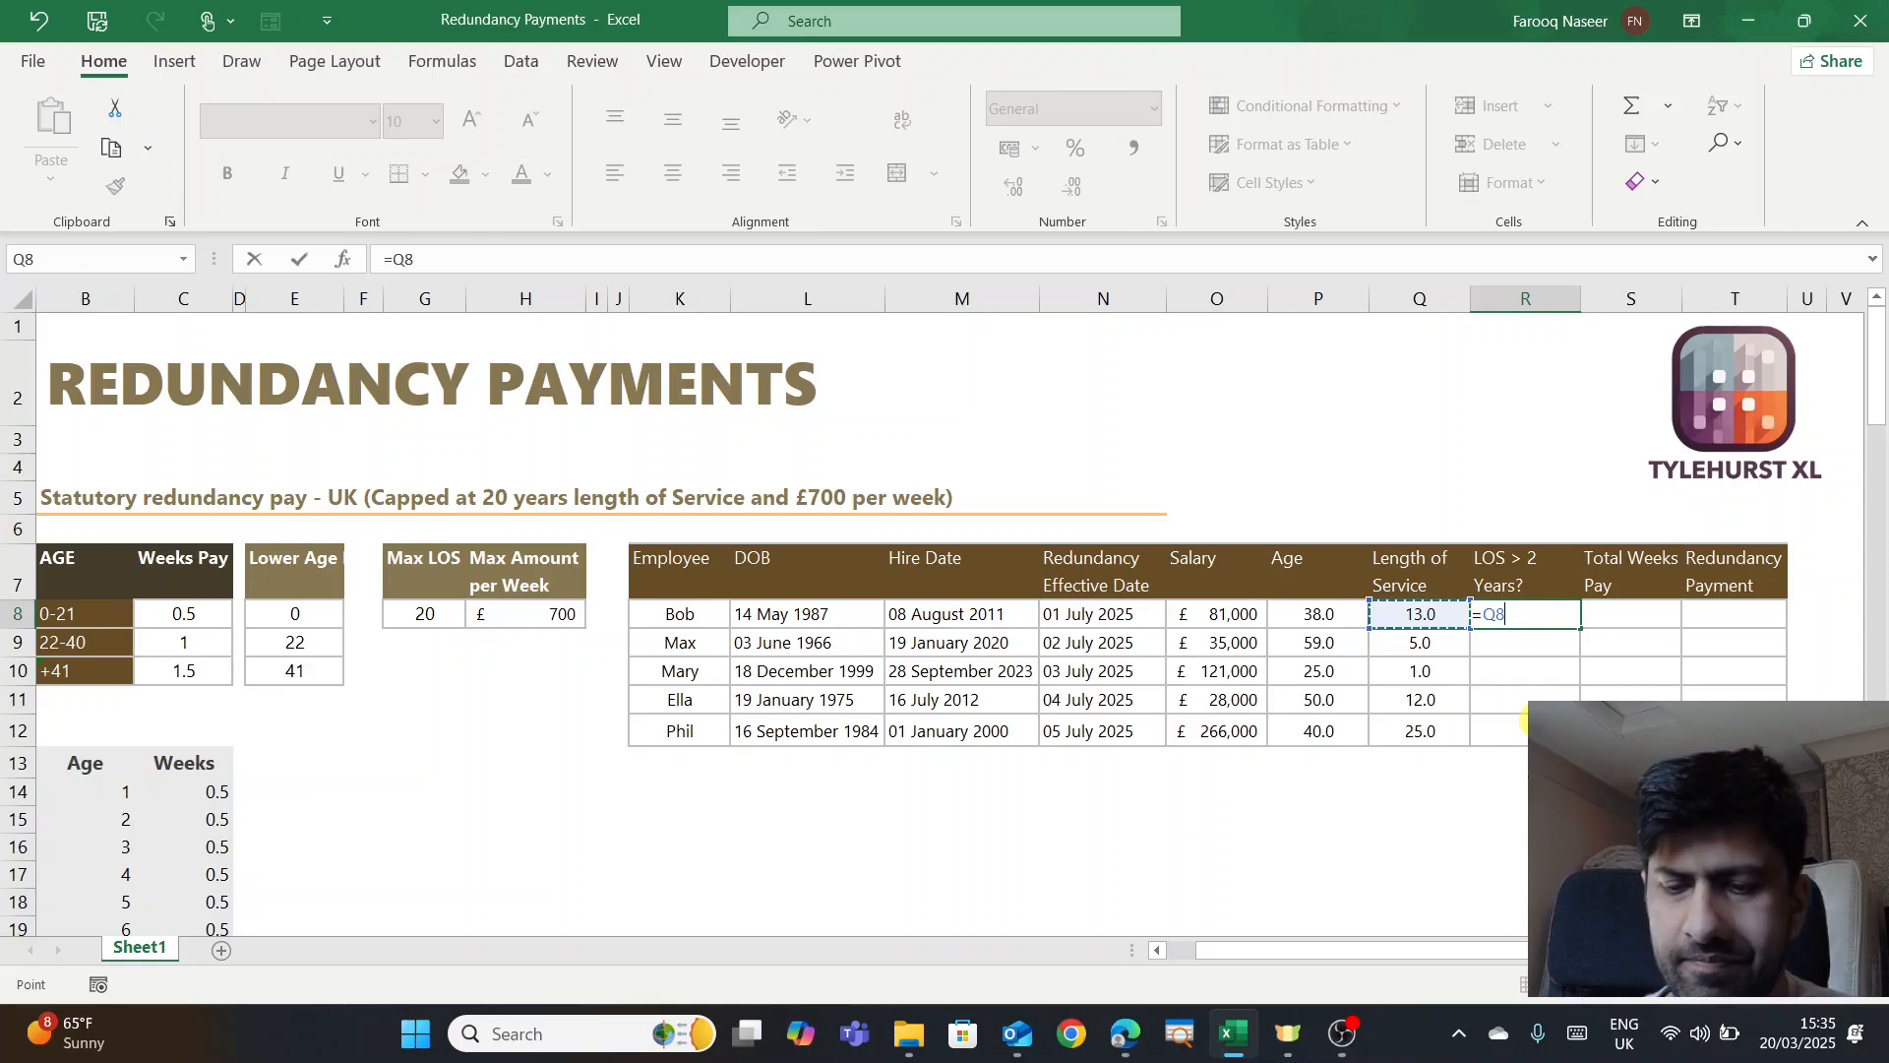
text(>)
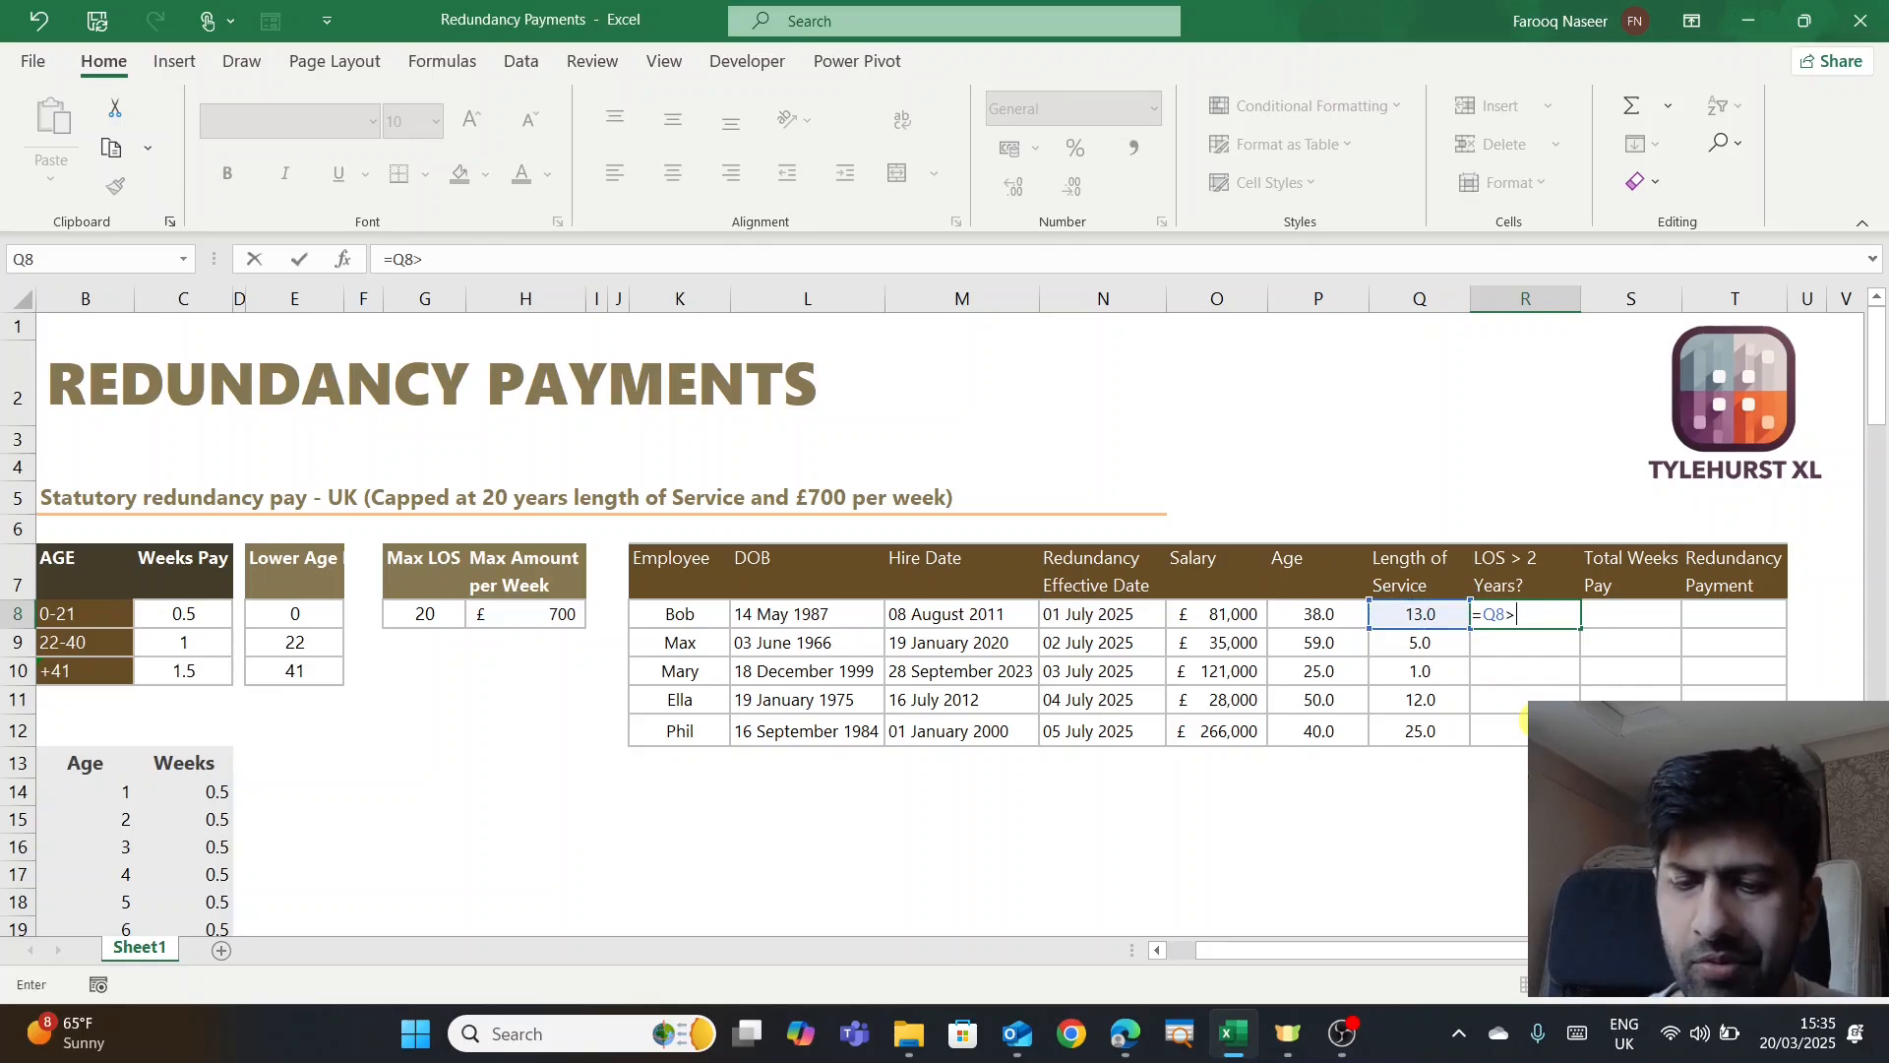
text(=2)
key(Return)
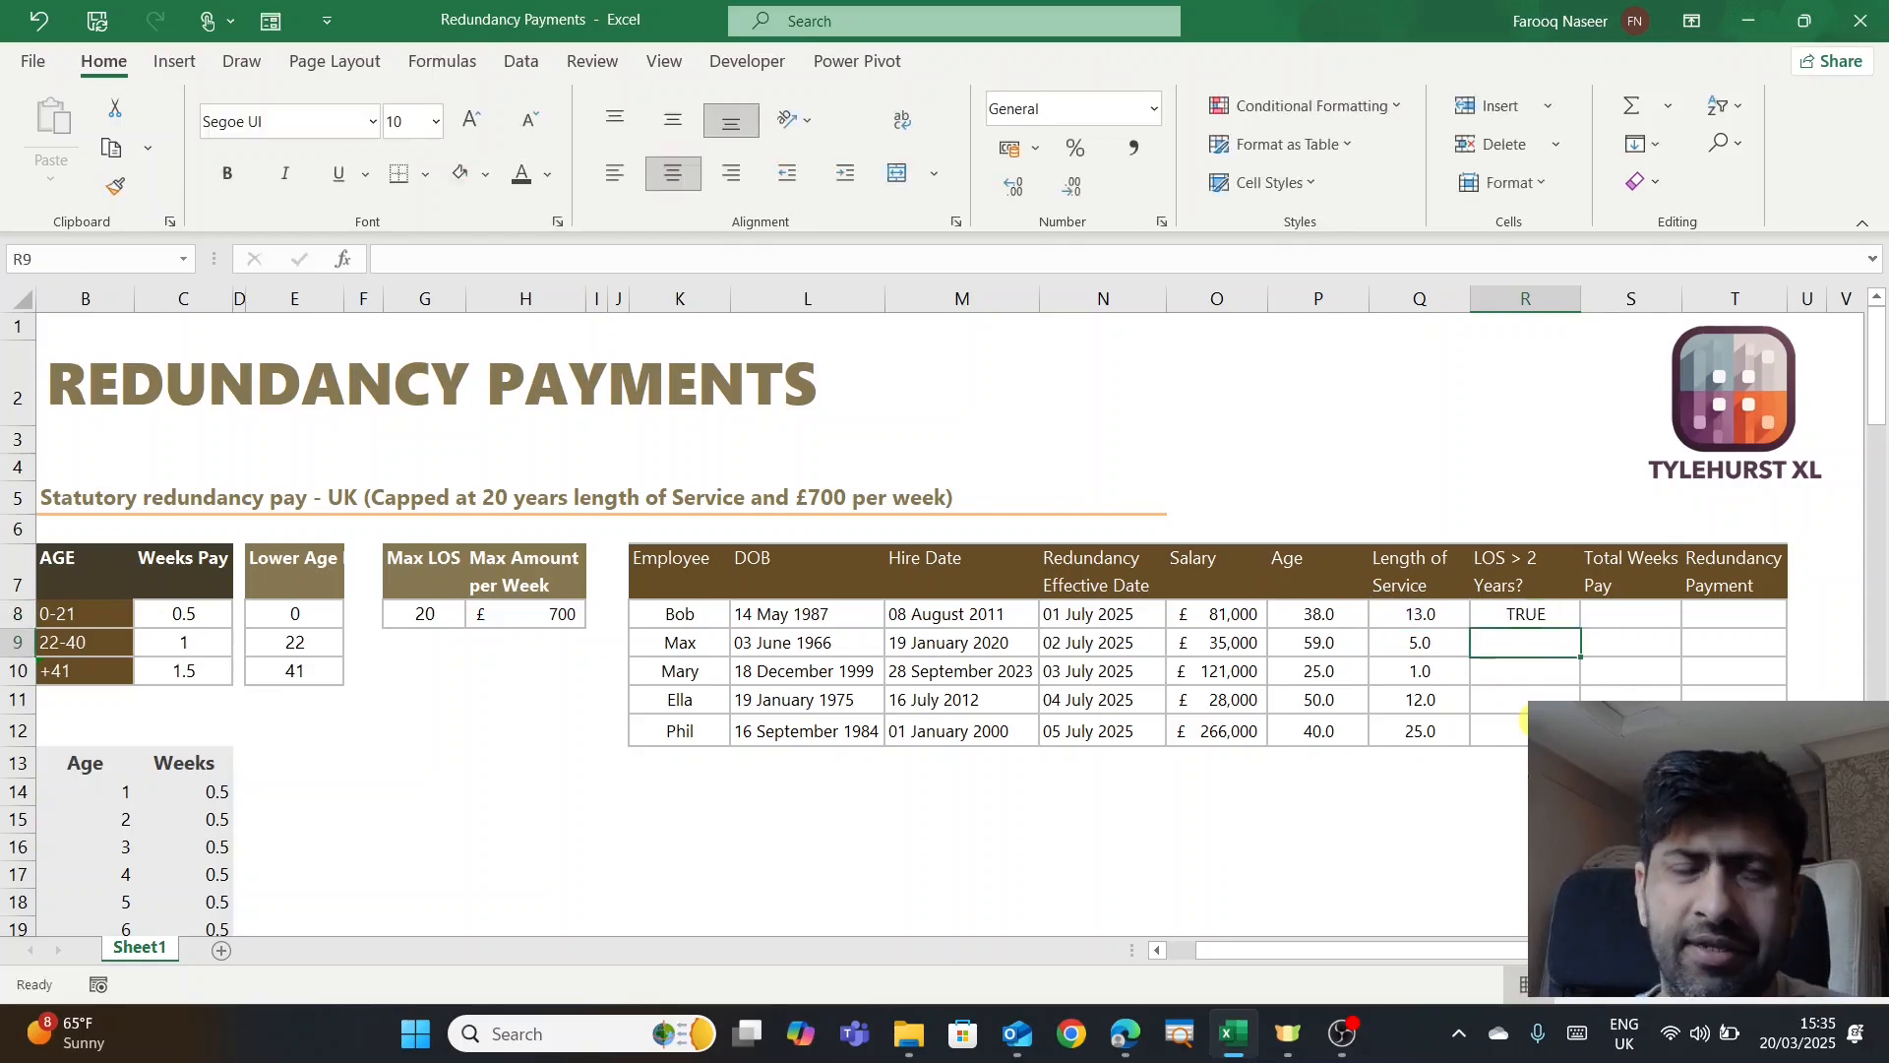
click(1564, 612)
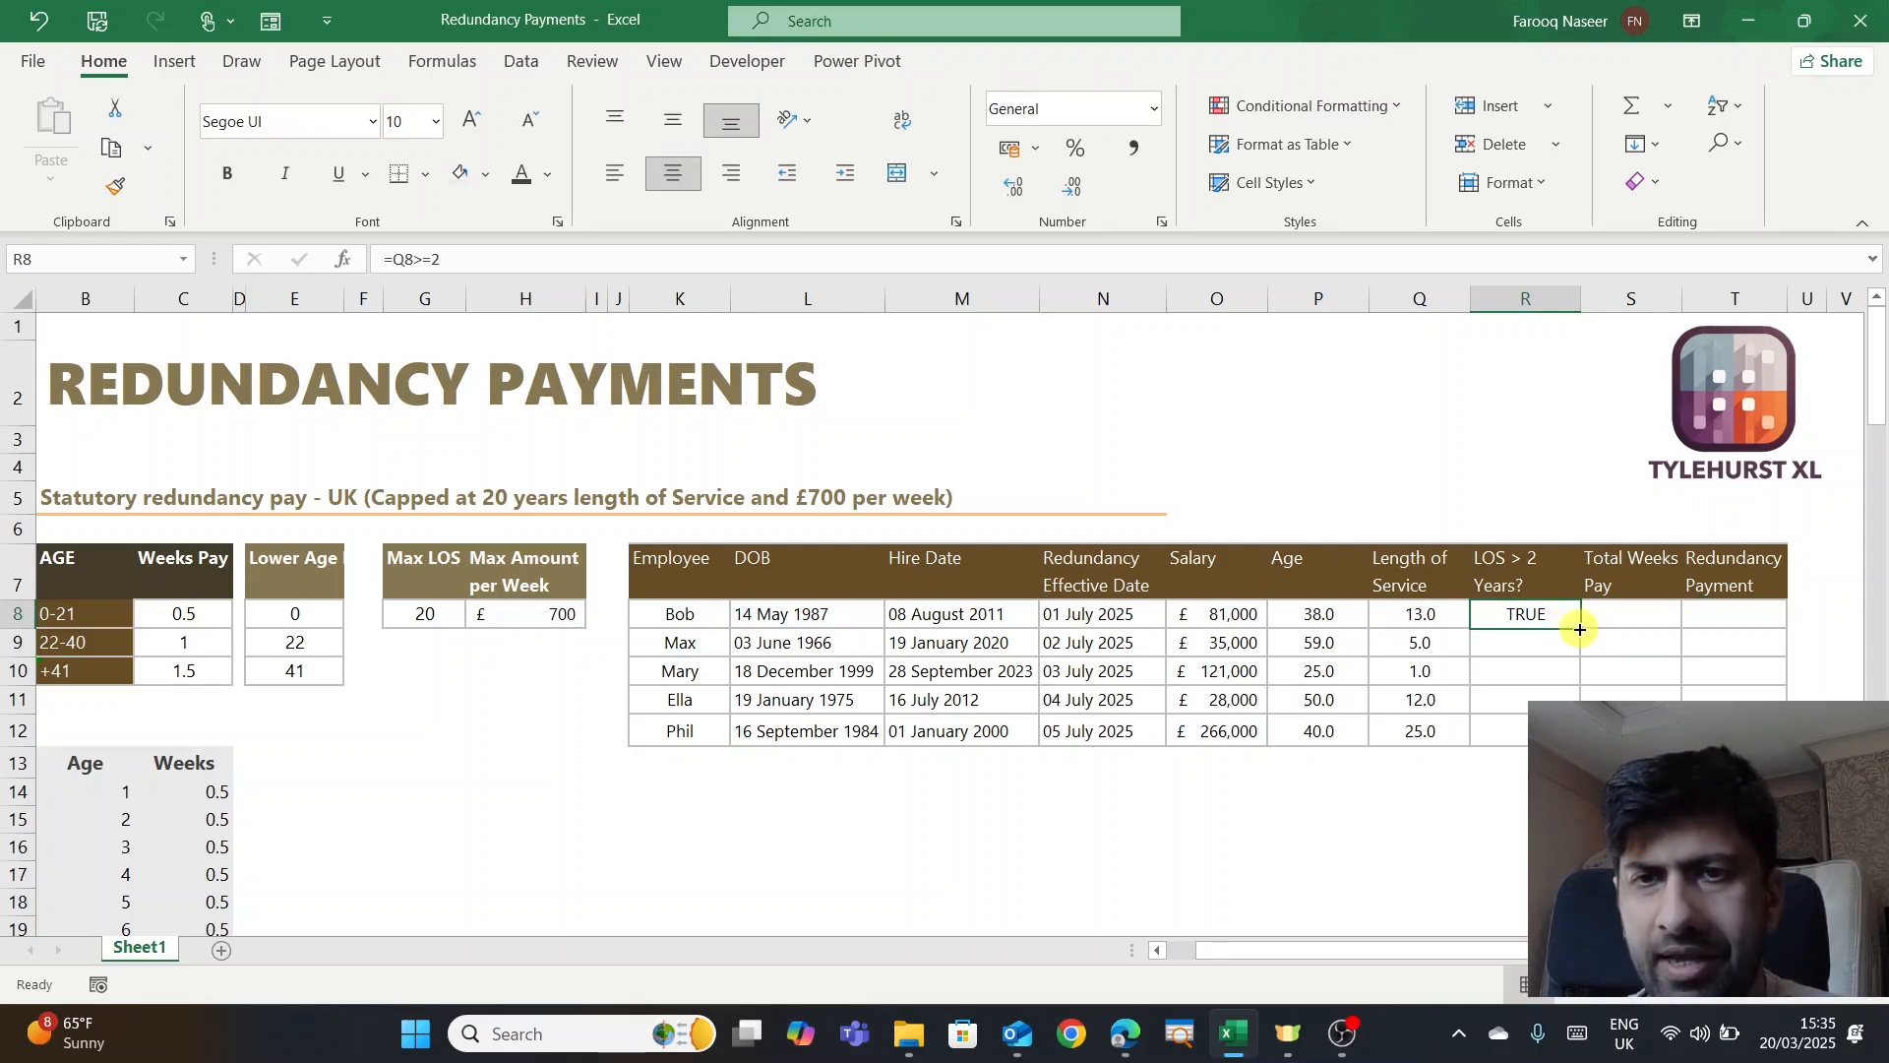
double_click(1579, 629)
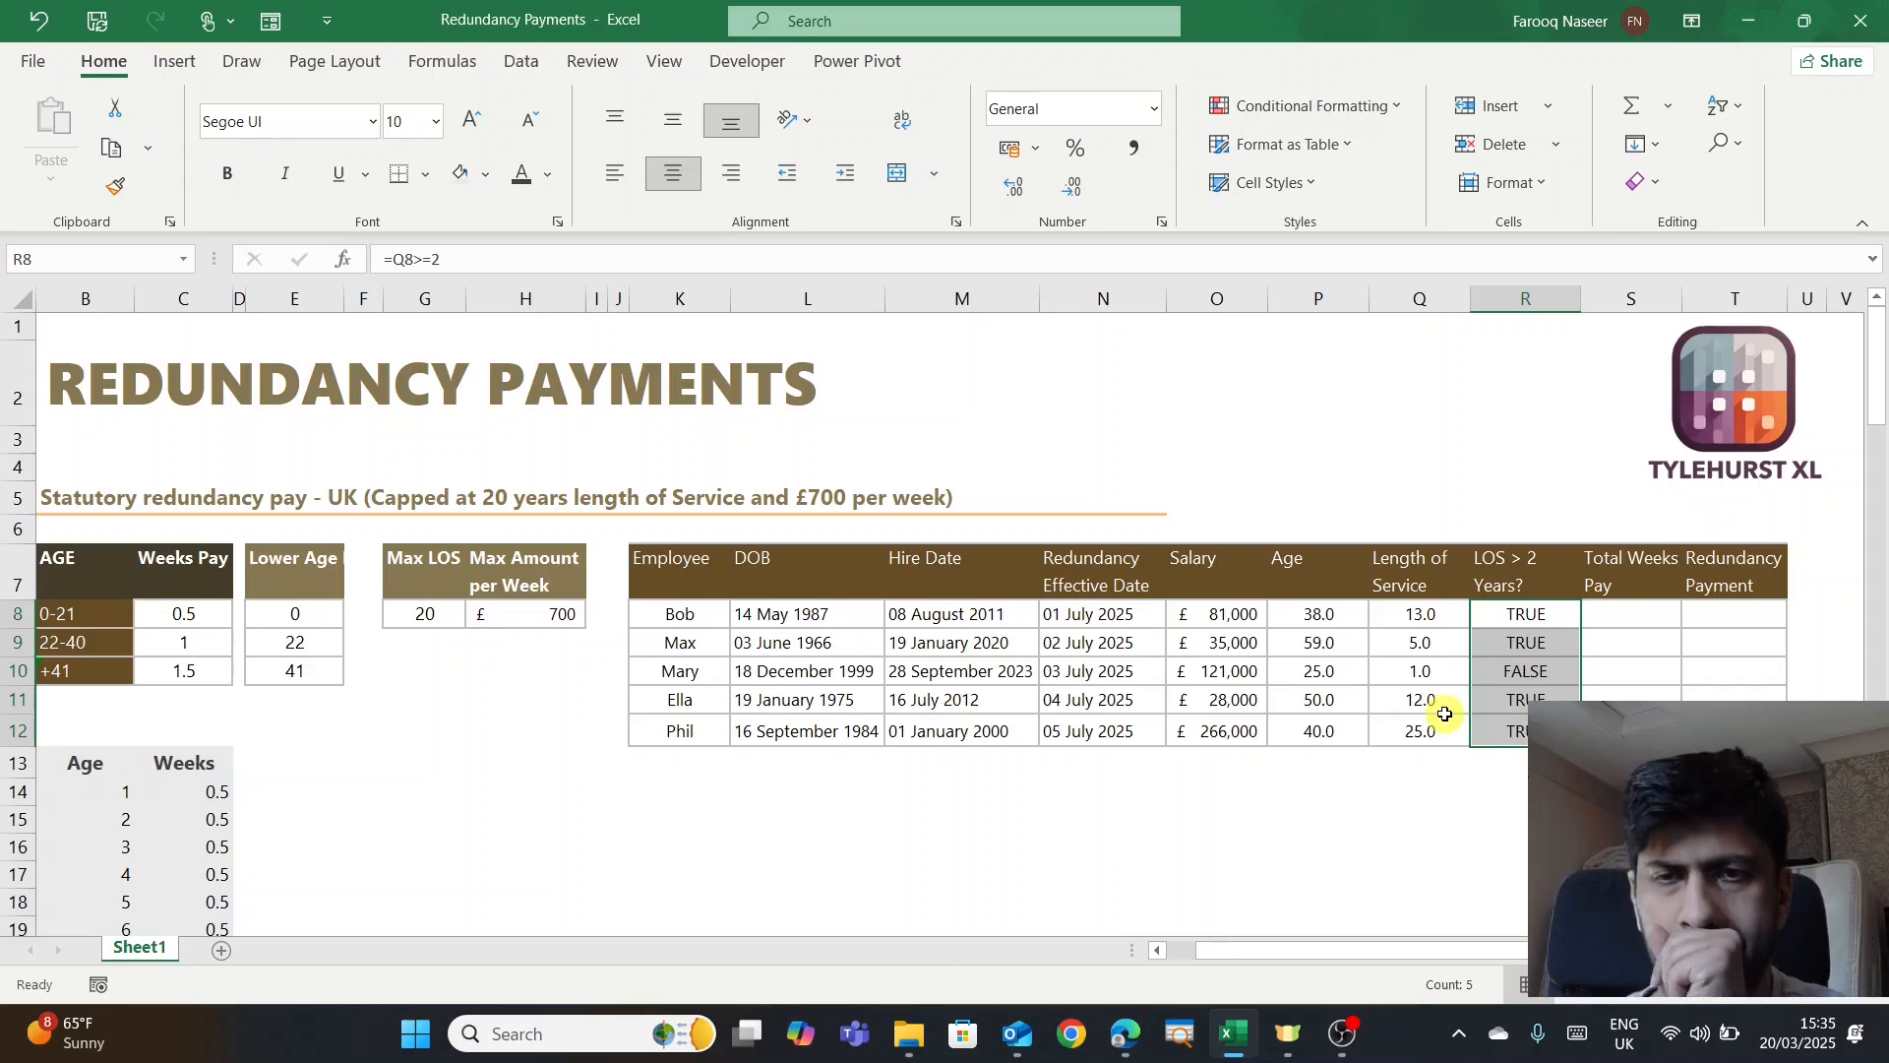
- Cap the length of service in Q8 with =MIN(Max_LOS,DATEDIF(M8,N8,"Y")) and refill the Length of Service column for all employees
click(1637, 616)
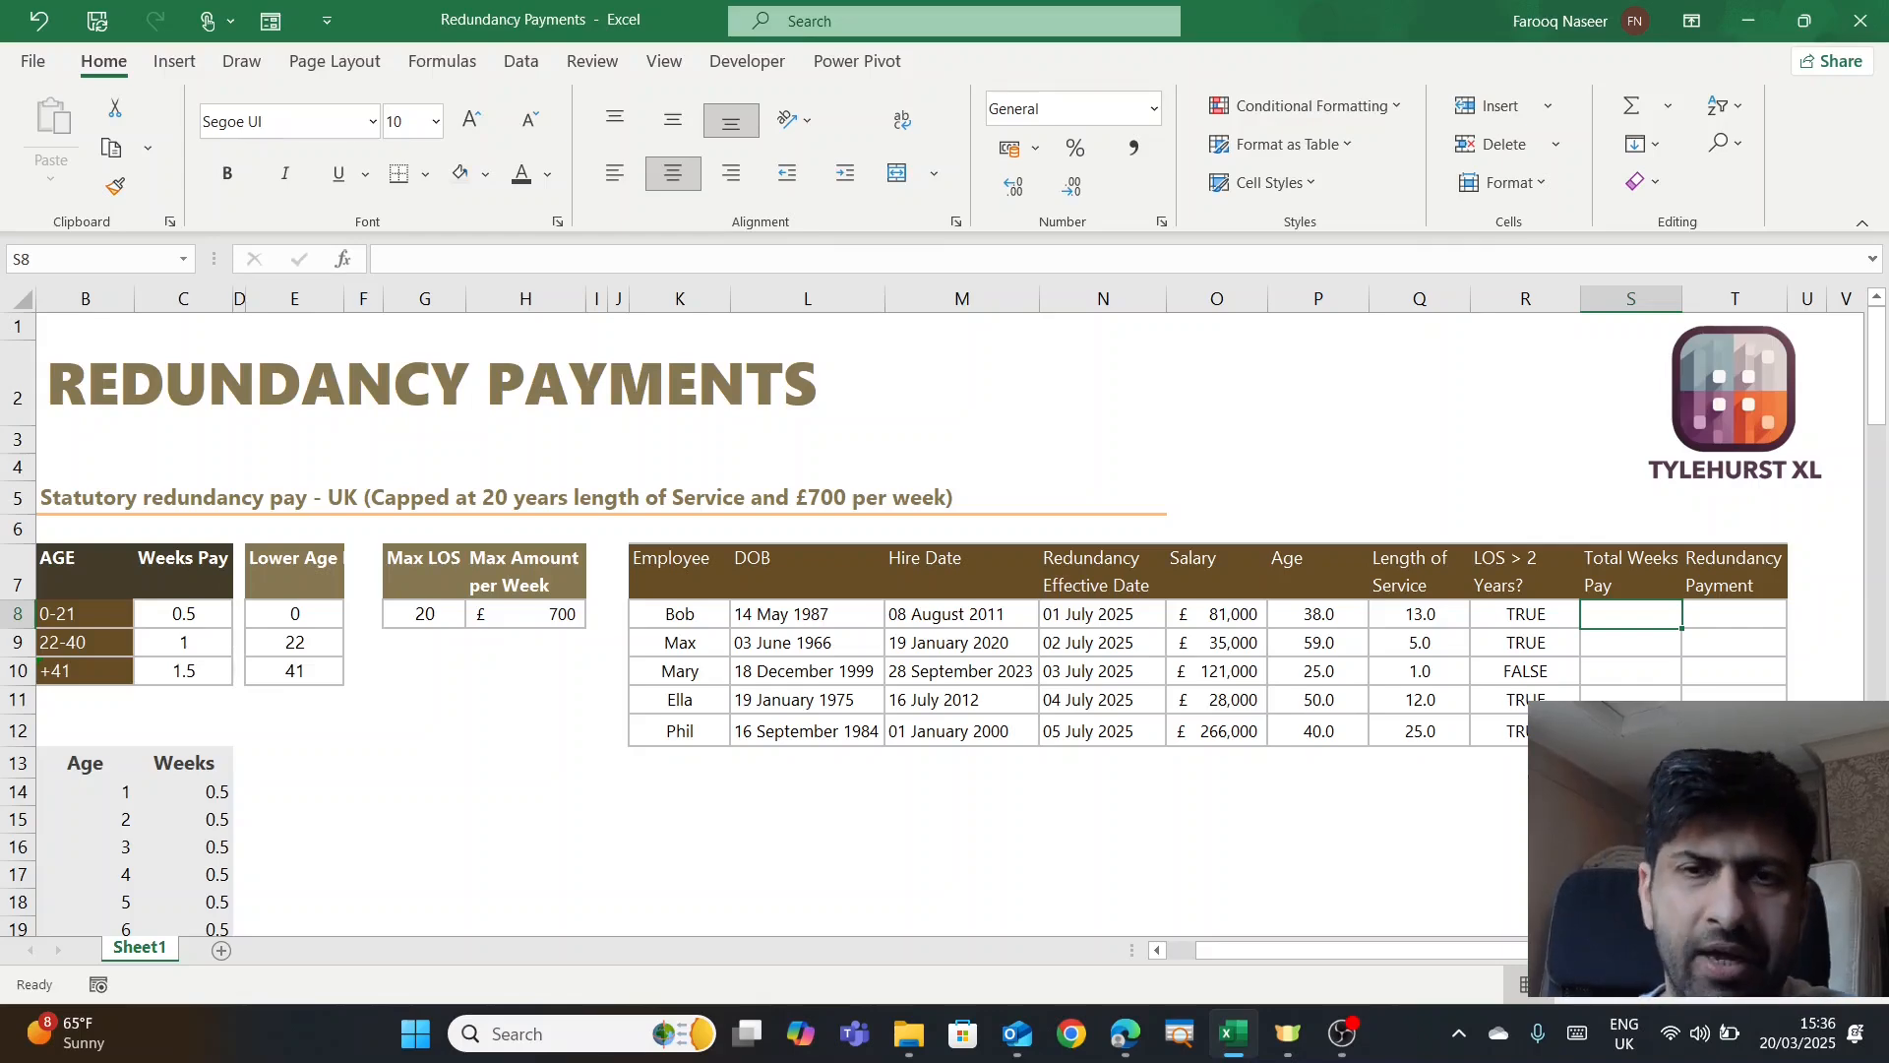
click(1428, 614)
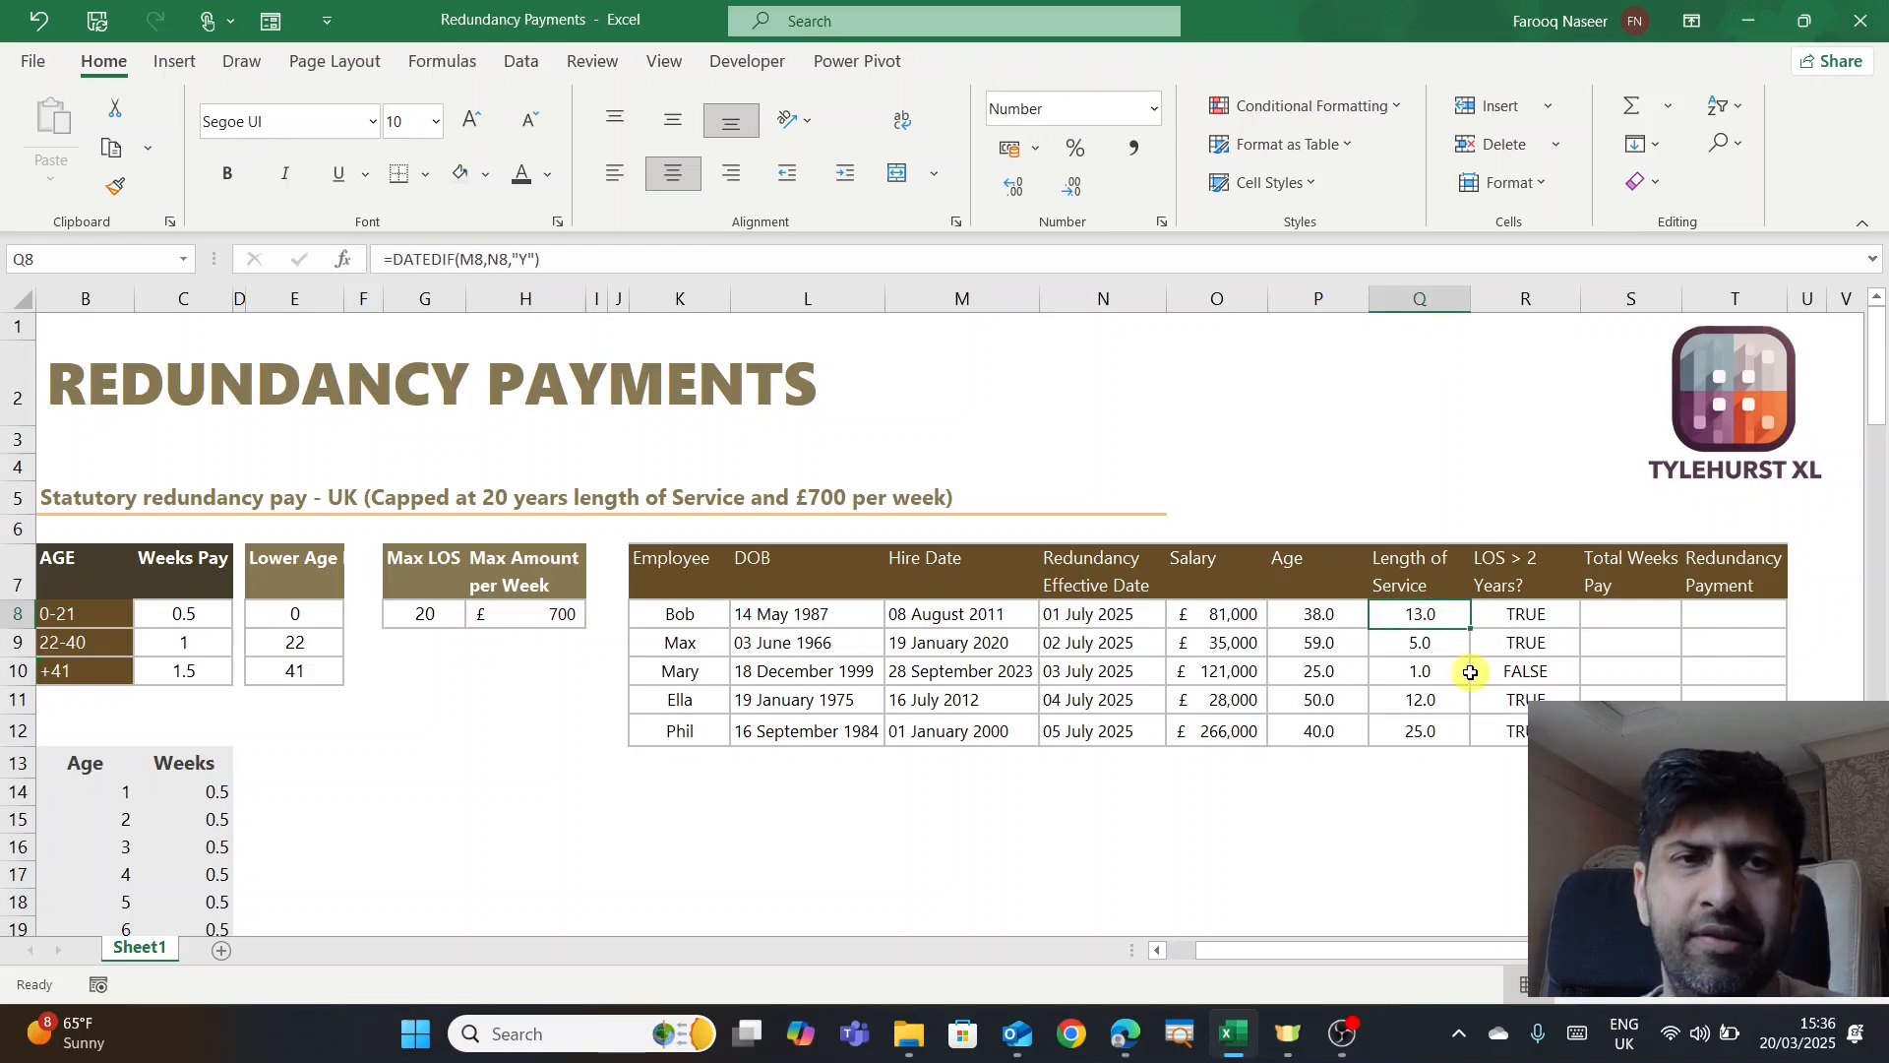
click(1431, 725)
click(1402, 616)
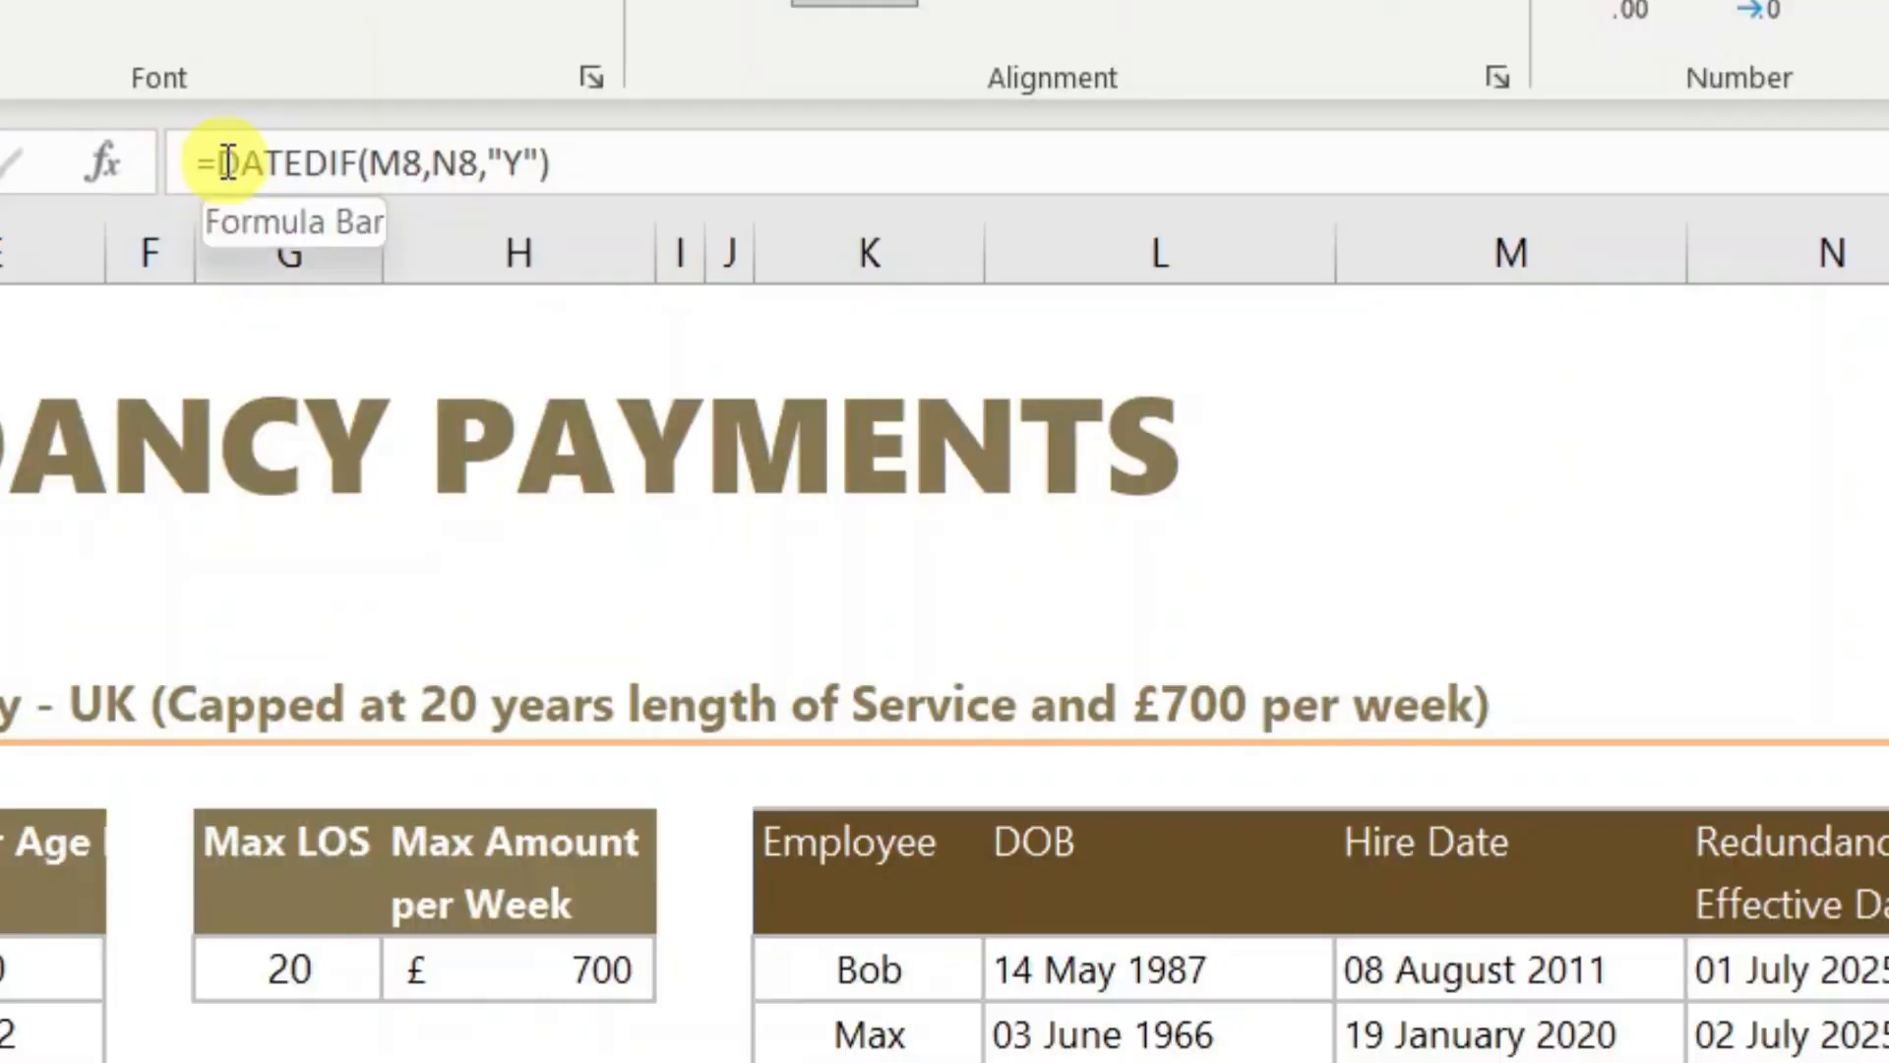
click(387, 257)
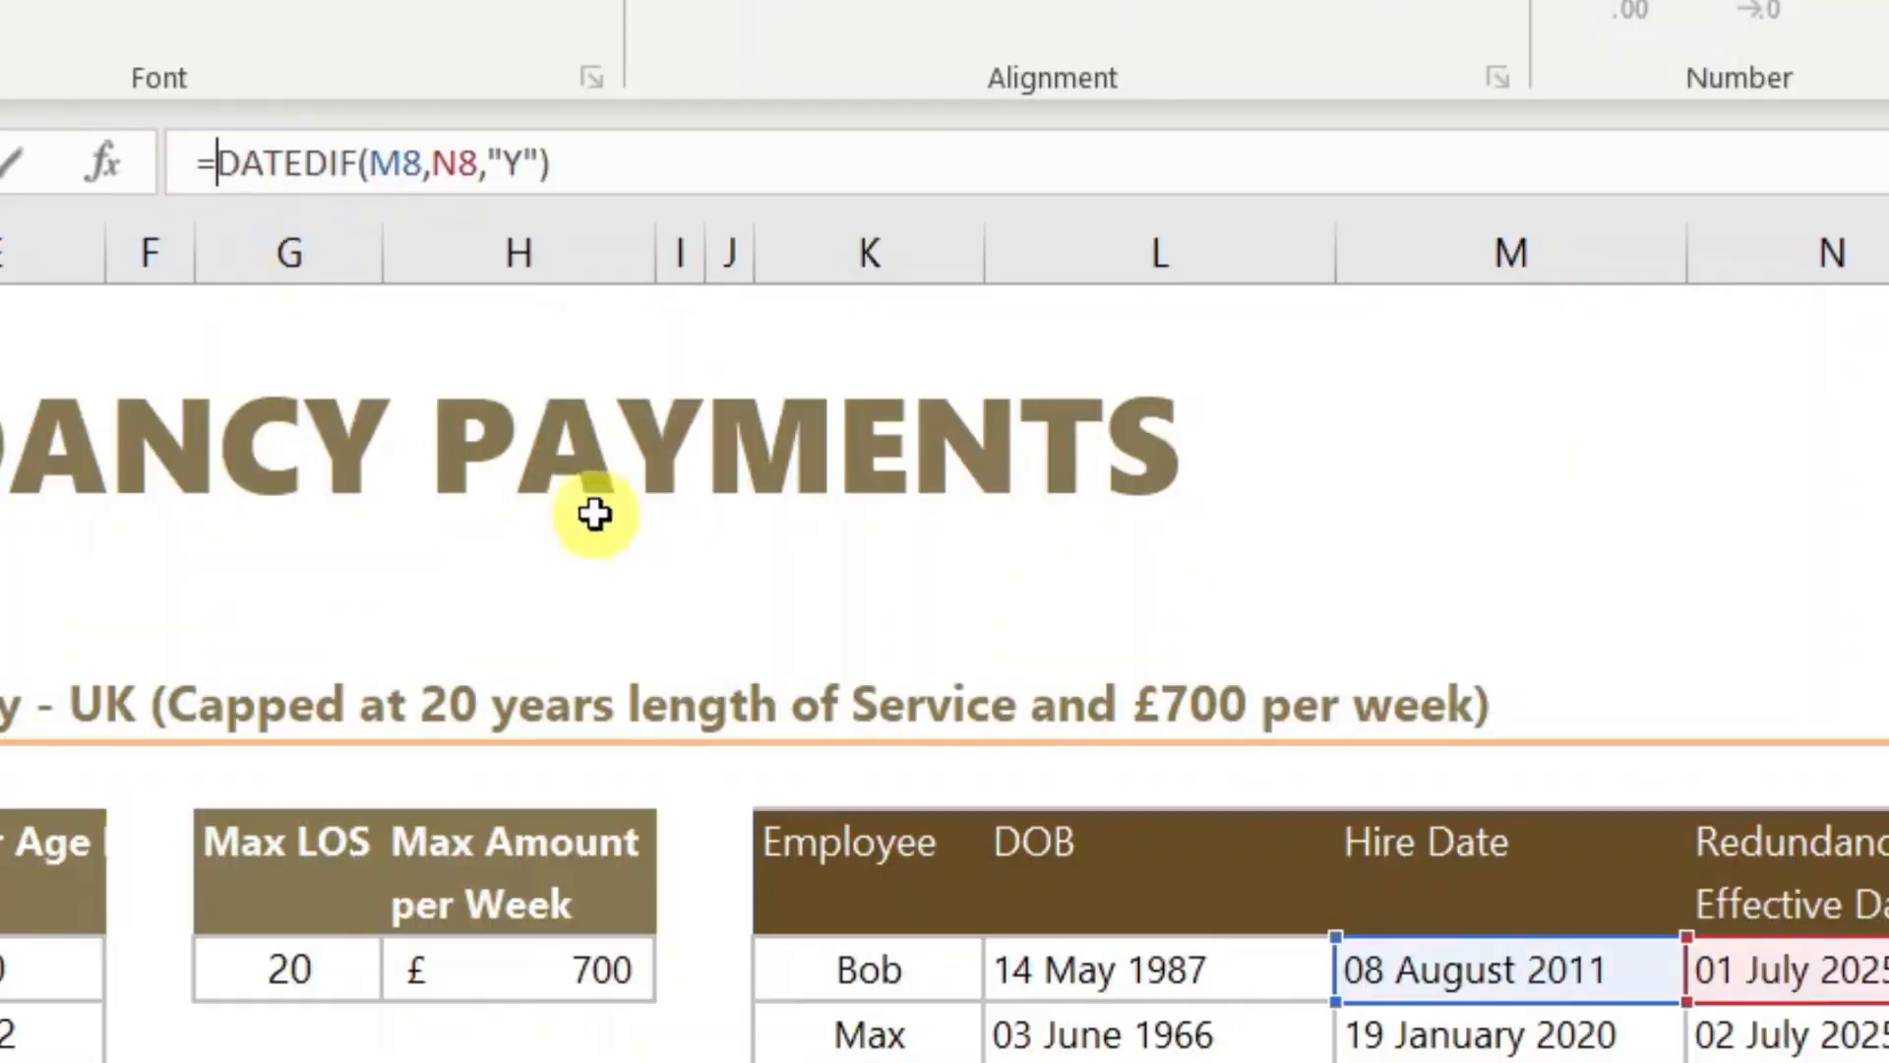
text(in()
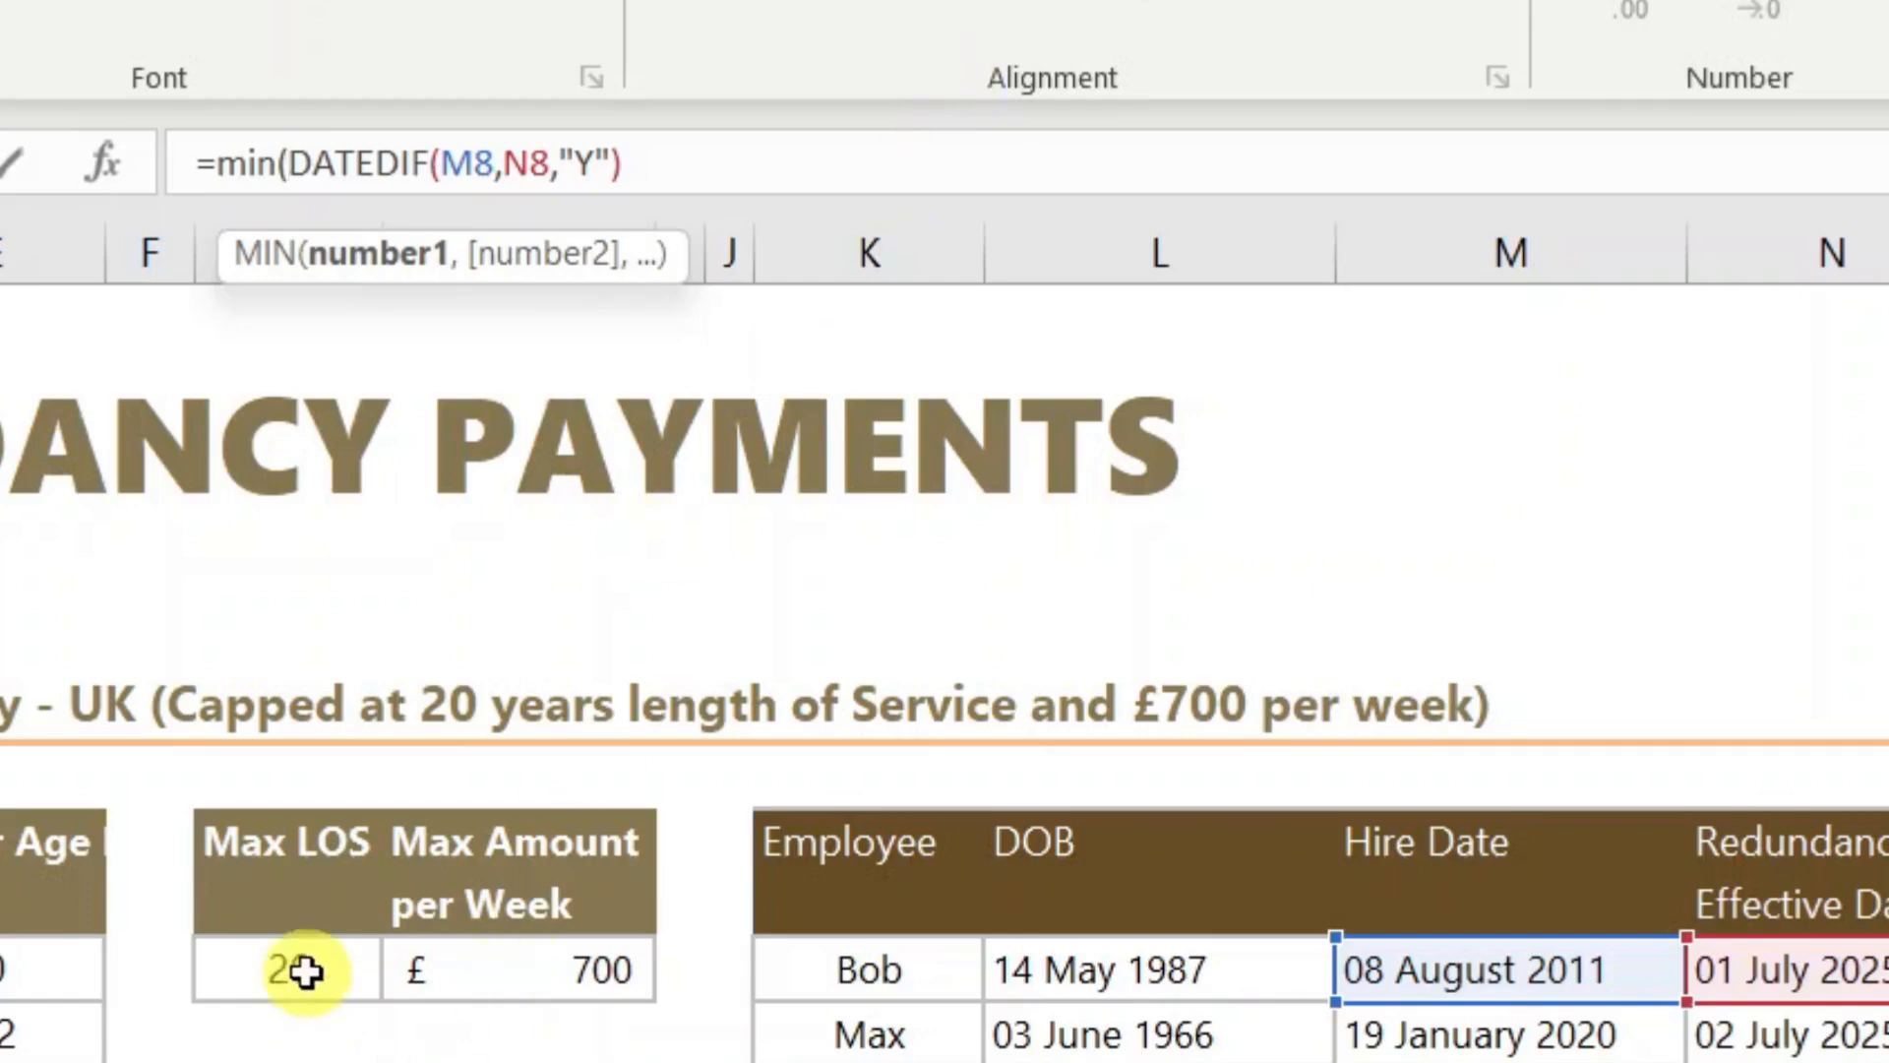
click(306, 972)
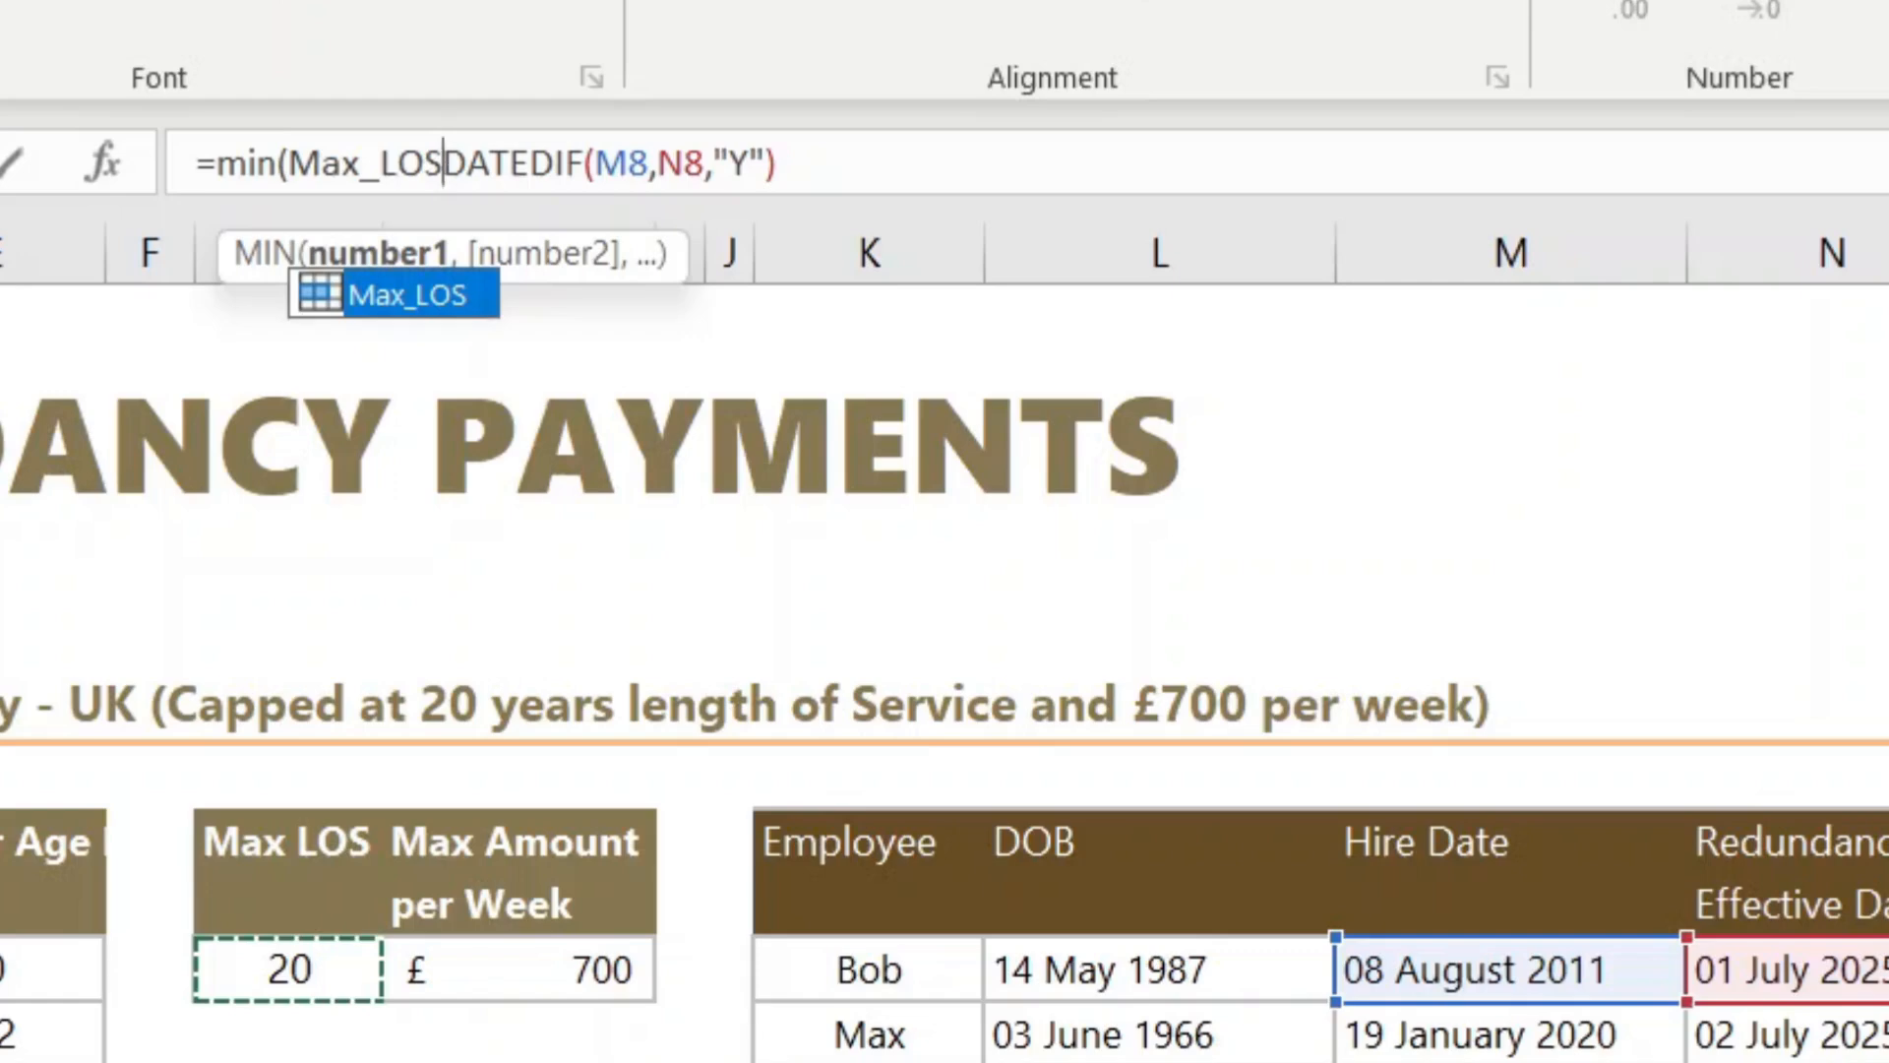
text(,)
click(834, 165)
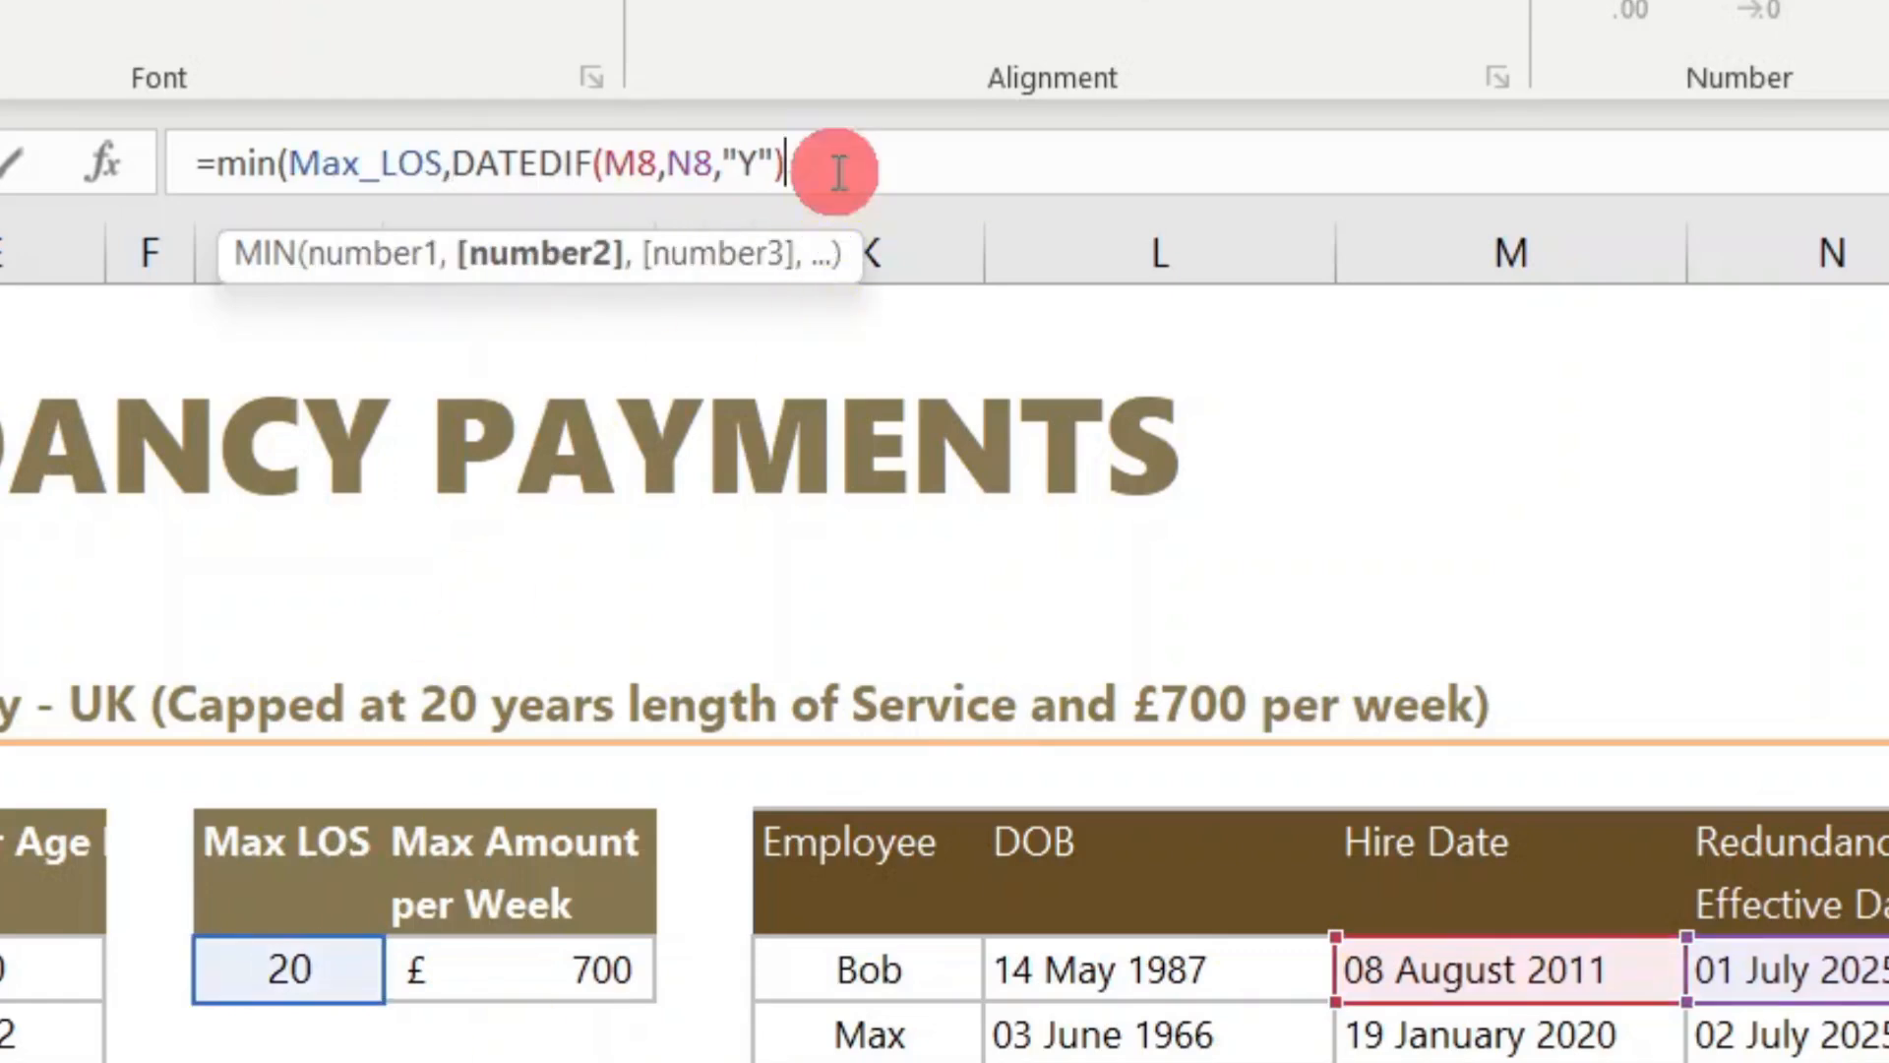
text())
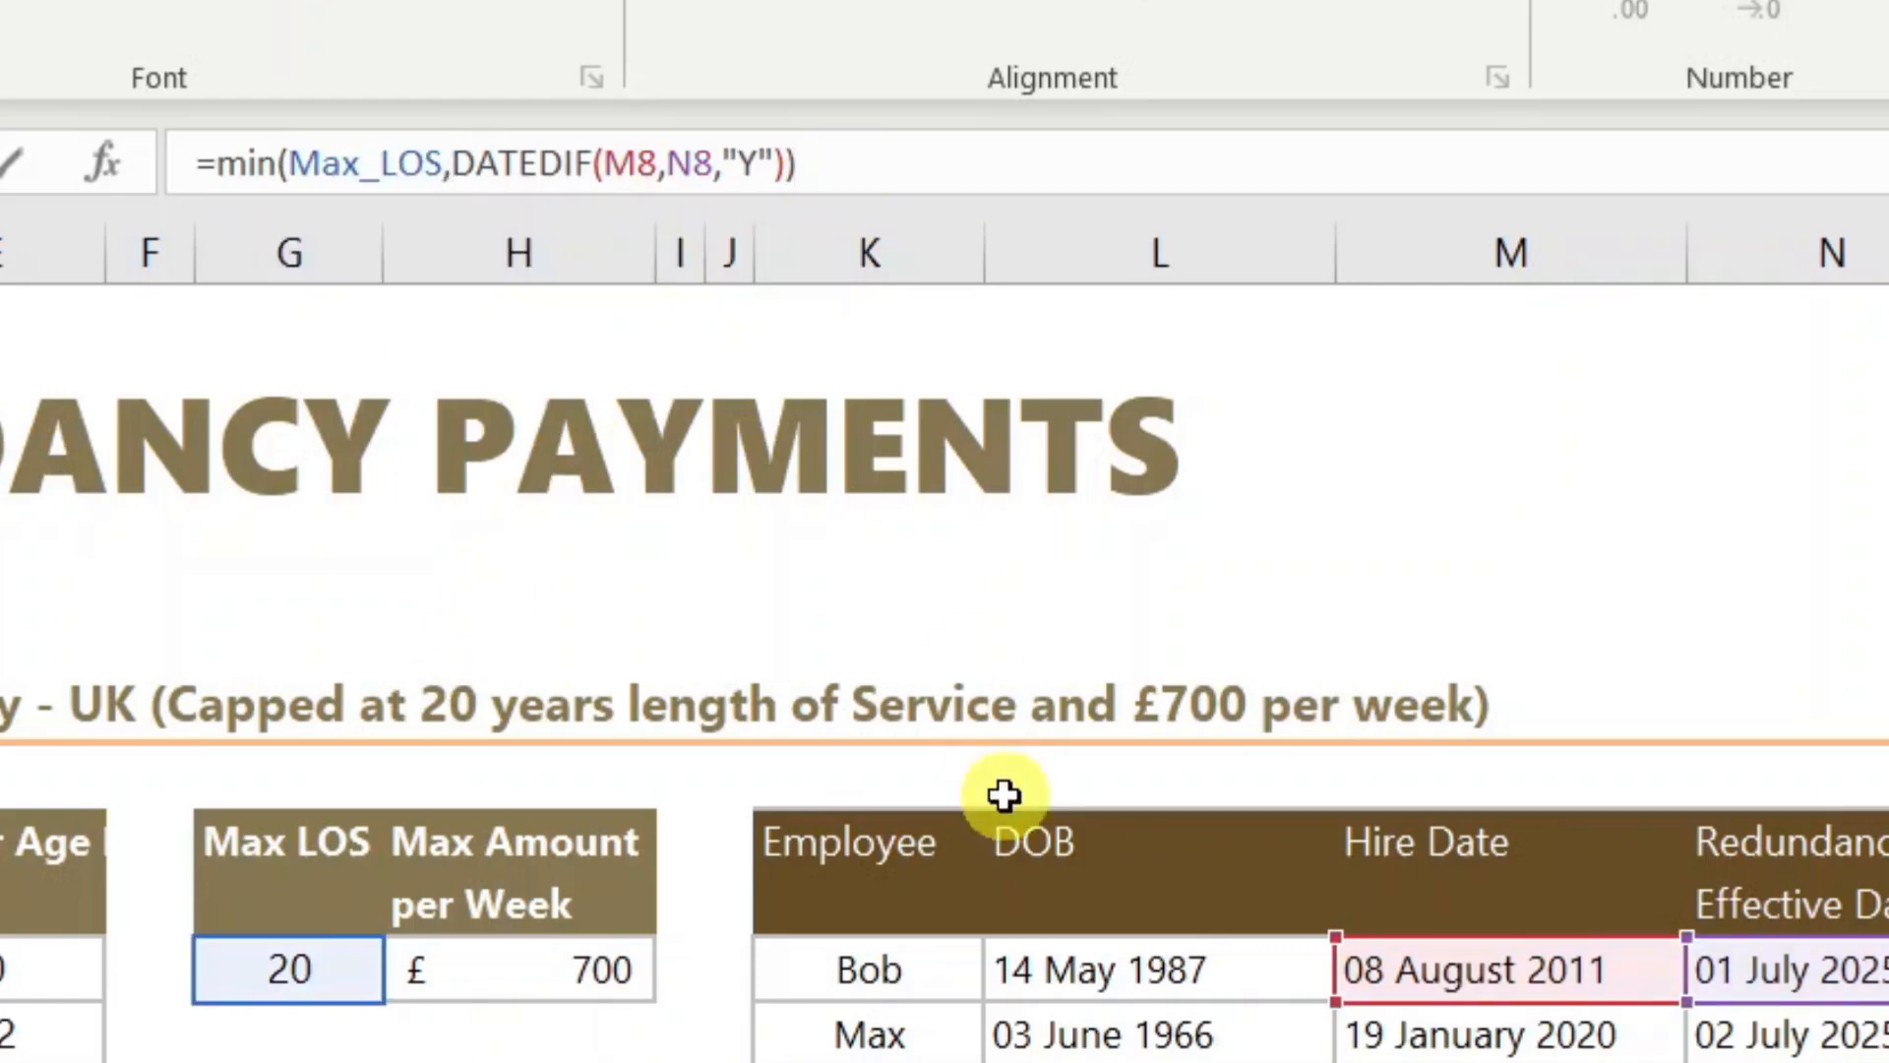
key(Return)
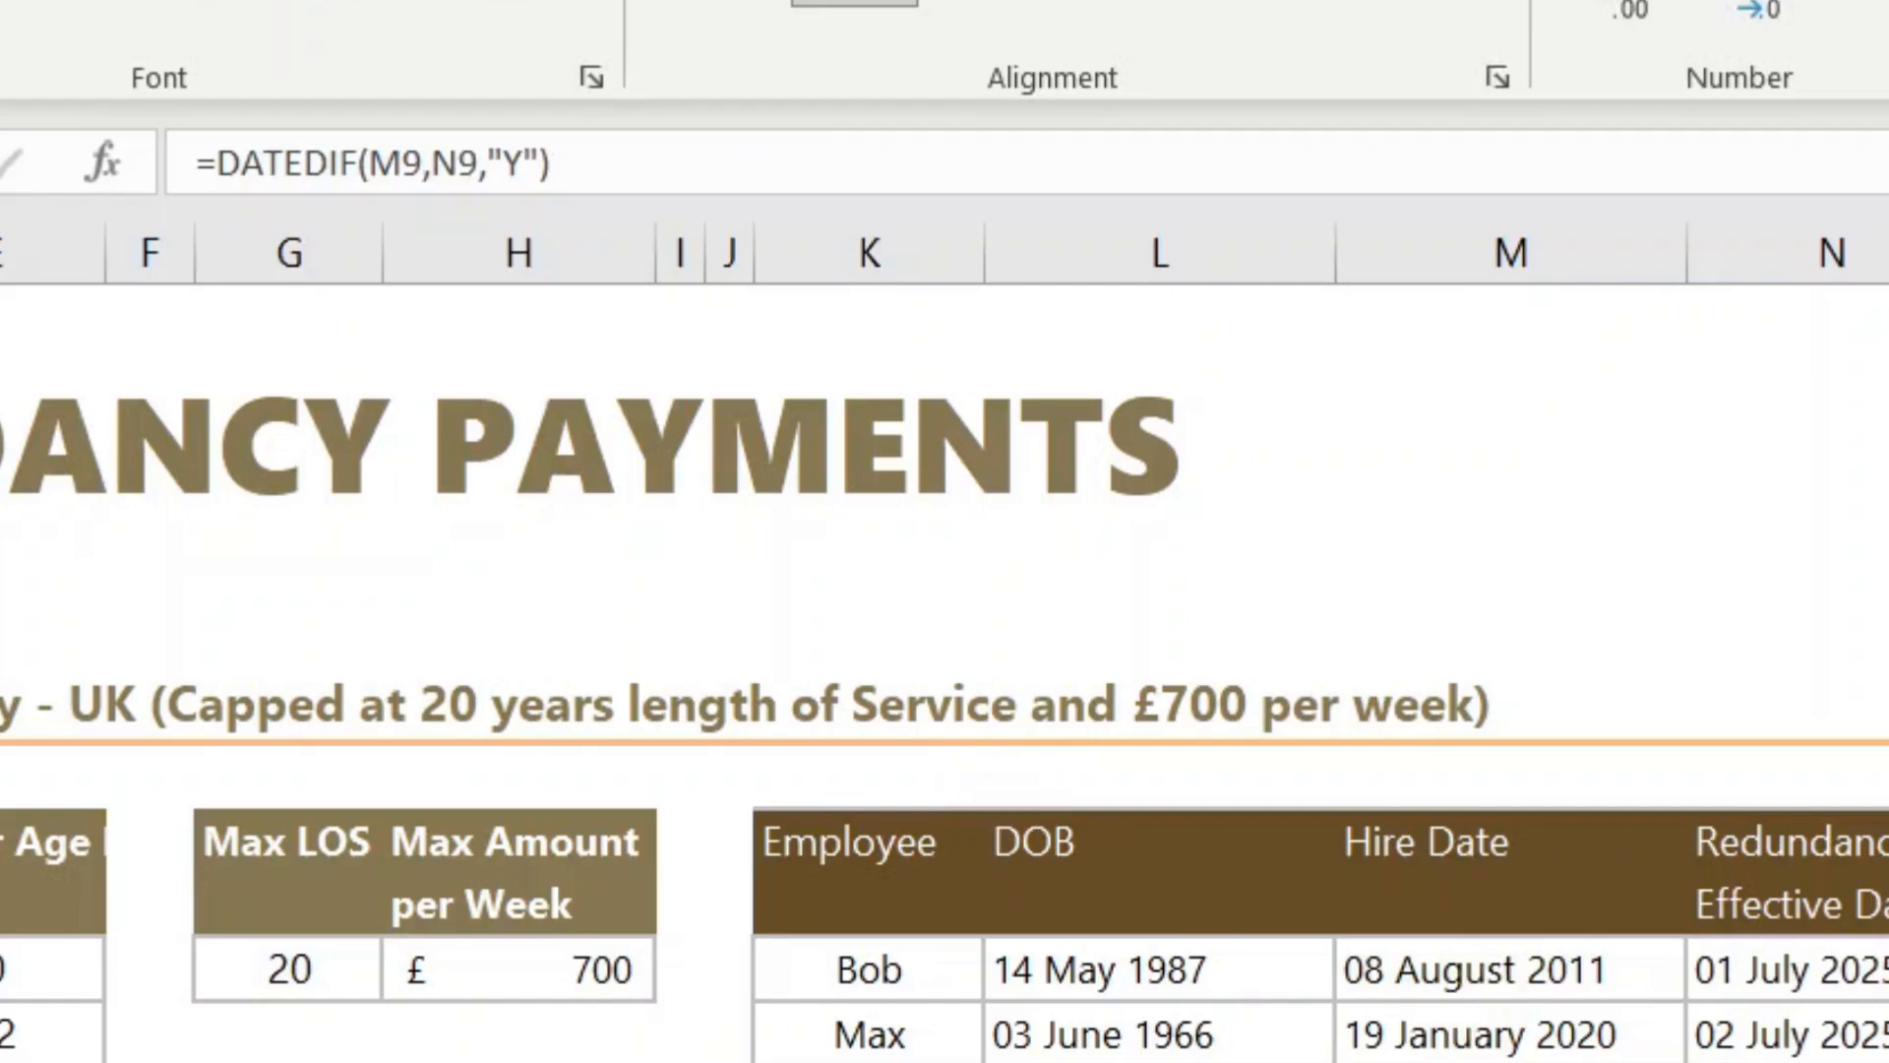
click(1457, 688)
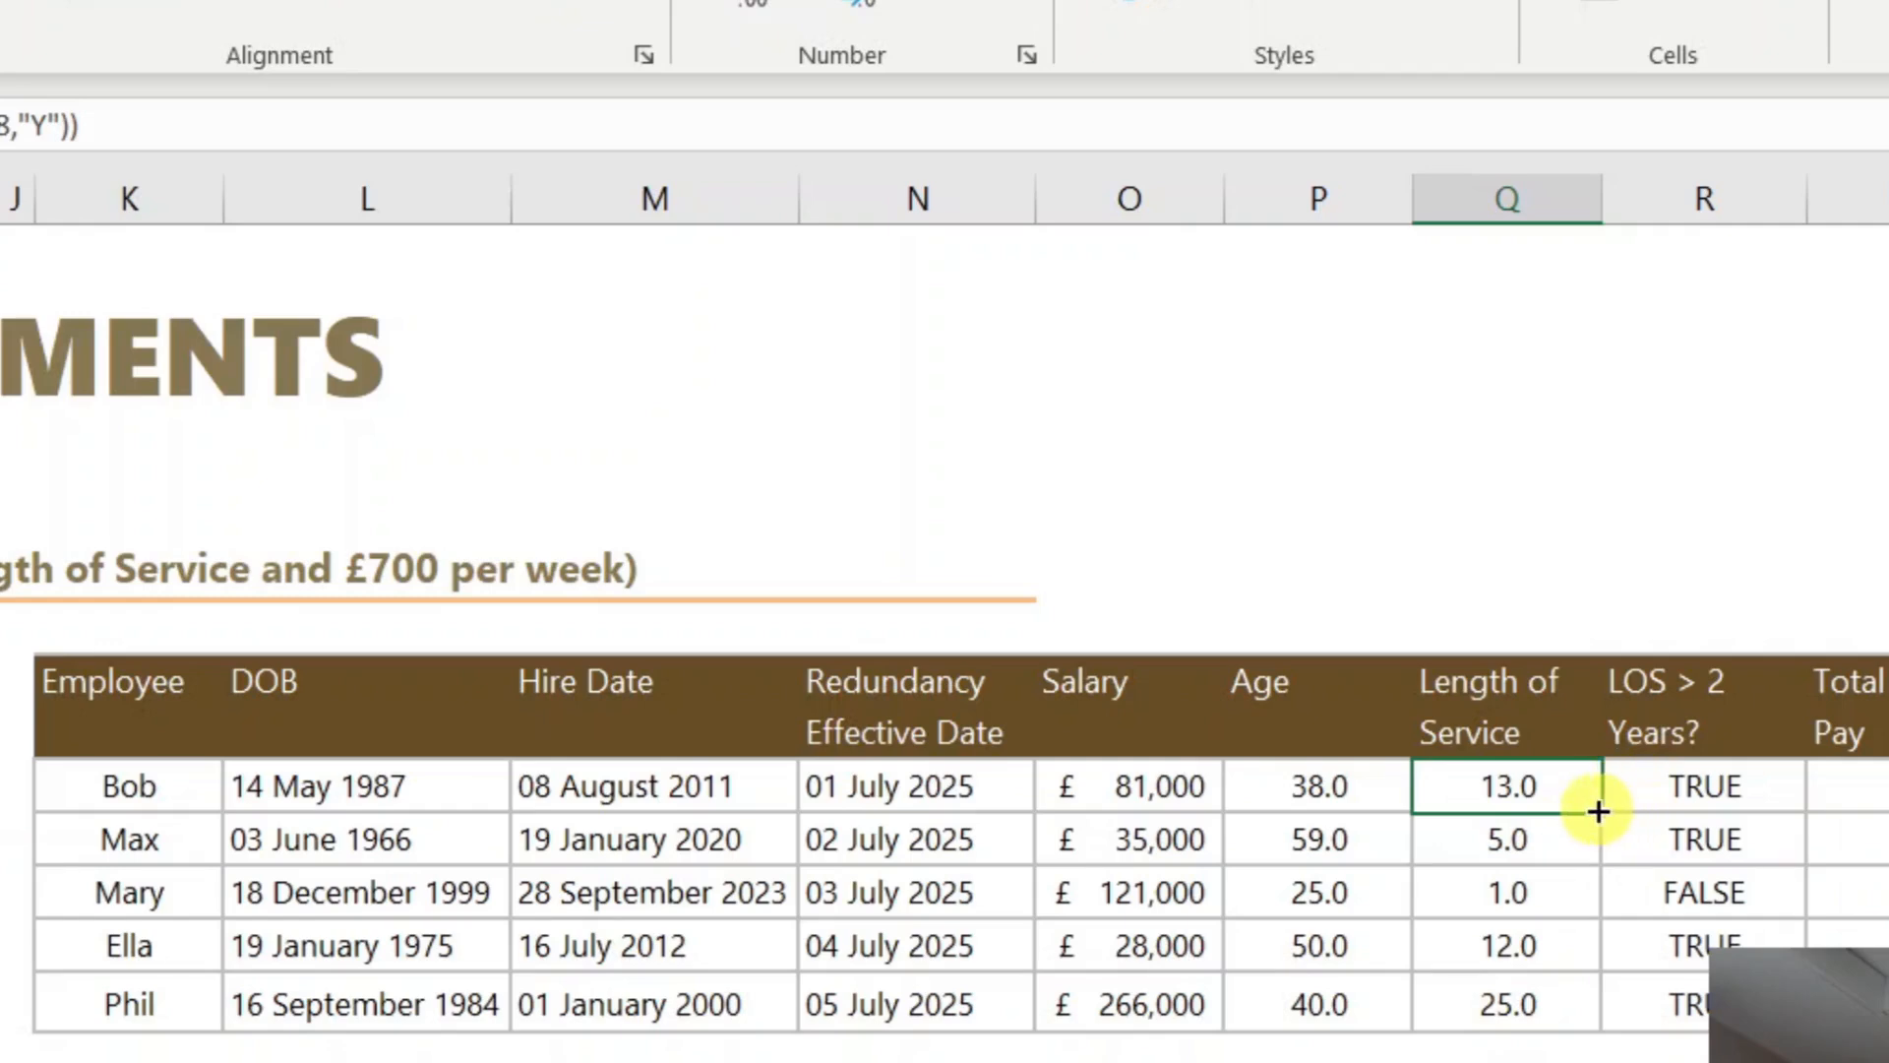
double_click(1600, 811)
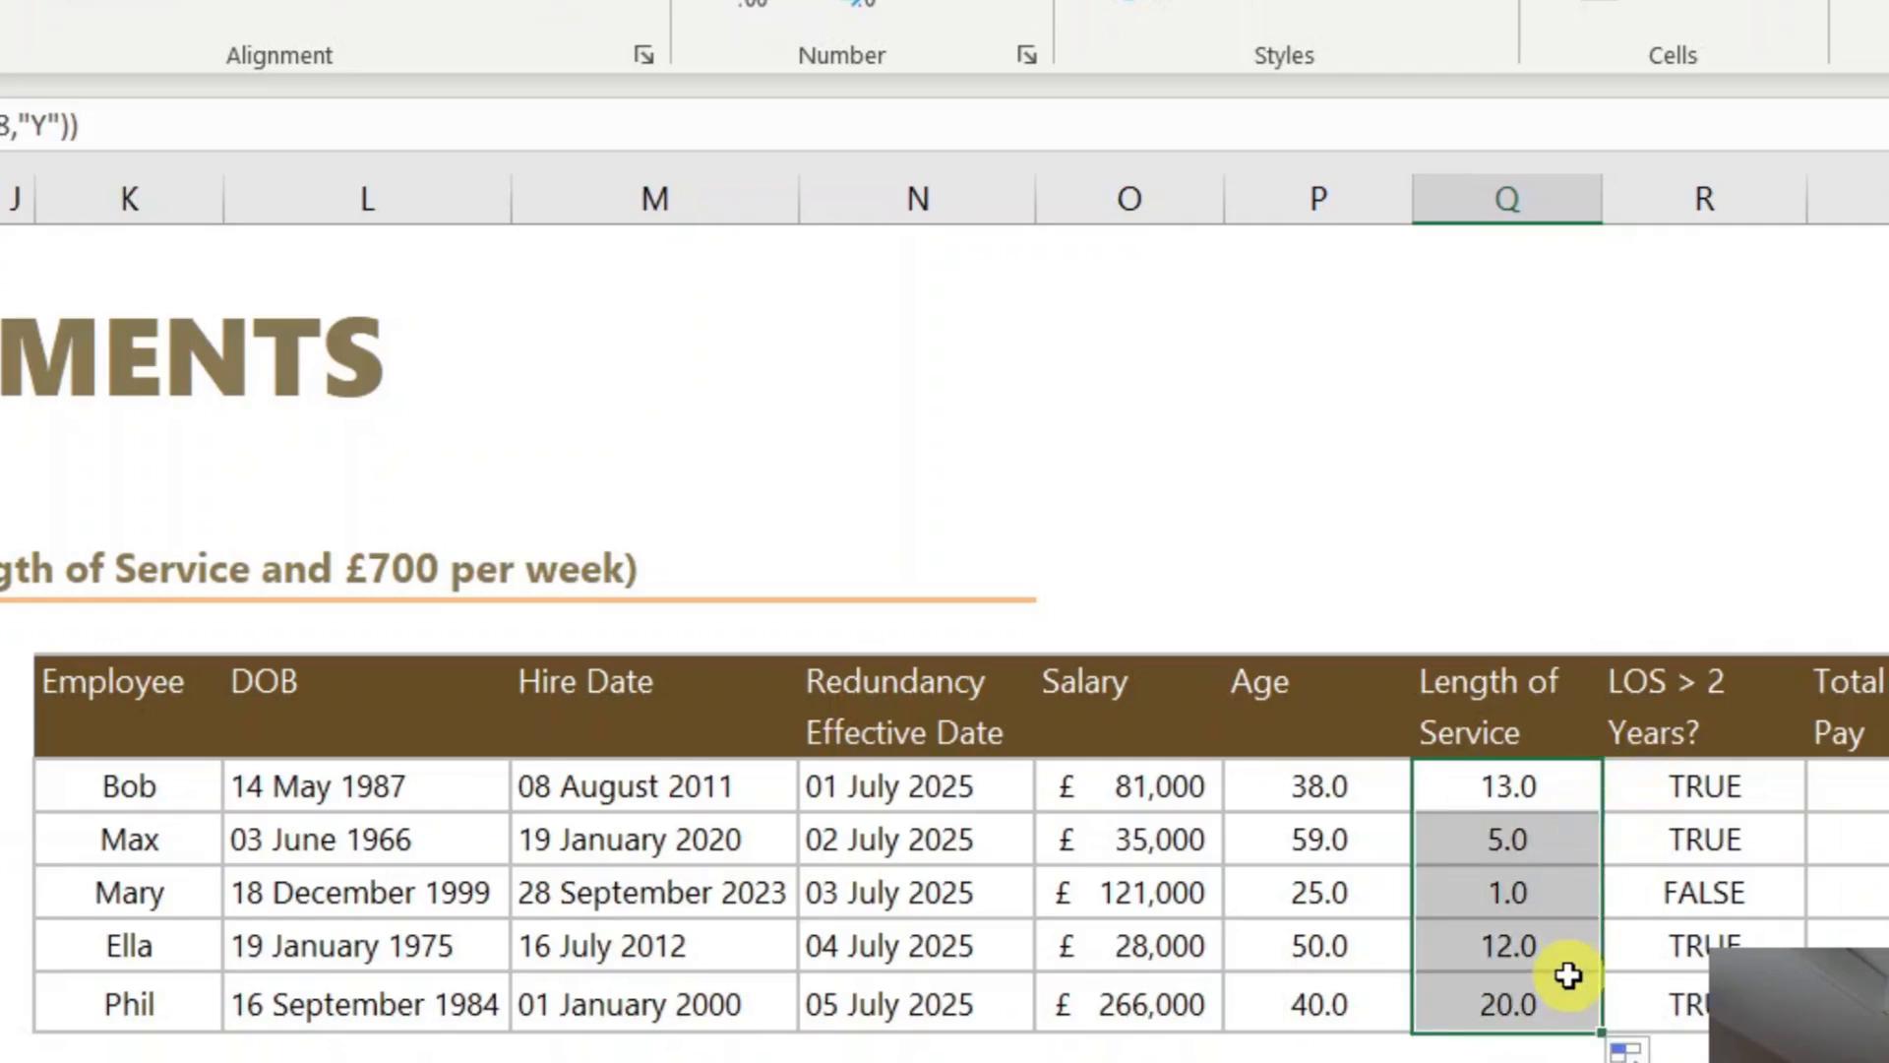
- Examine the Age and Weeks lookup table around ages 20 to 23, including the weeks for ages 20 to 22, and return to S8
click(1718, 790)
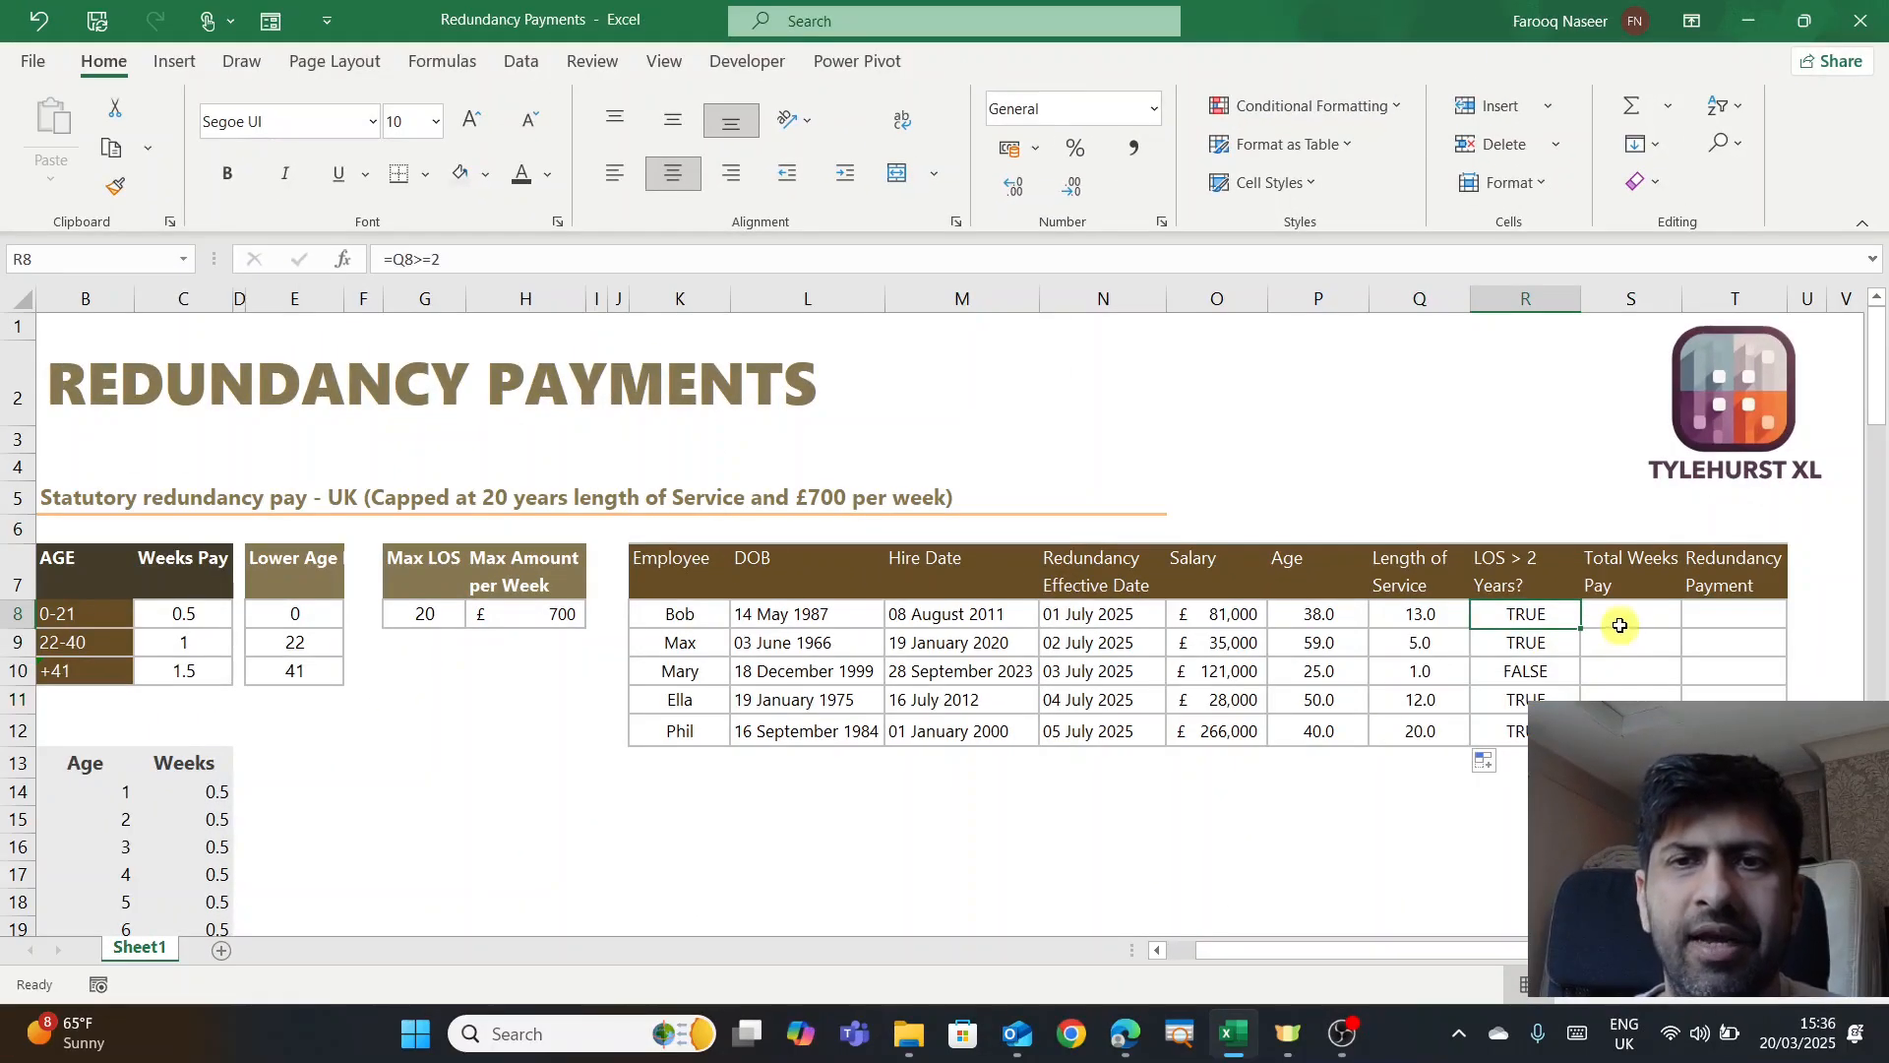
click(1620, 626)
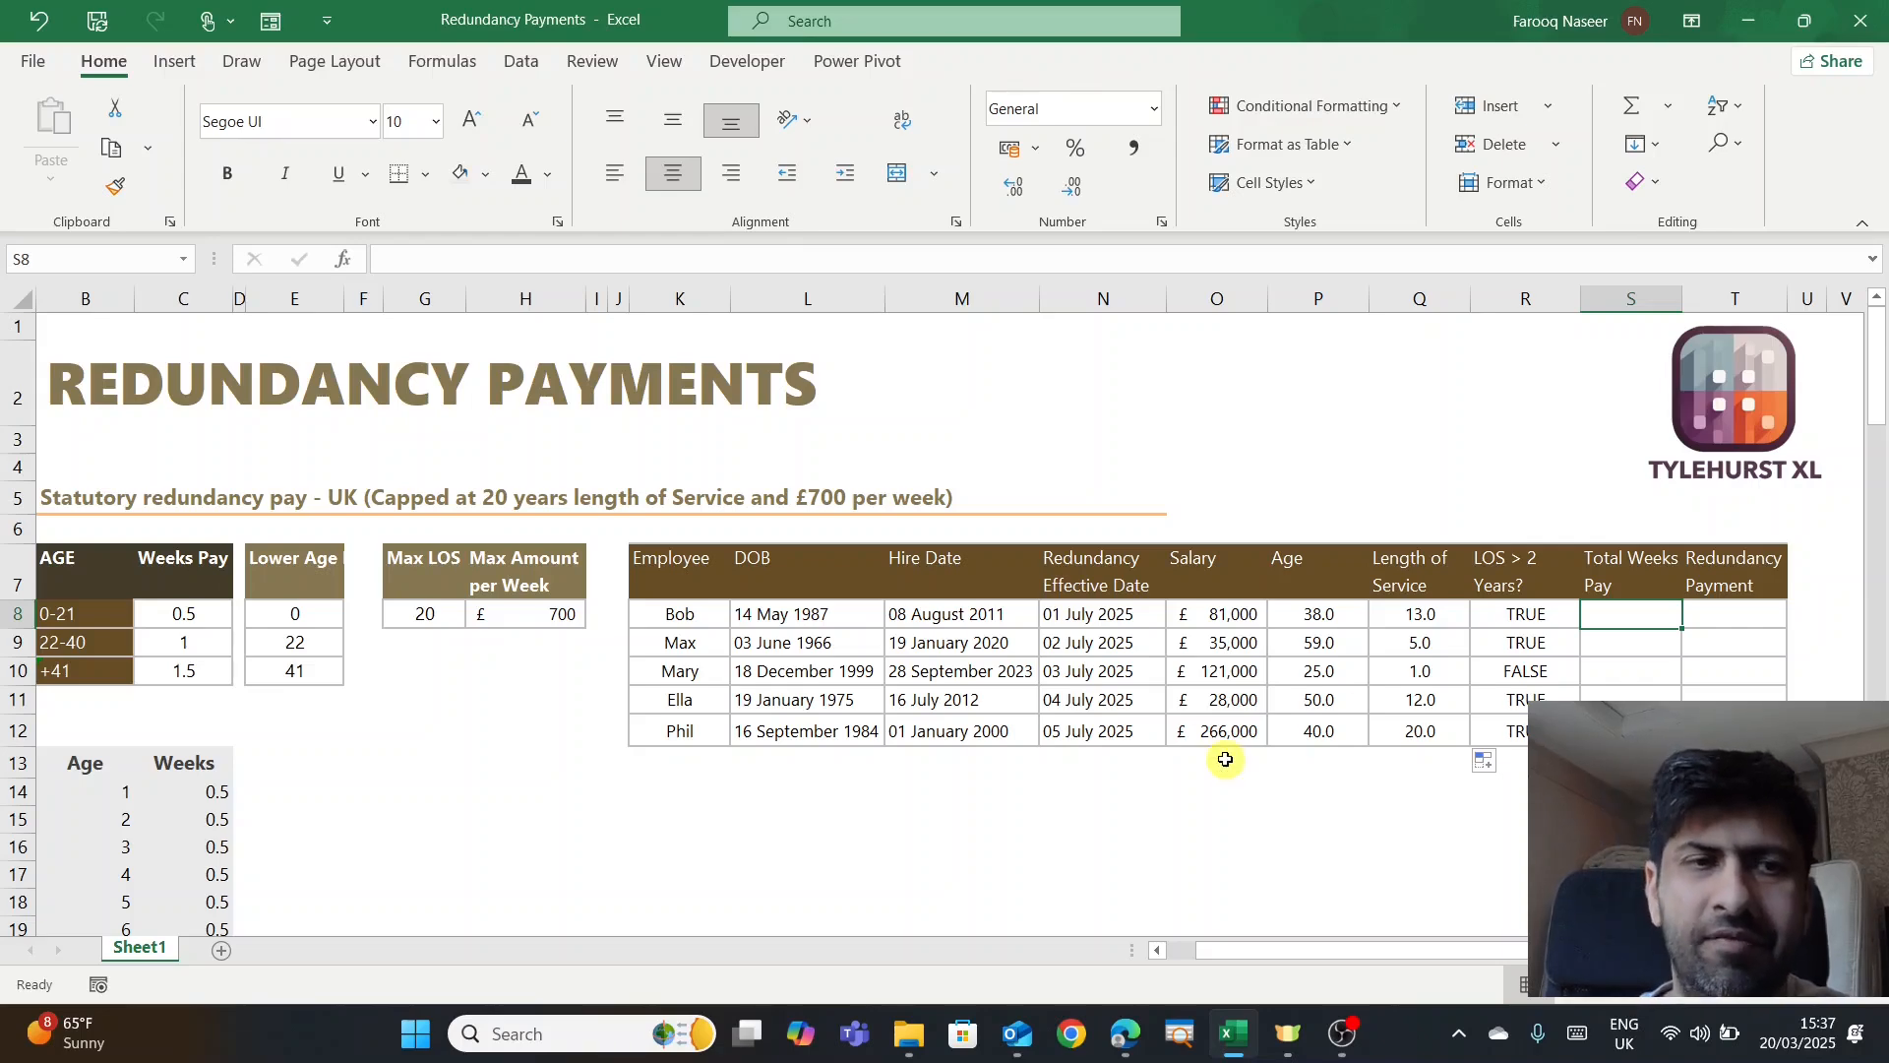
scroll(251, 802, down, 5)
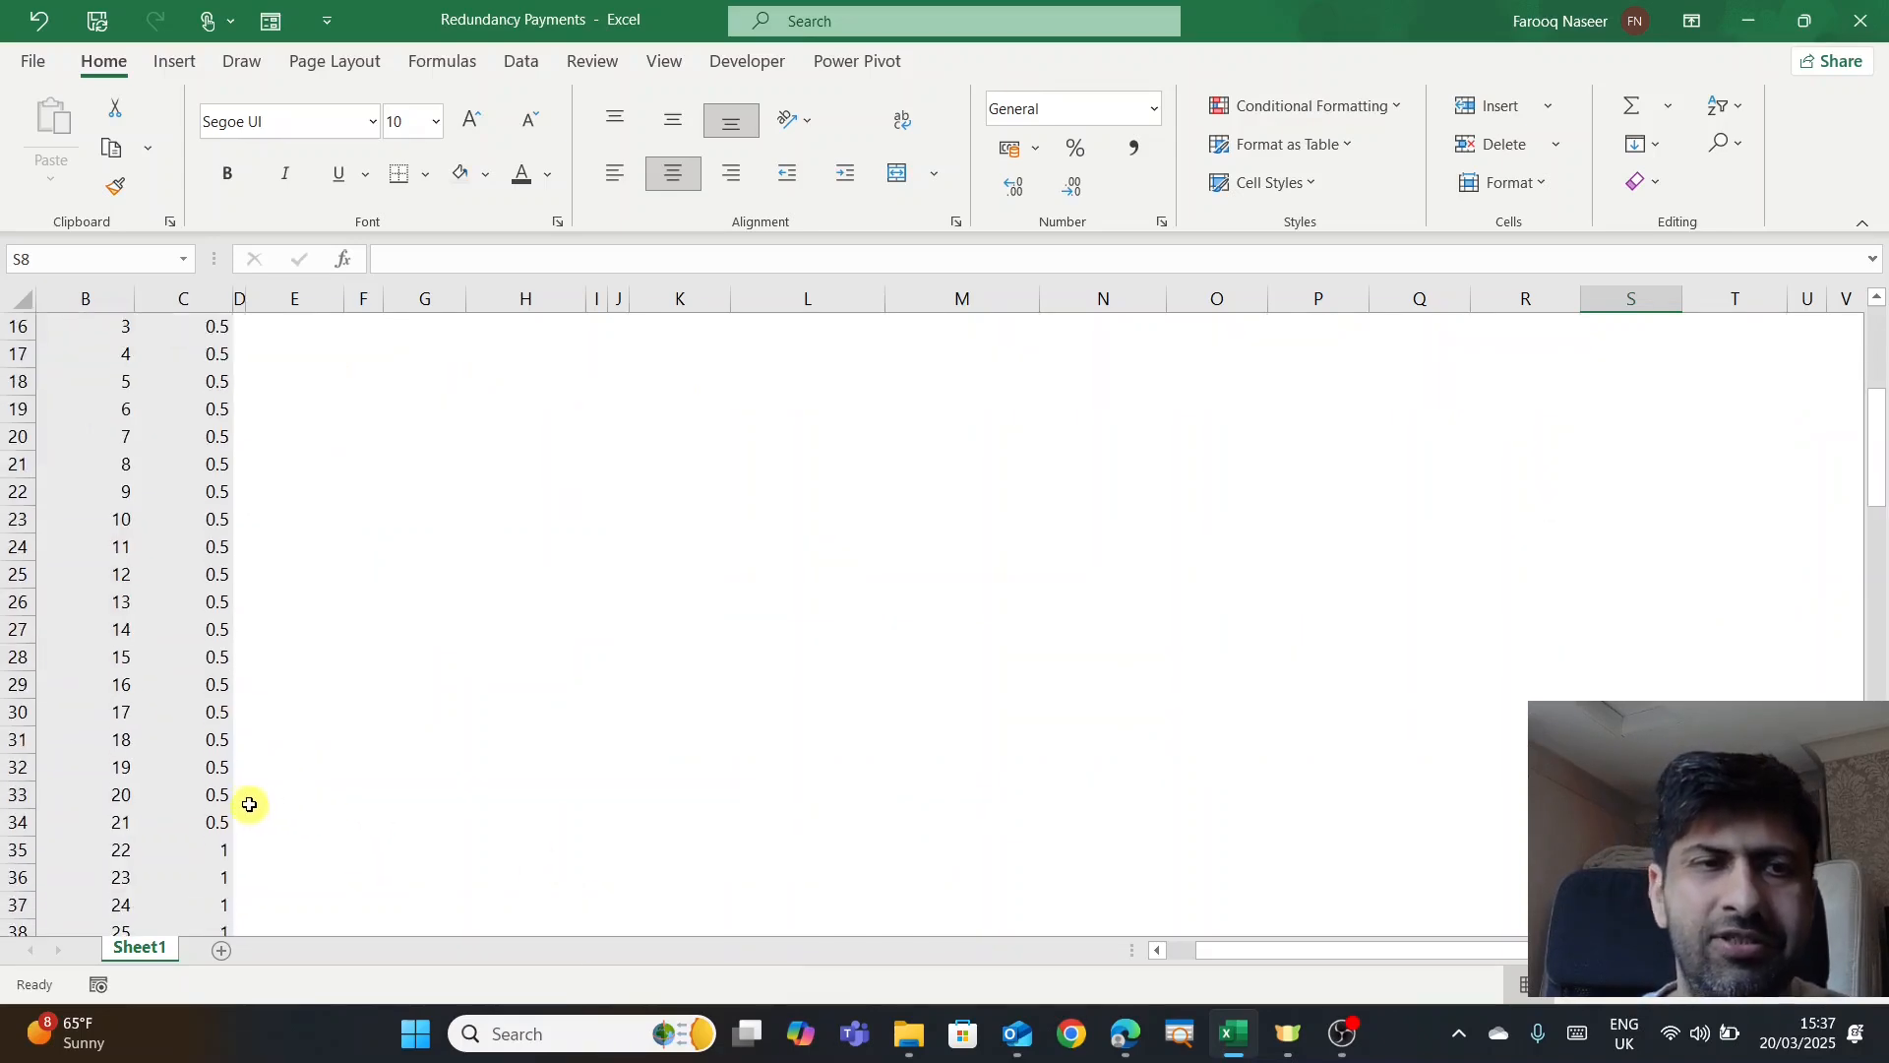
click(116, 793)
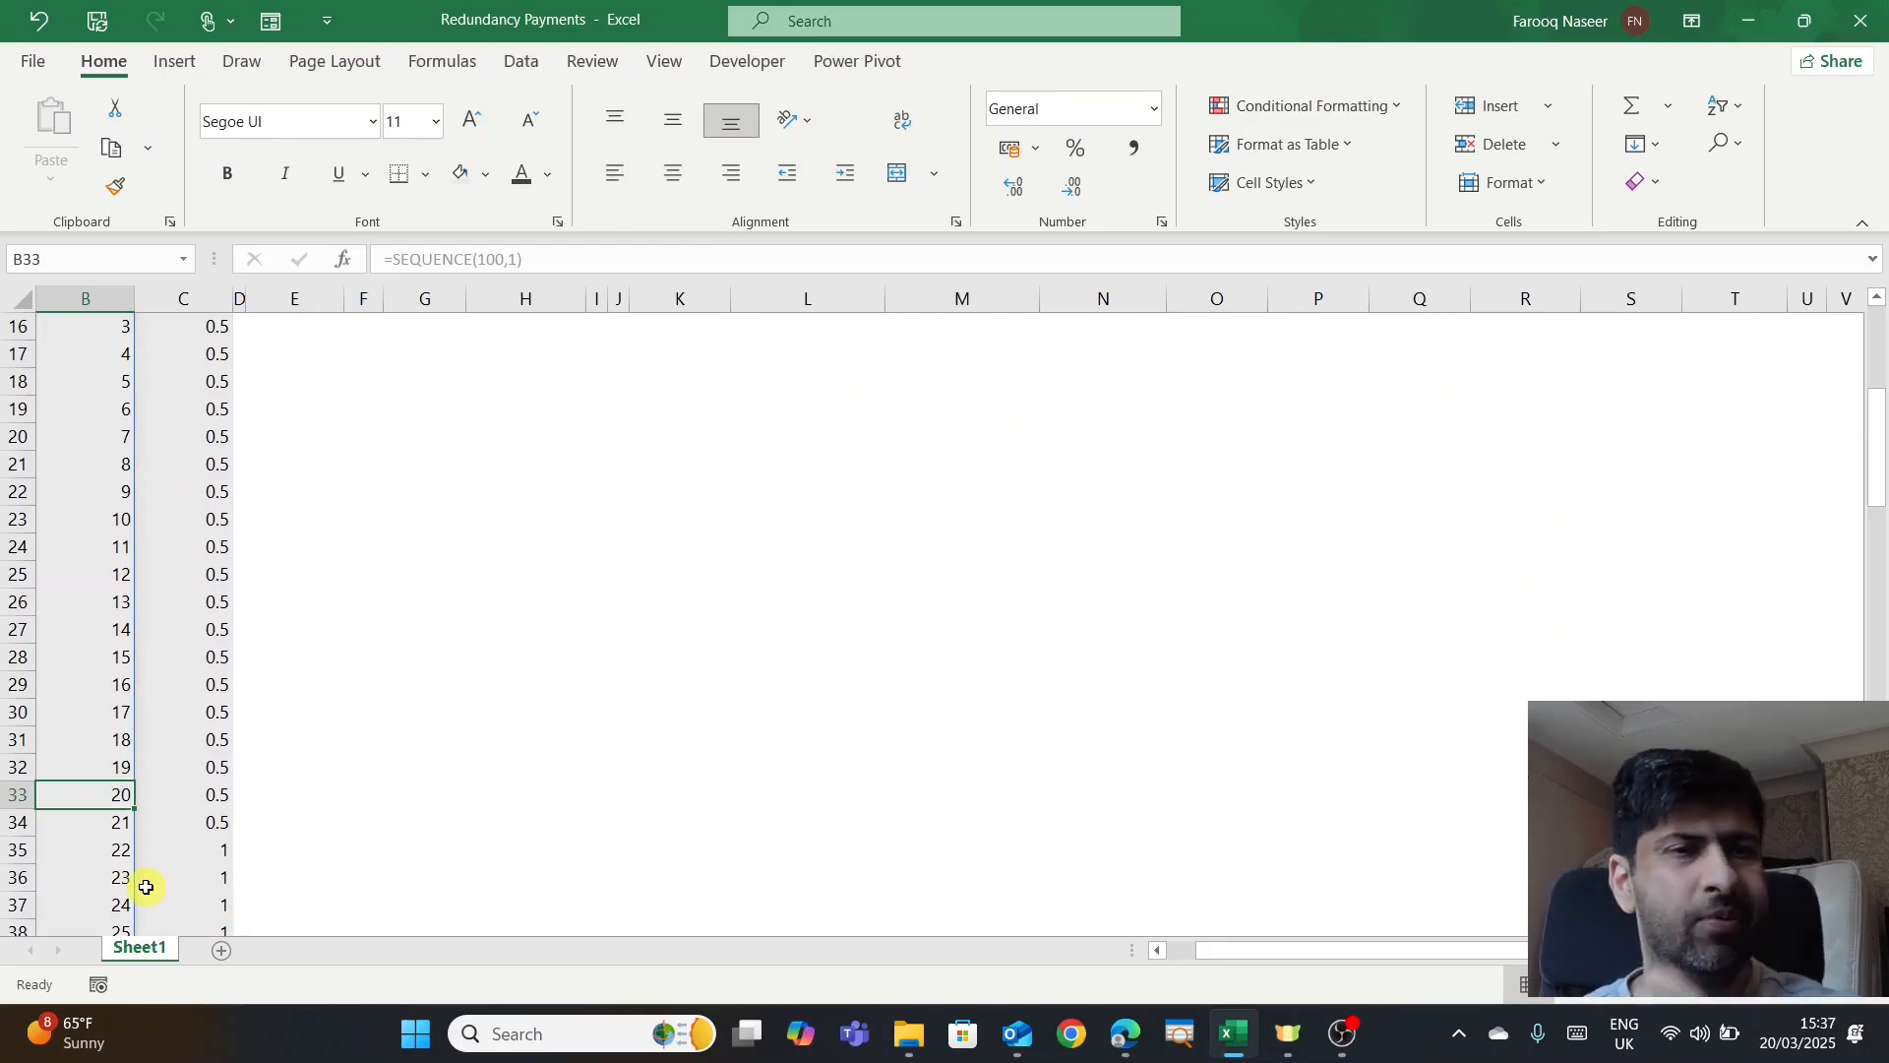
click(110, 875)
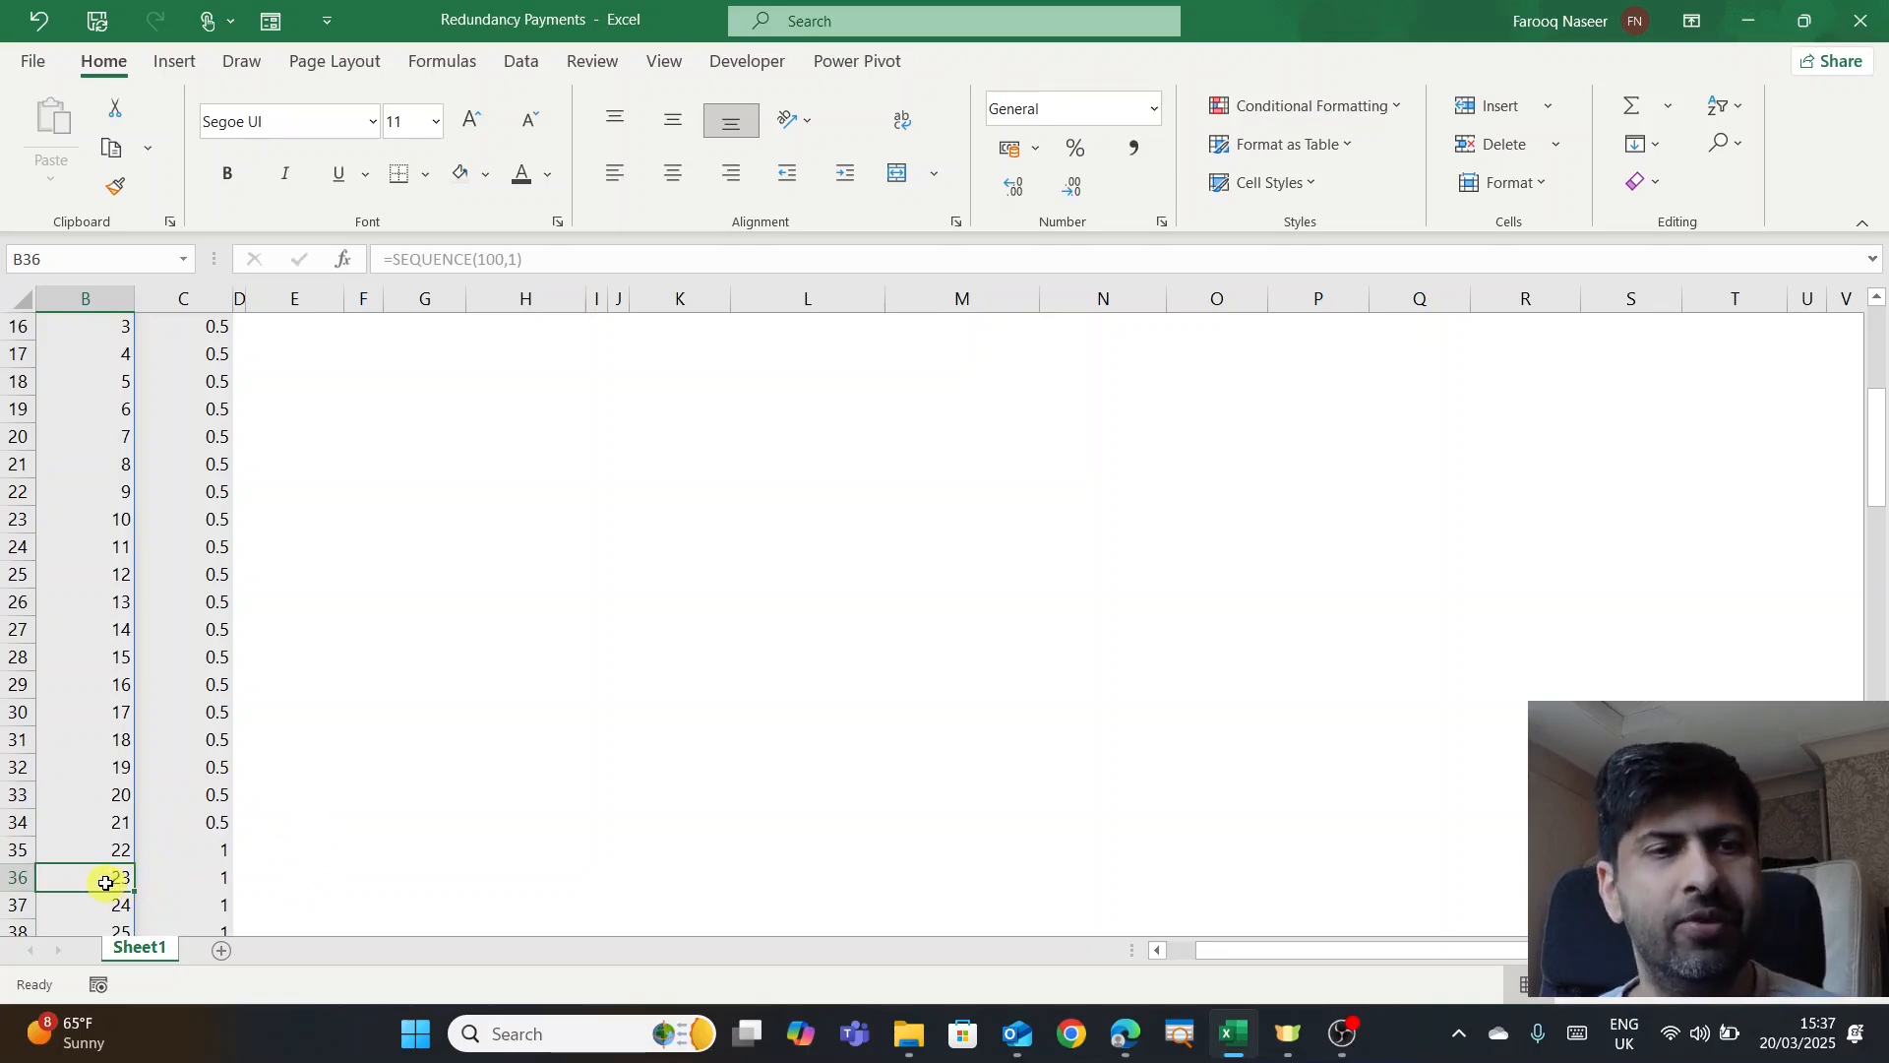
click(115, 795)
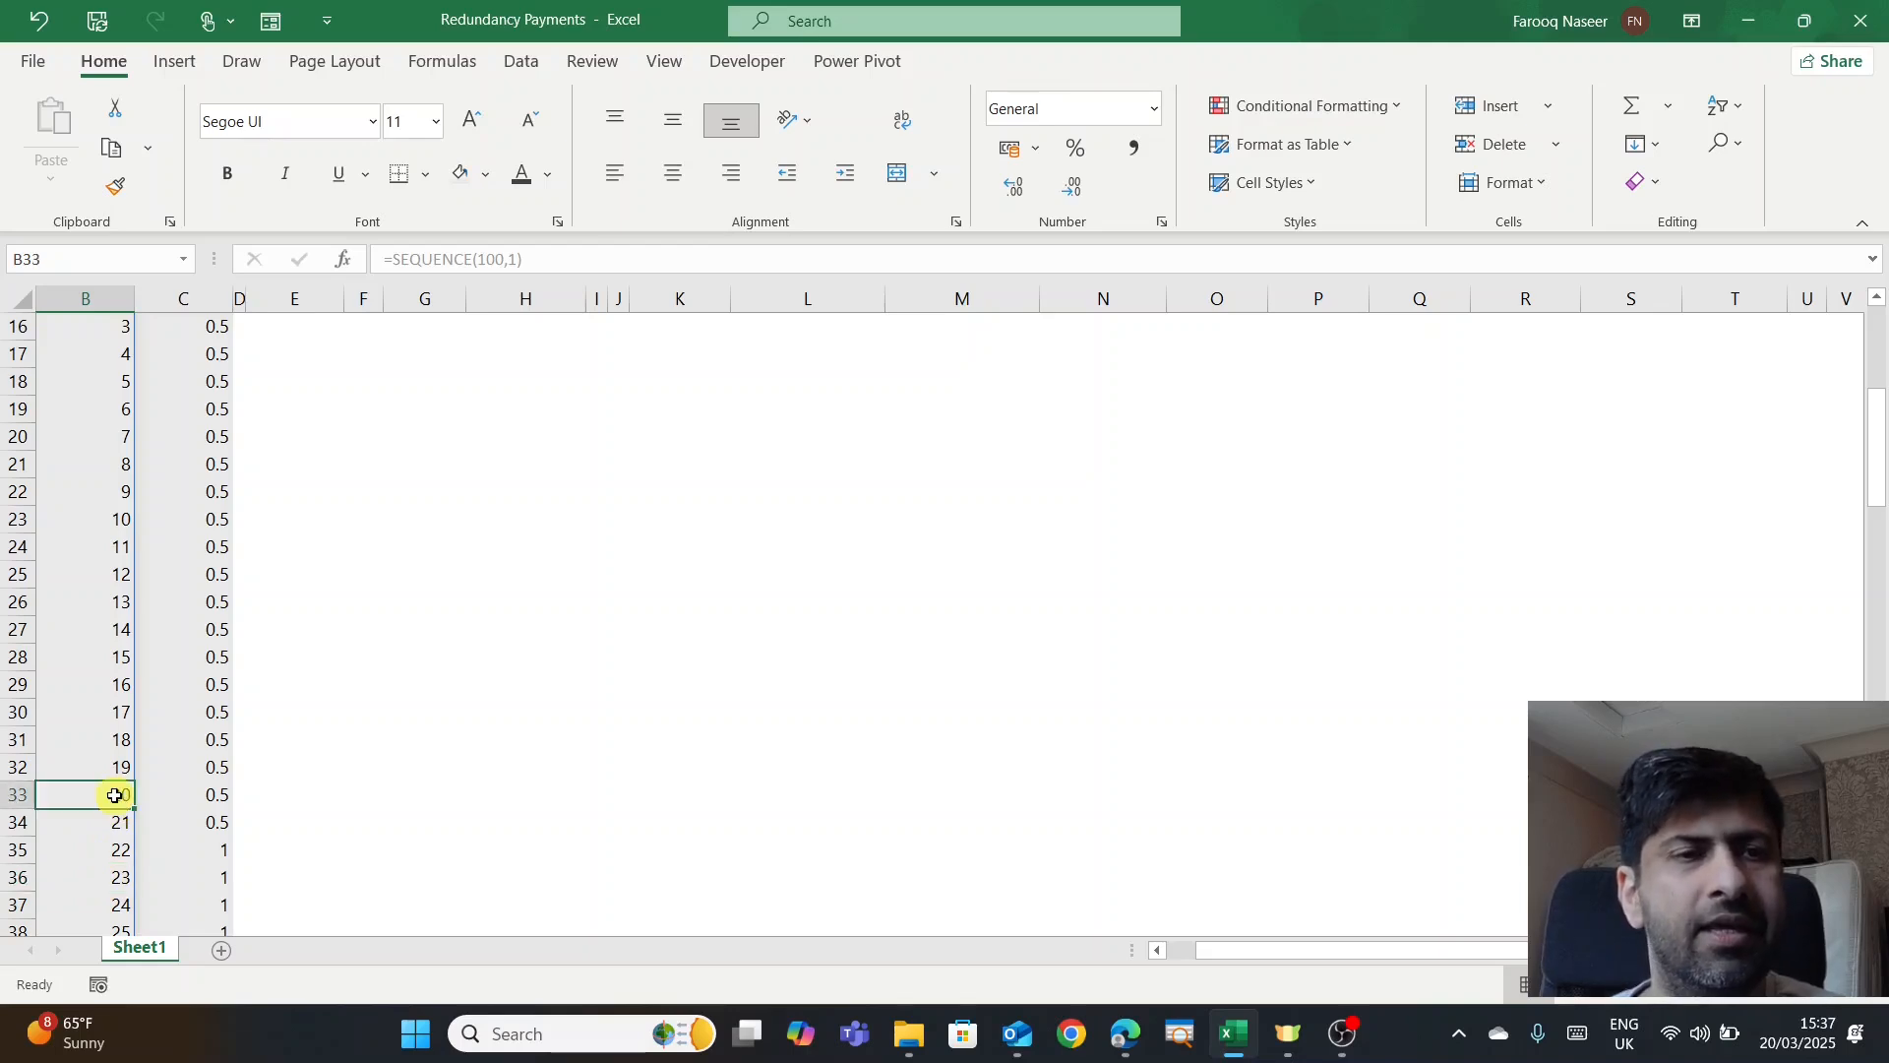
drag(115, 795, 106, 852)
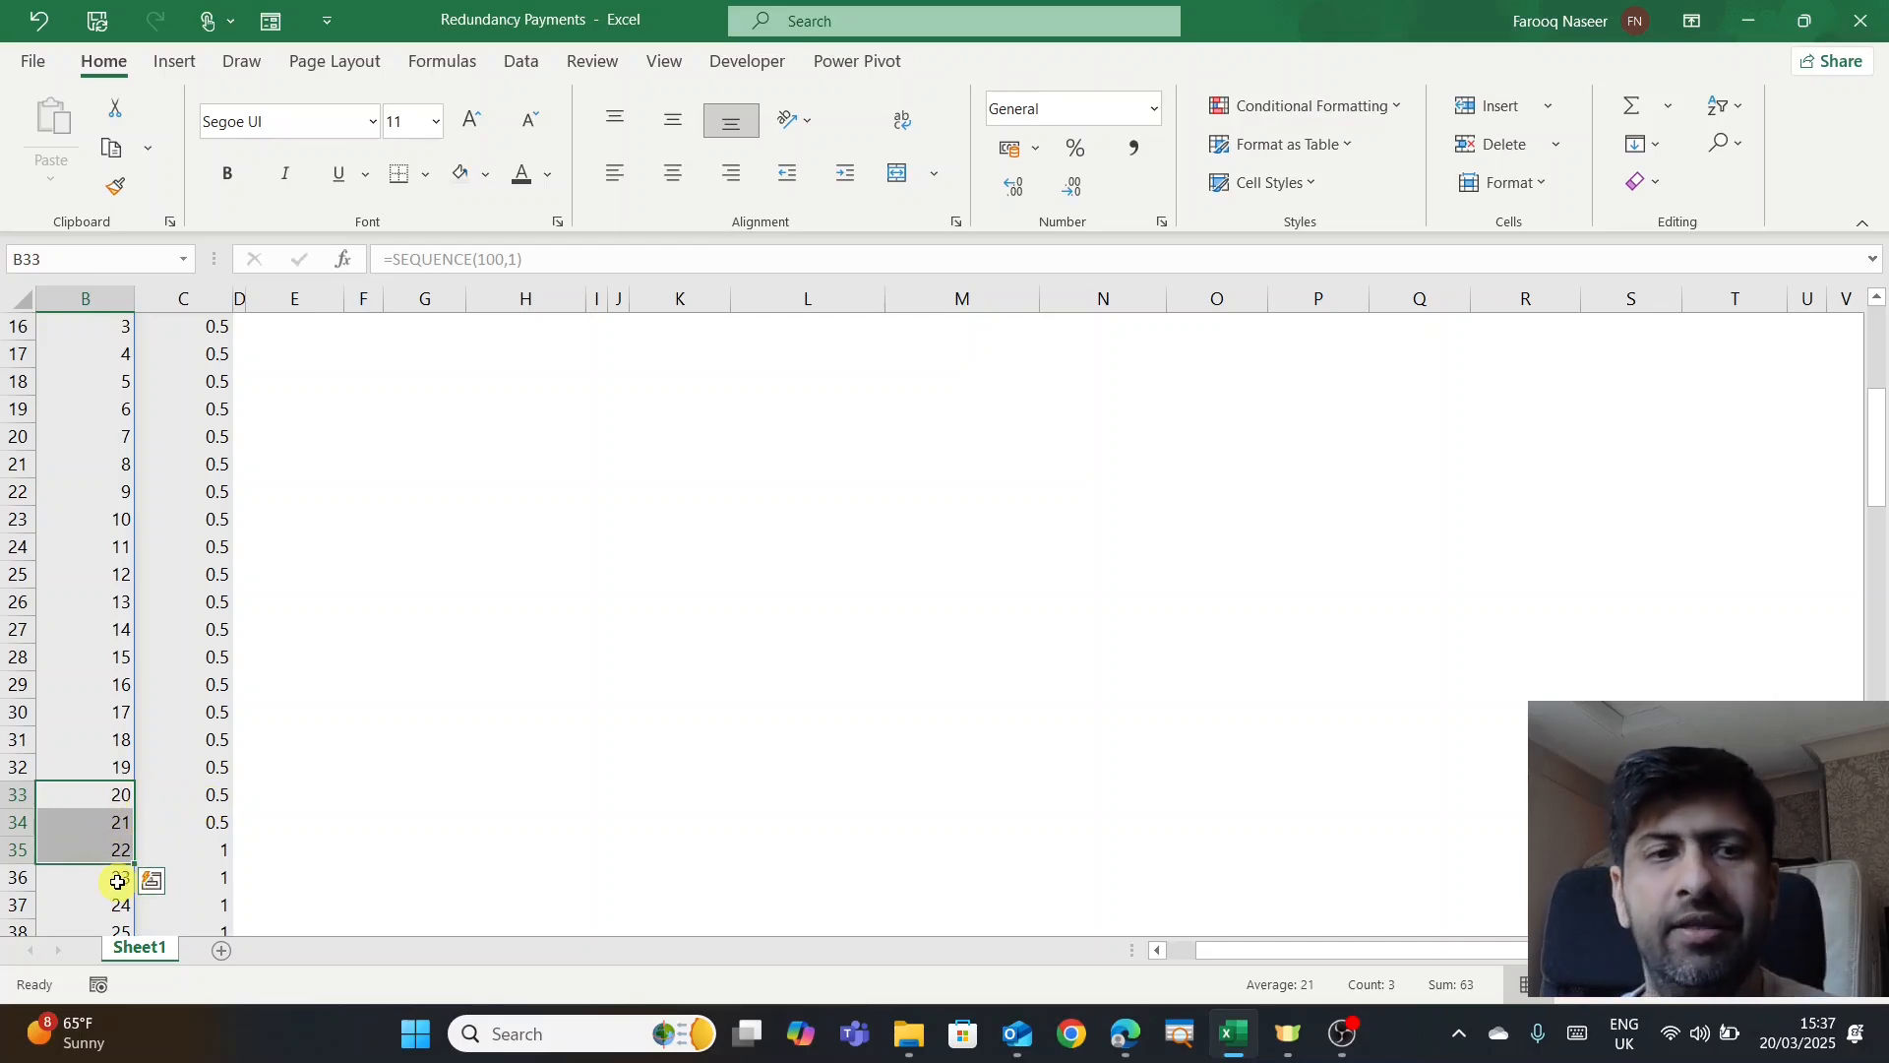
click(202, 795)
drag(203, 795, 192, 844)
scroll(478, 661, up, 5)
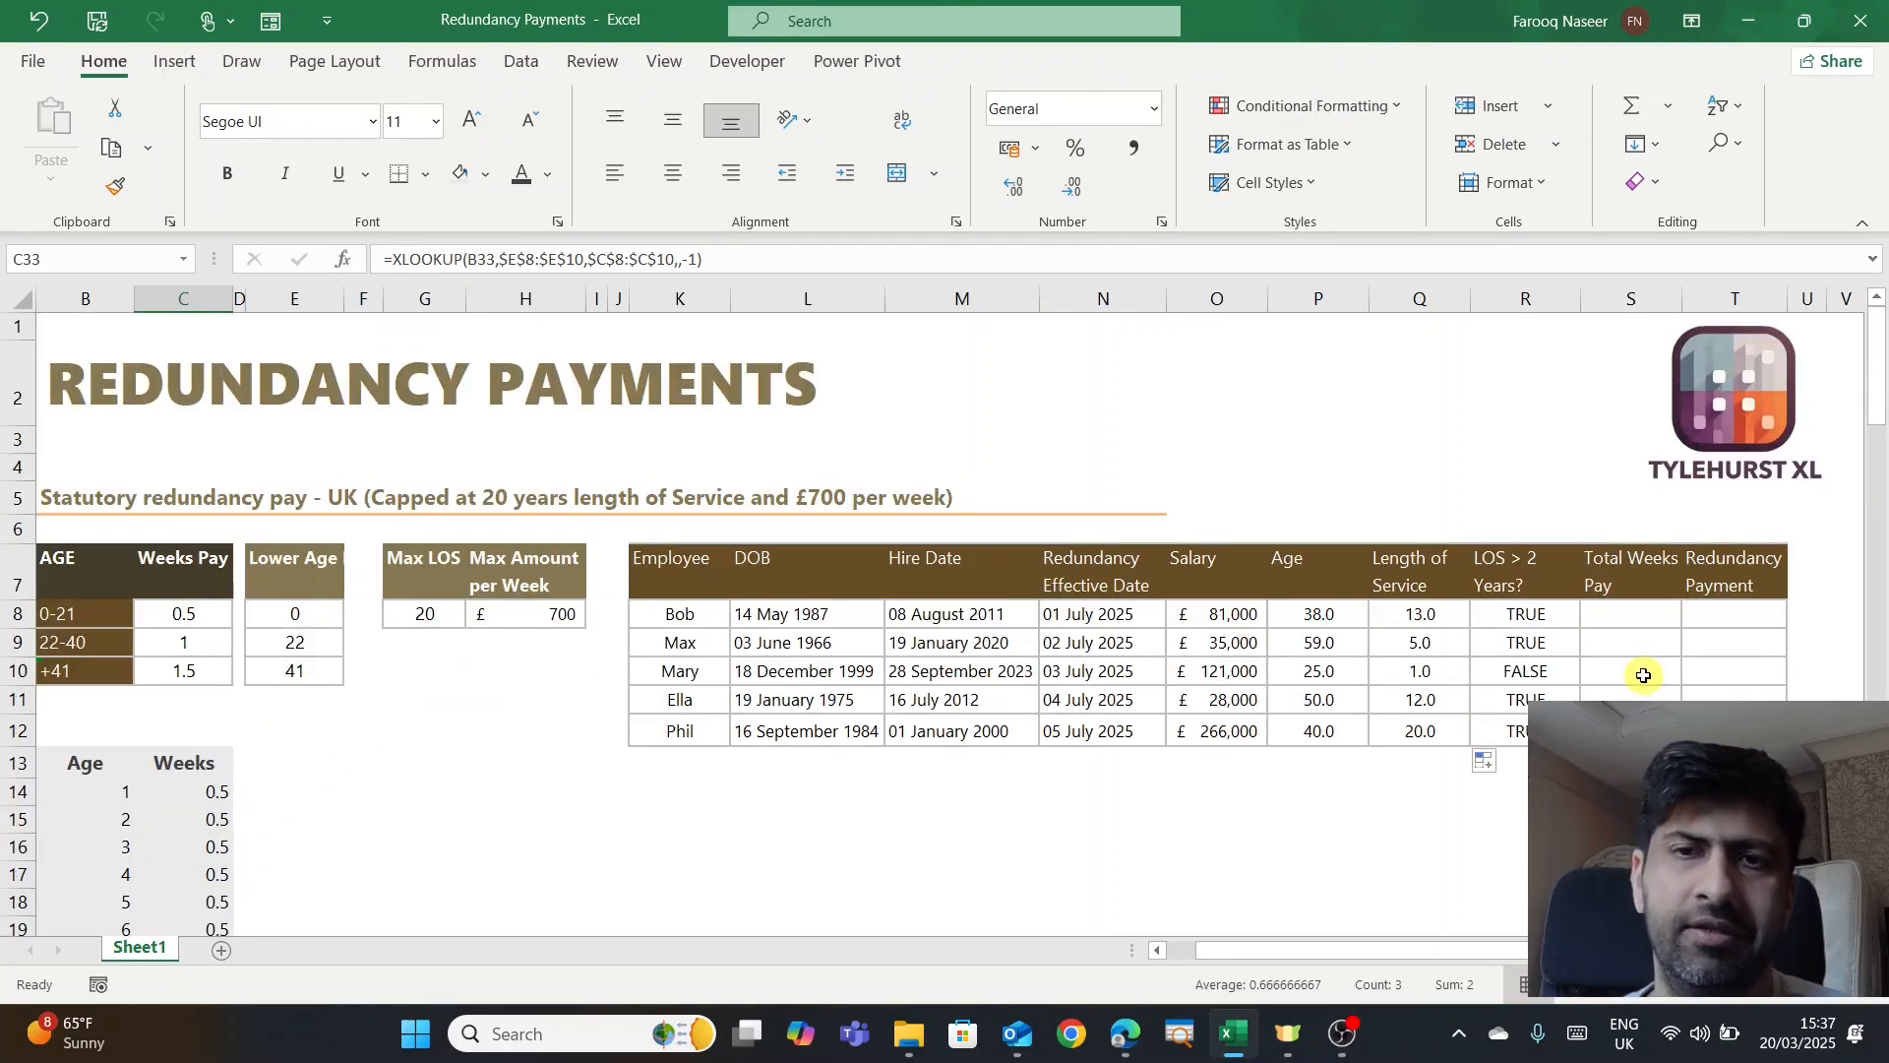
click(1626, 613)
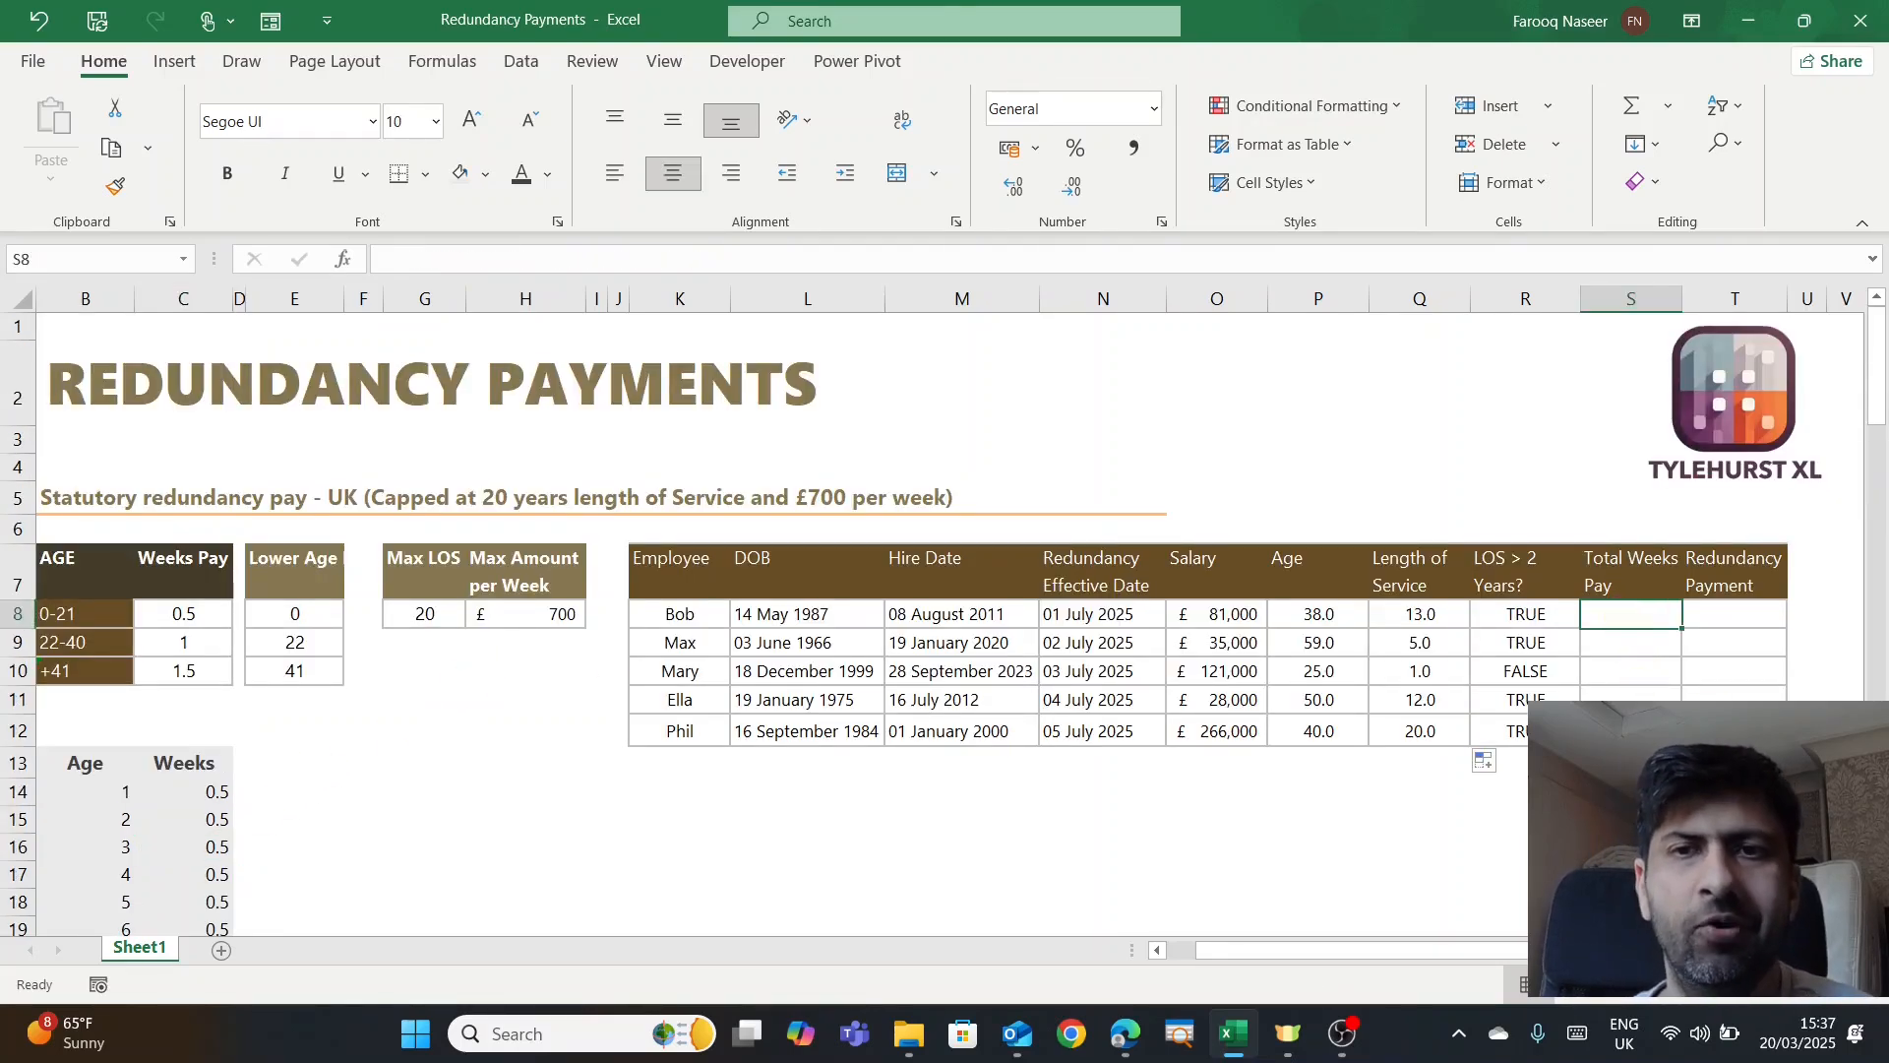
- Start a SUMIFS formula in S8 with sum range $C$13:$C$113 and first criteria range $B$13:$B$113, both as absolute references
text(=)
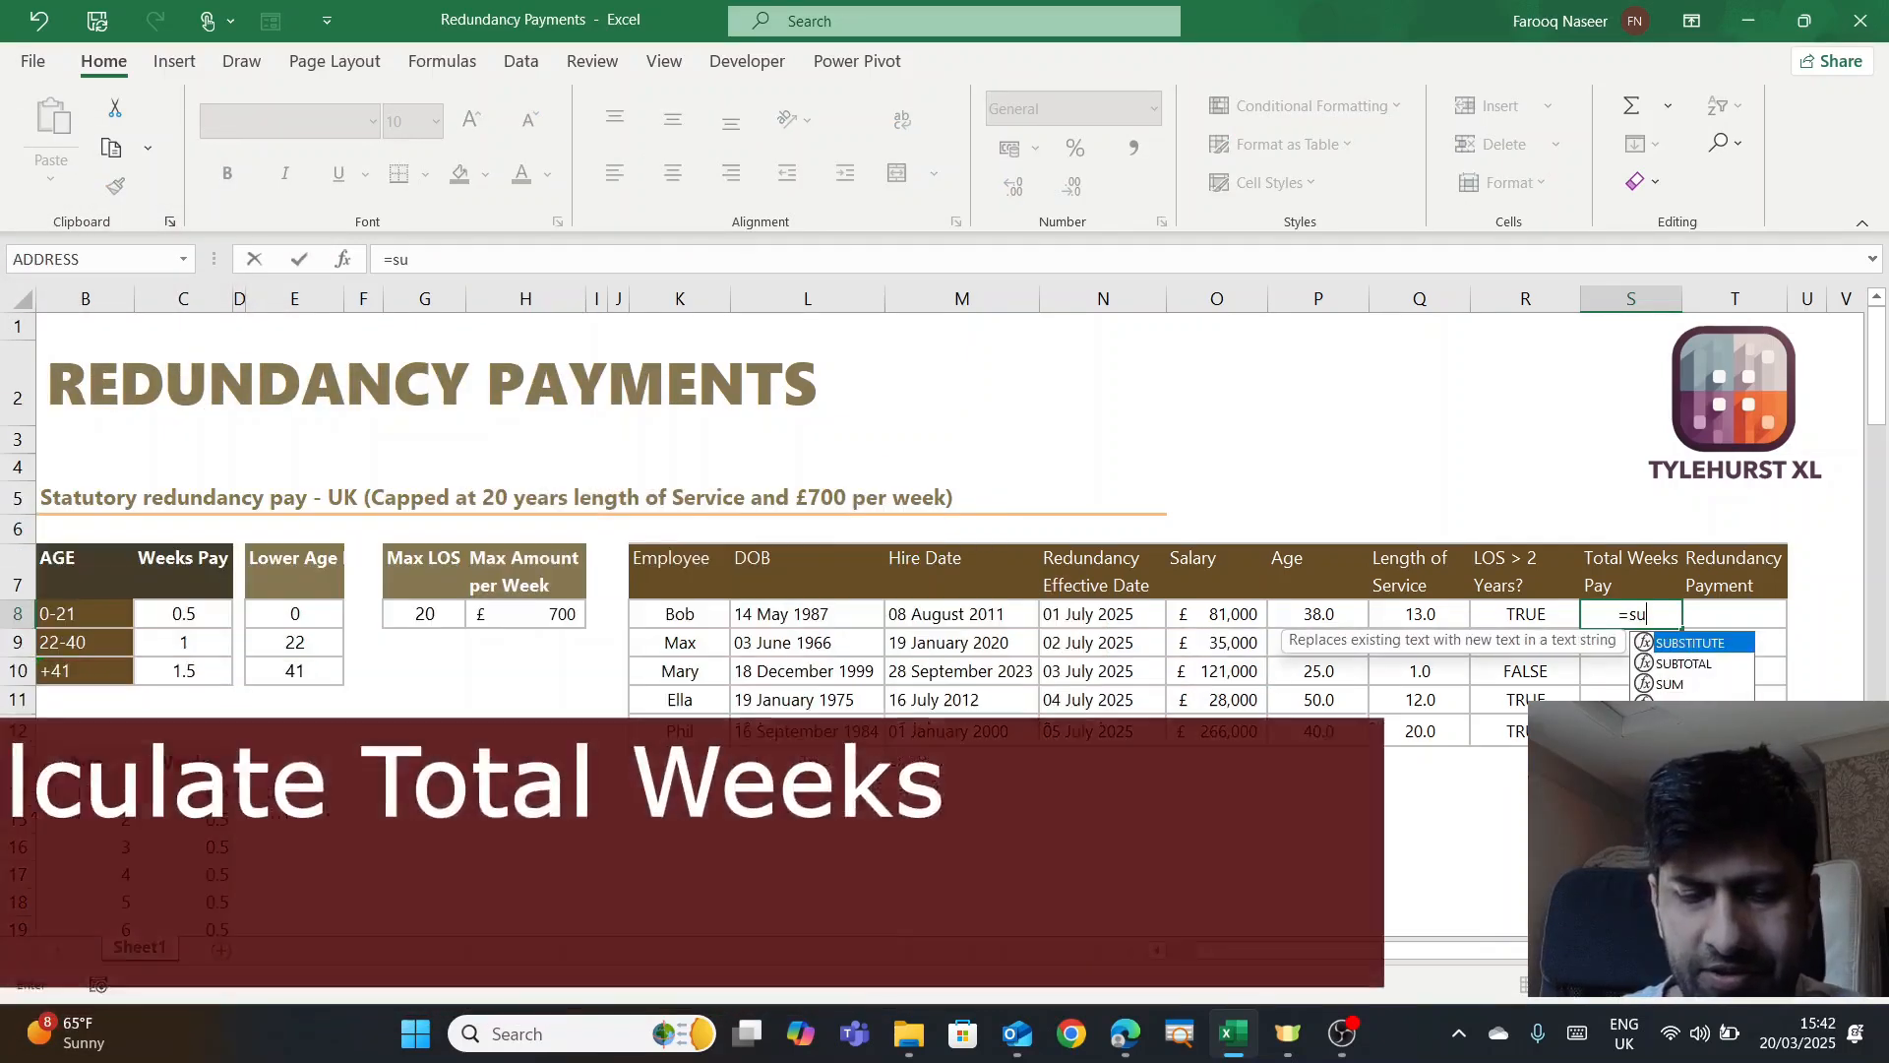
text(ifs()
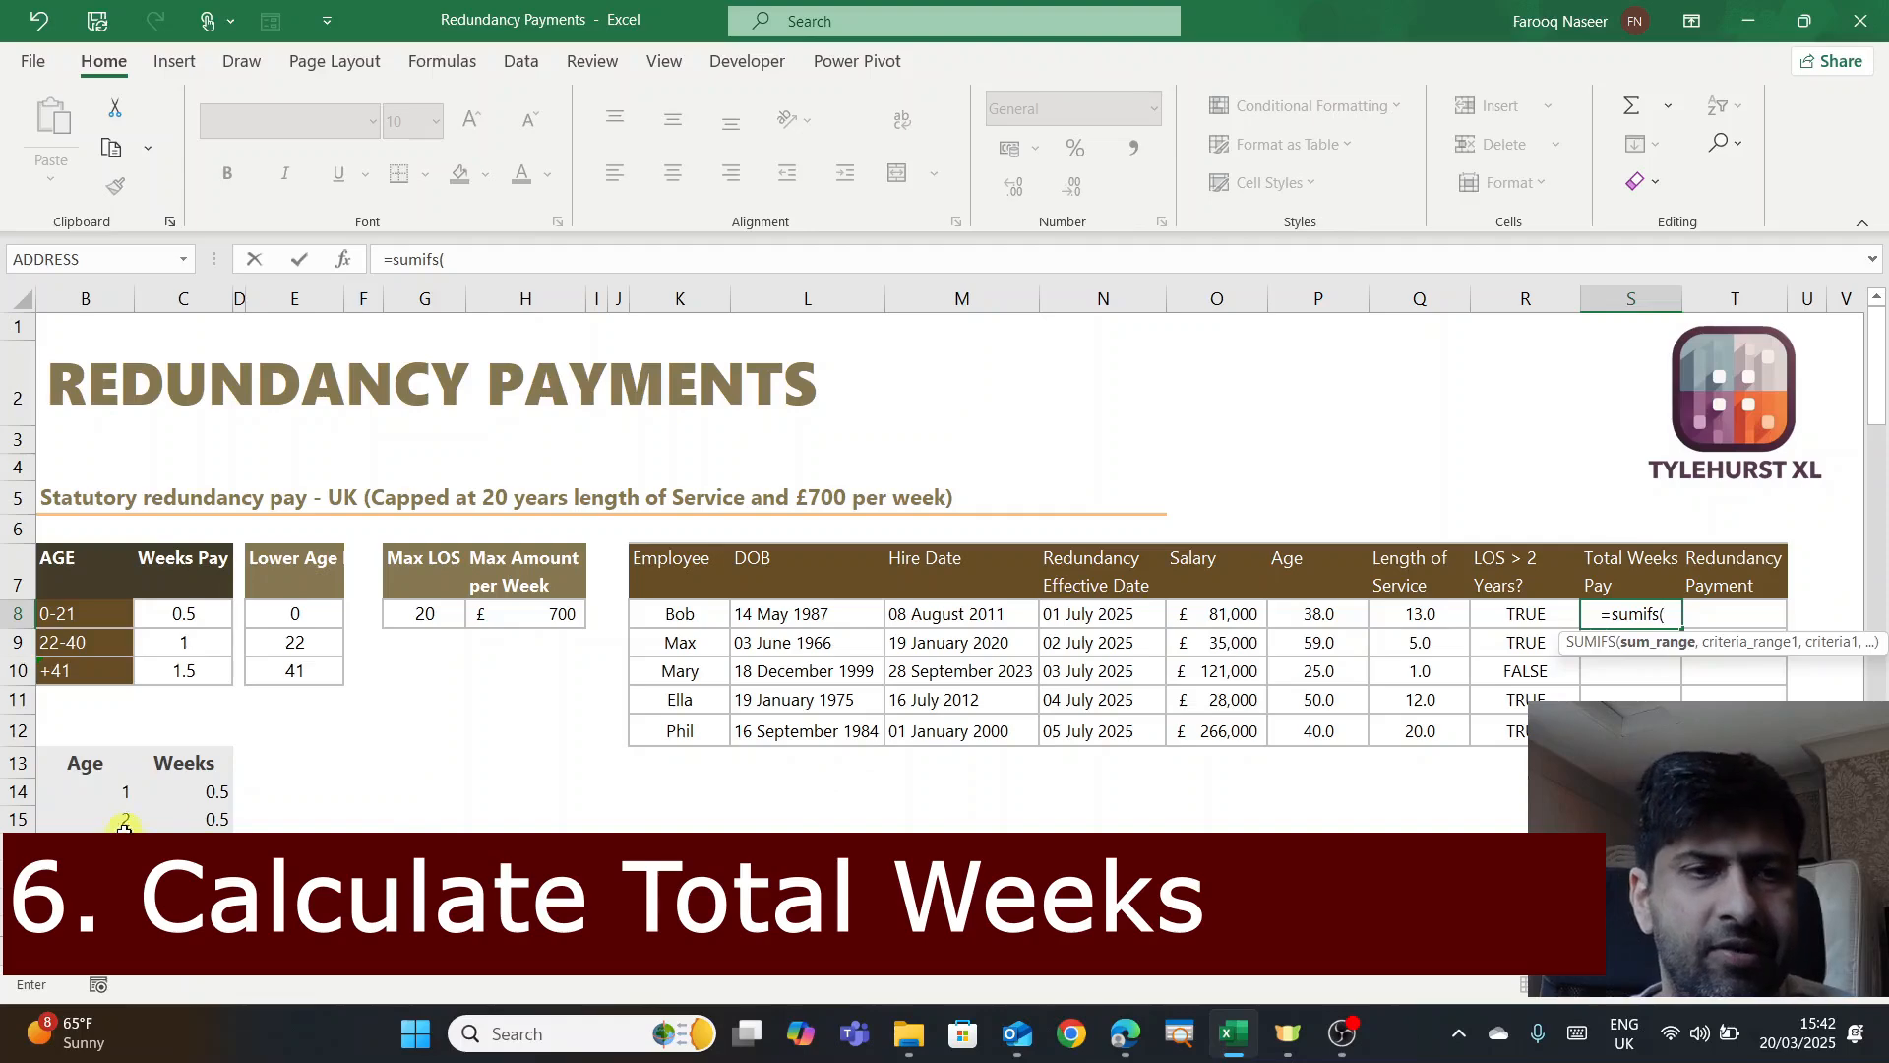
click(189, 768)
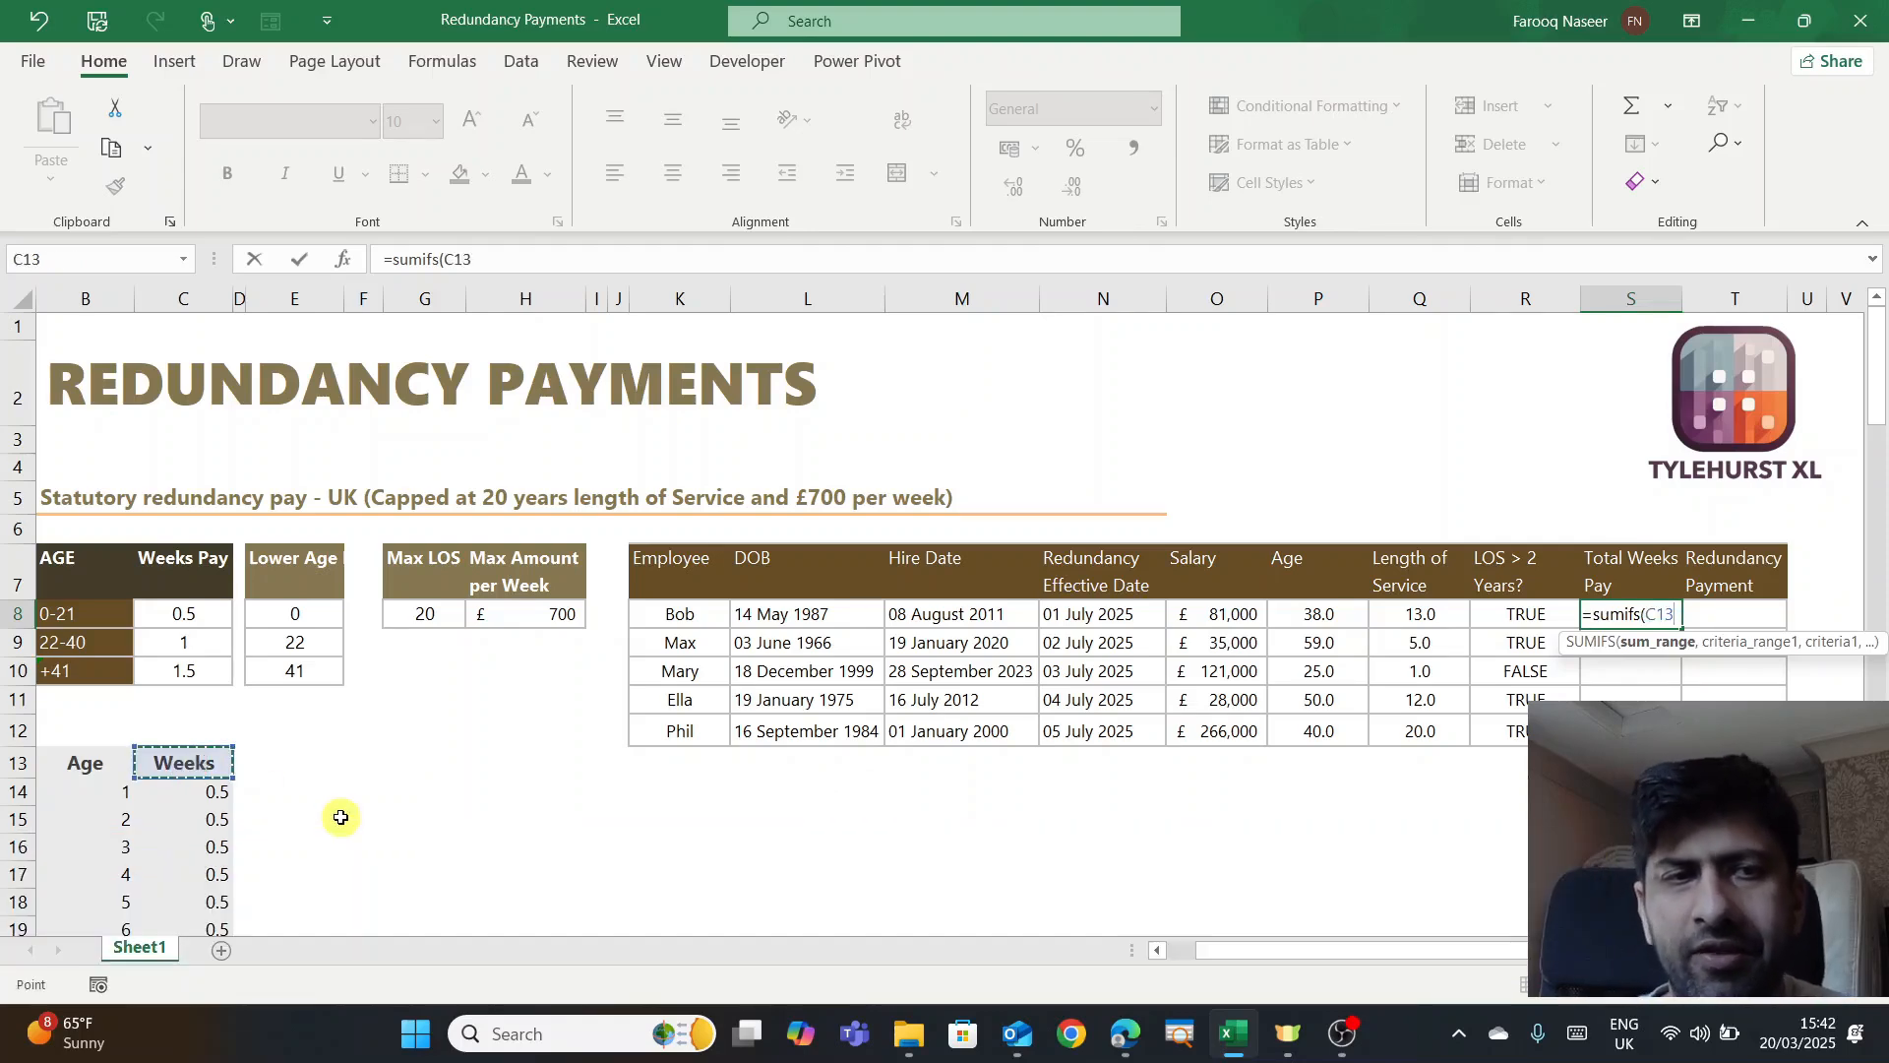
key(ctrl+shift+Down)
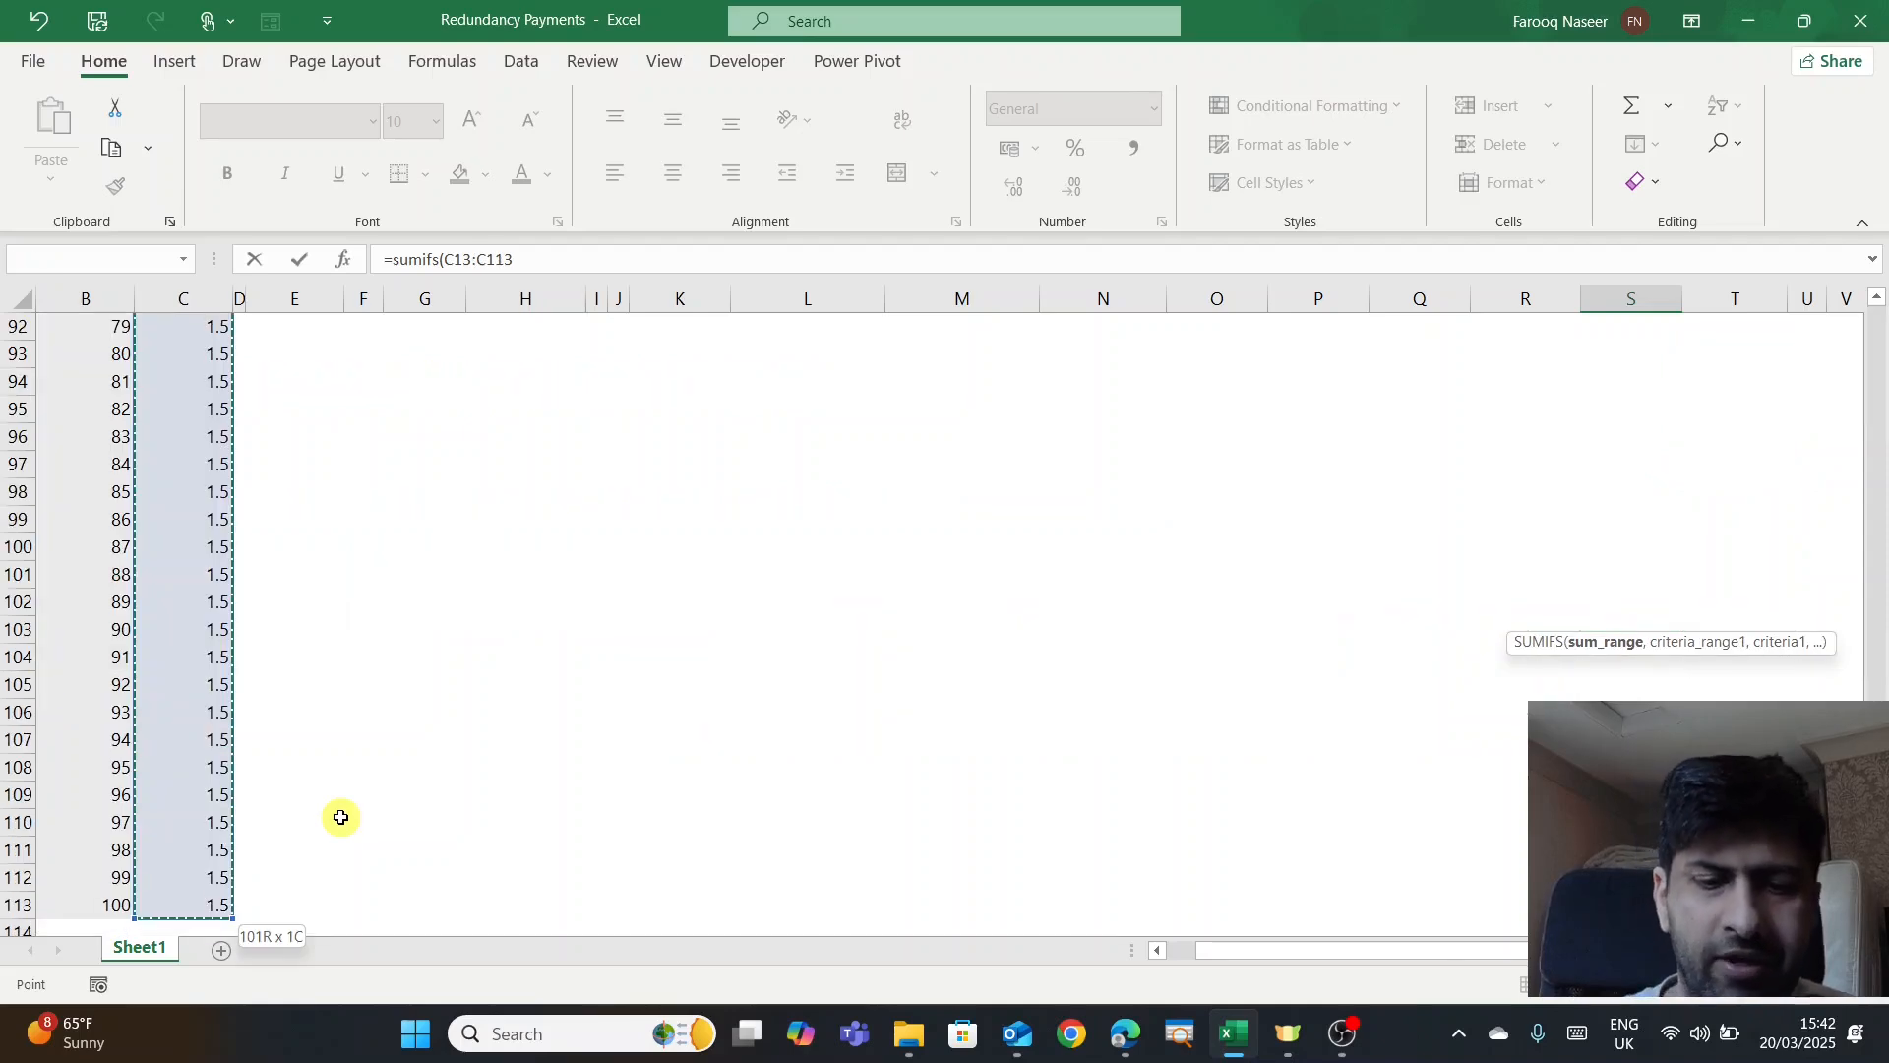
key(F4)
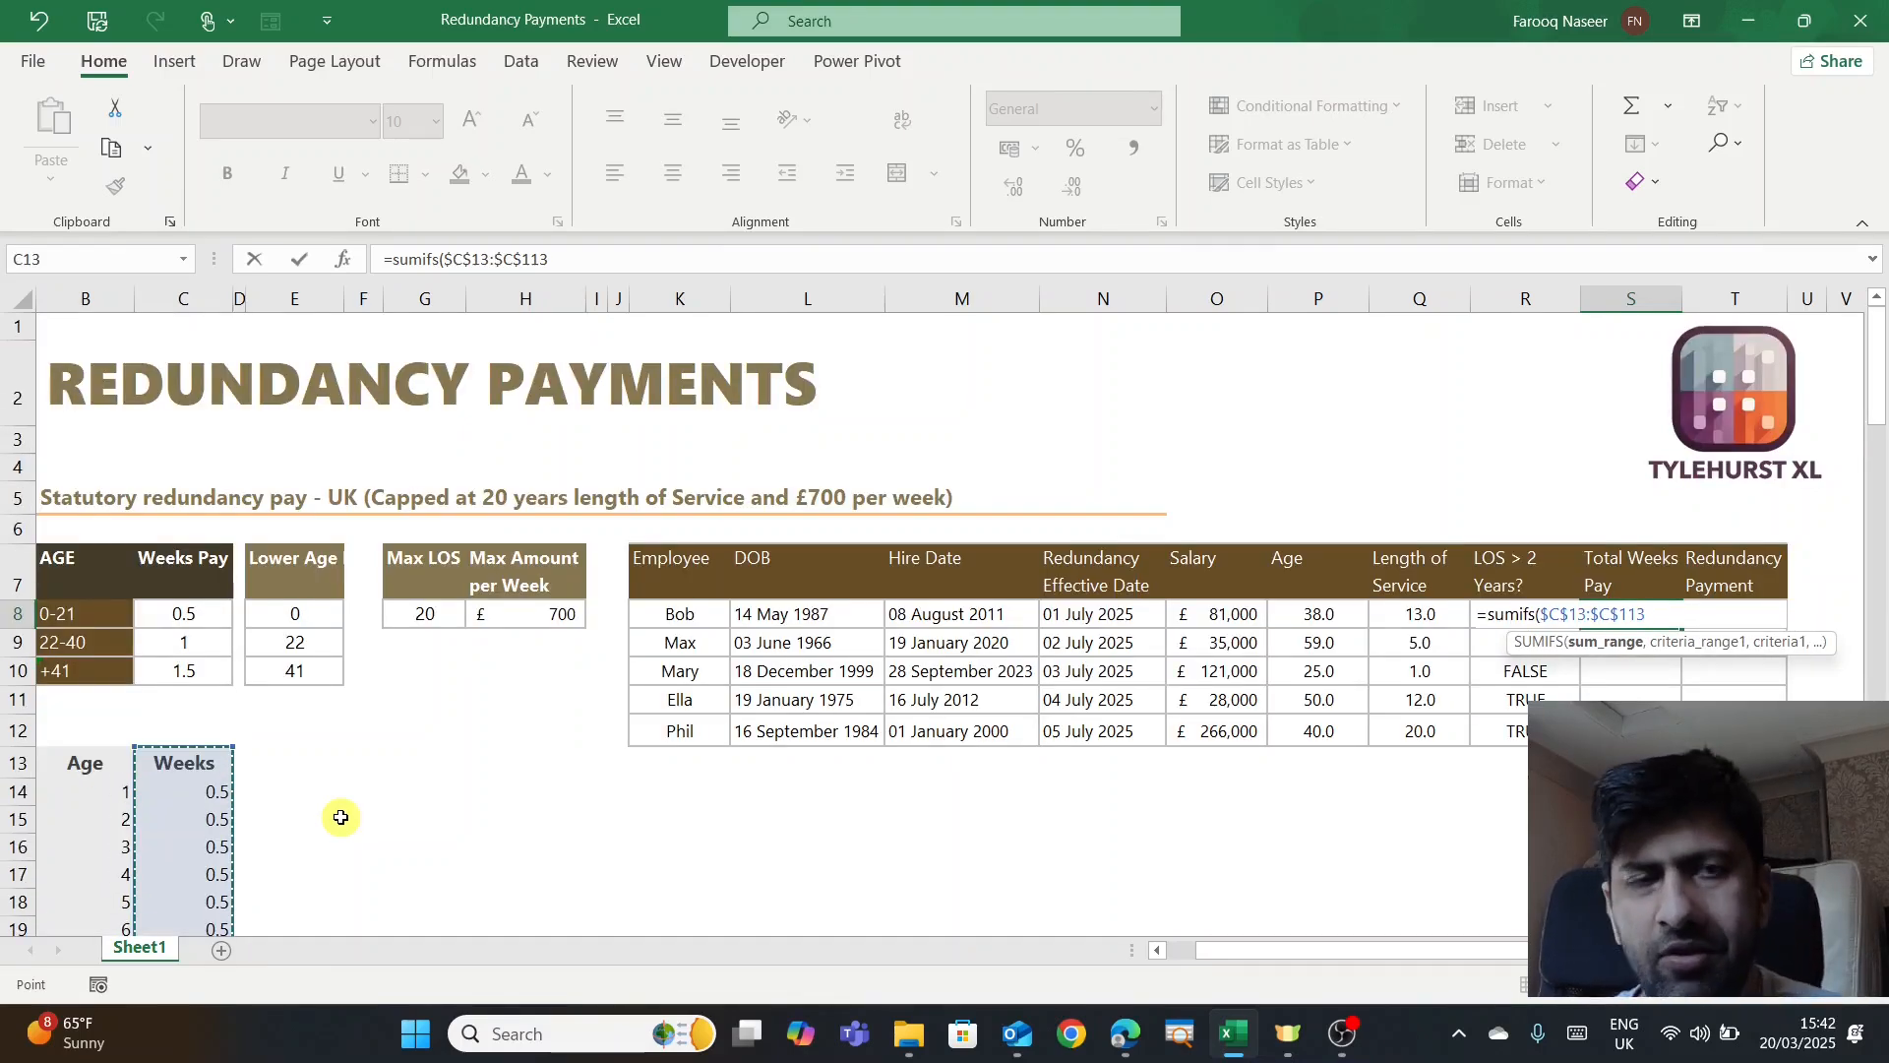
text(,)
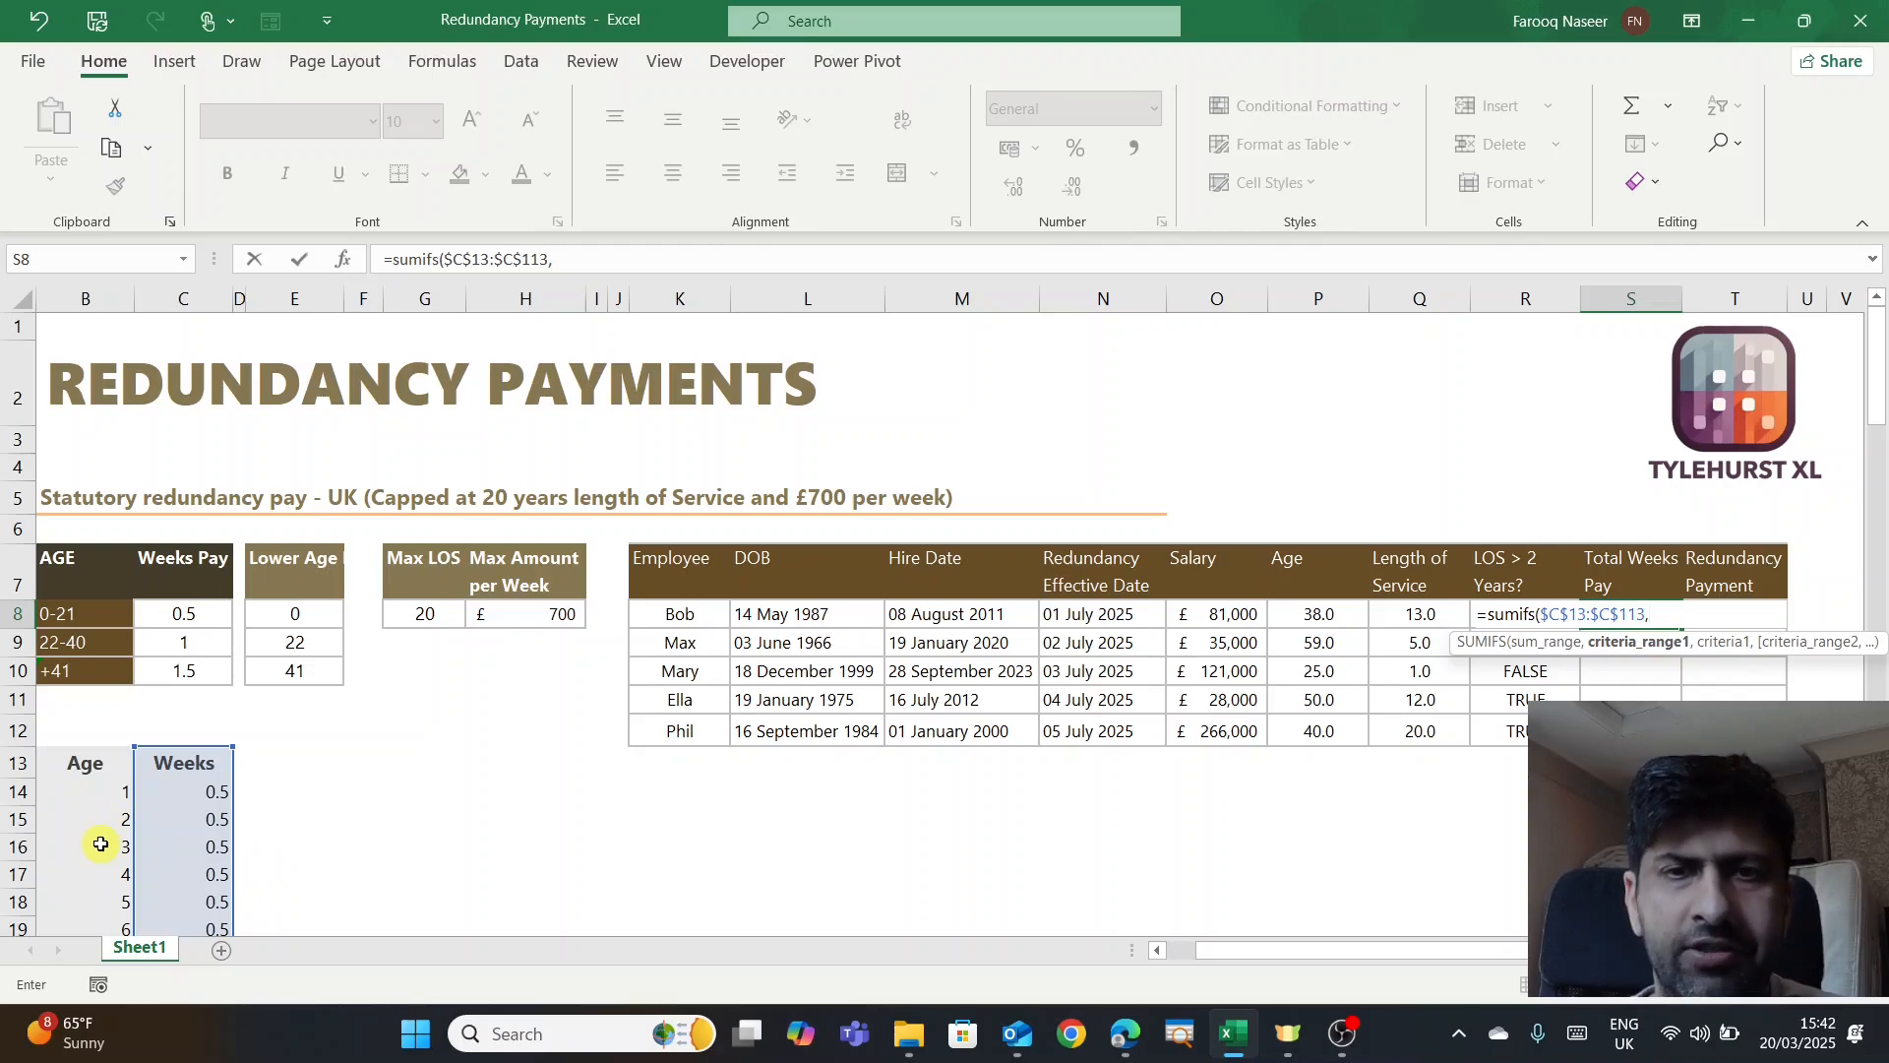
click(85, 764)
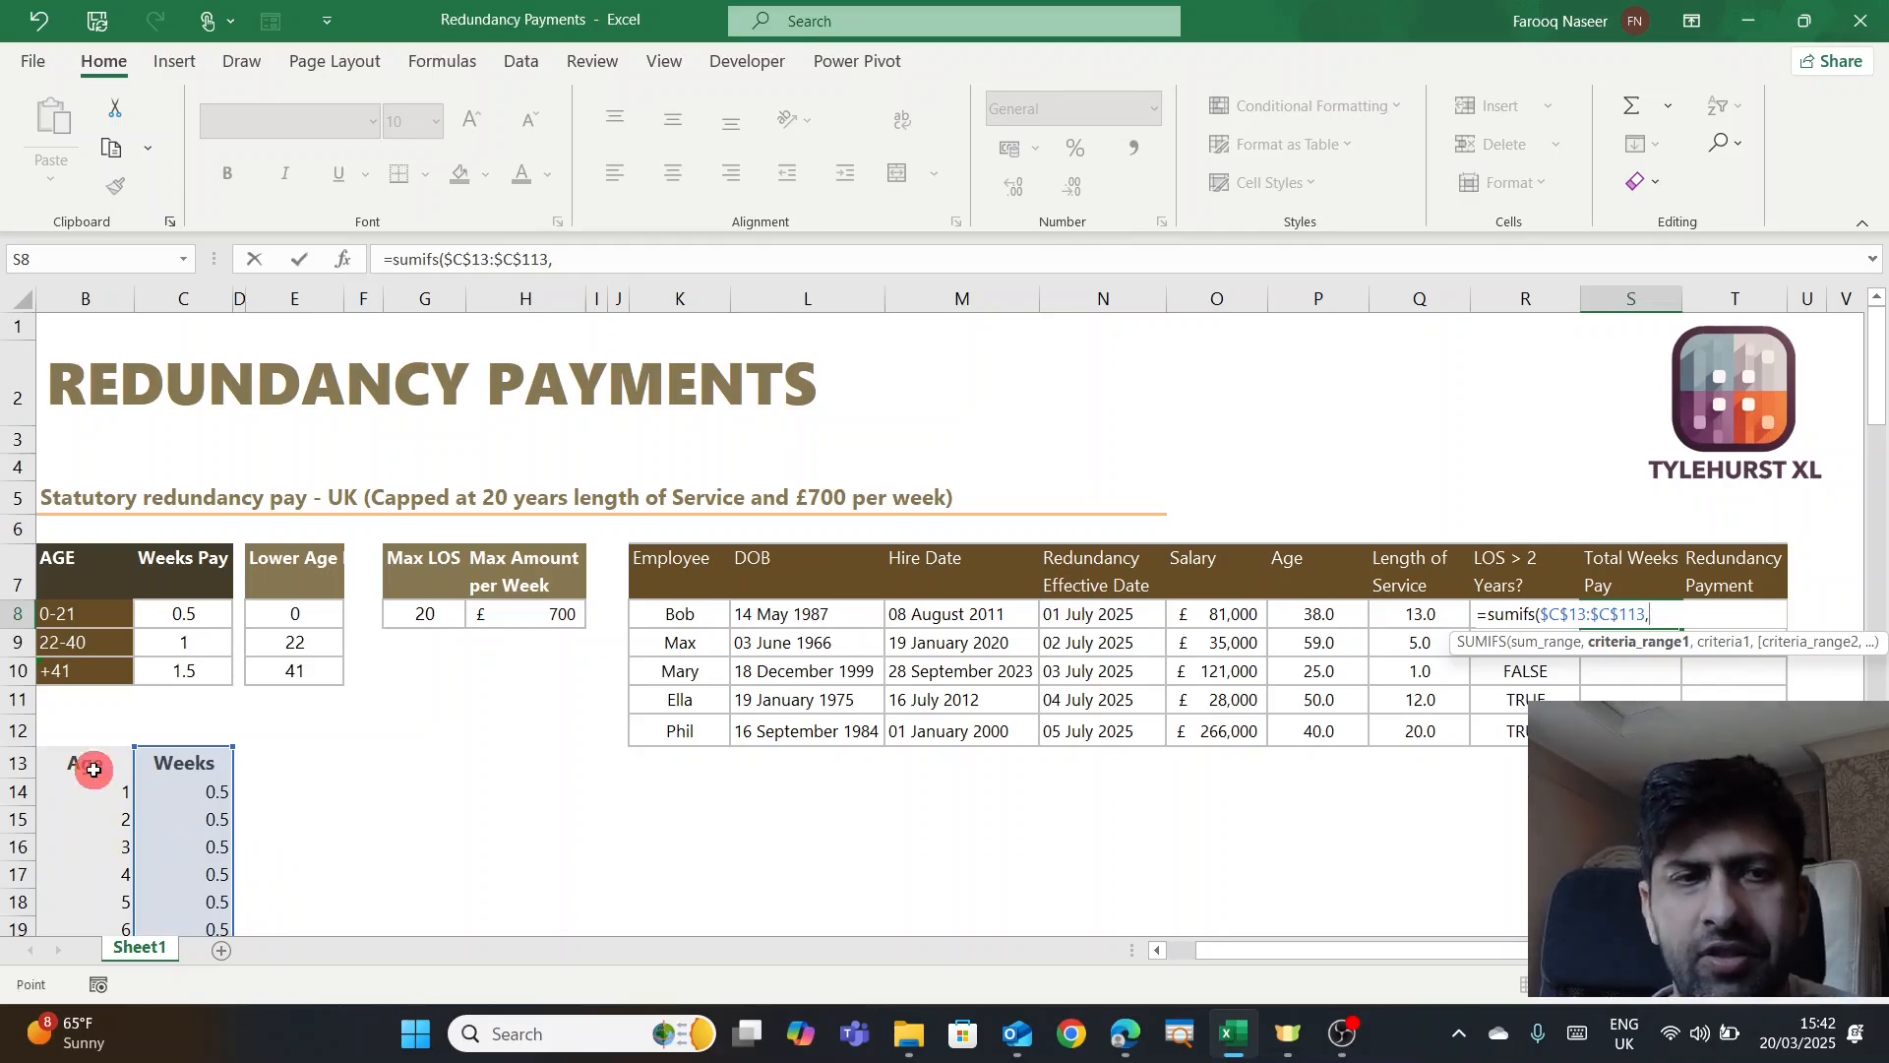
key(ctrl+shift+Down)
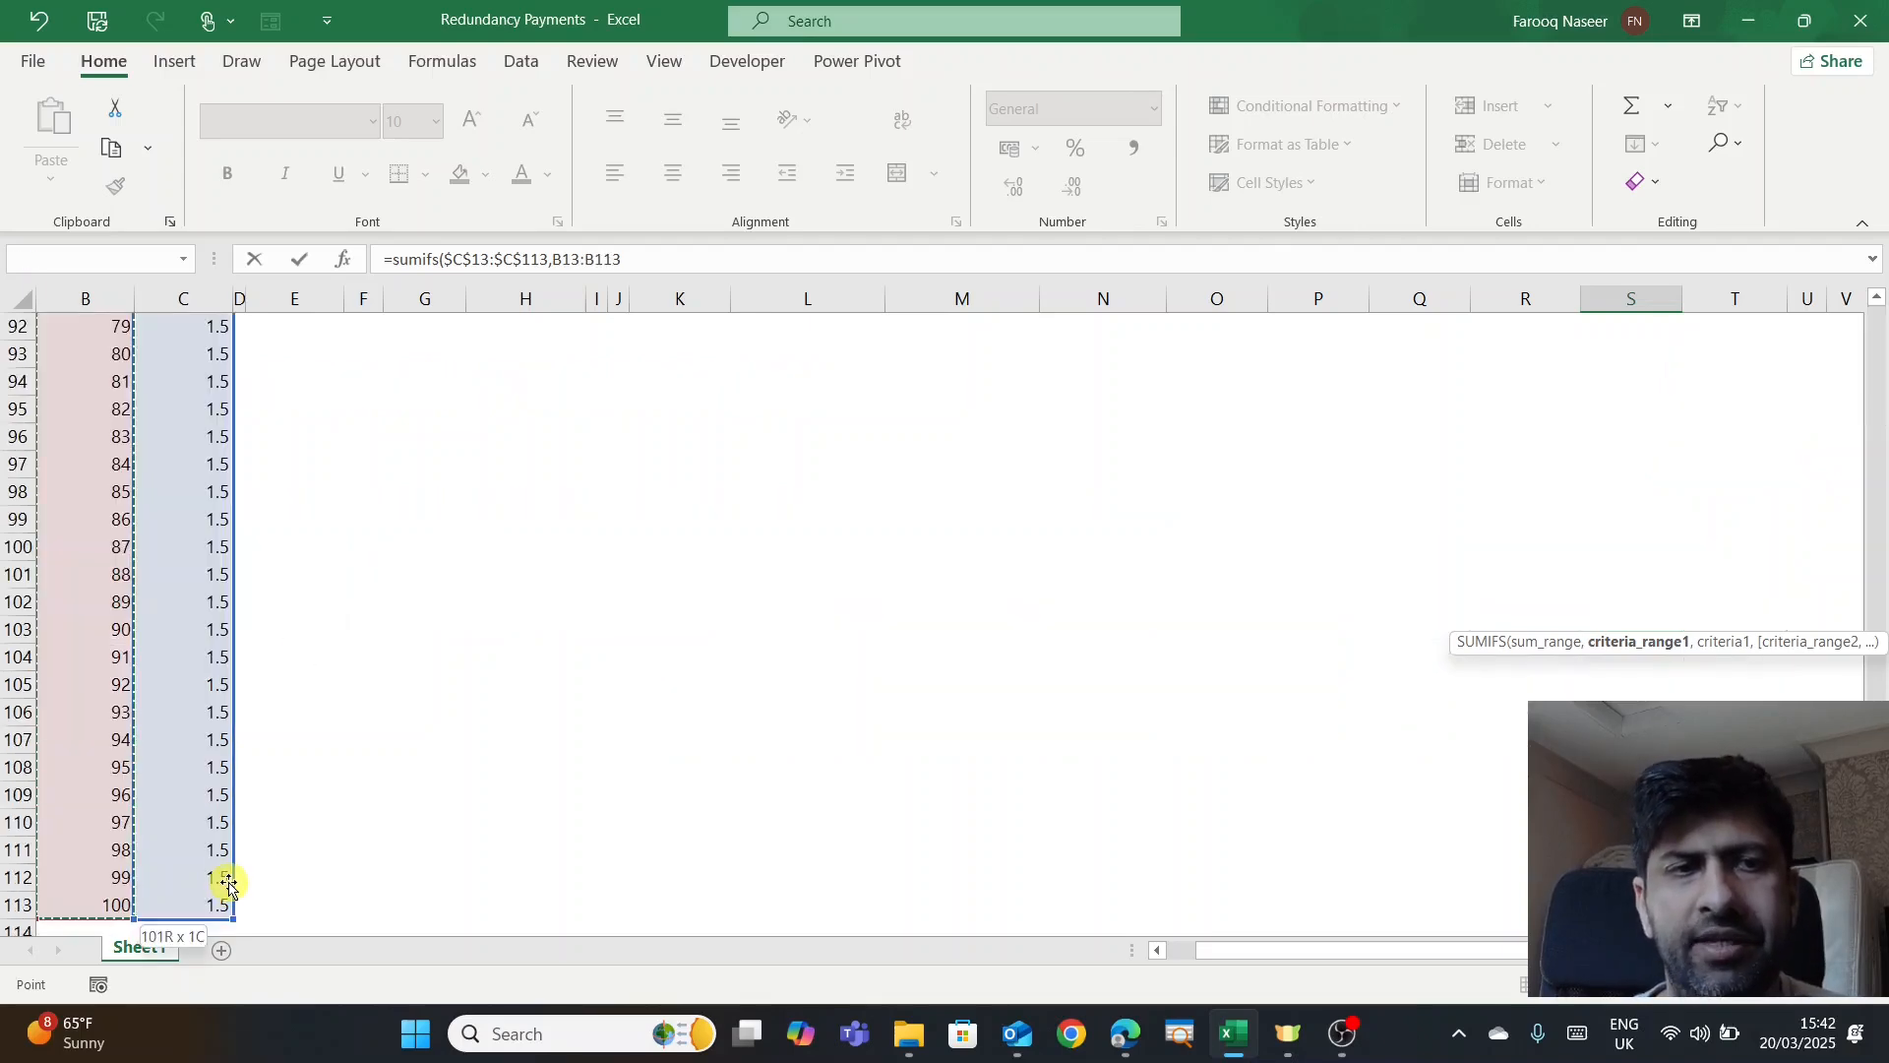
key(F4)
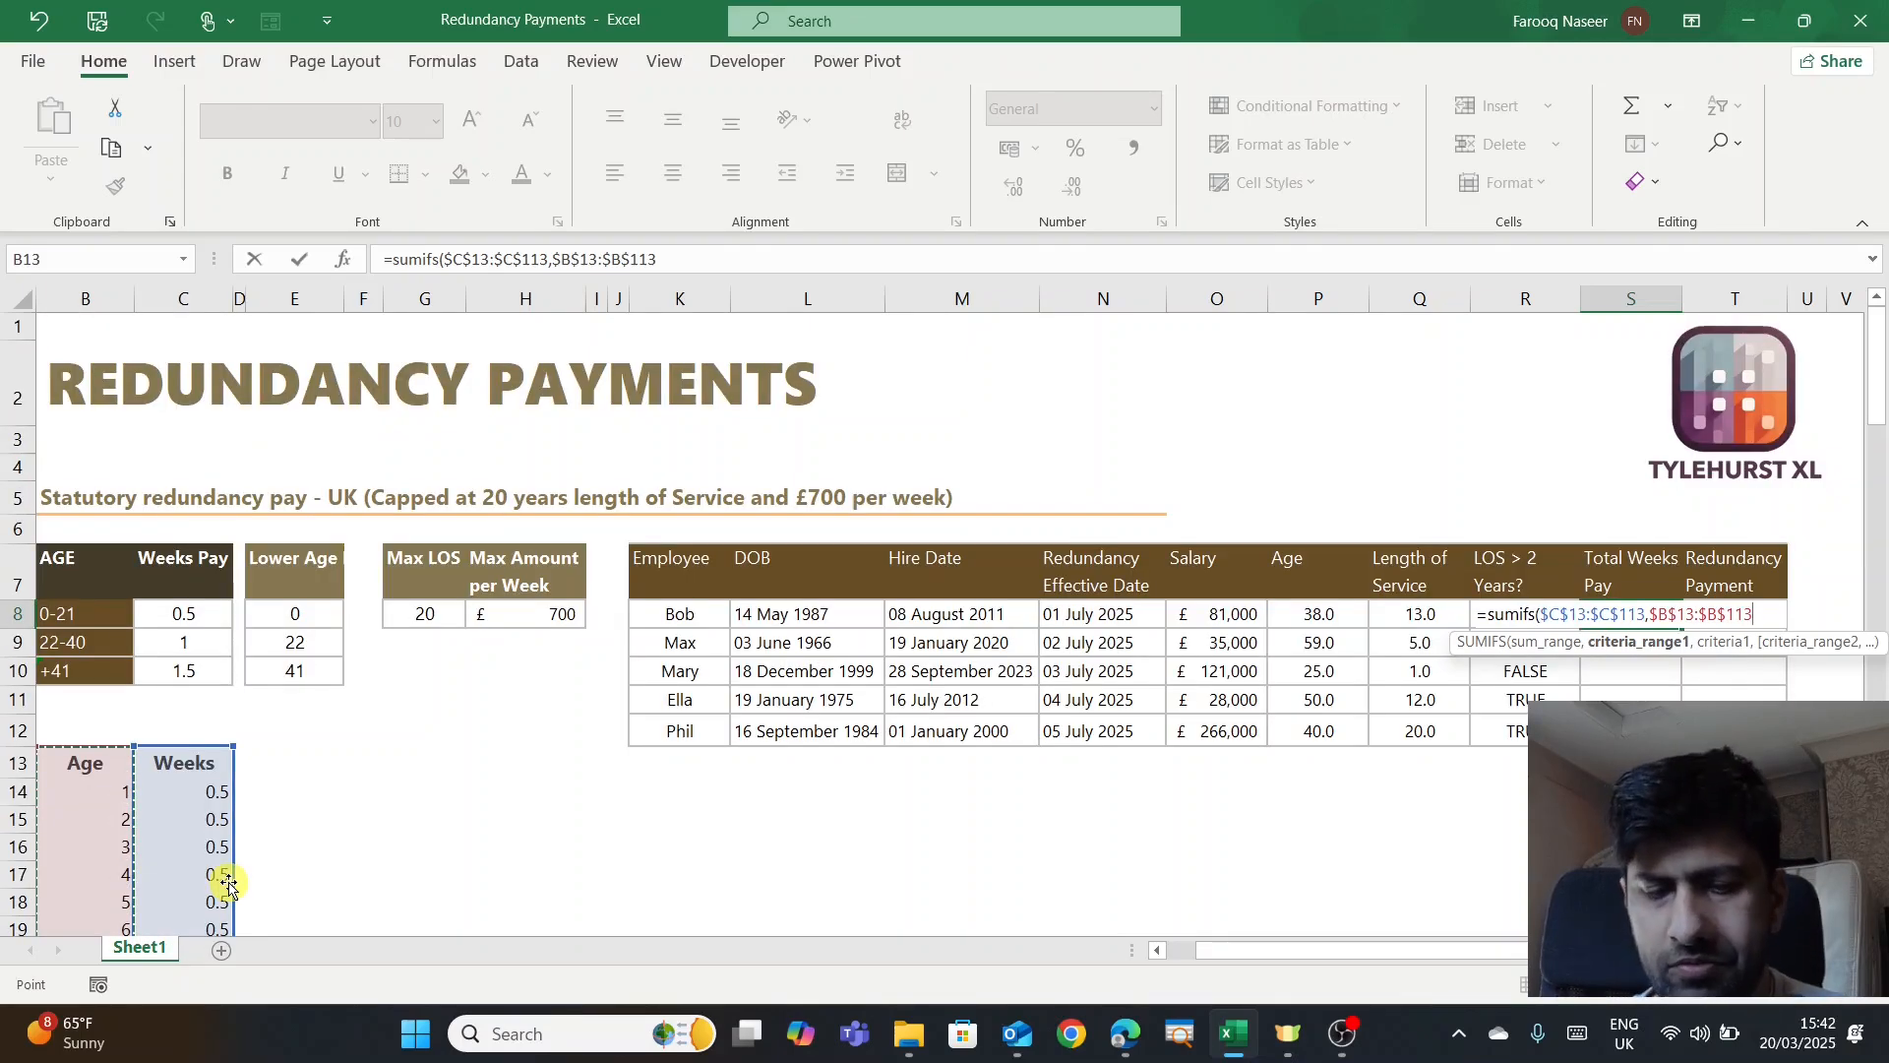
text(,)
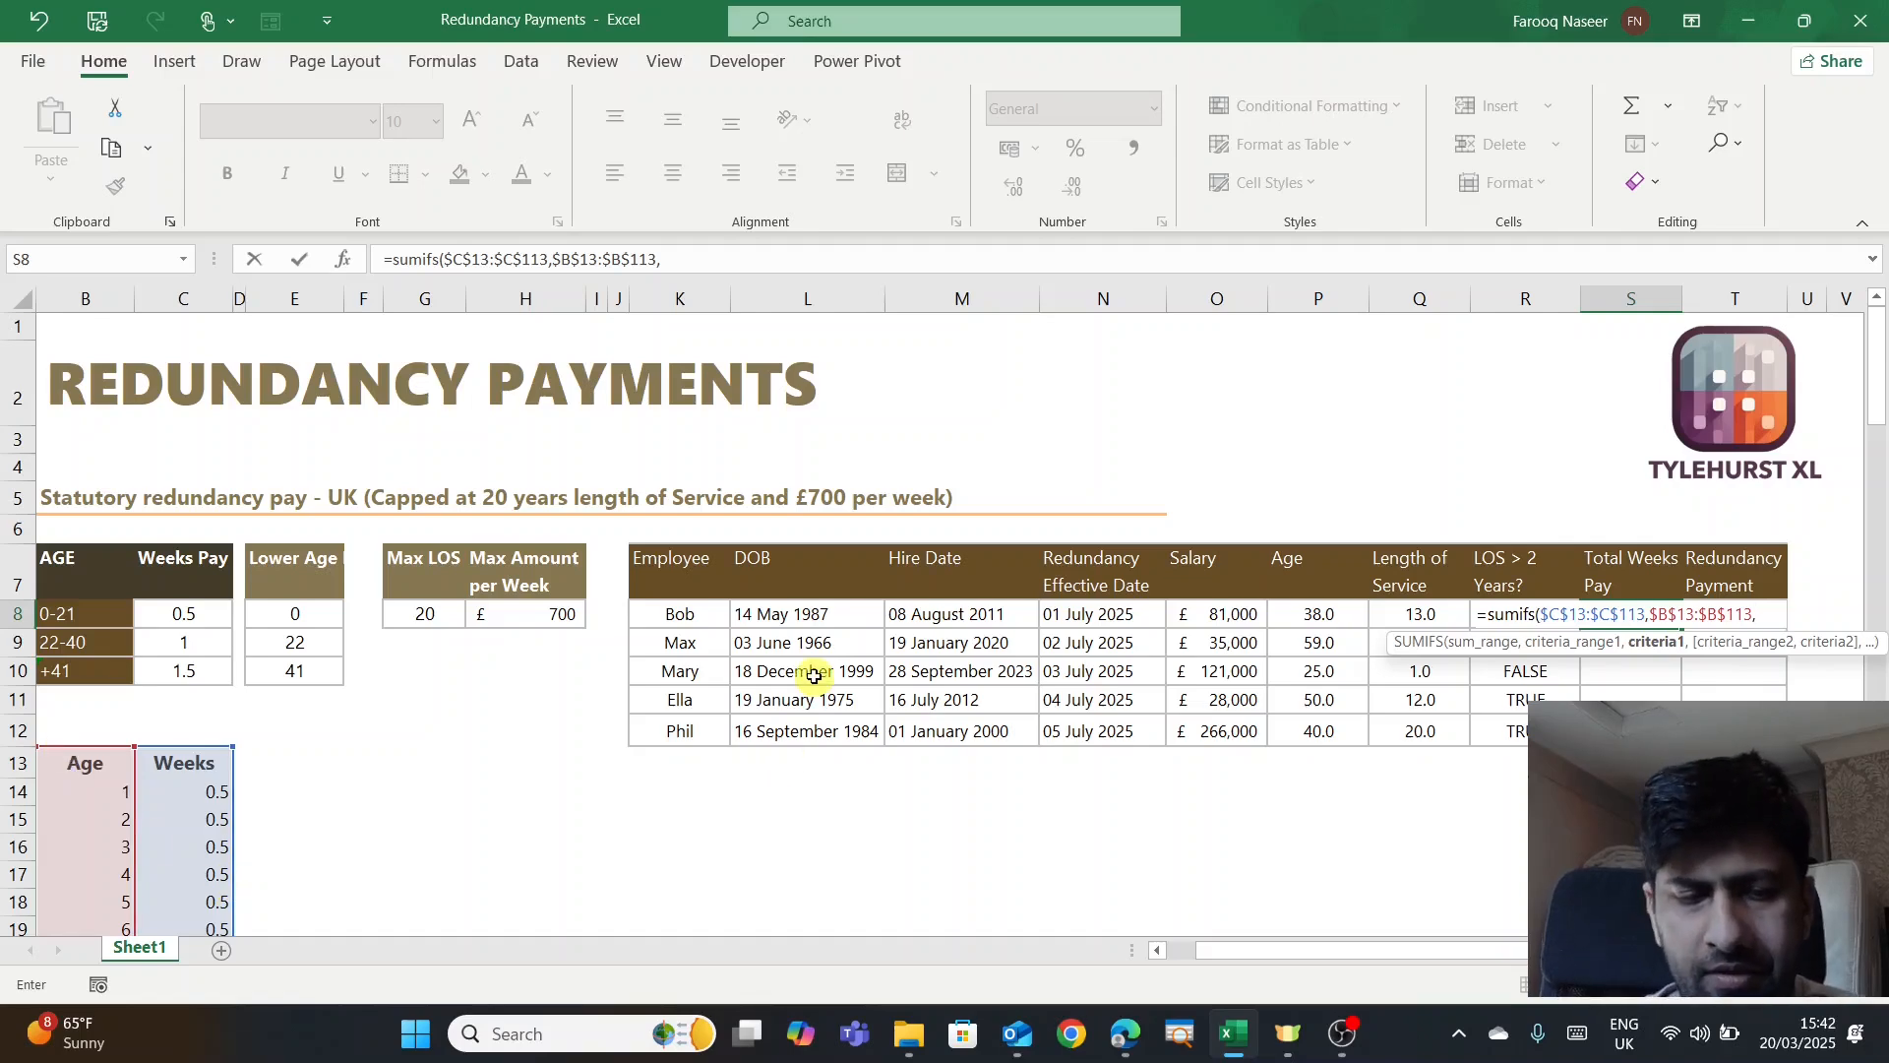
- Add the first SUMIFS criterion ">="&(P8-Q8), so only ages from the employee's age minus length of service onward count
text(">=)
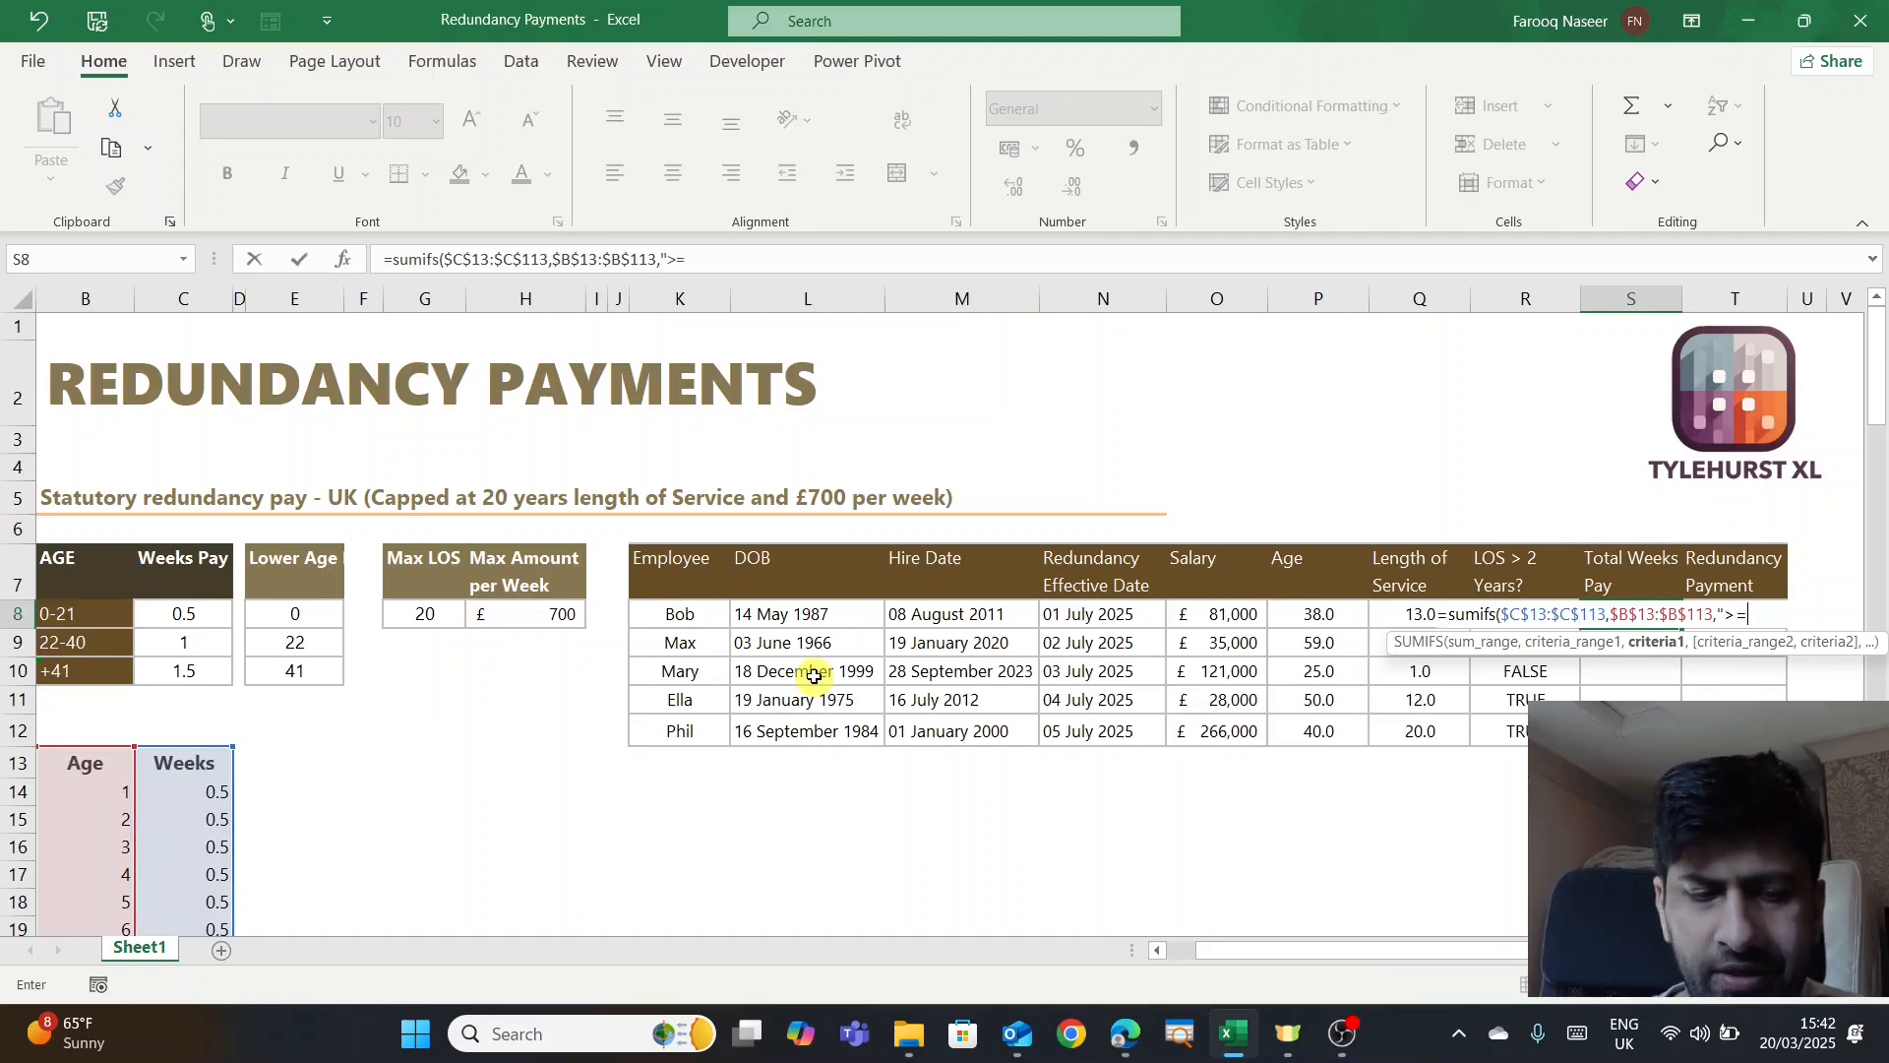
text(")
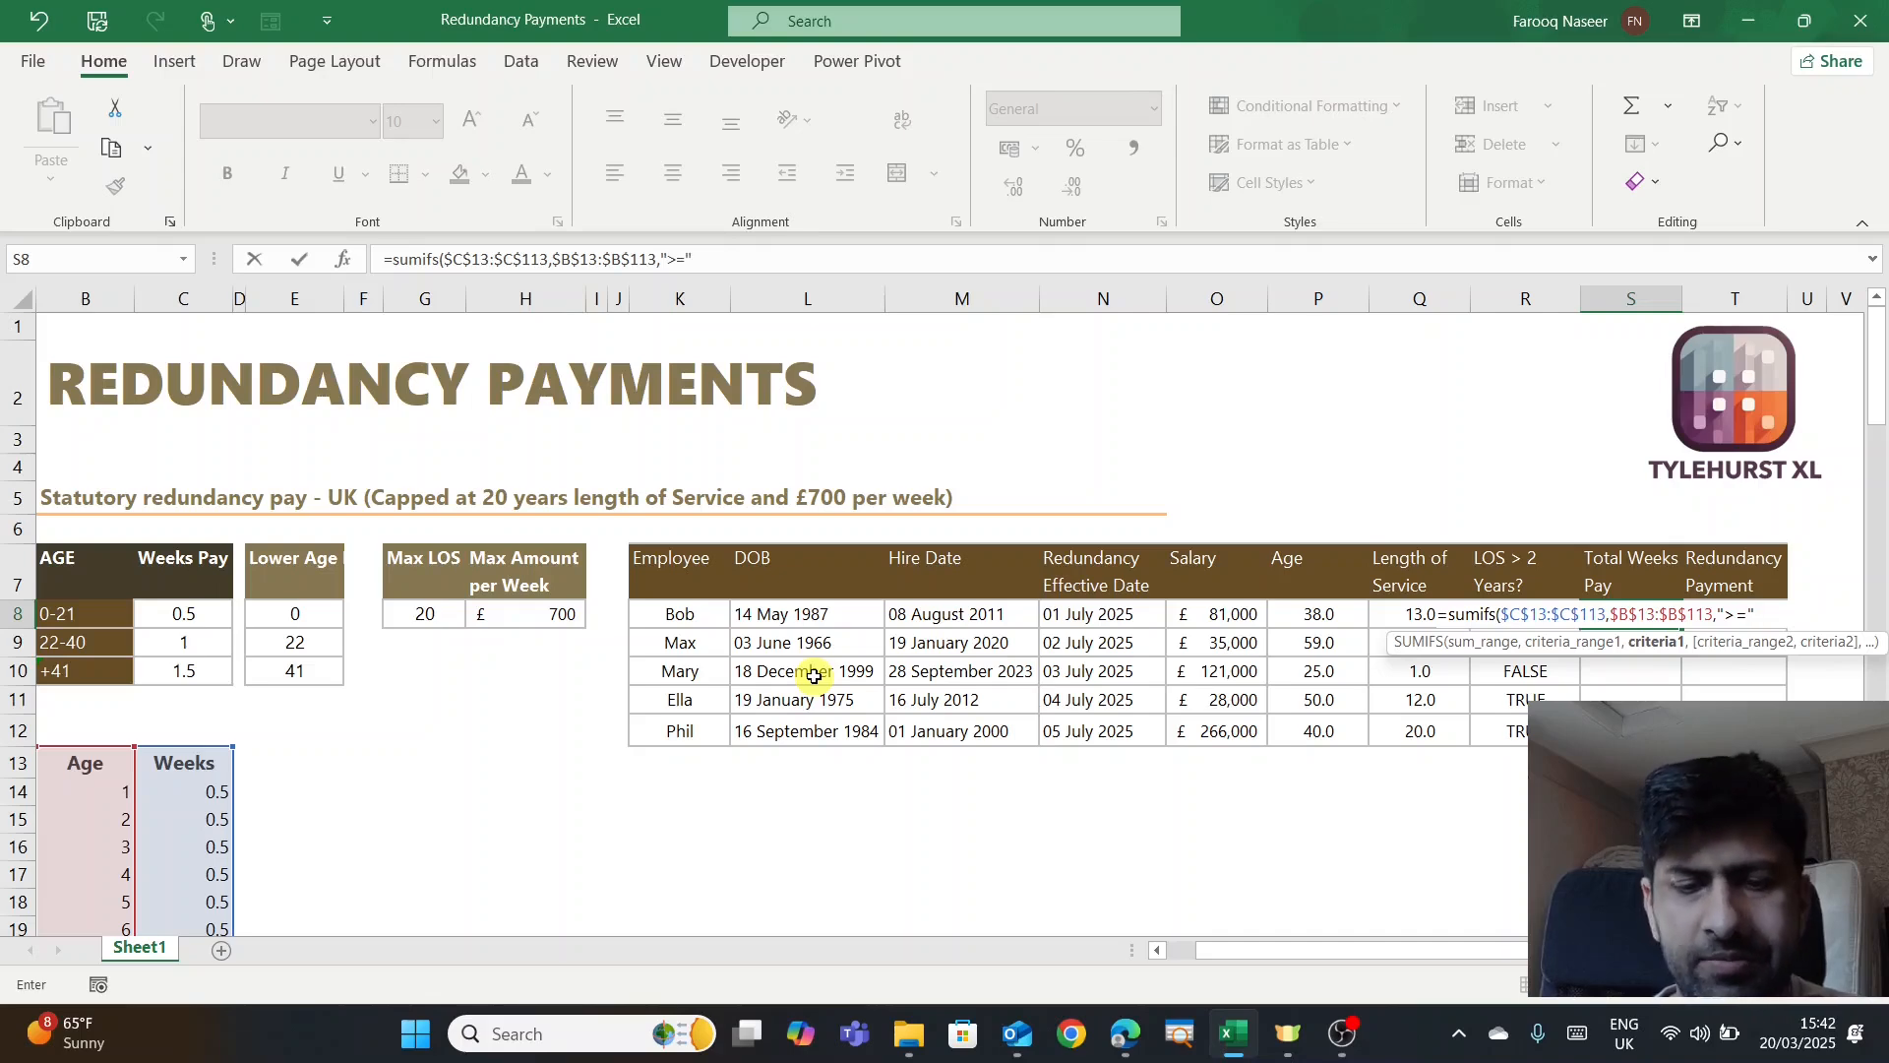
text(&)
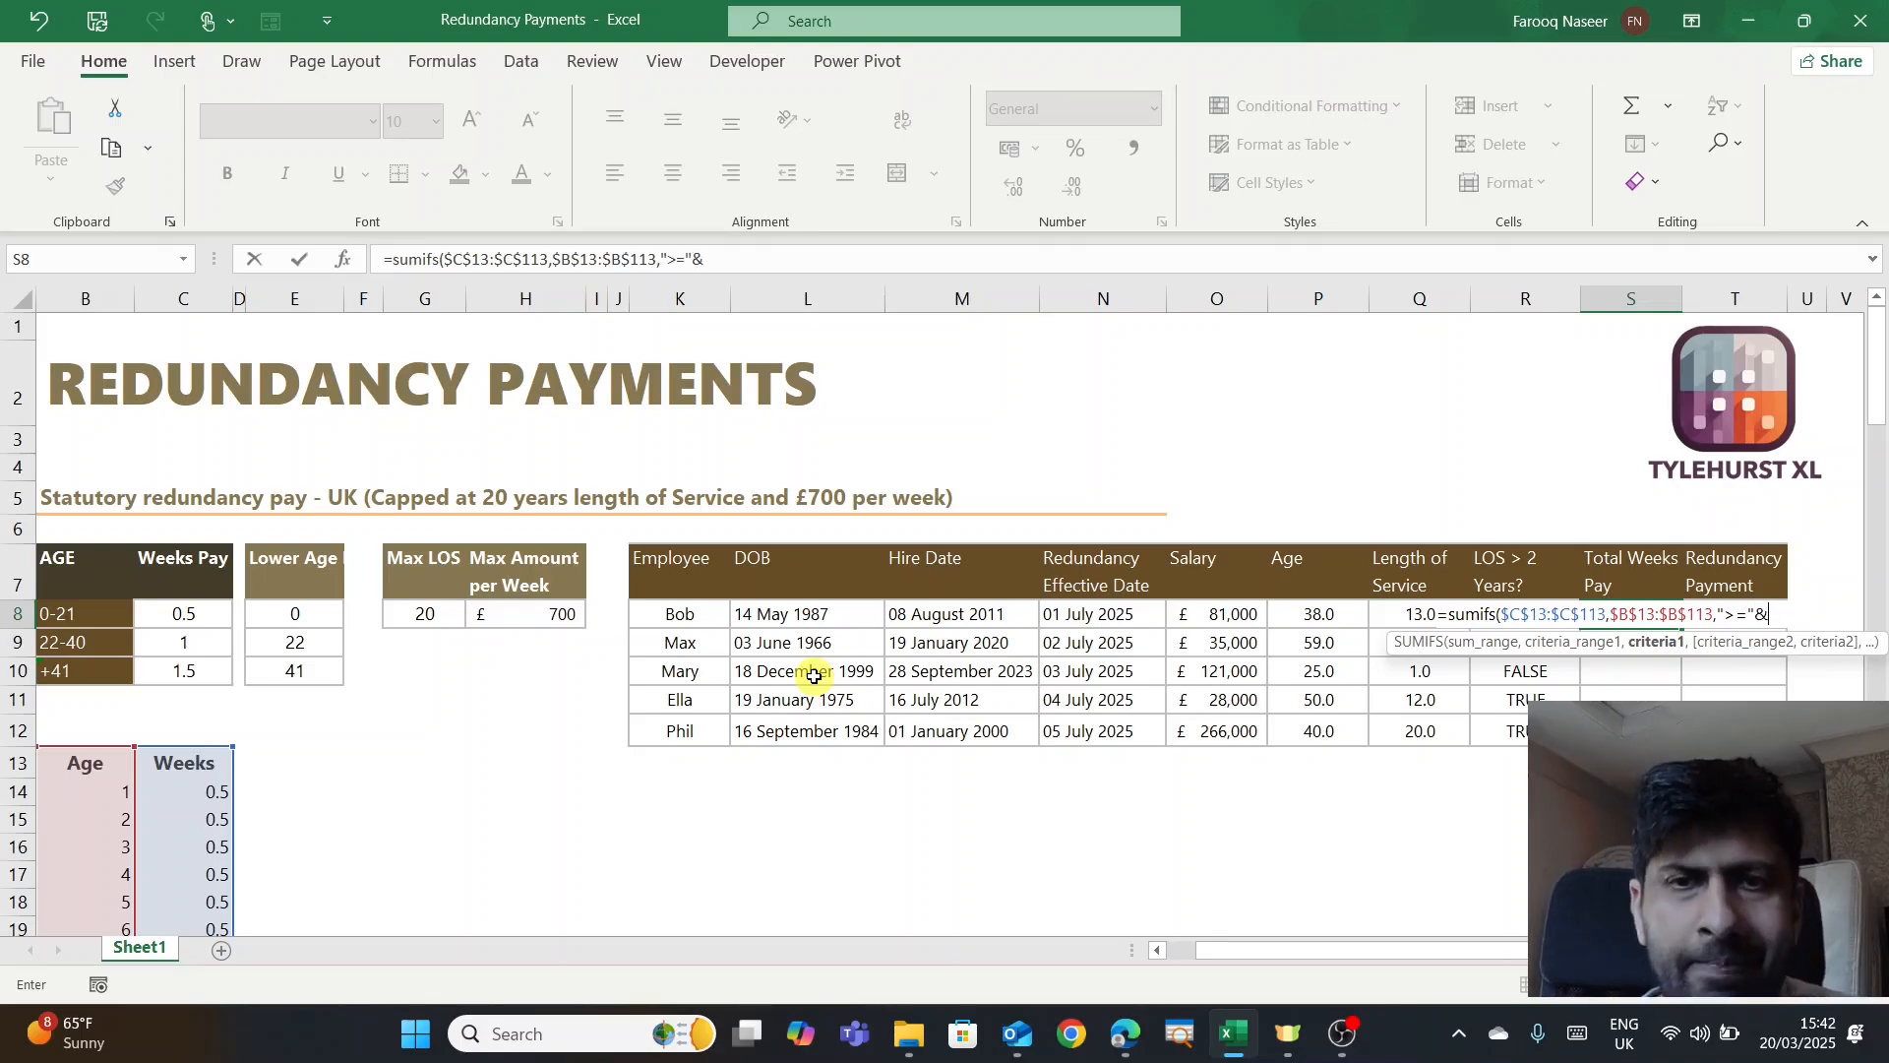
click(1340, 613)
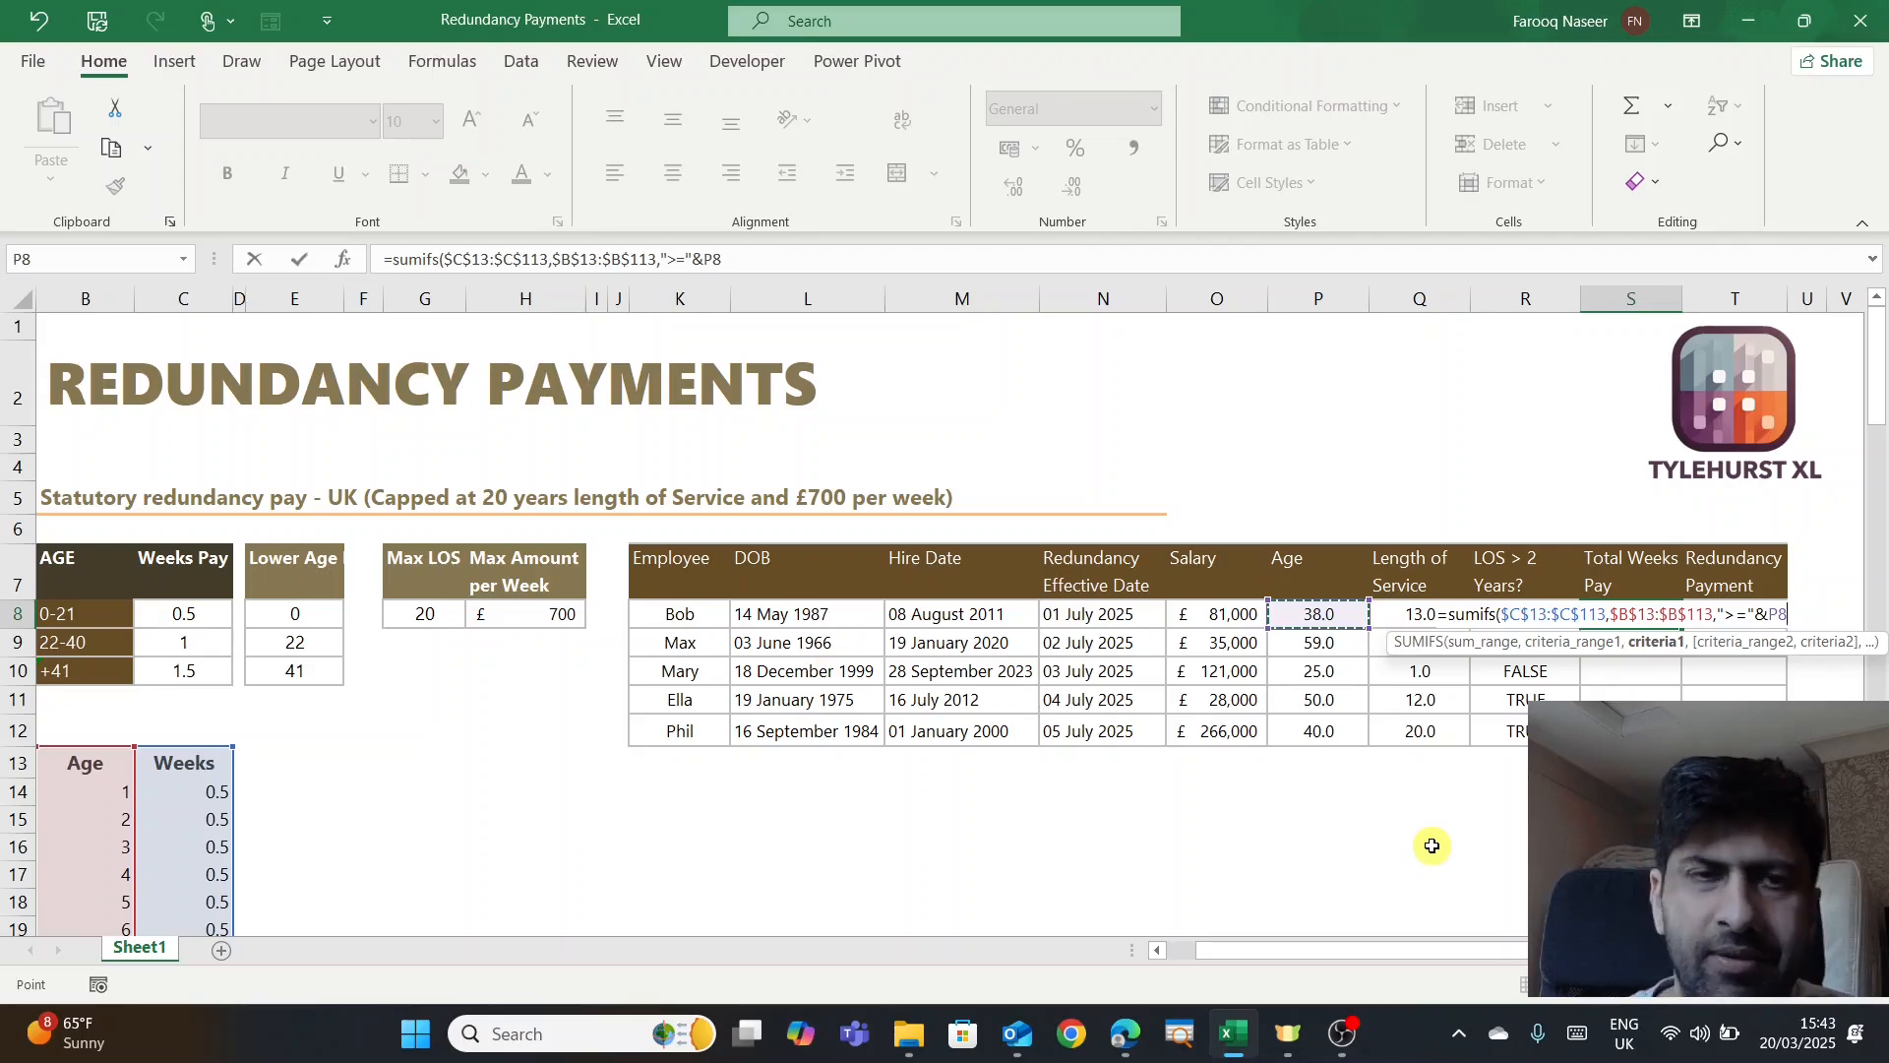
key(BackSpace)
key(BackSpace)
text(()
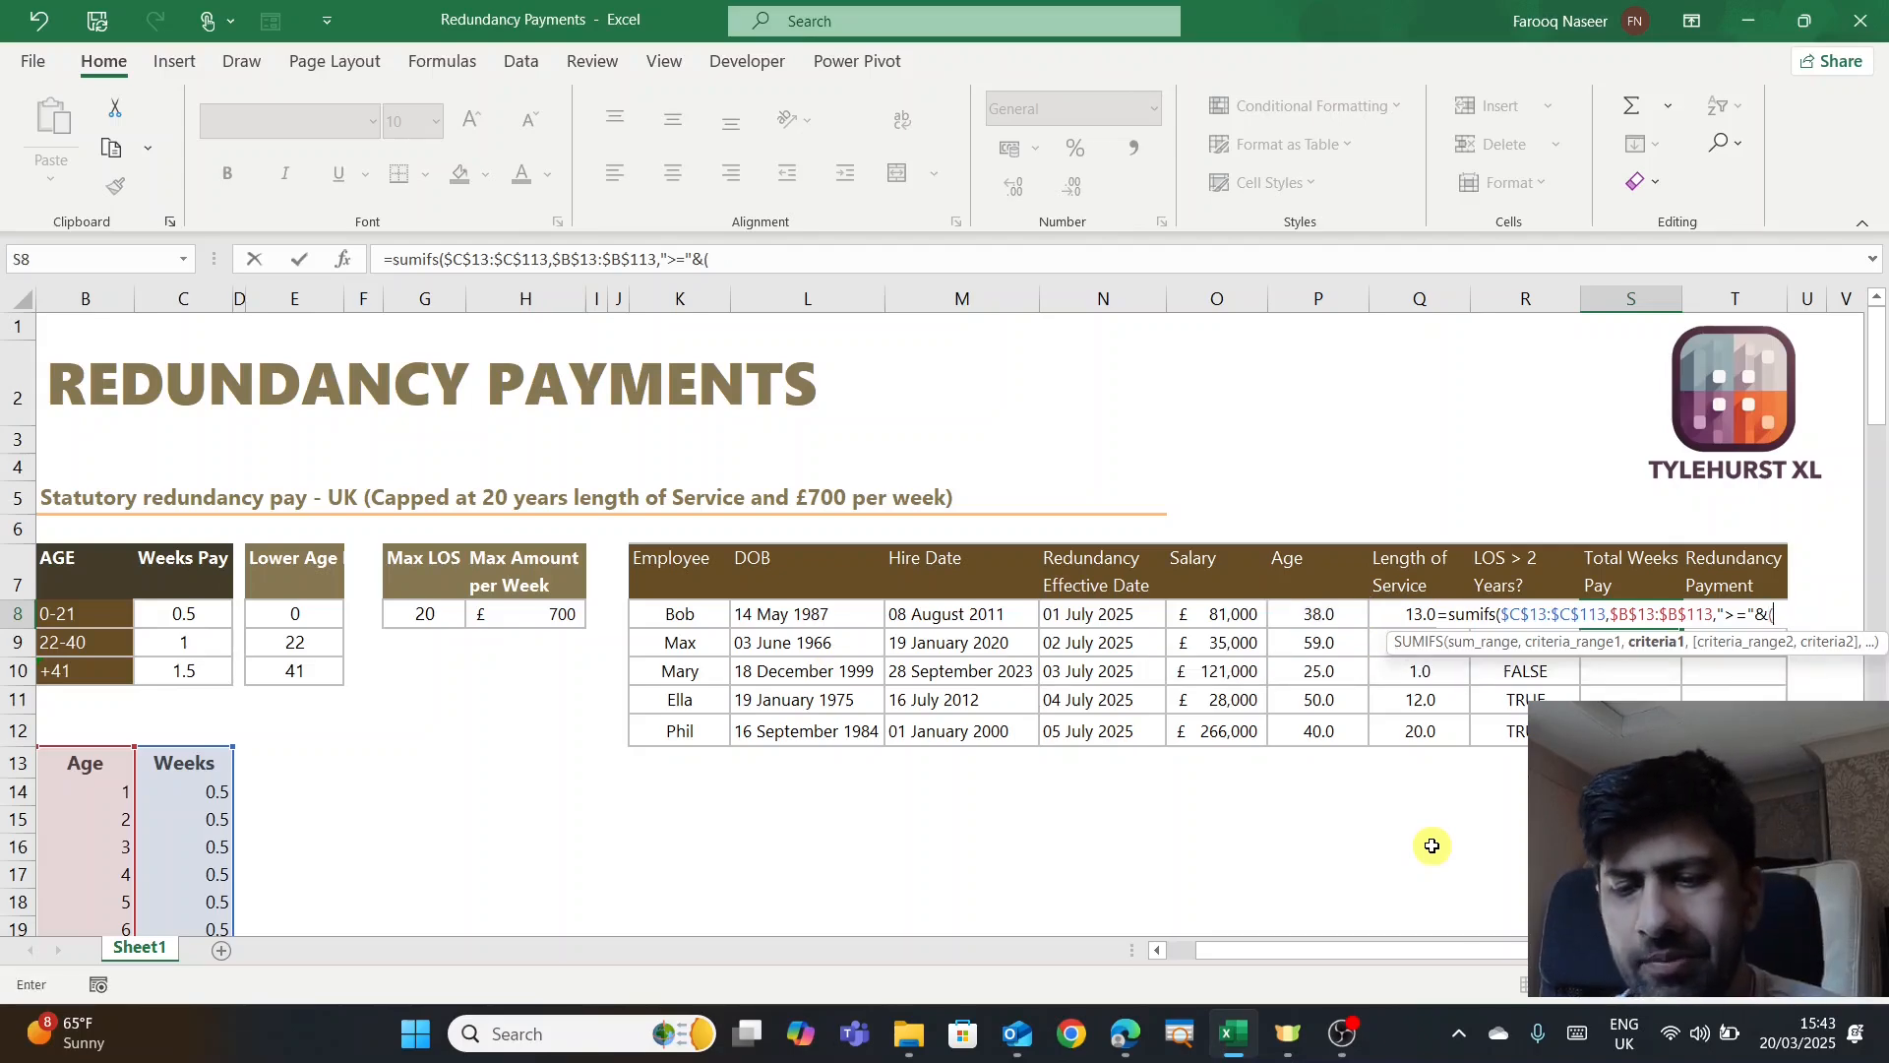
click(1331, 617)
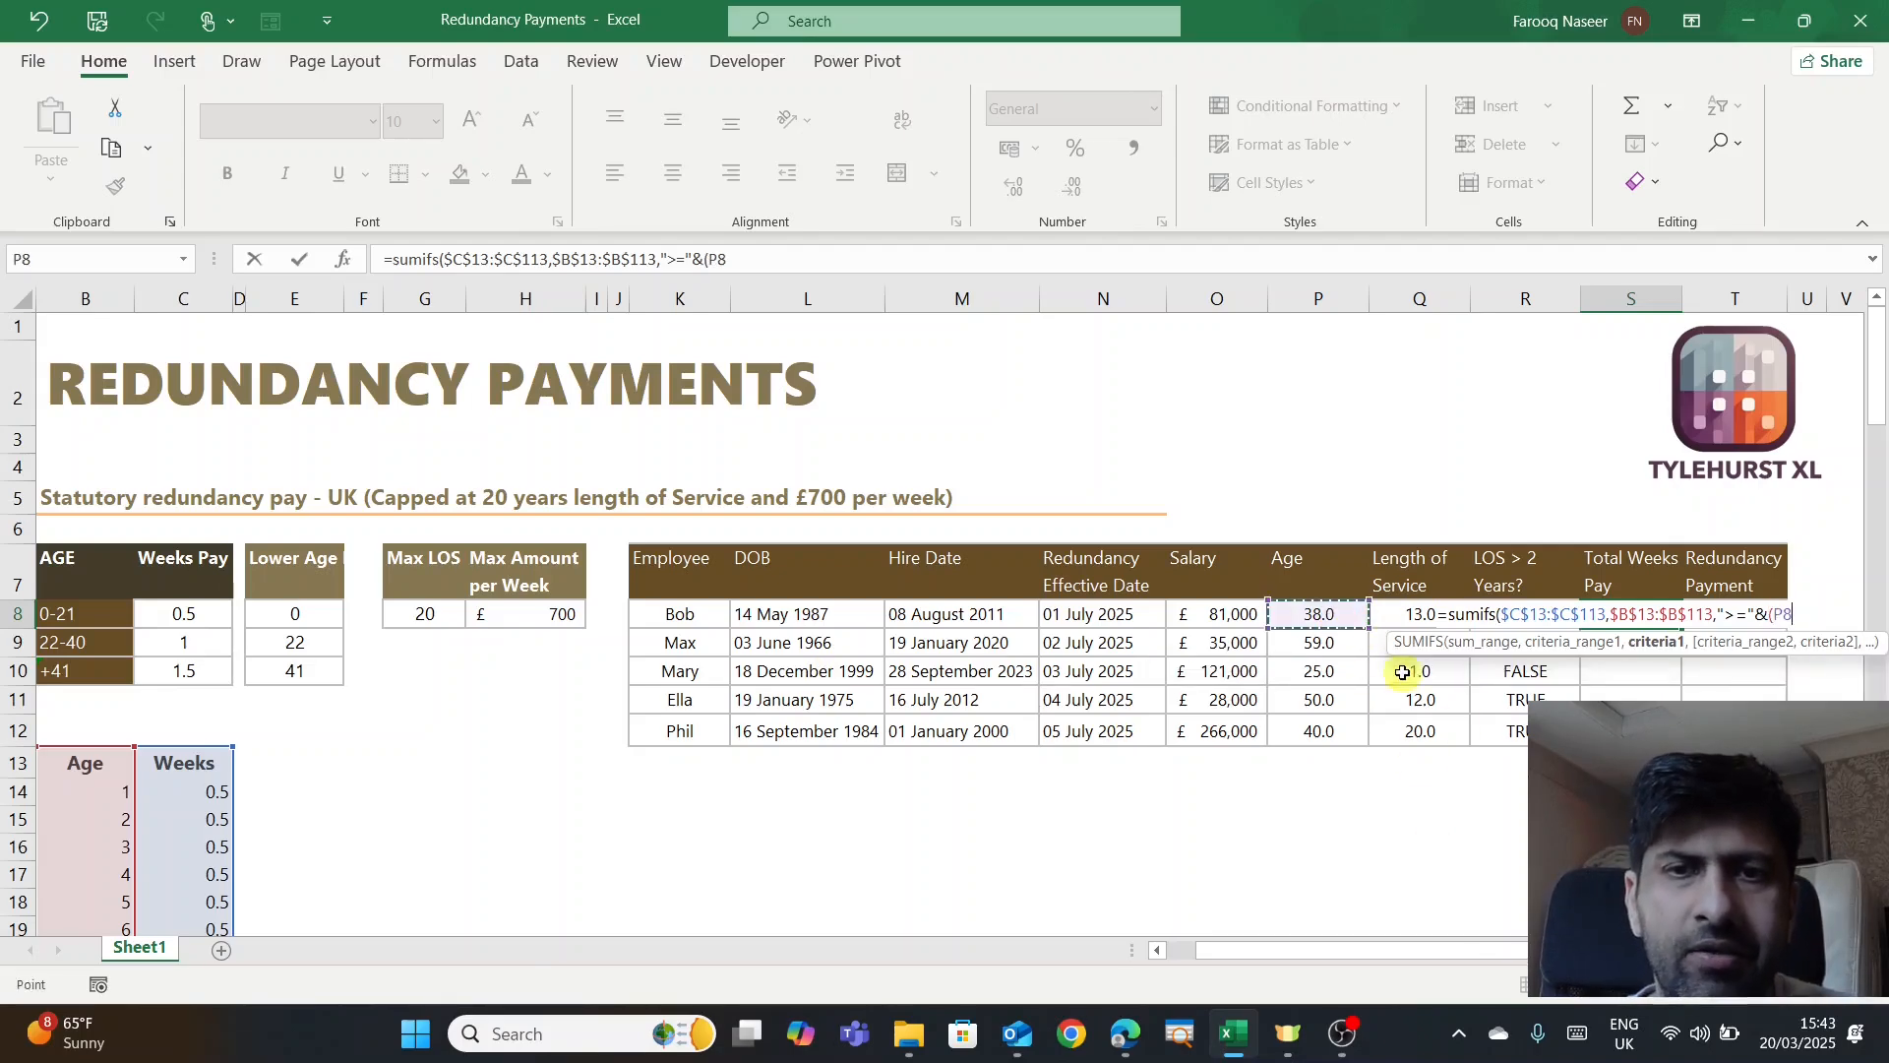
text(-)
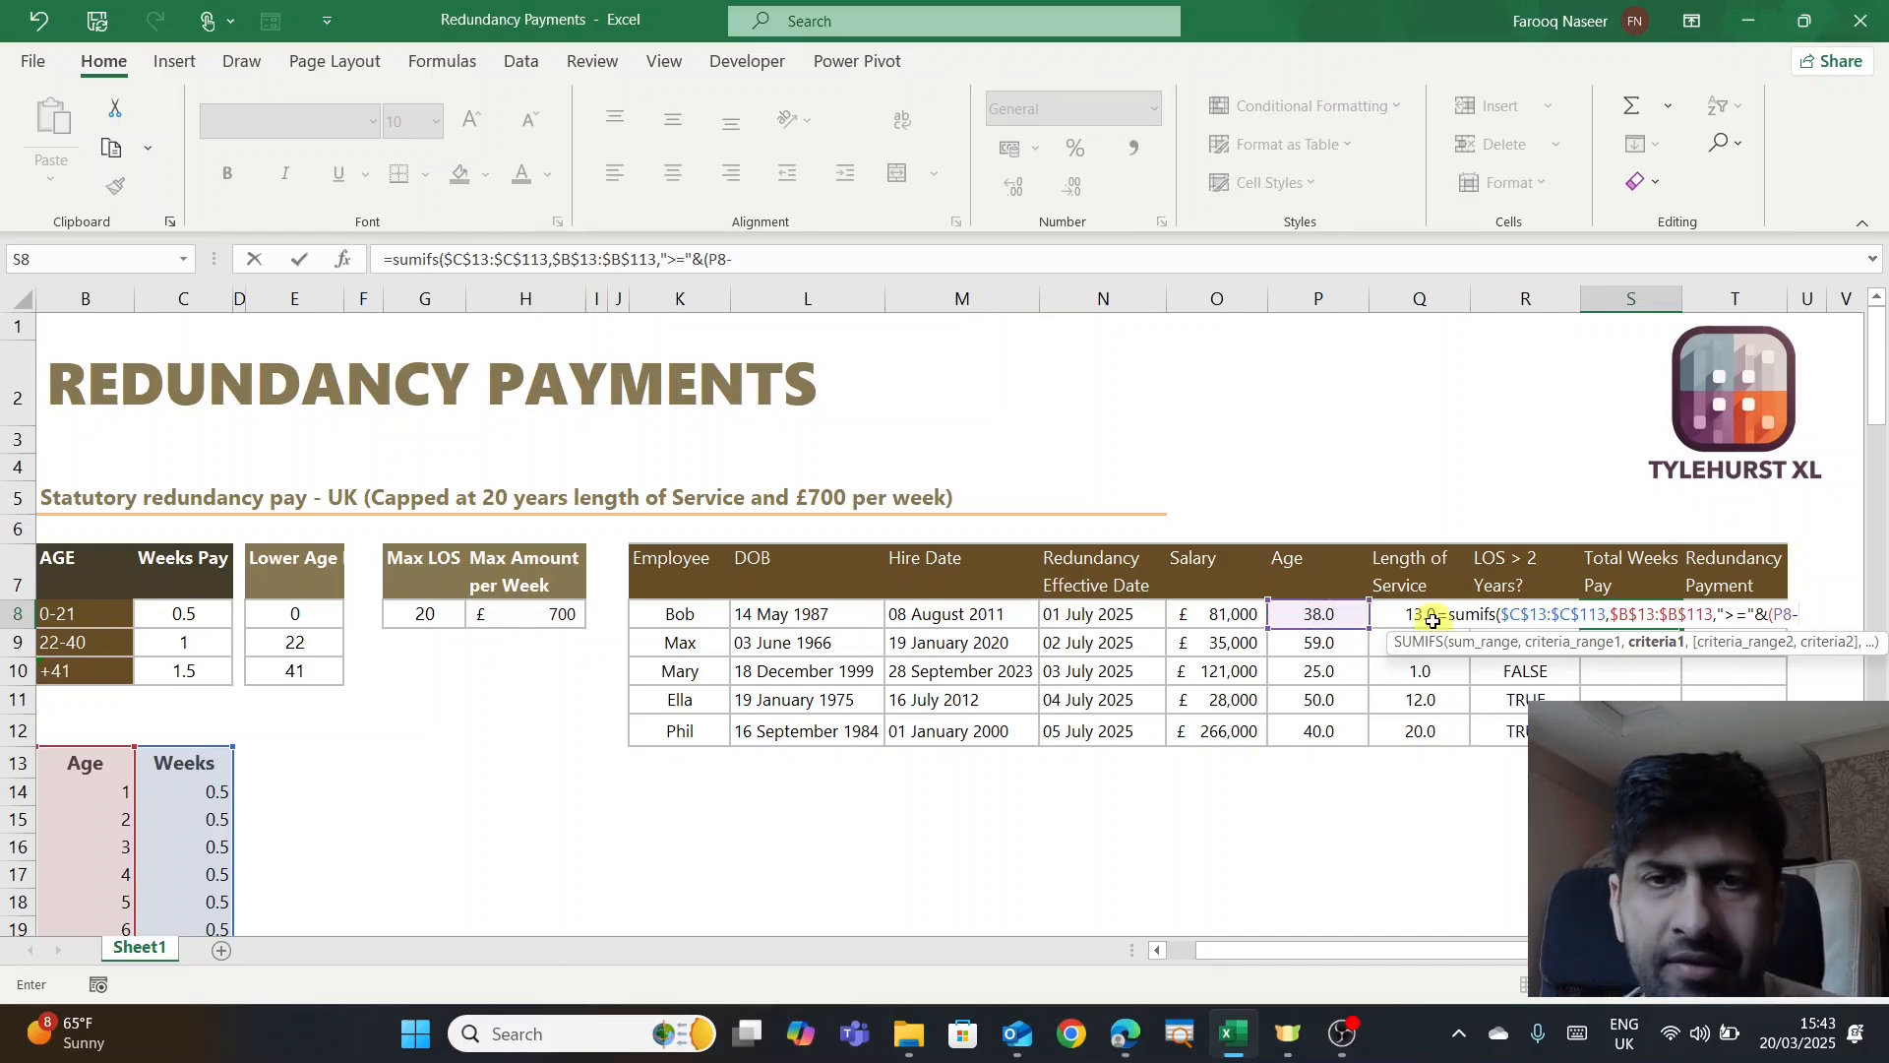
key(Left)
key(Left)
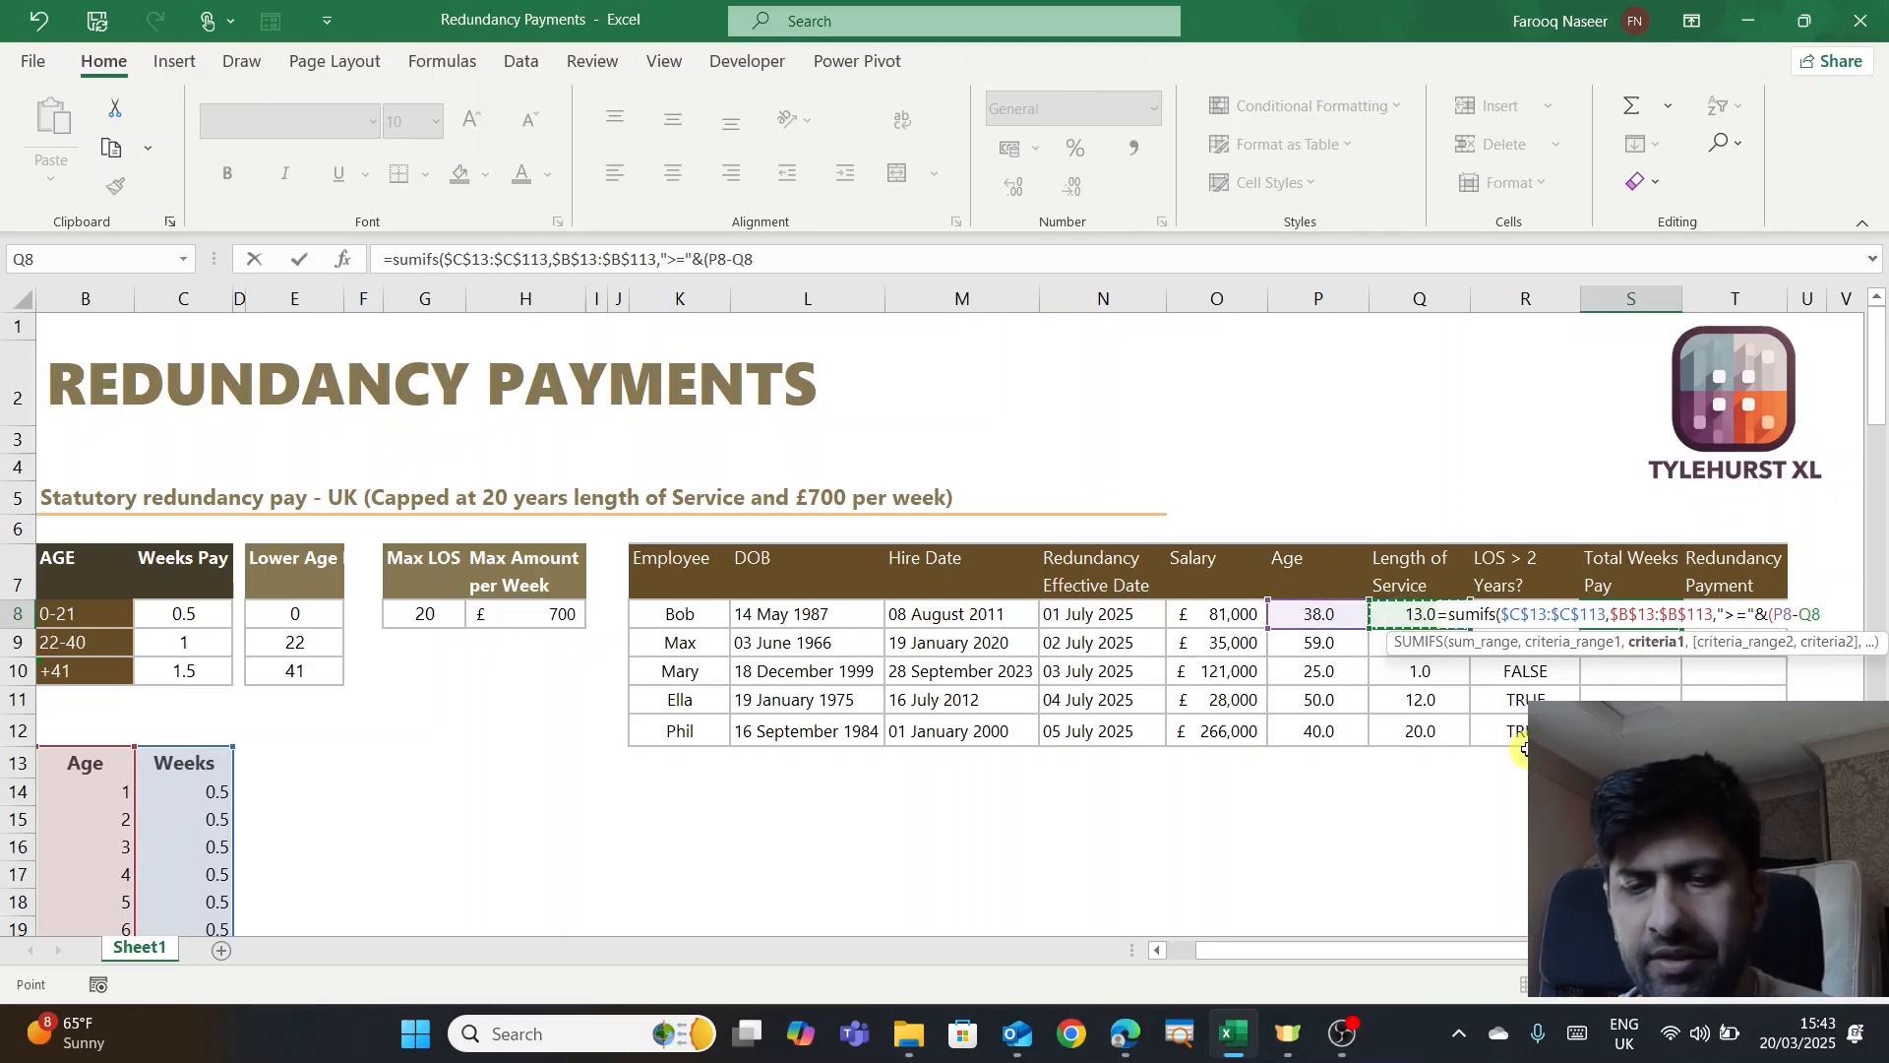
text())
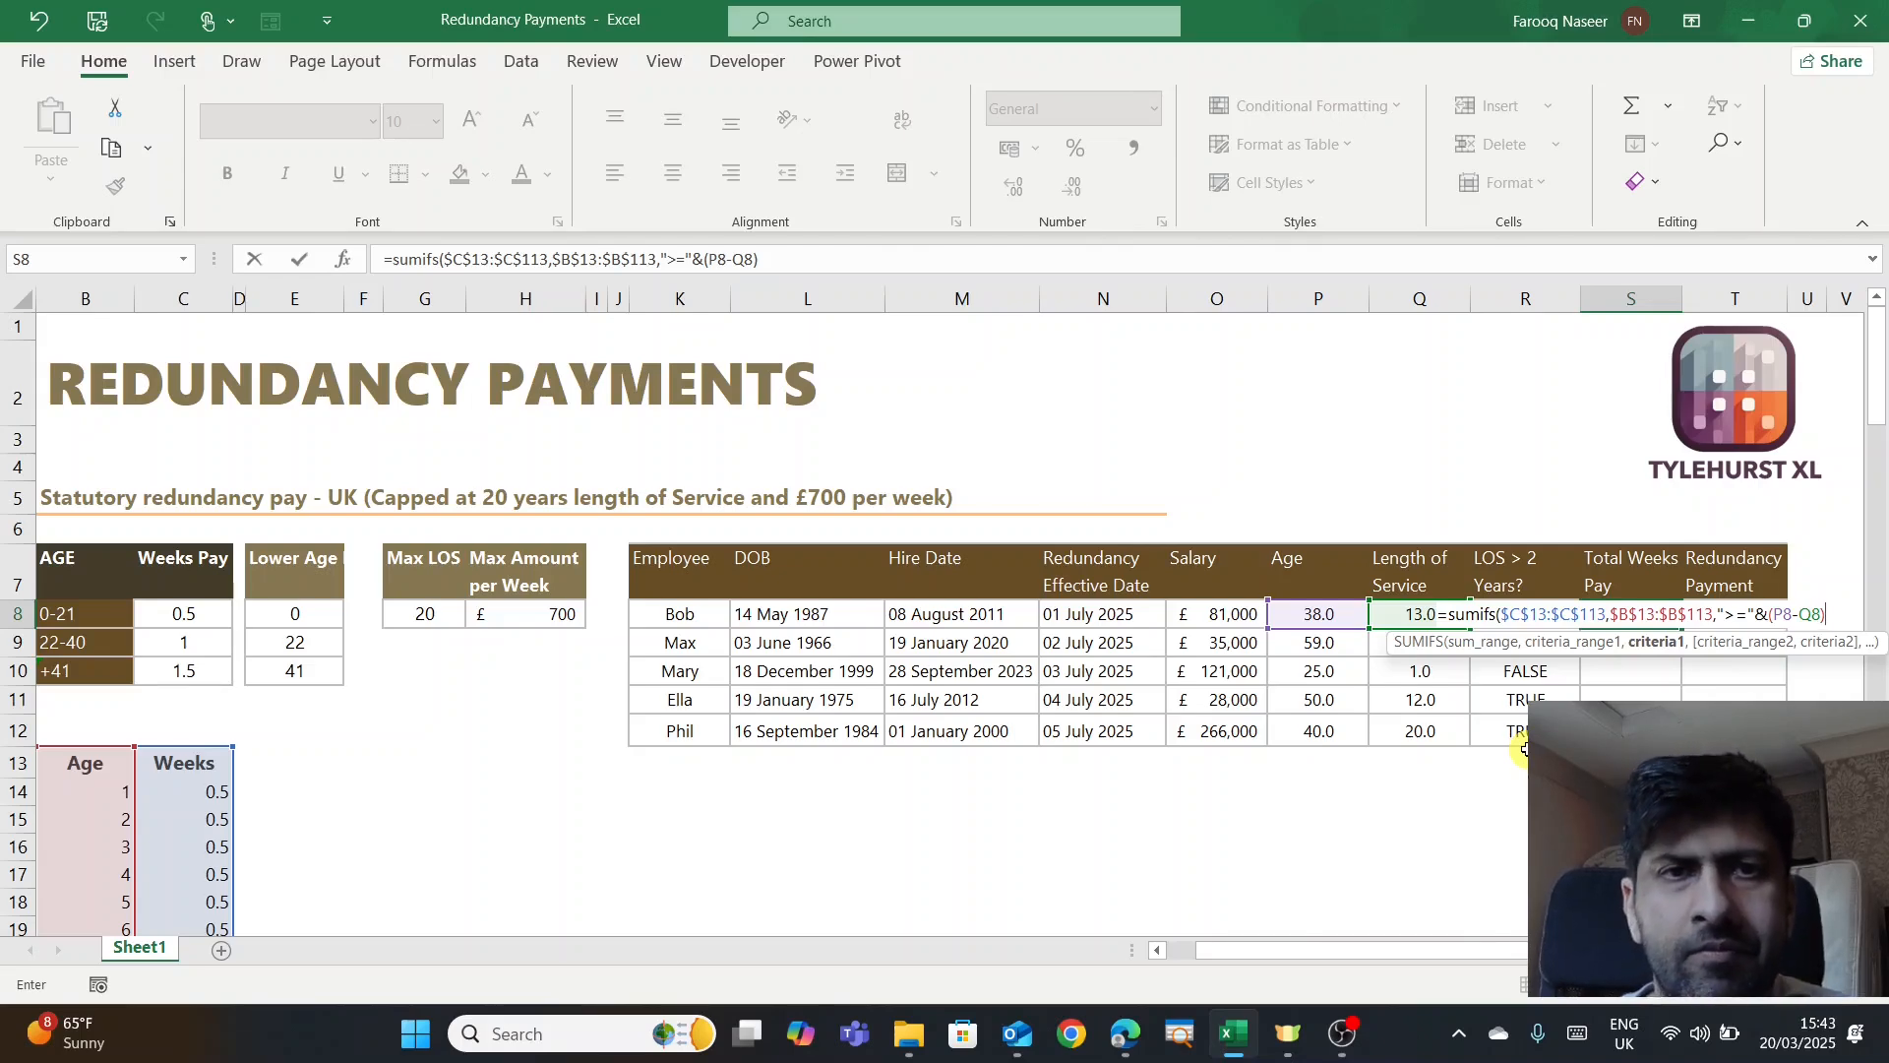
text(,)
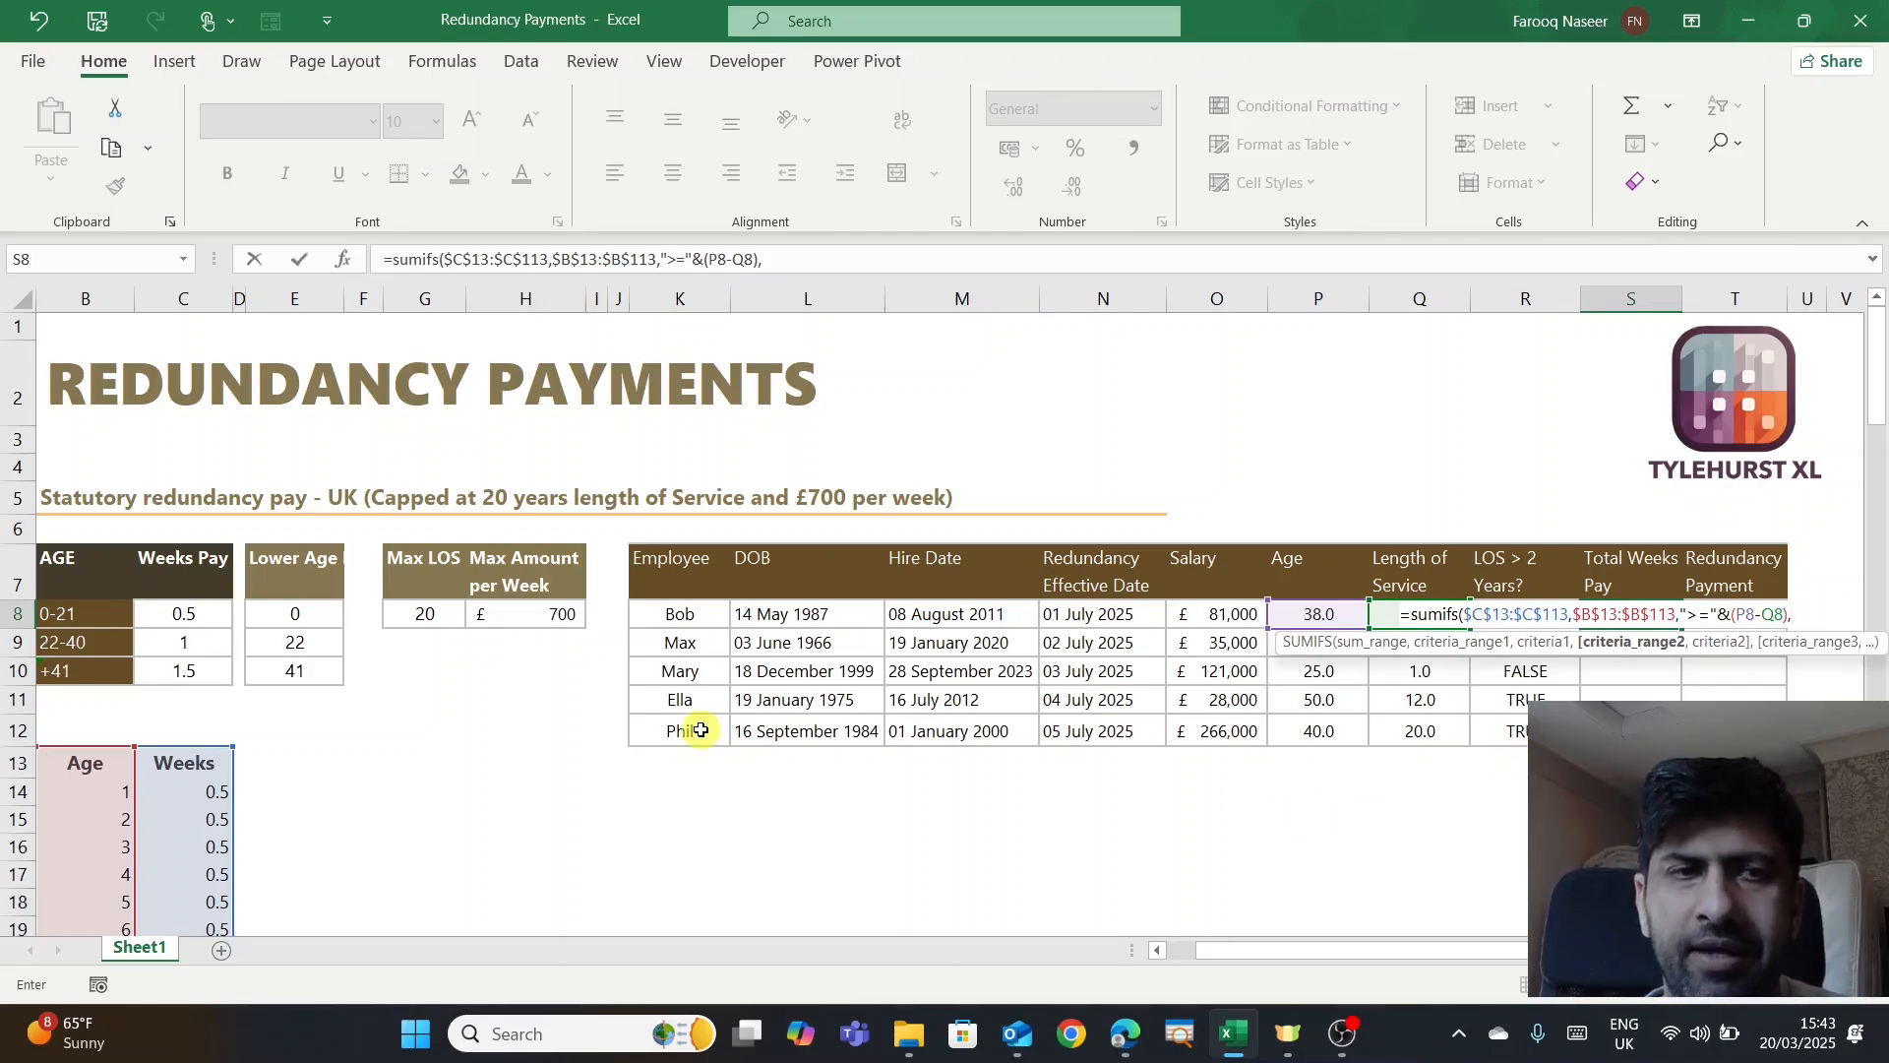
- Complete the SUMIFS in S8 with second criteria range $B$13:$B$113 and criterion "<"&P8, and enter the formula
click(87, 766)
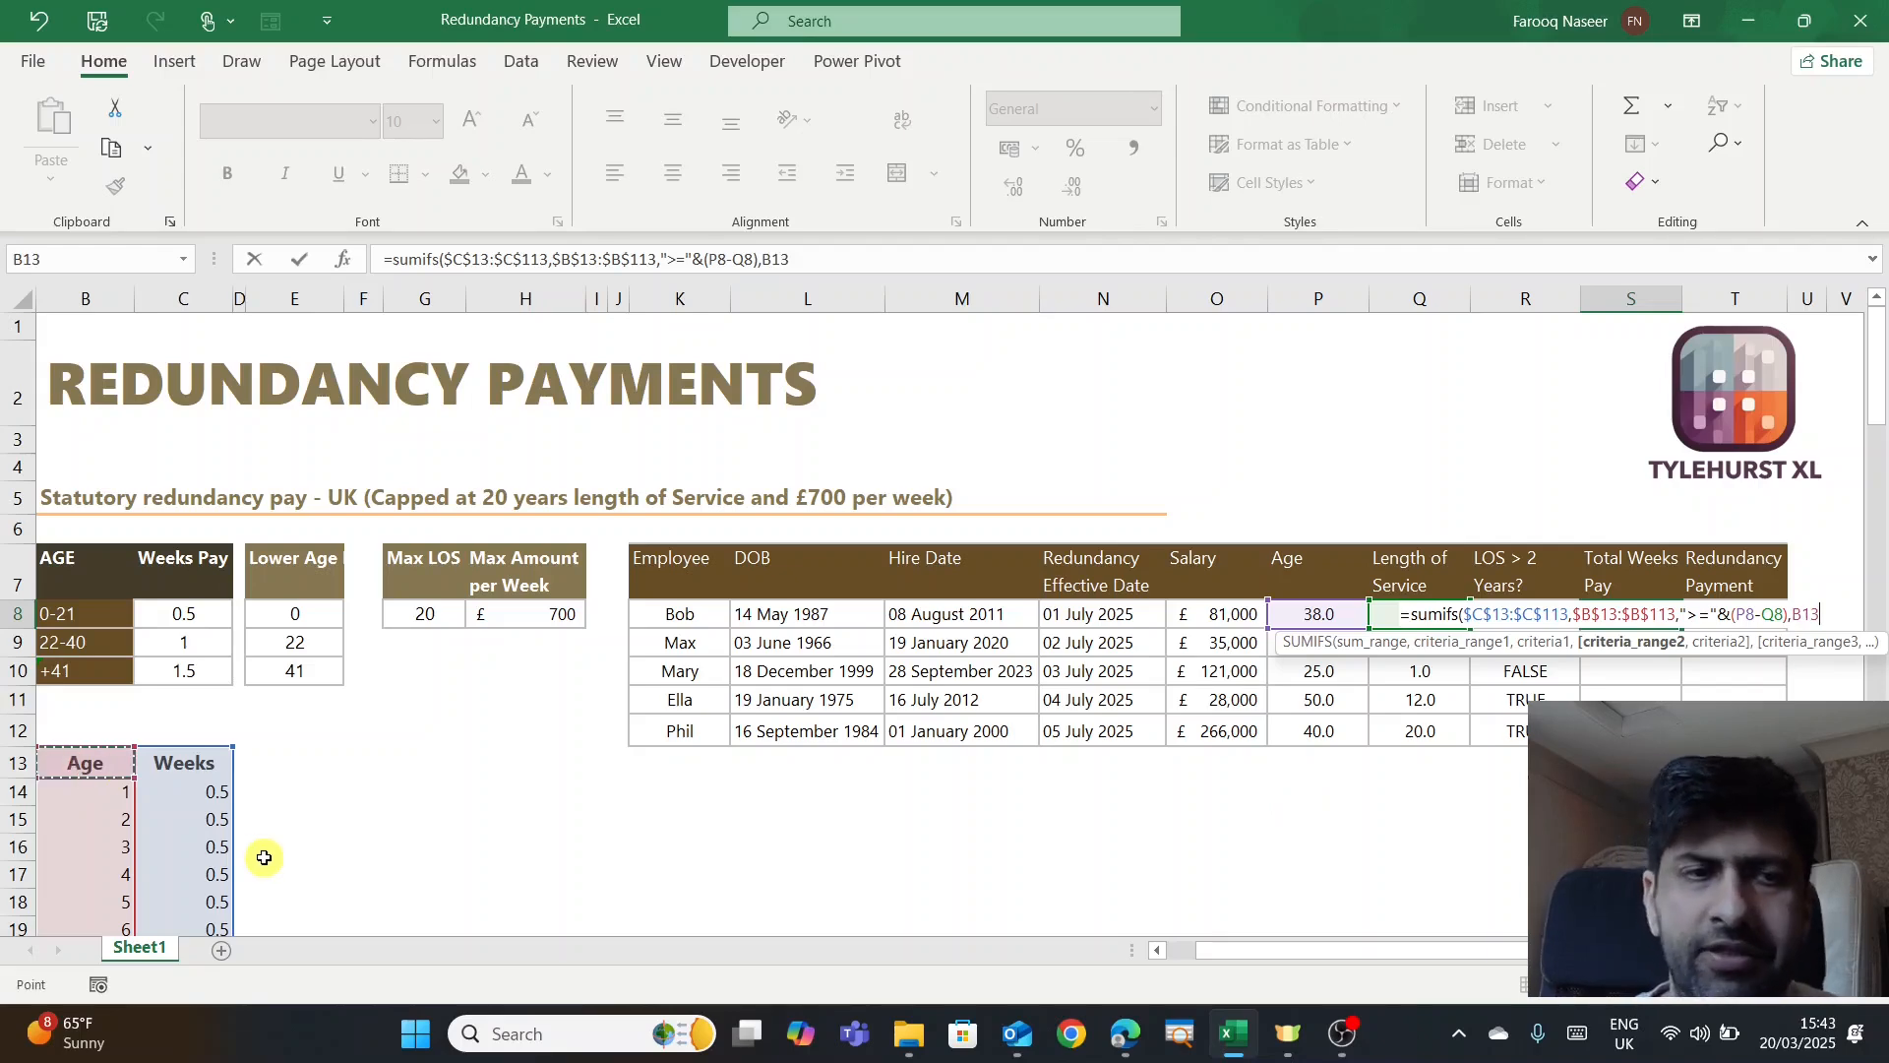
key(ctrl+shift+Down)
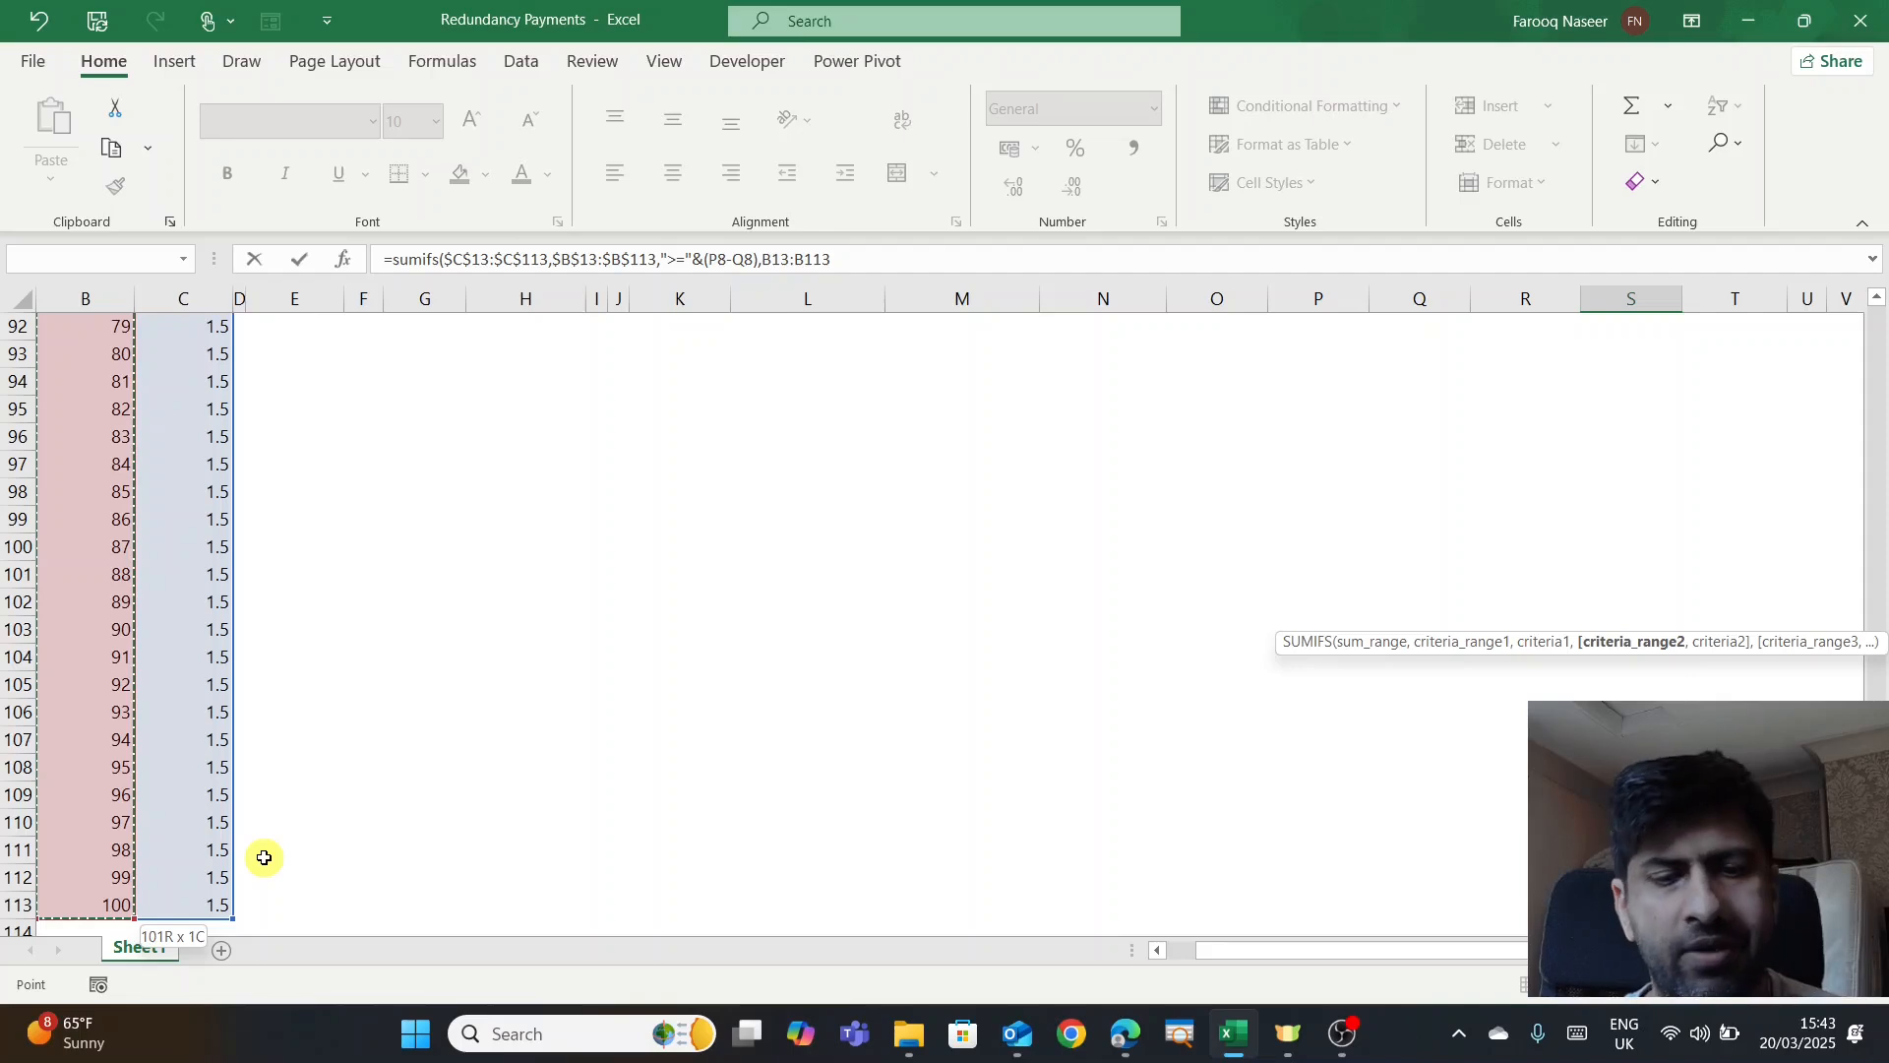
key(F4)
text(,)
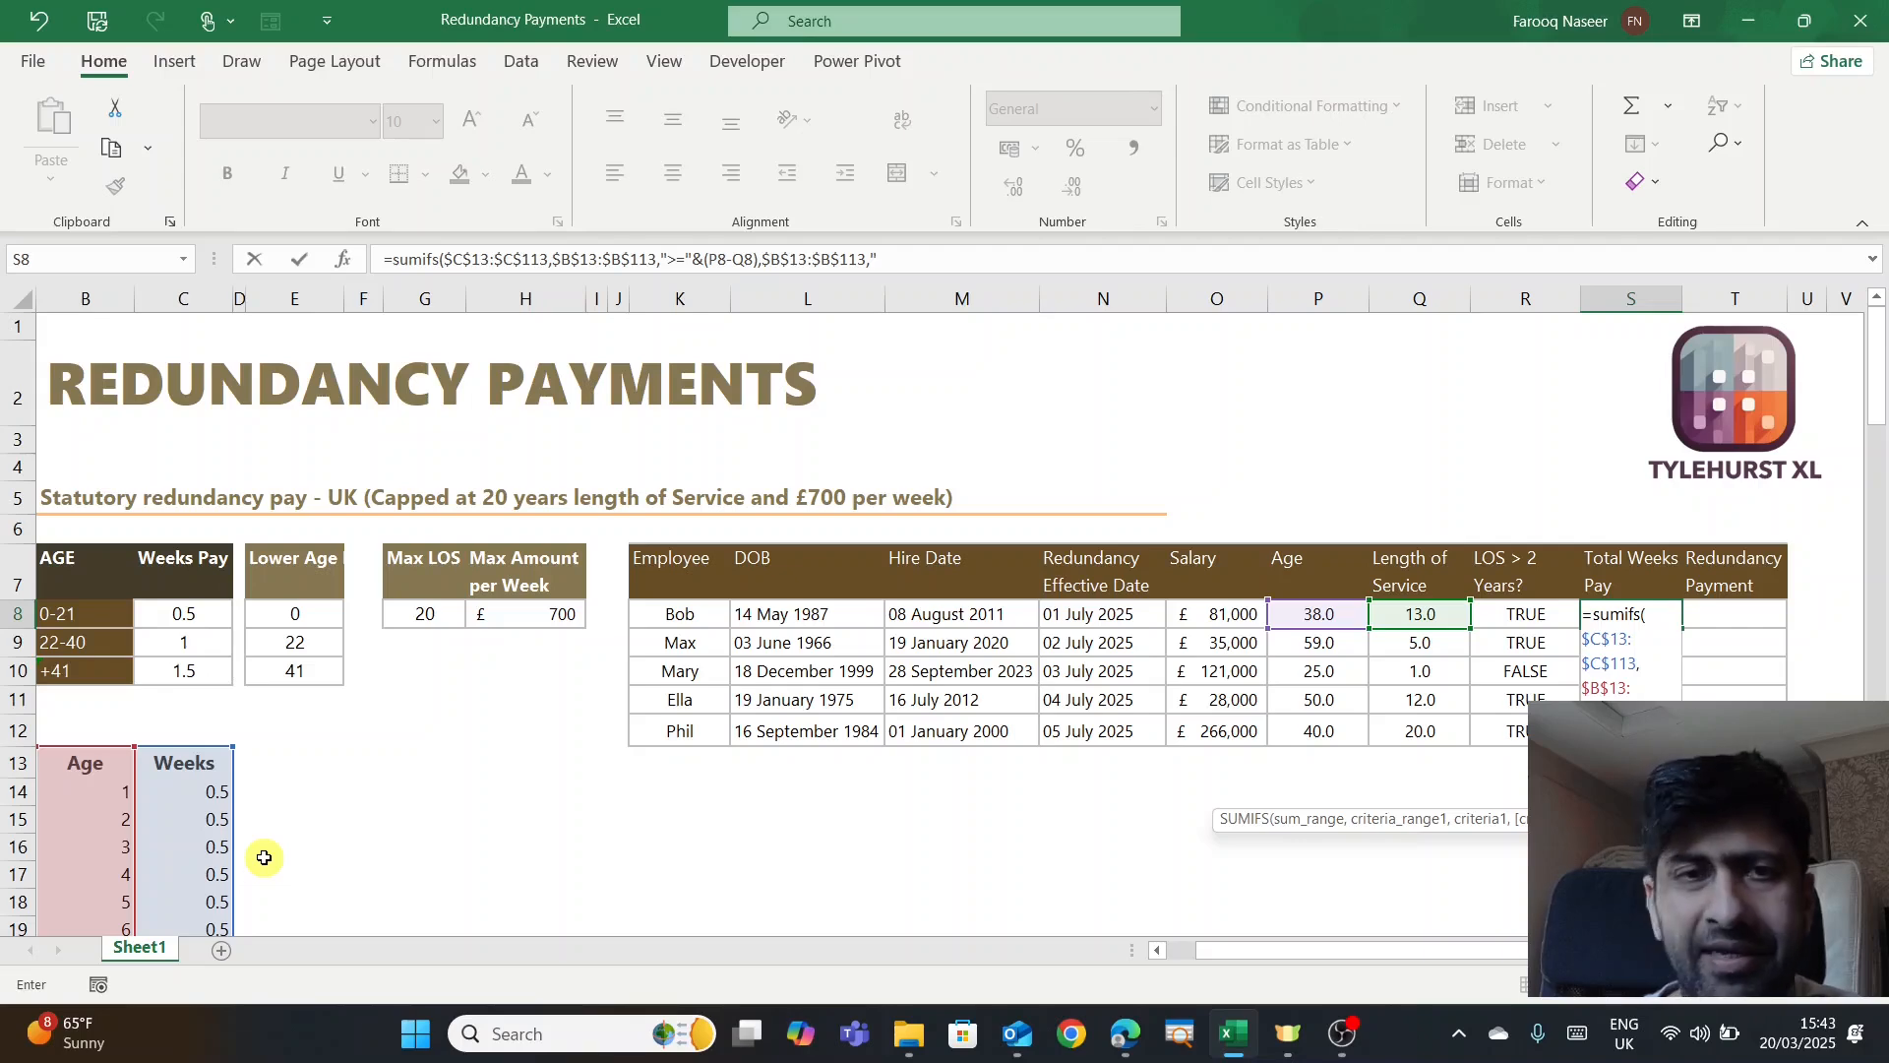
text("<")
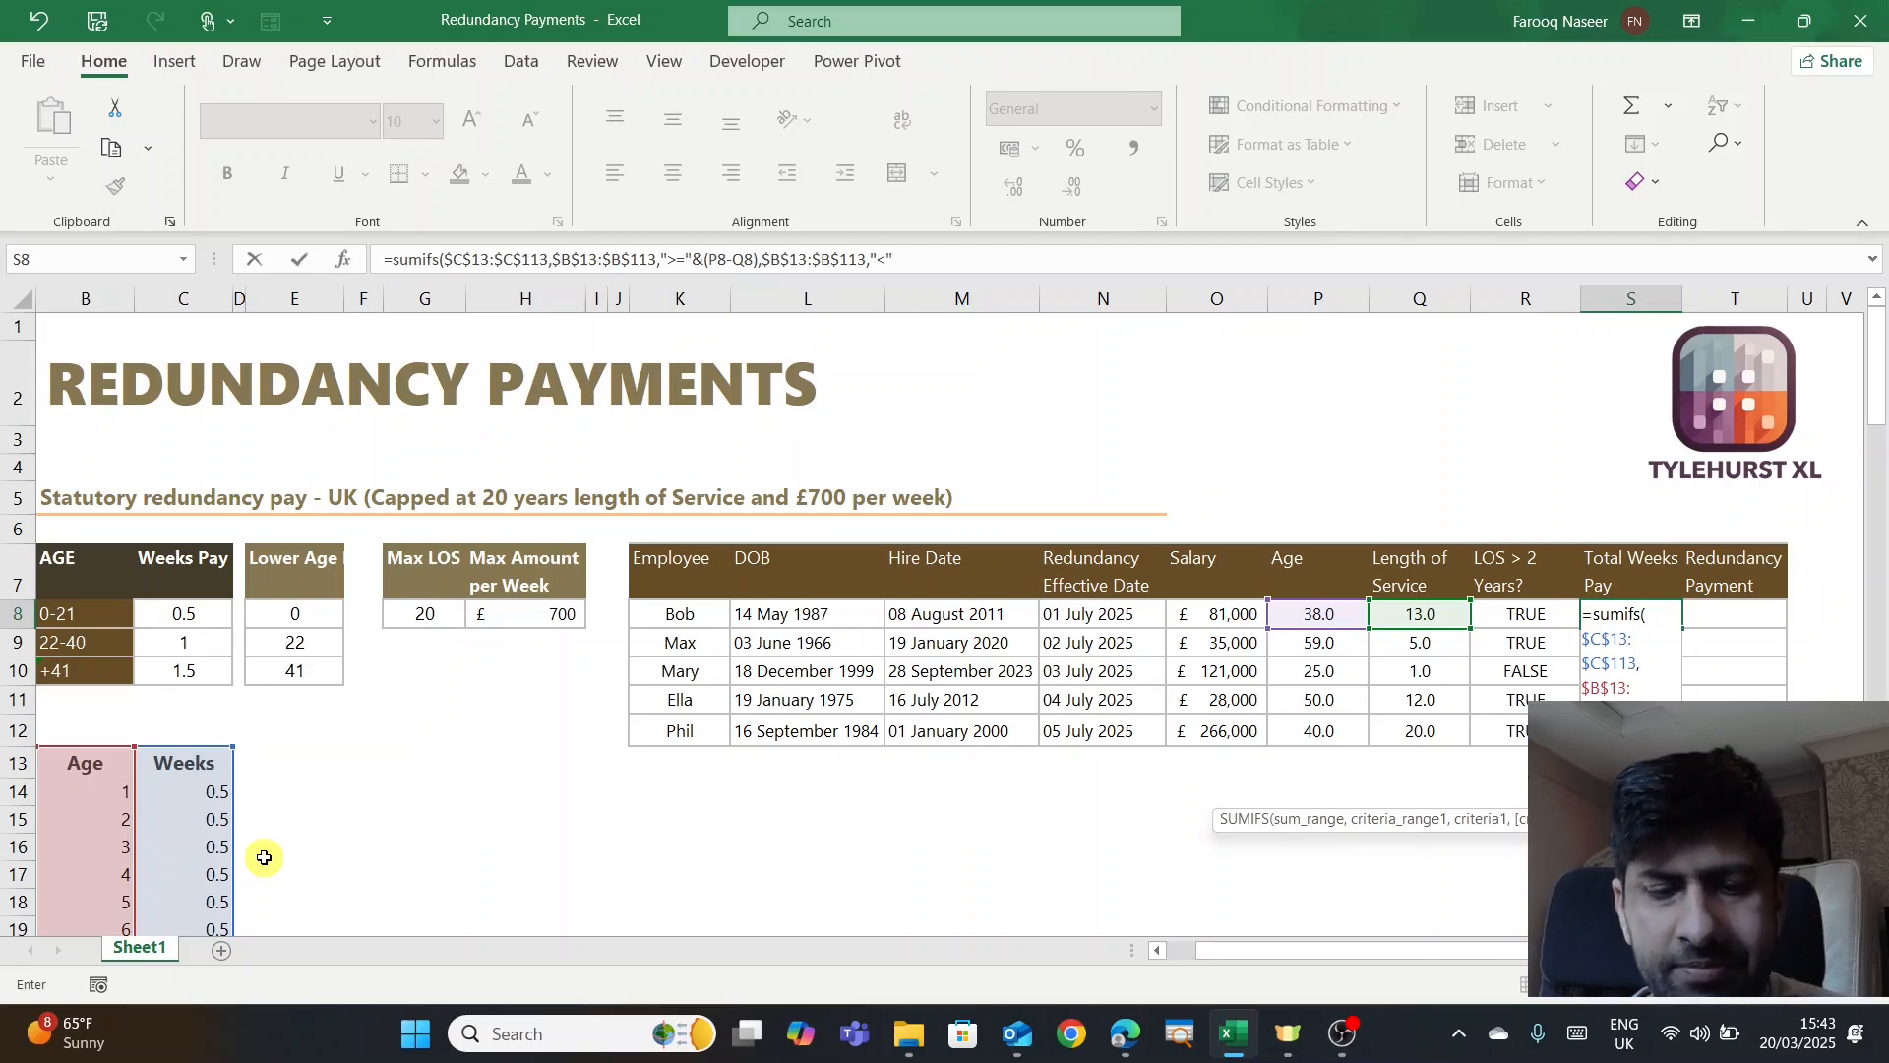
text(&)
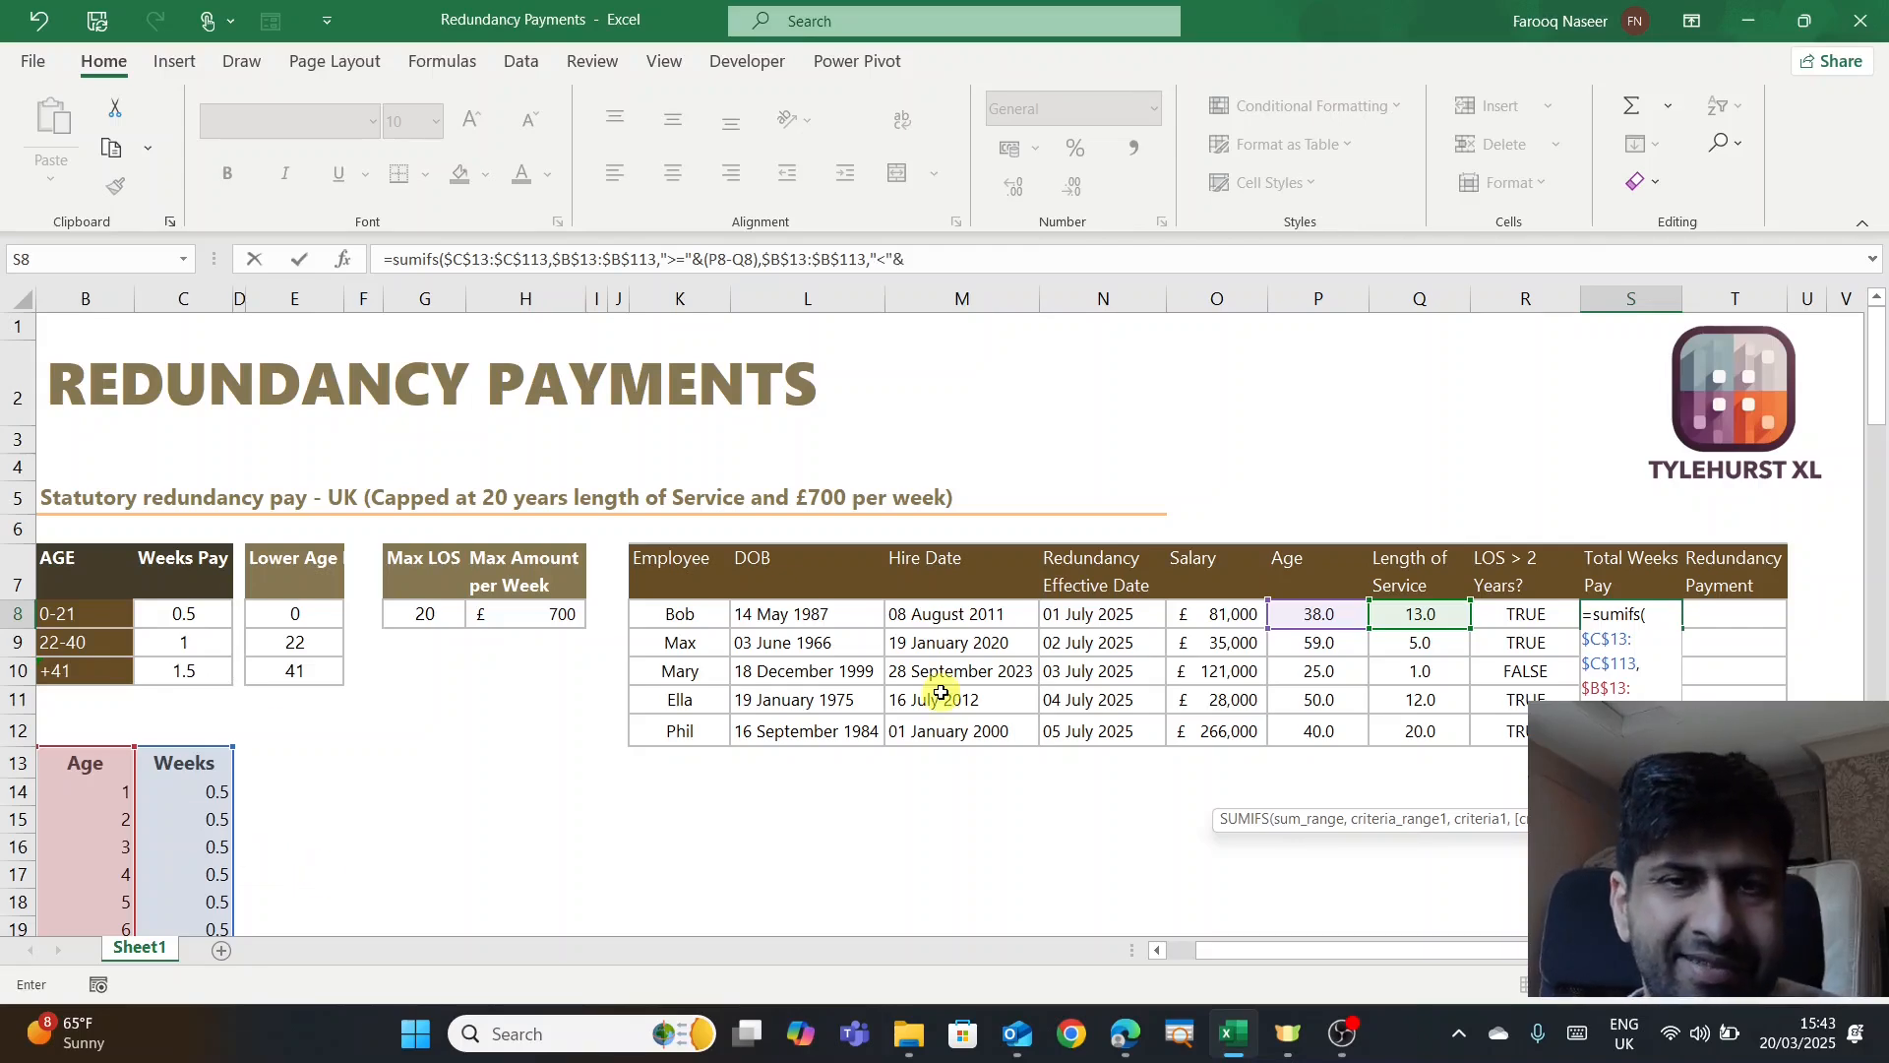
click(1307, 614)
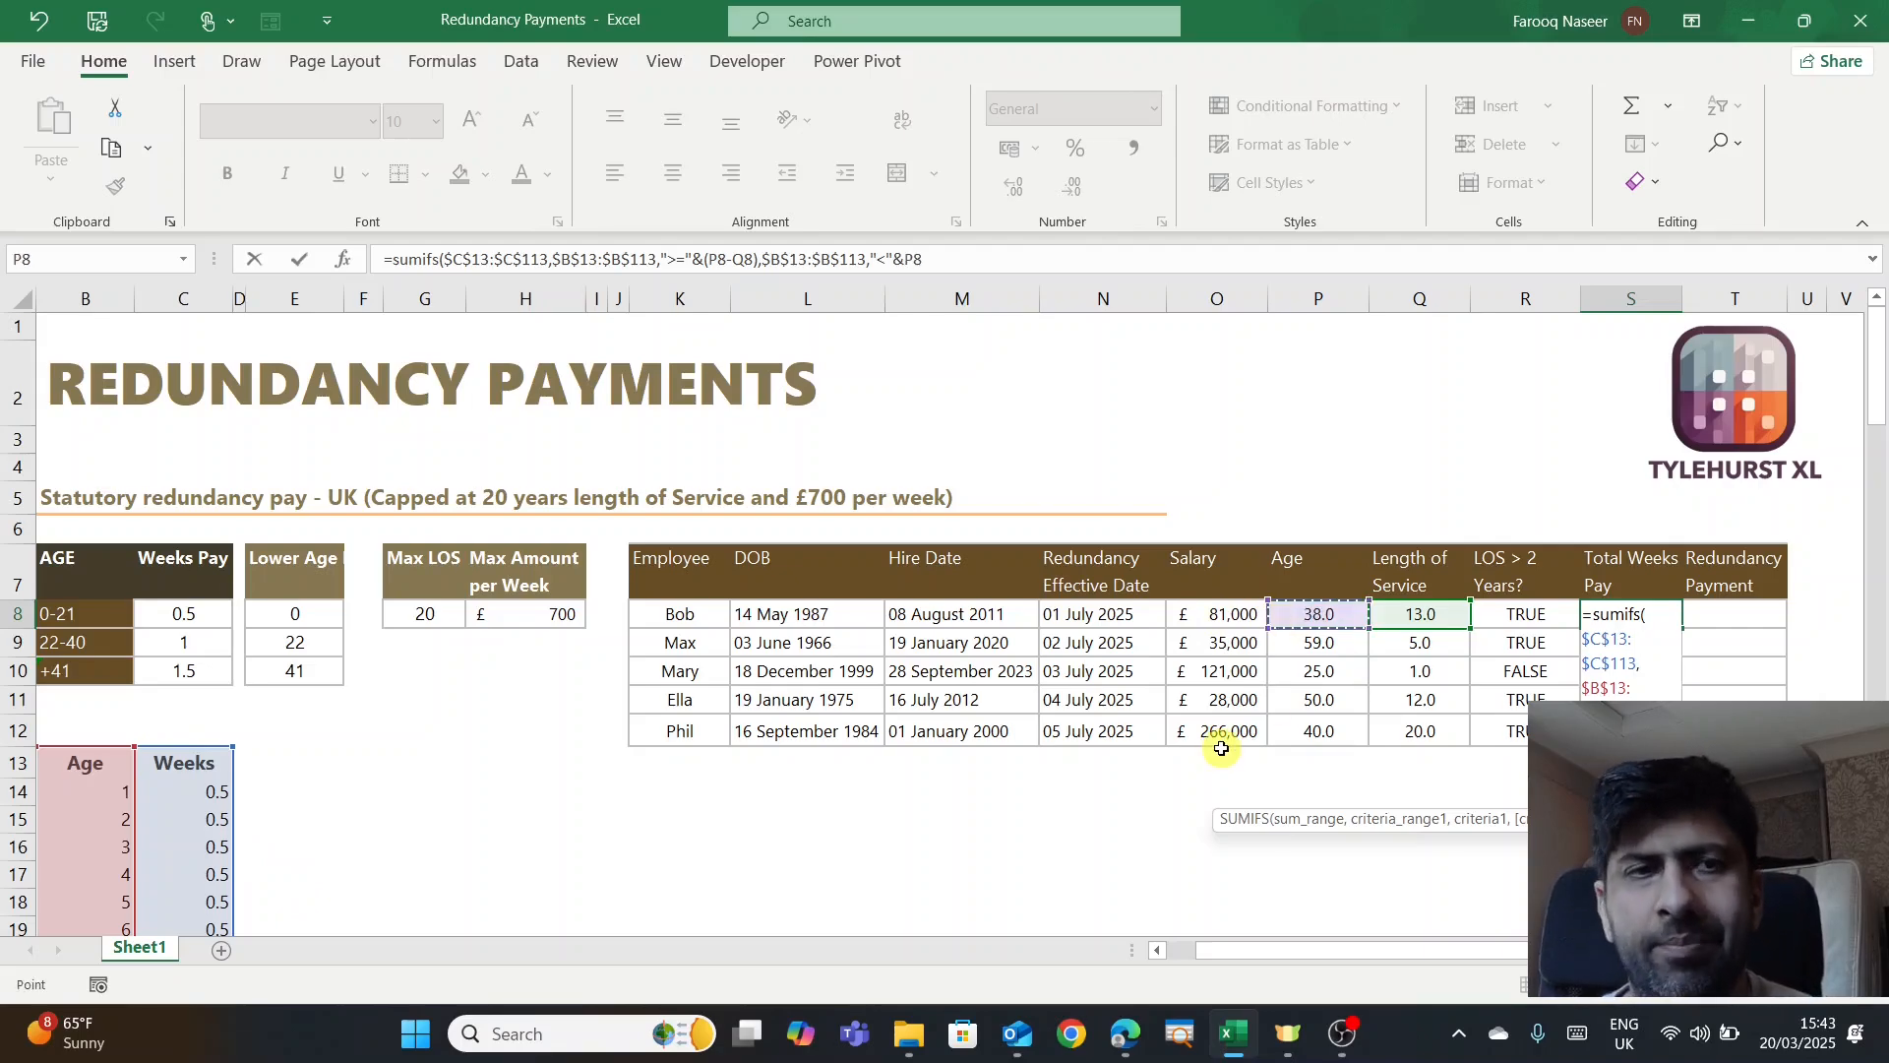
text())
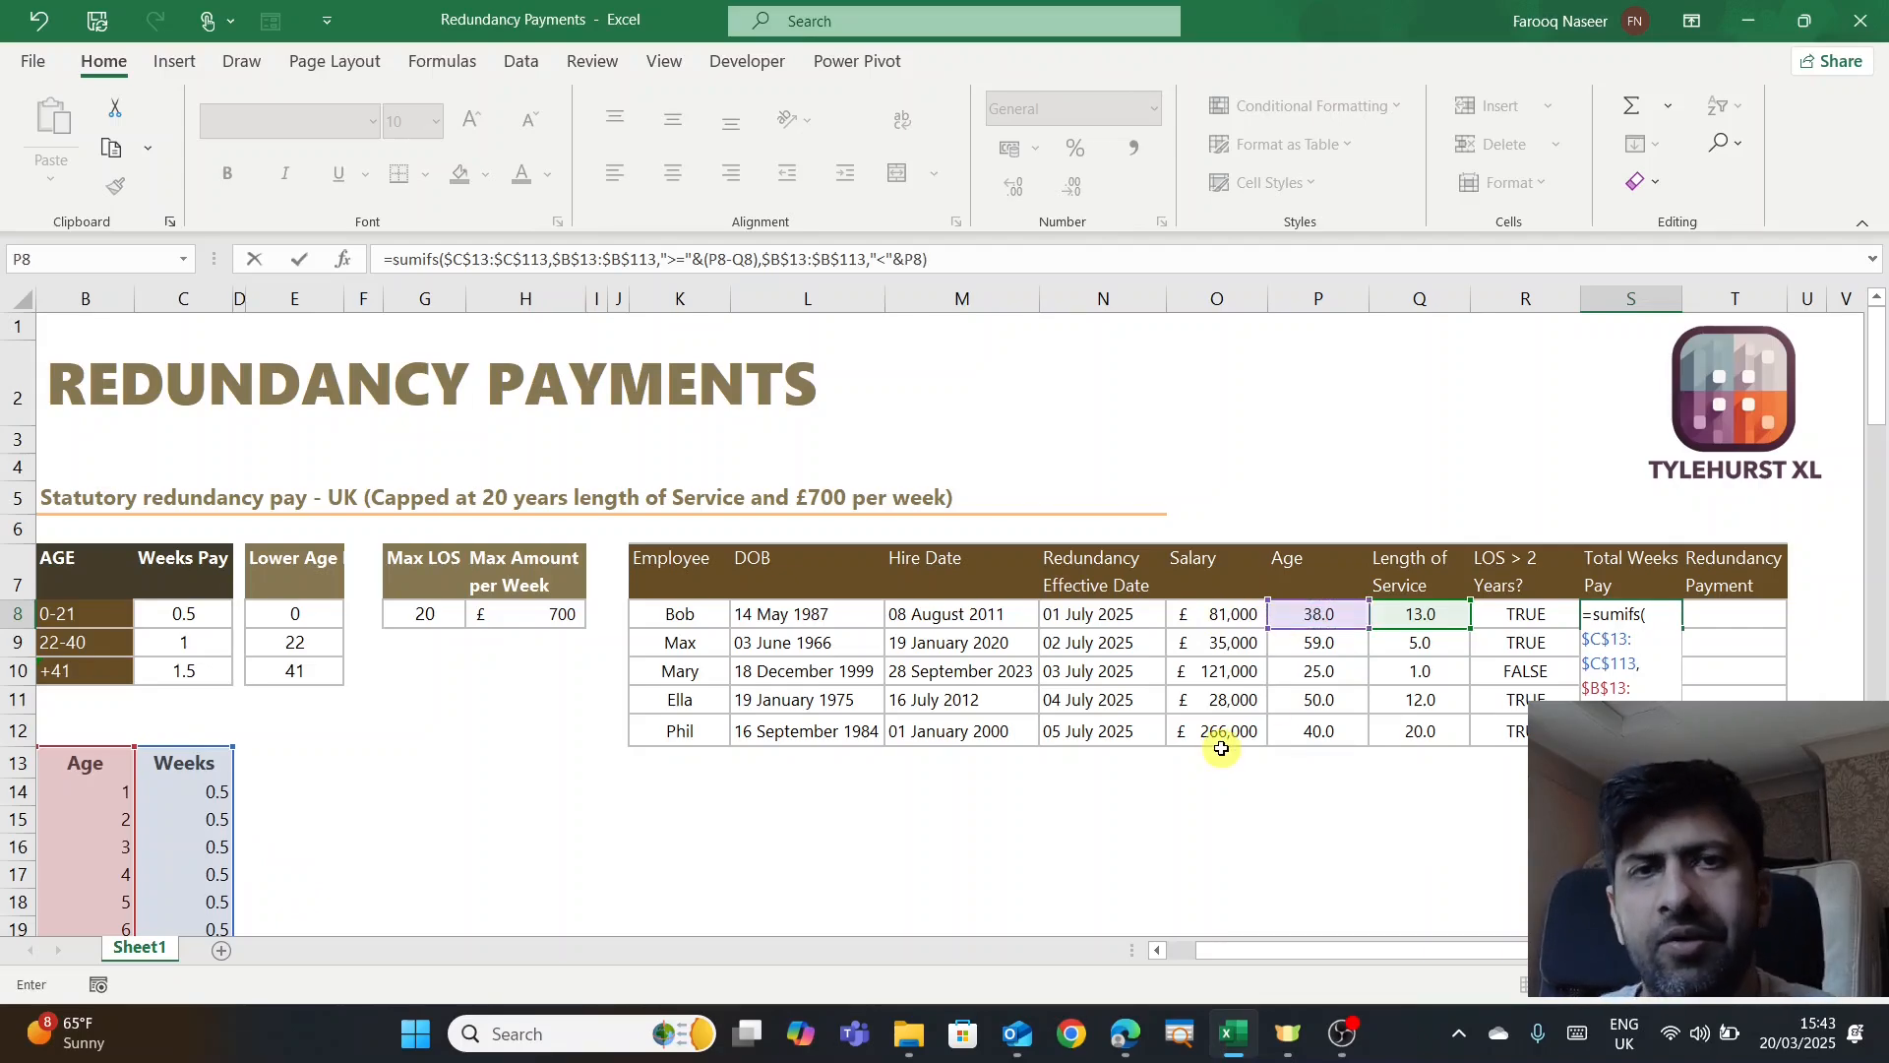
key(Return)
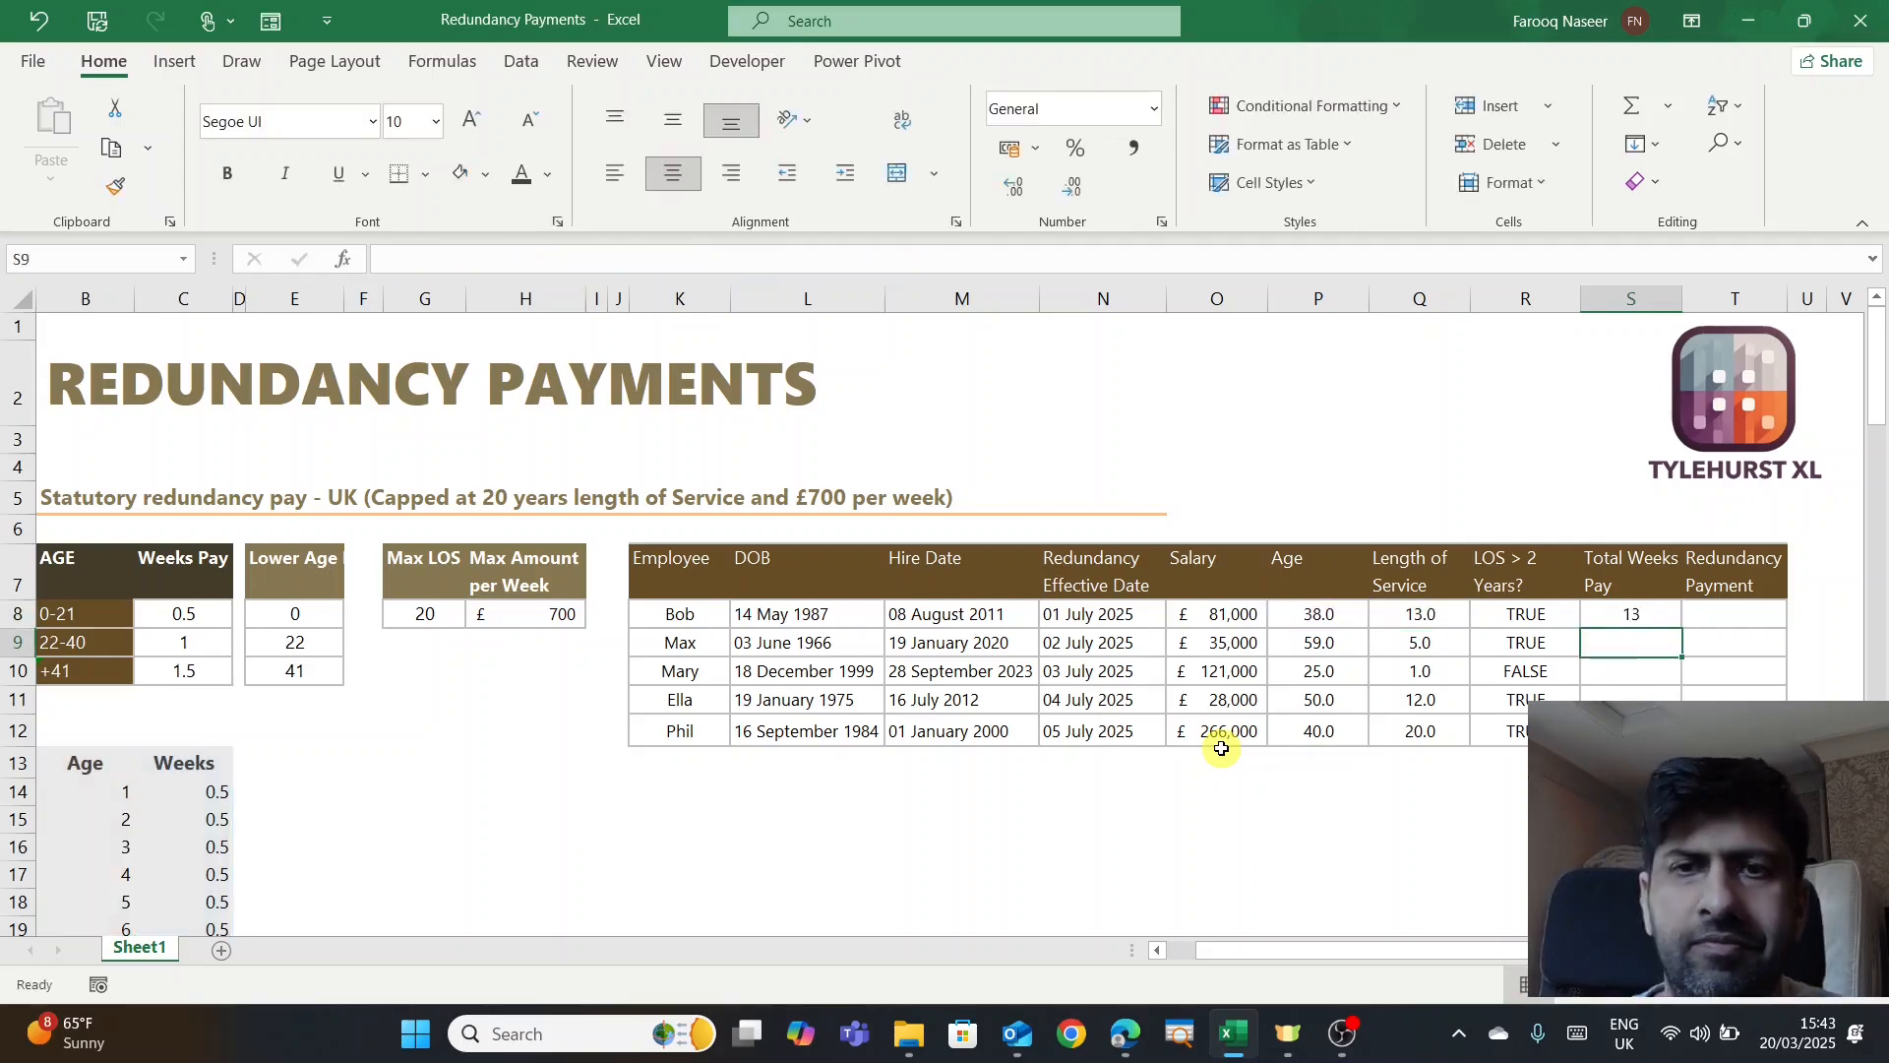
- Fill the S8 formula down the Total Weeks Pay column and check the copied formula in S10
click(1634, 616)
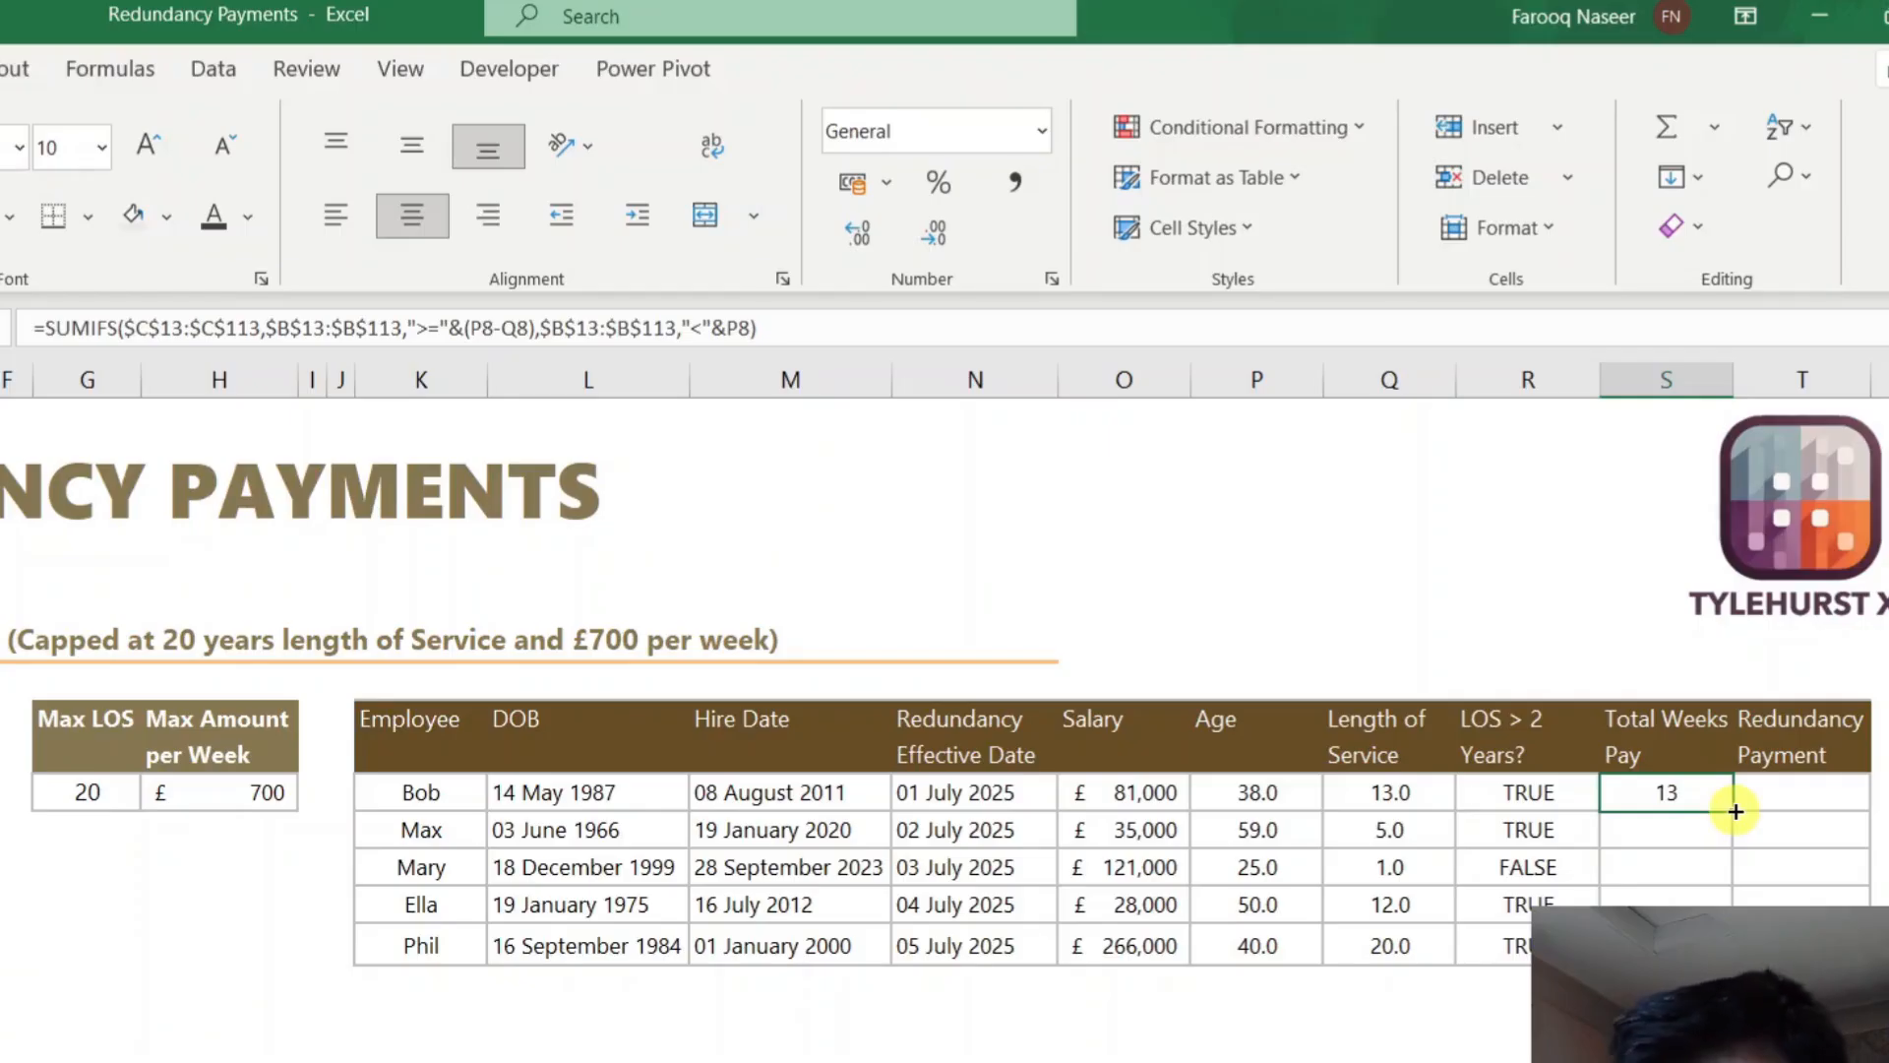
double_click(1736, 811)
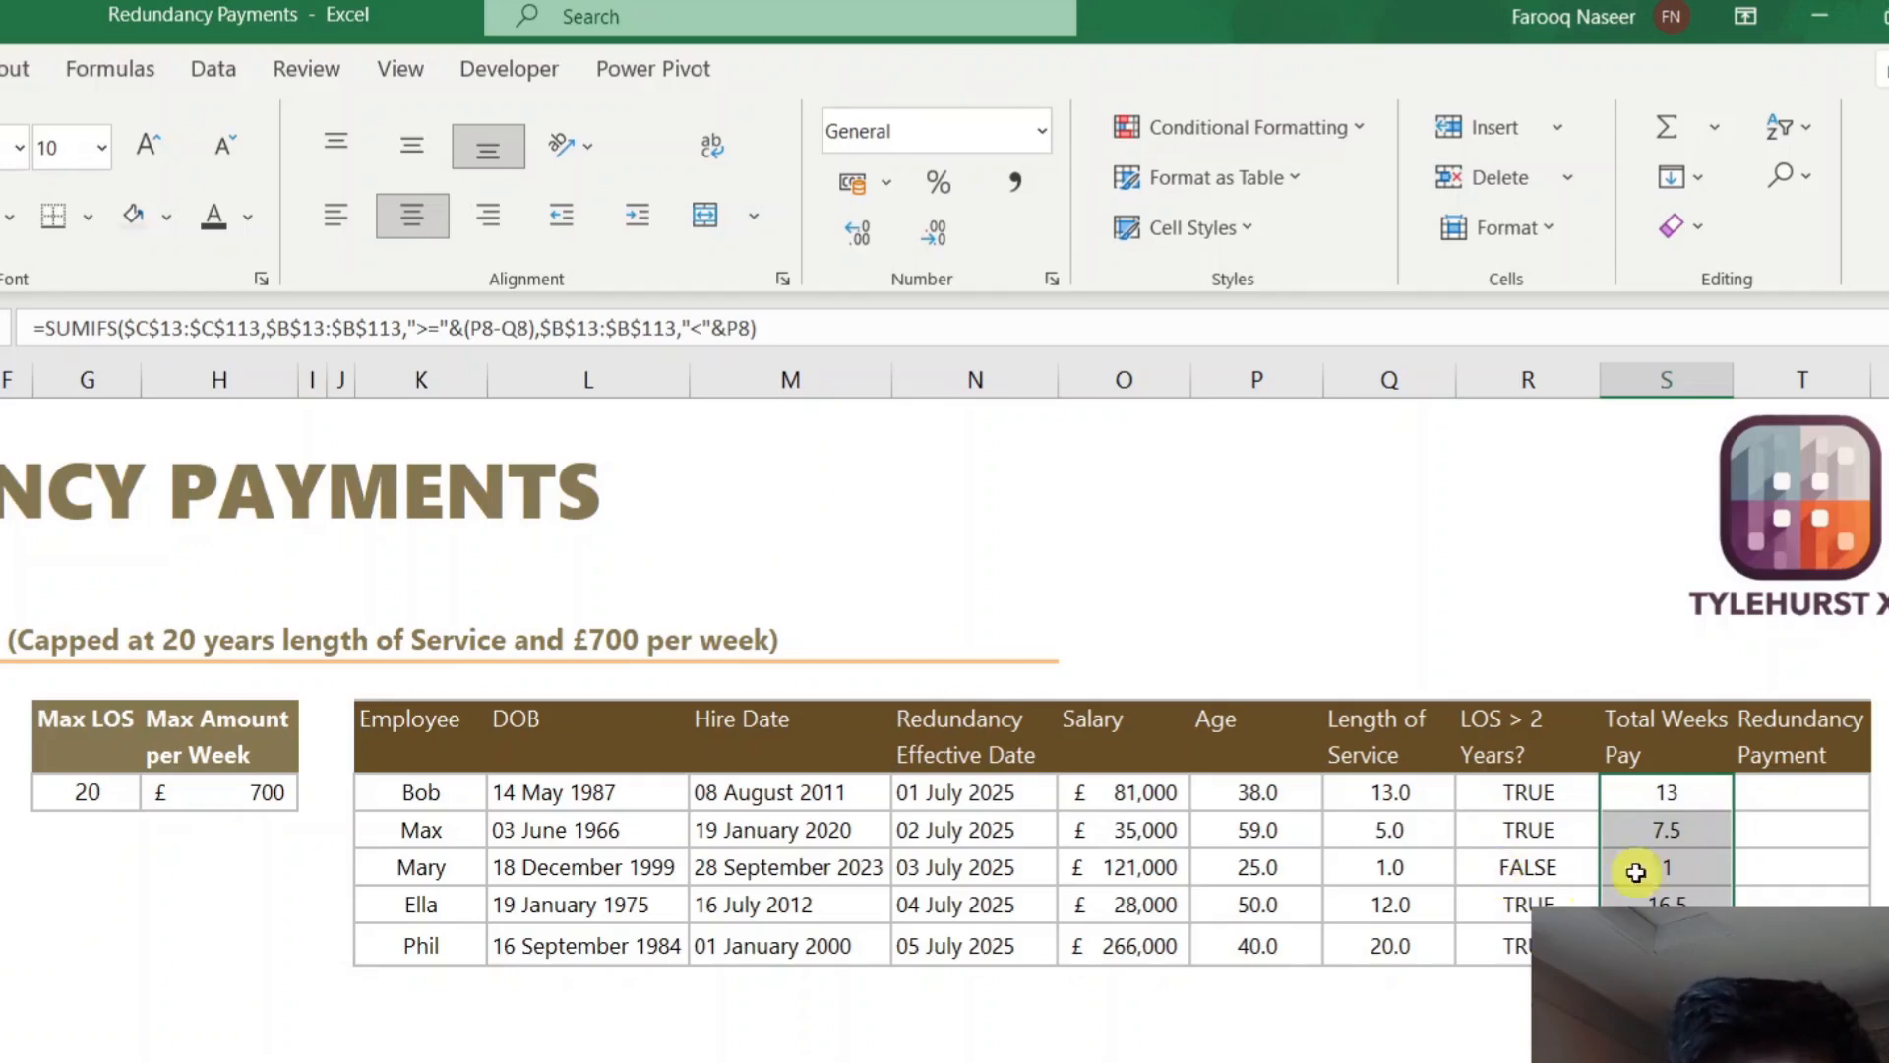
click(1670, 866)
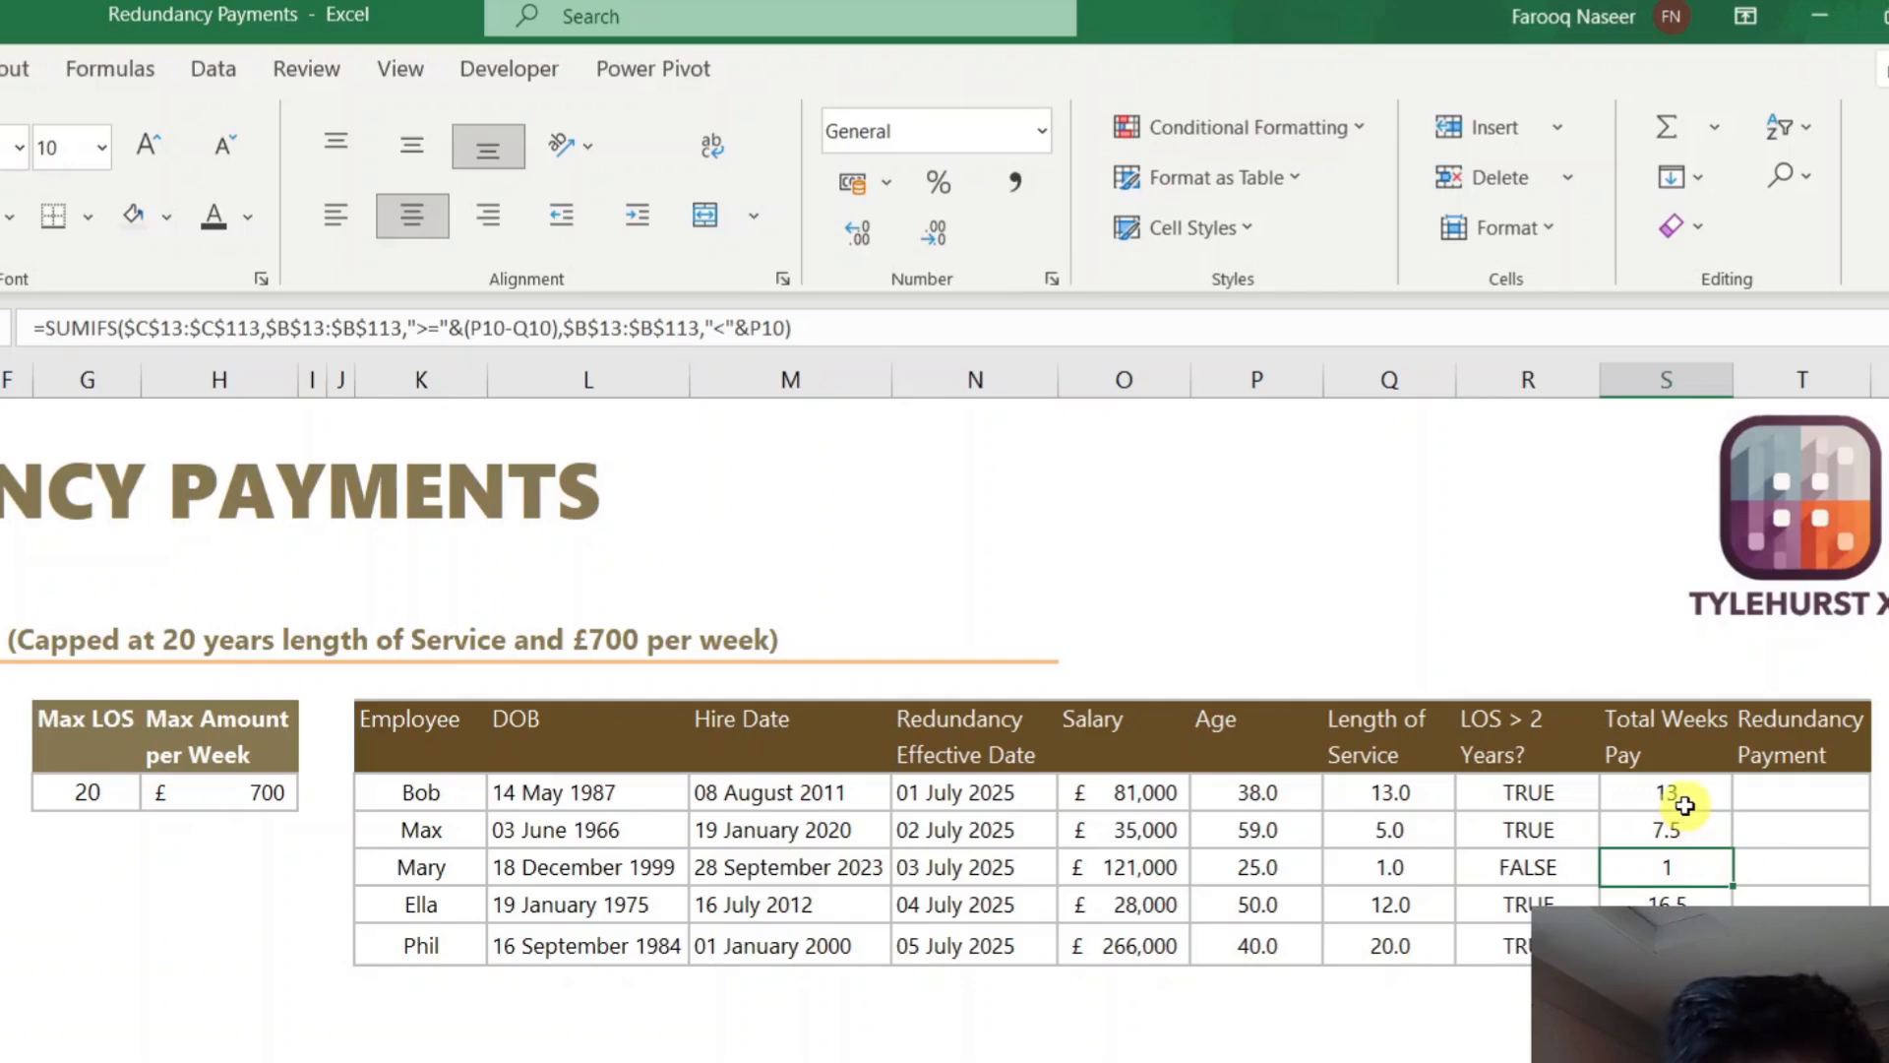
- Multiply the SUMIFS formula in S8 by the eligibility result in R8
click(1678, 795)
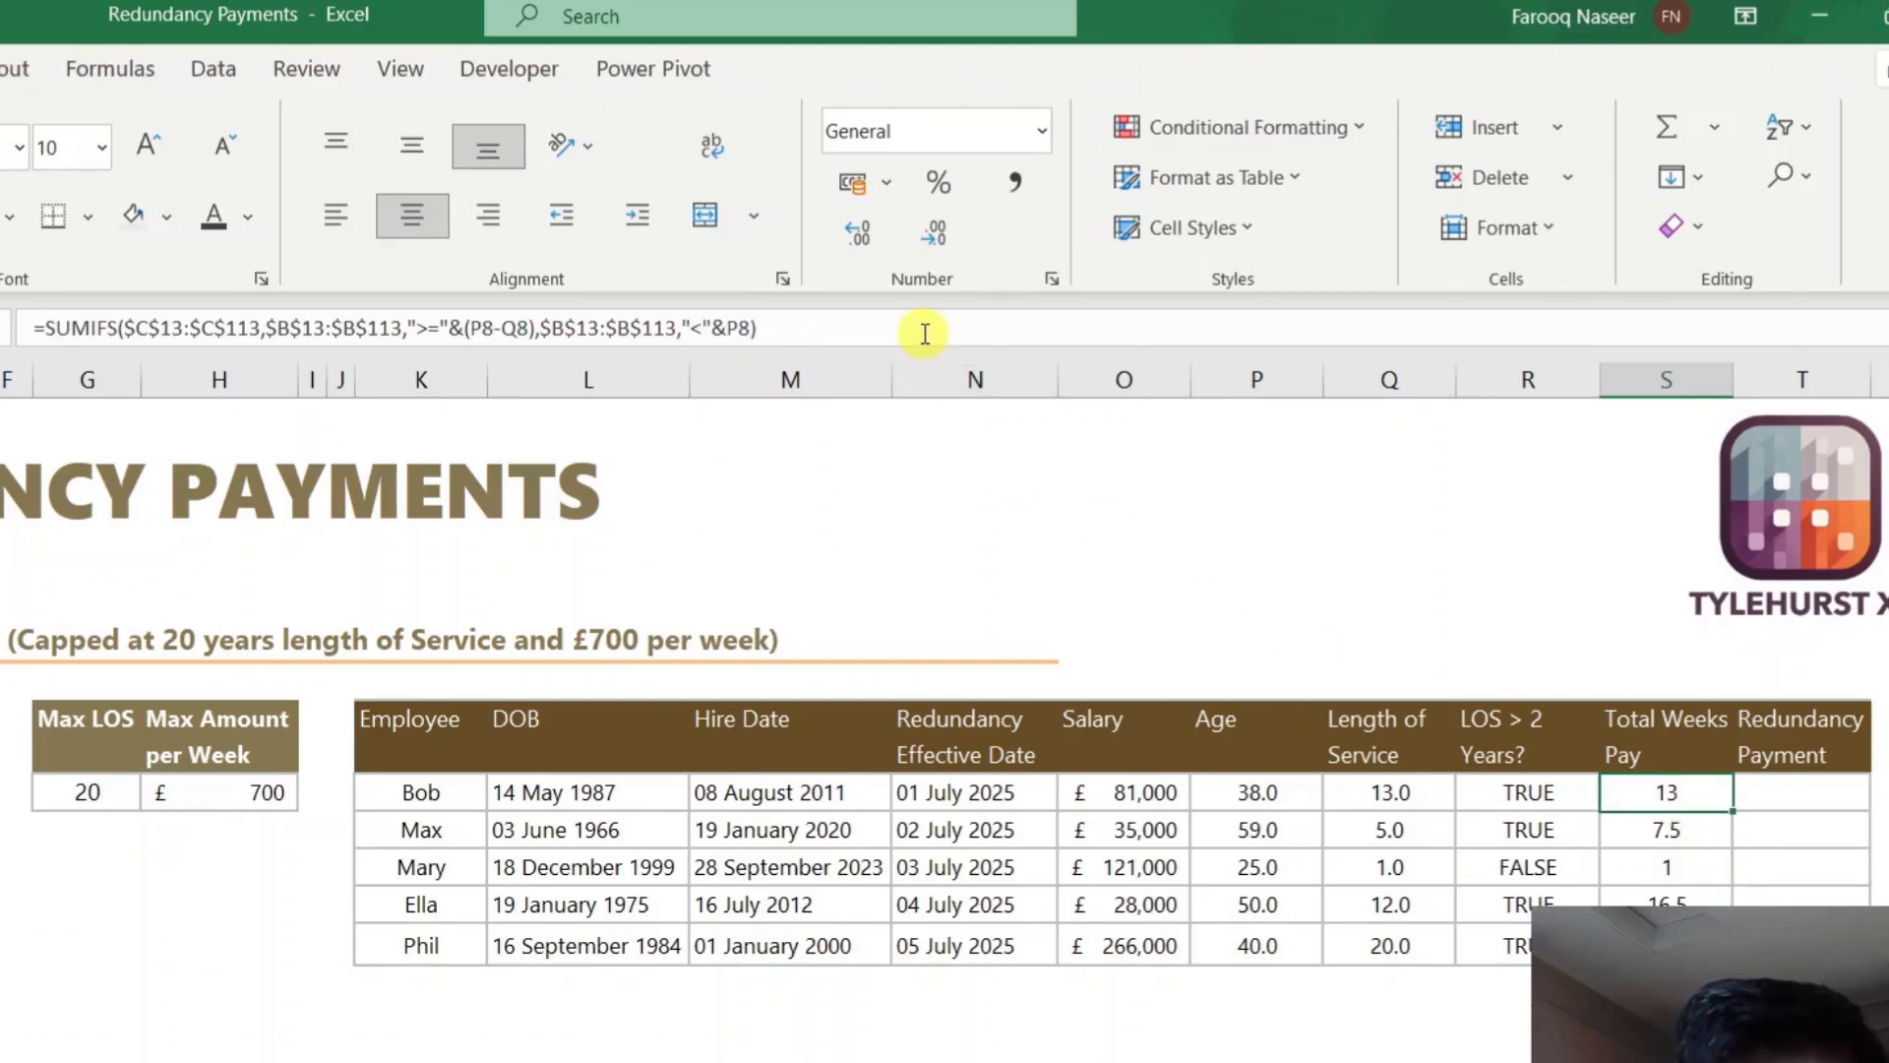
click(919, 334)
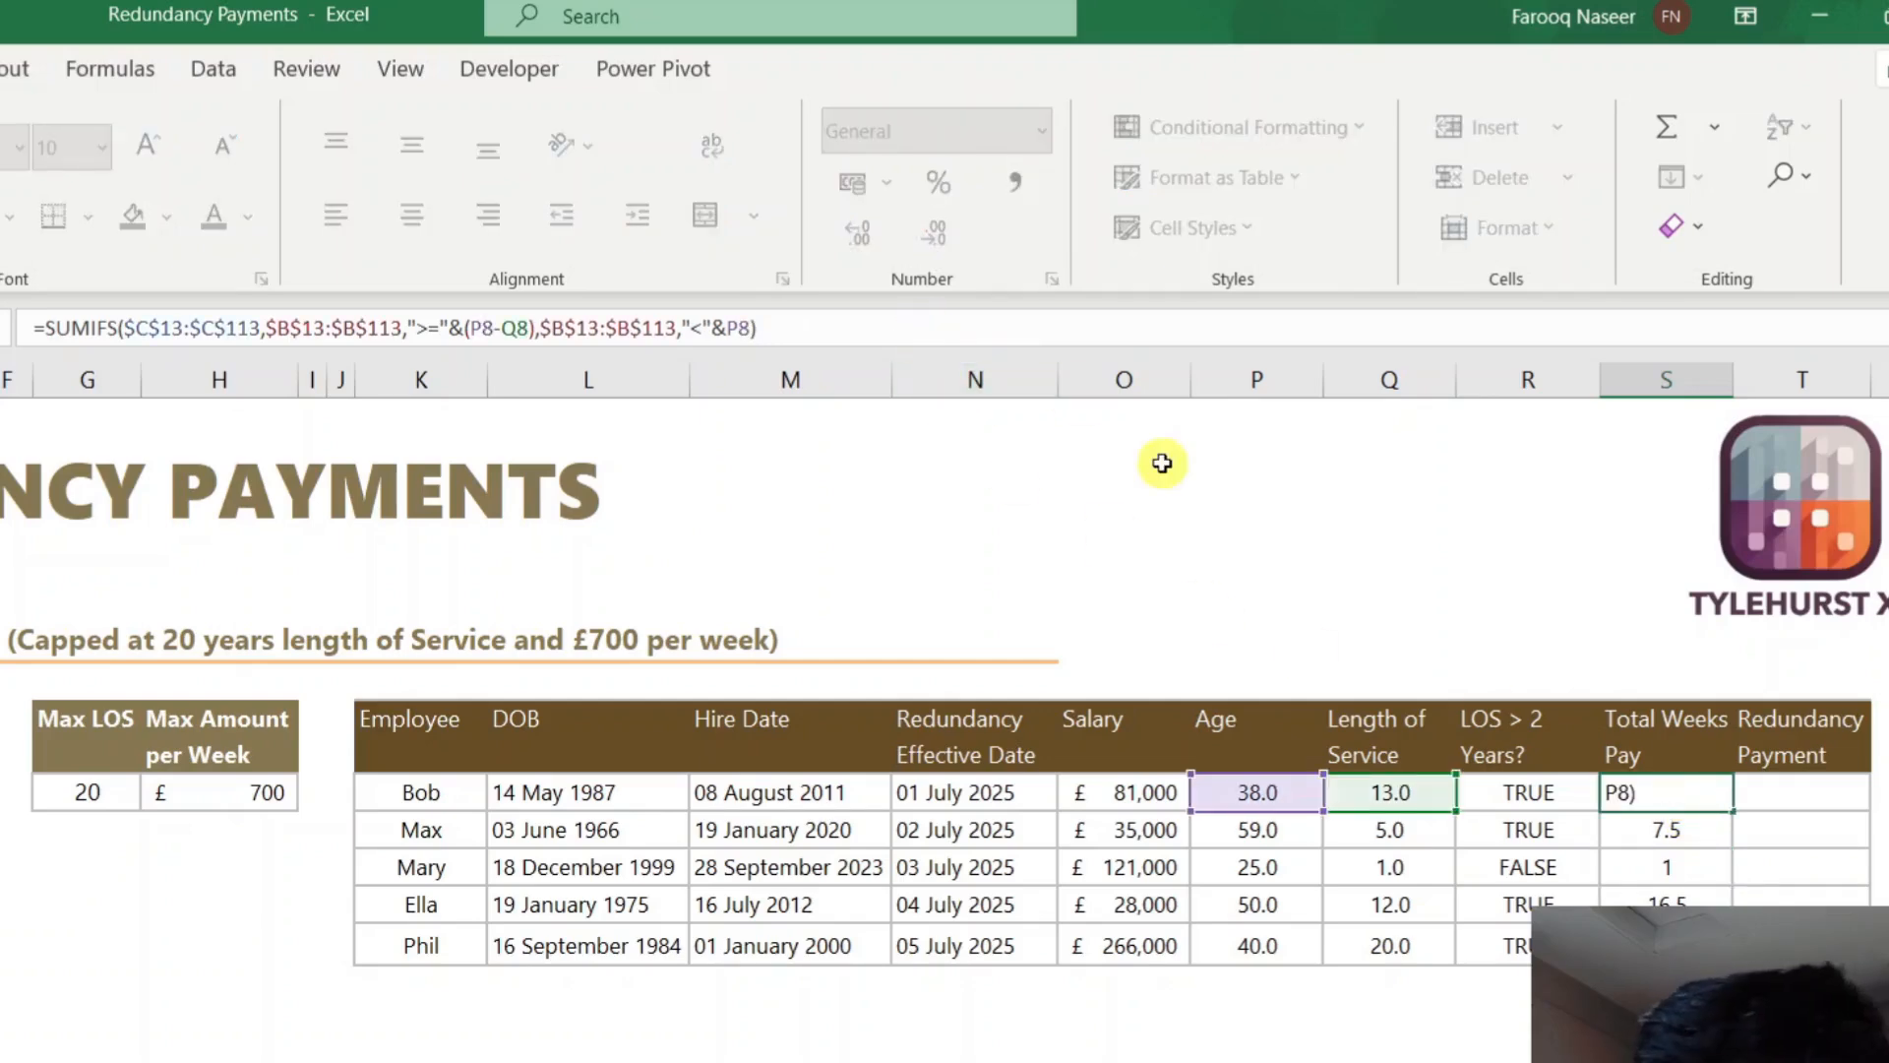
text(*)
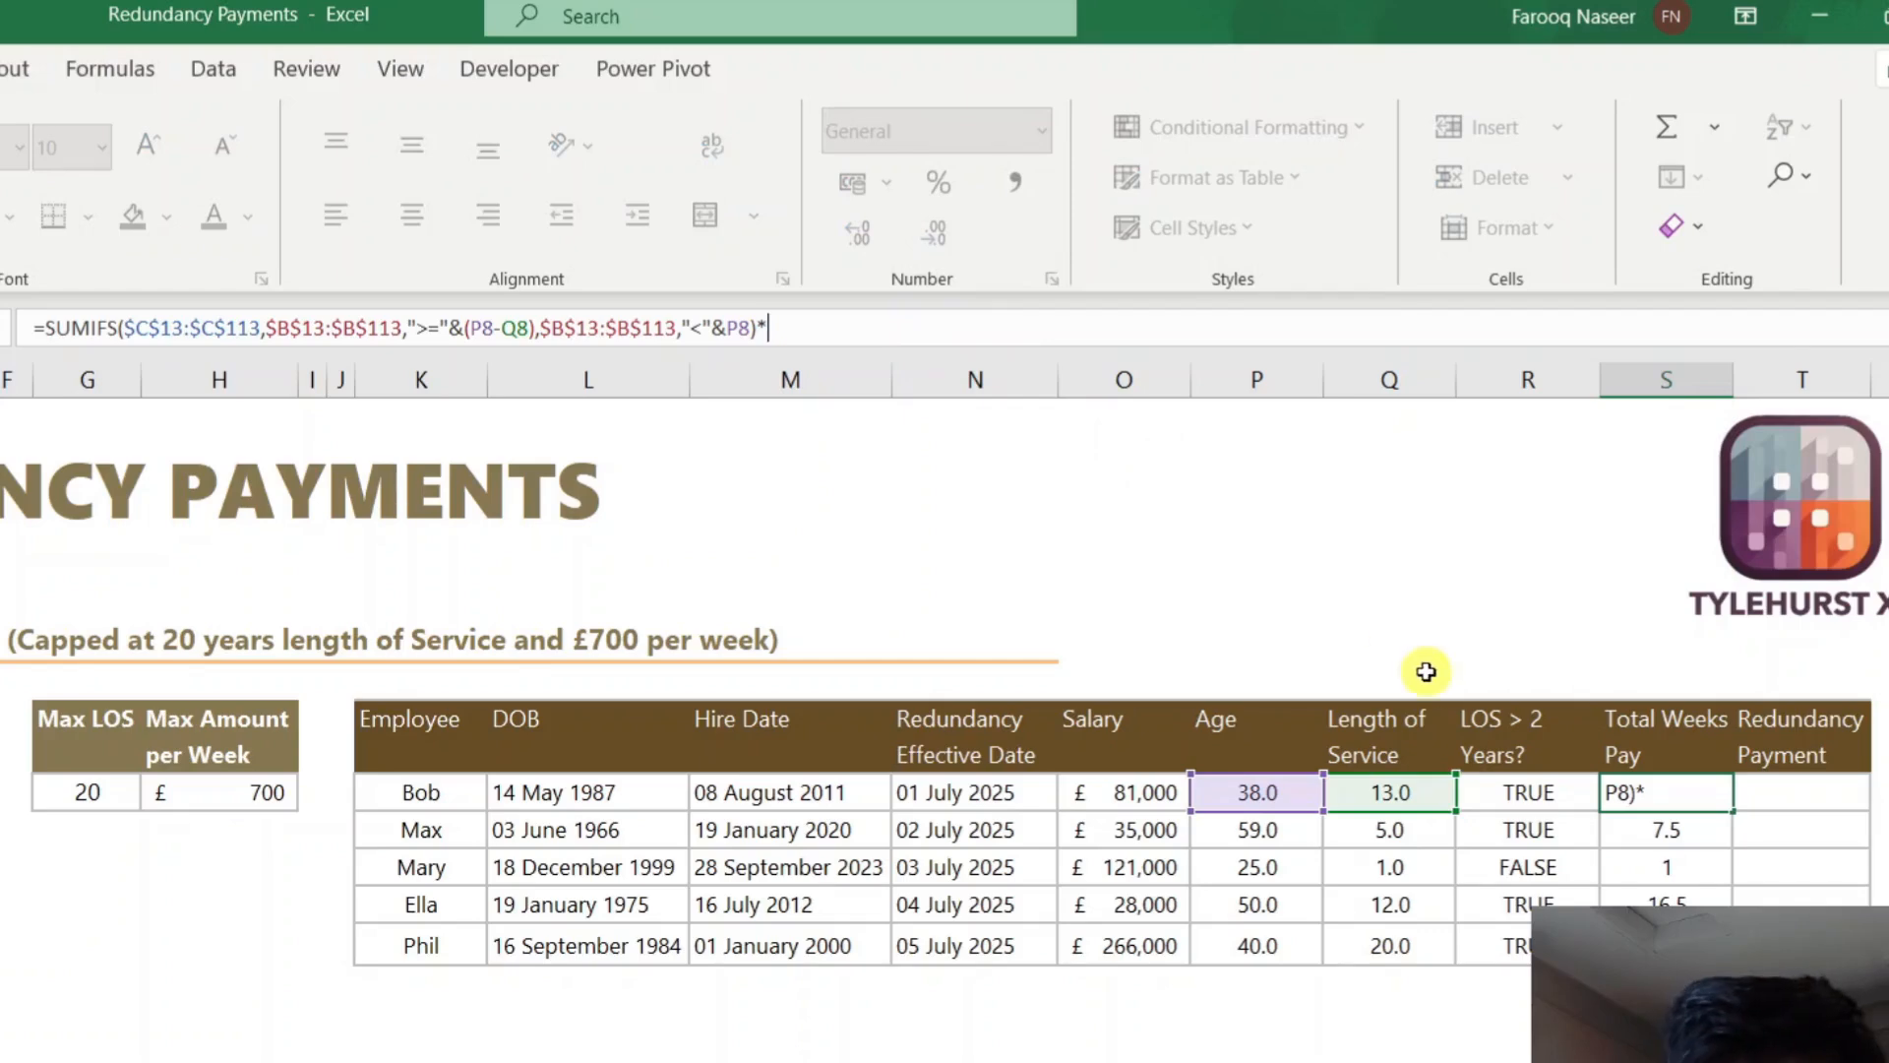
click(1530, 793)
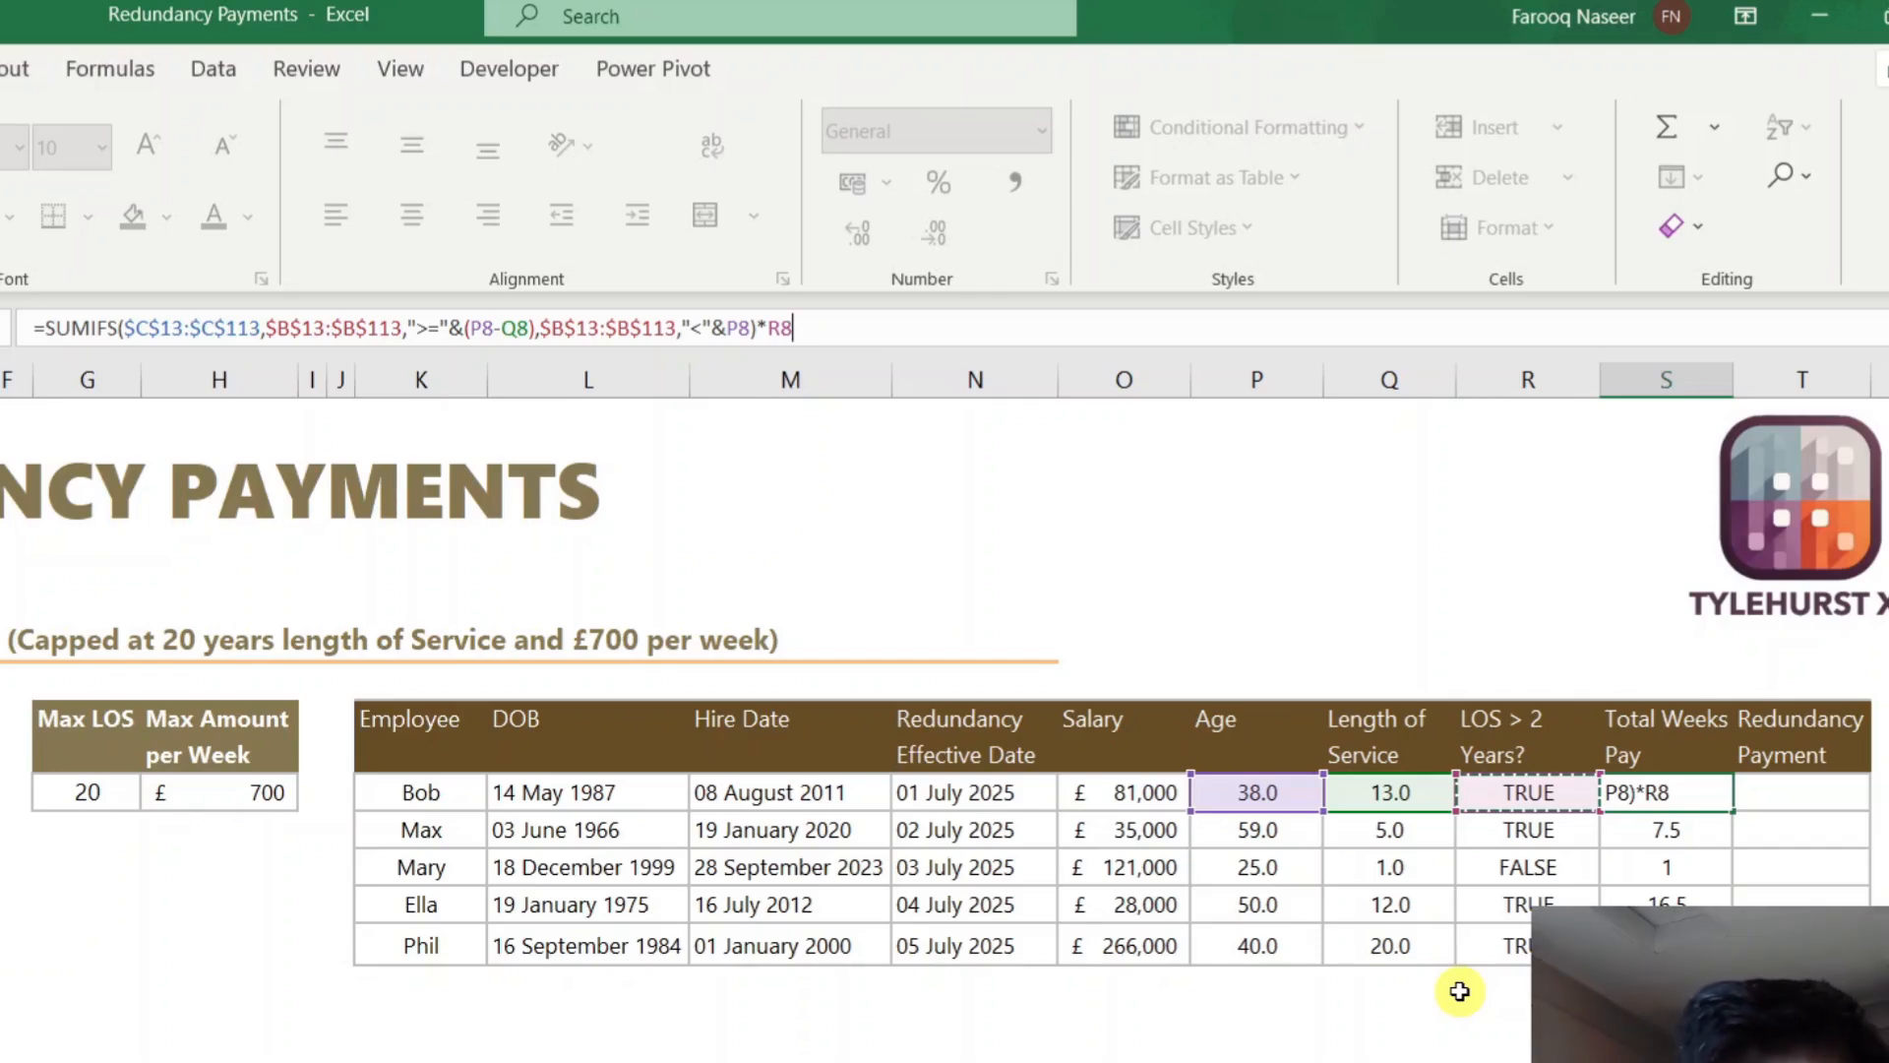
key(Return)
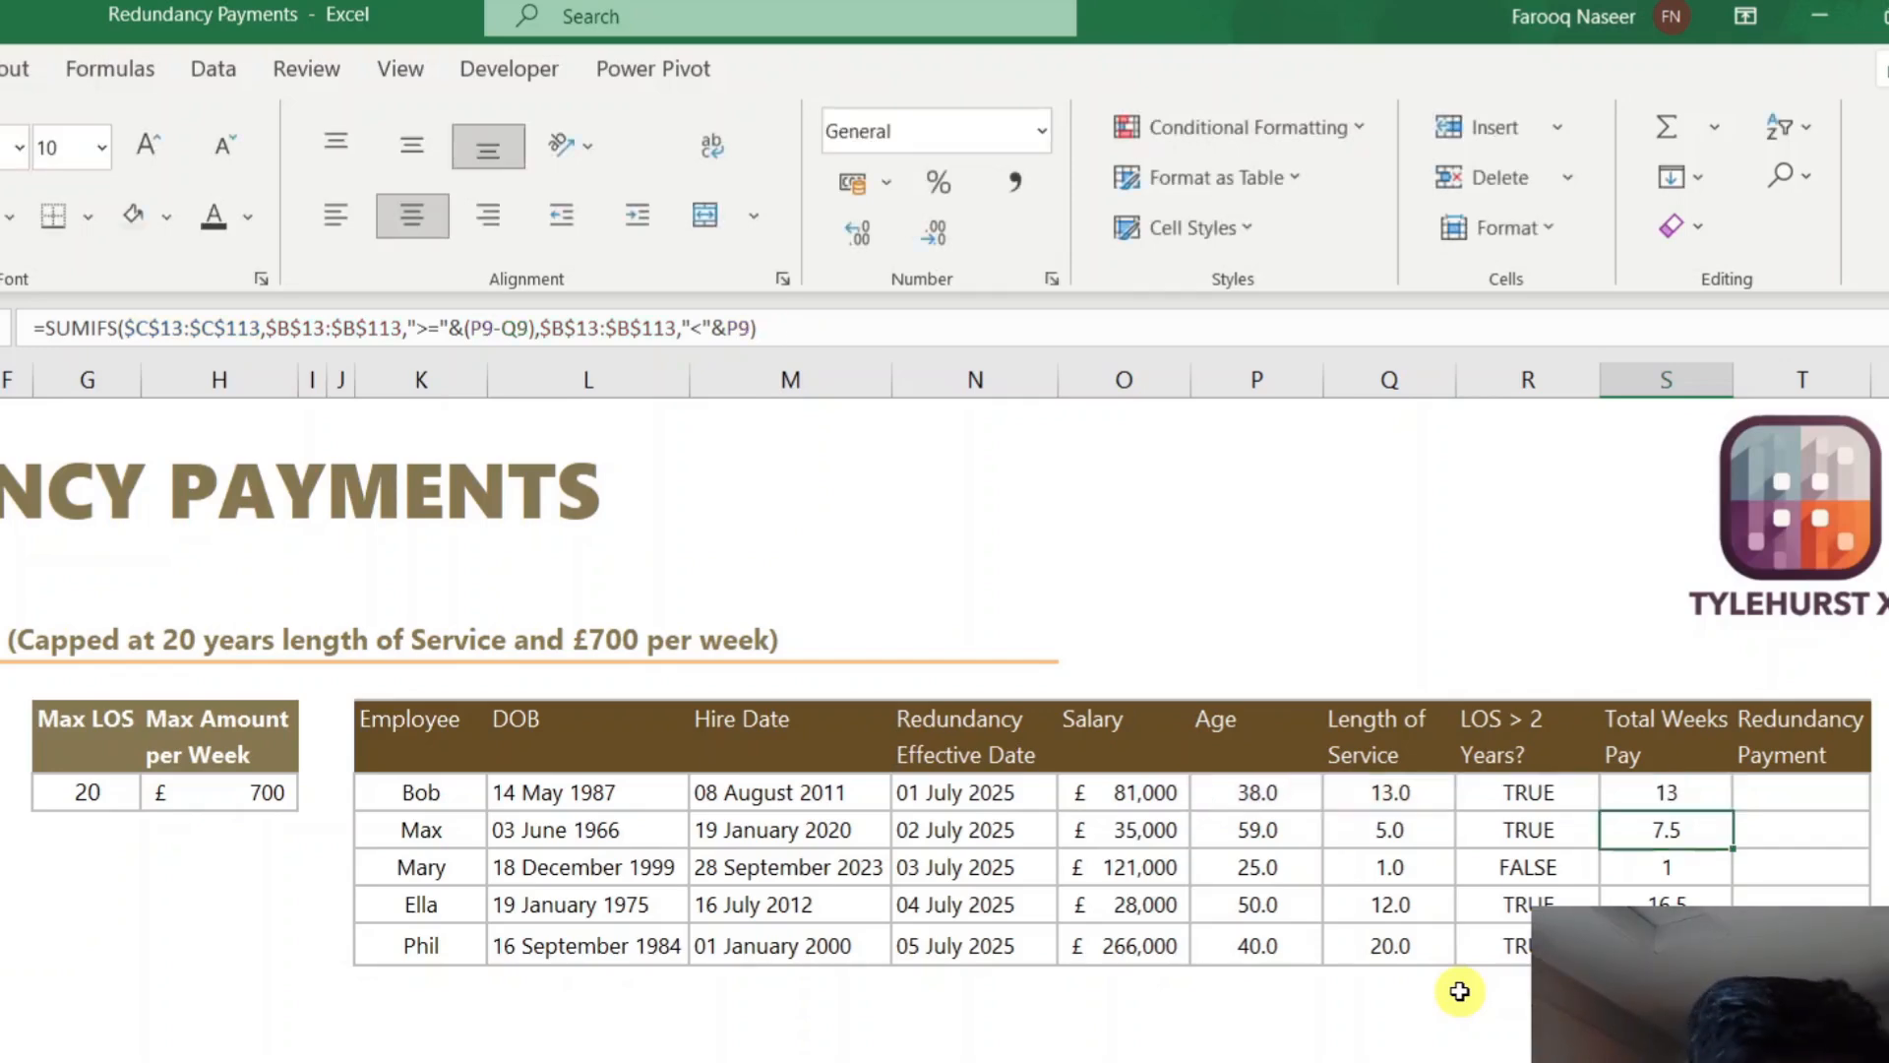
- Fill the updated S8 formula down the Total Weeks Pay column and check the copy in S10
click(1670, 792)
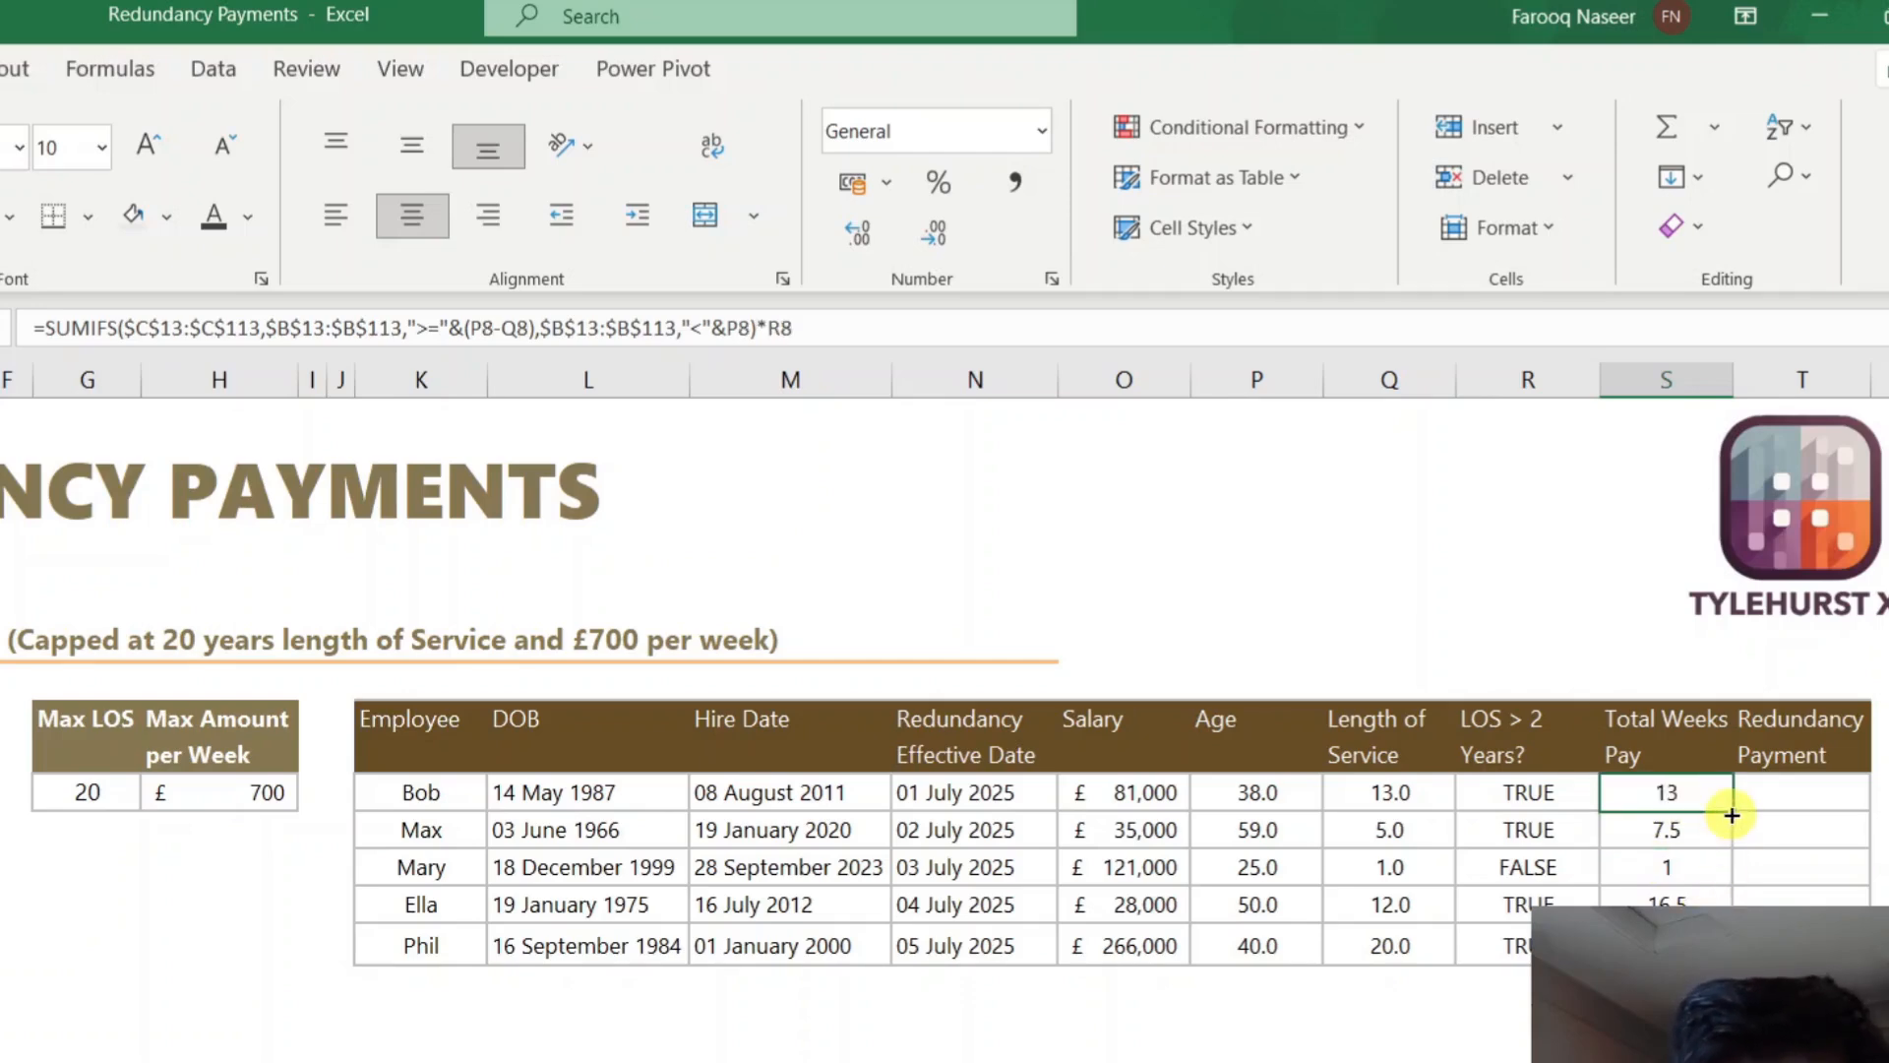
drag(1732, 810, 1722, 870)
click(1695, 858)
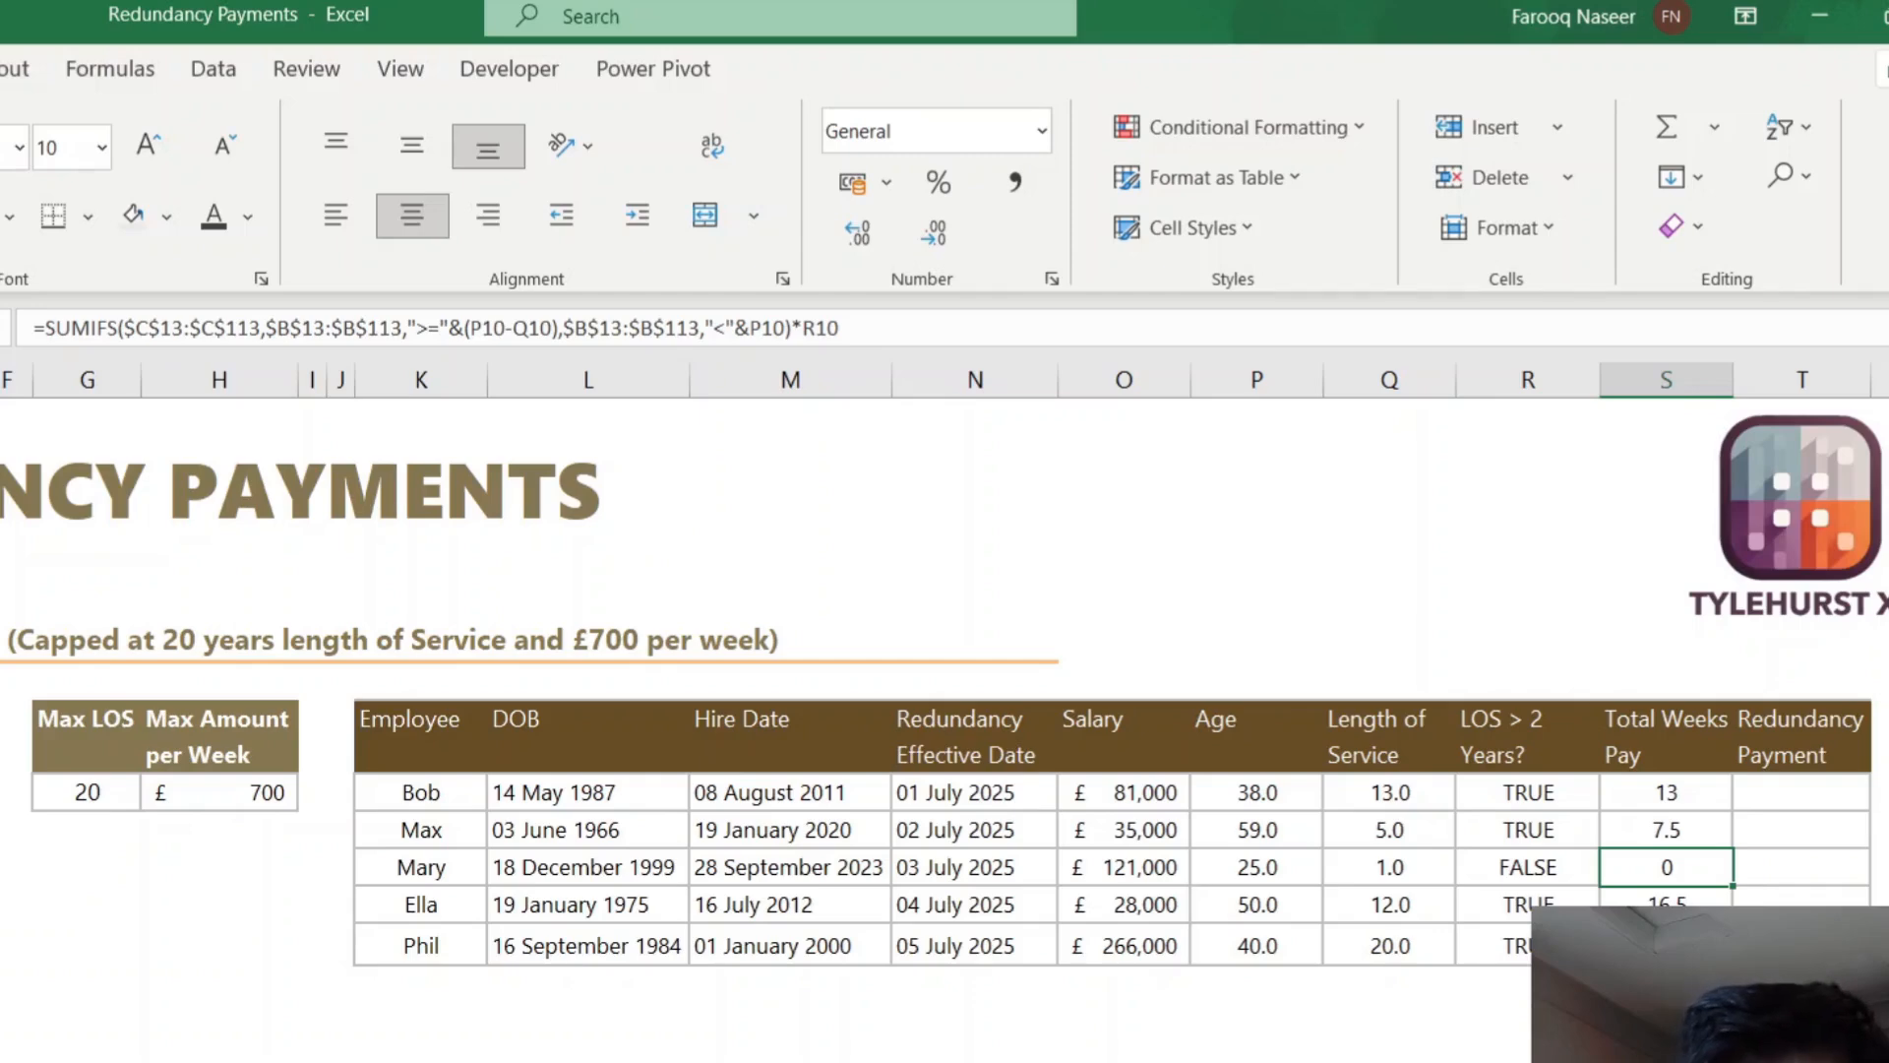
- Enter =O8/52 in the first Redundancy Payment cell, T8, to calculate weekly pay from the salary
click(1771, 795)
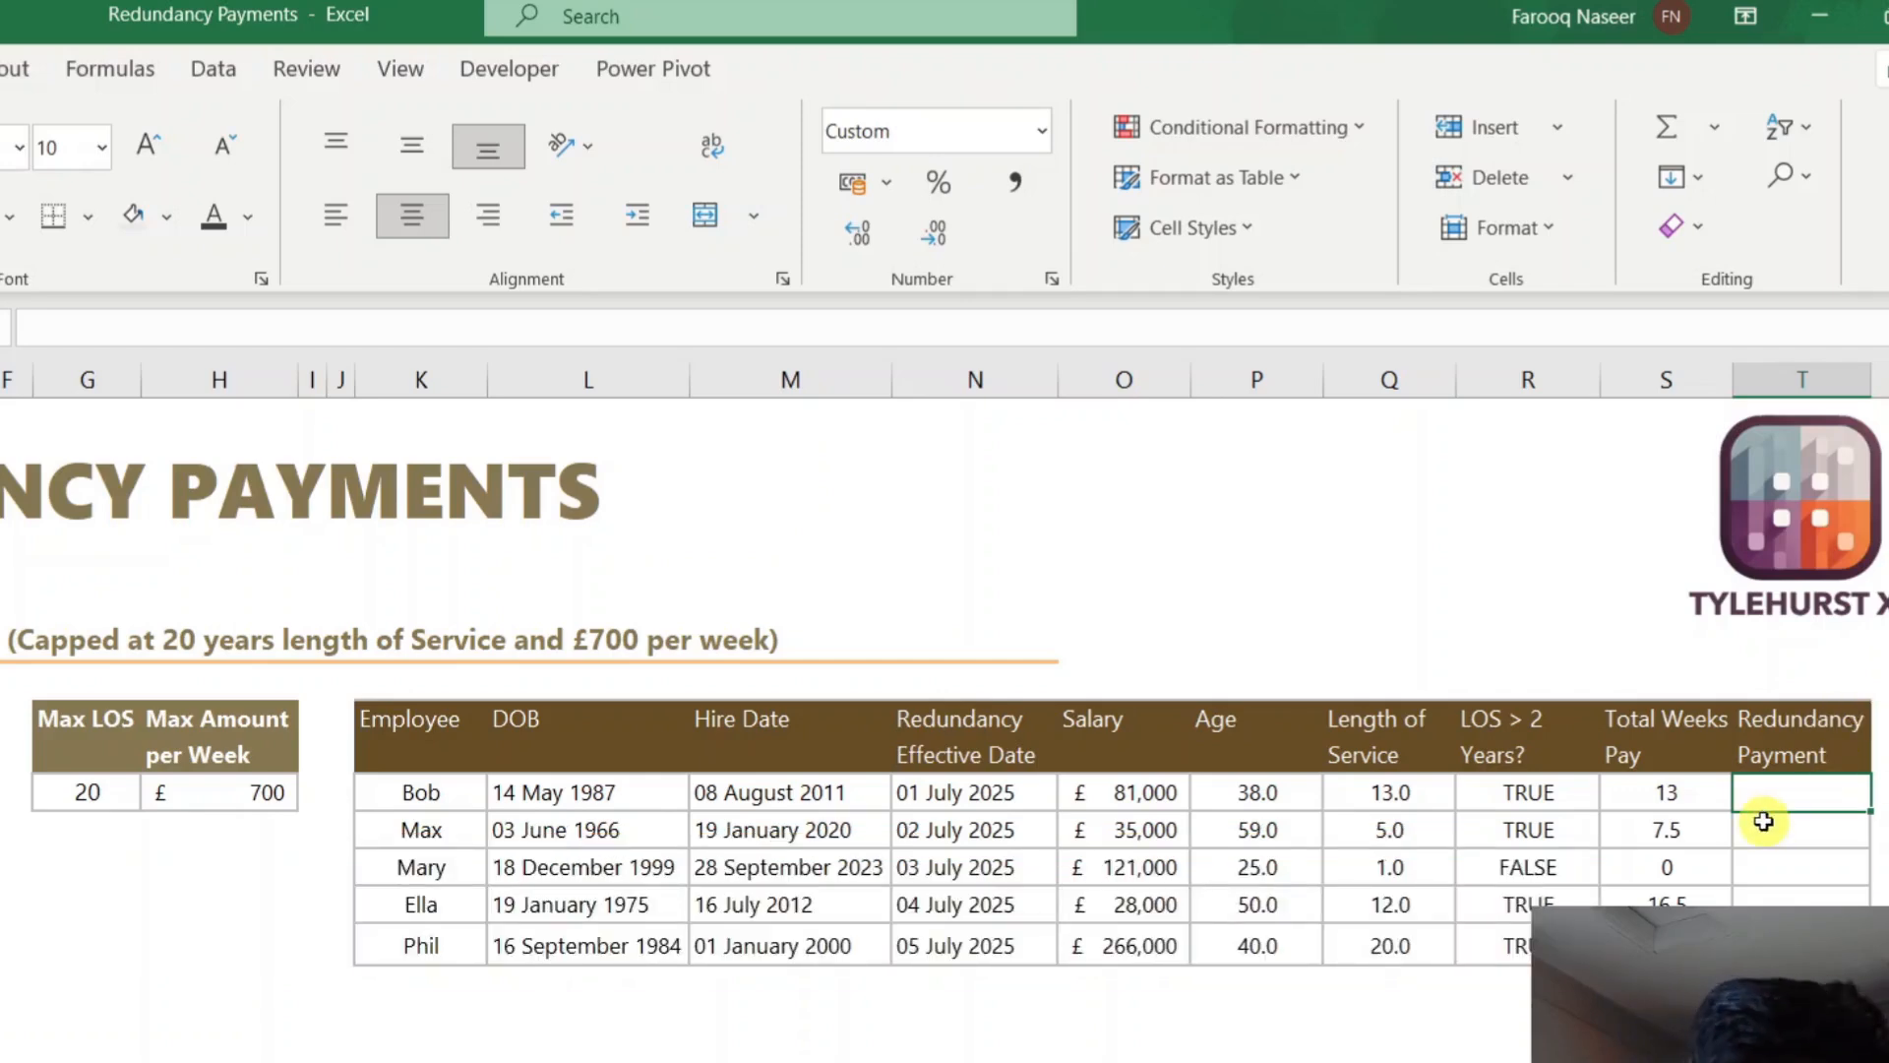
click(1717, 790)
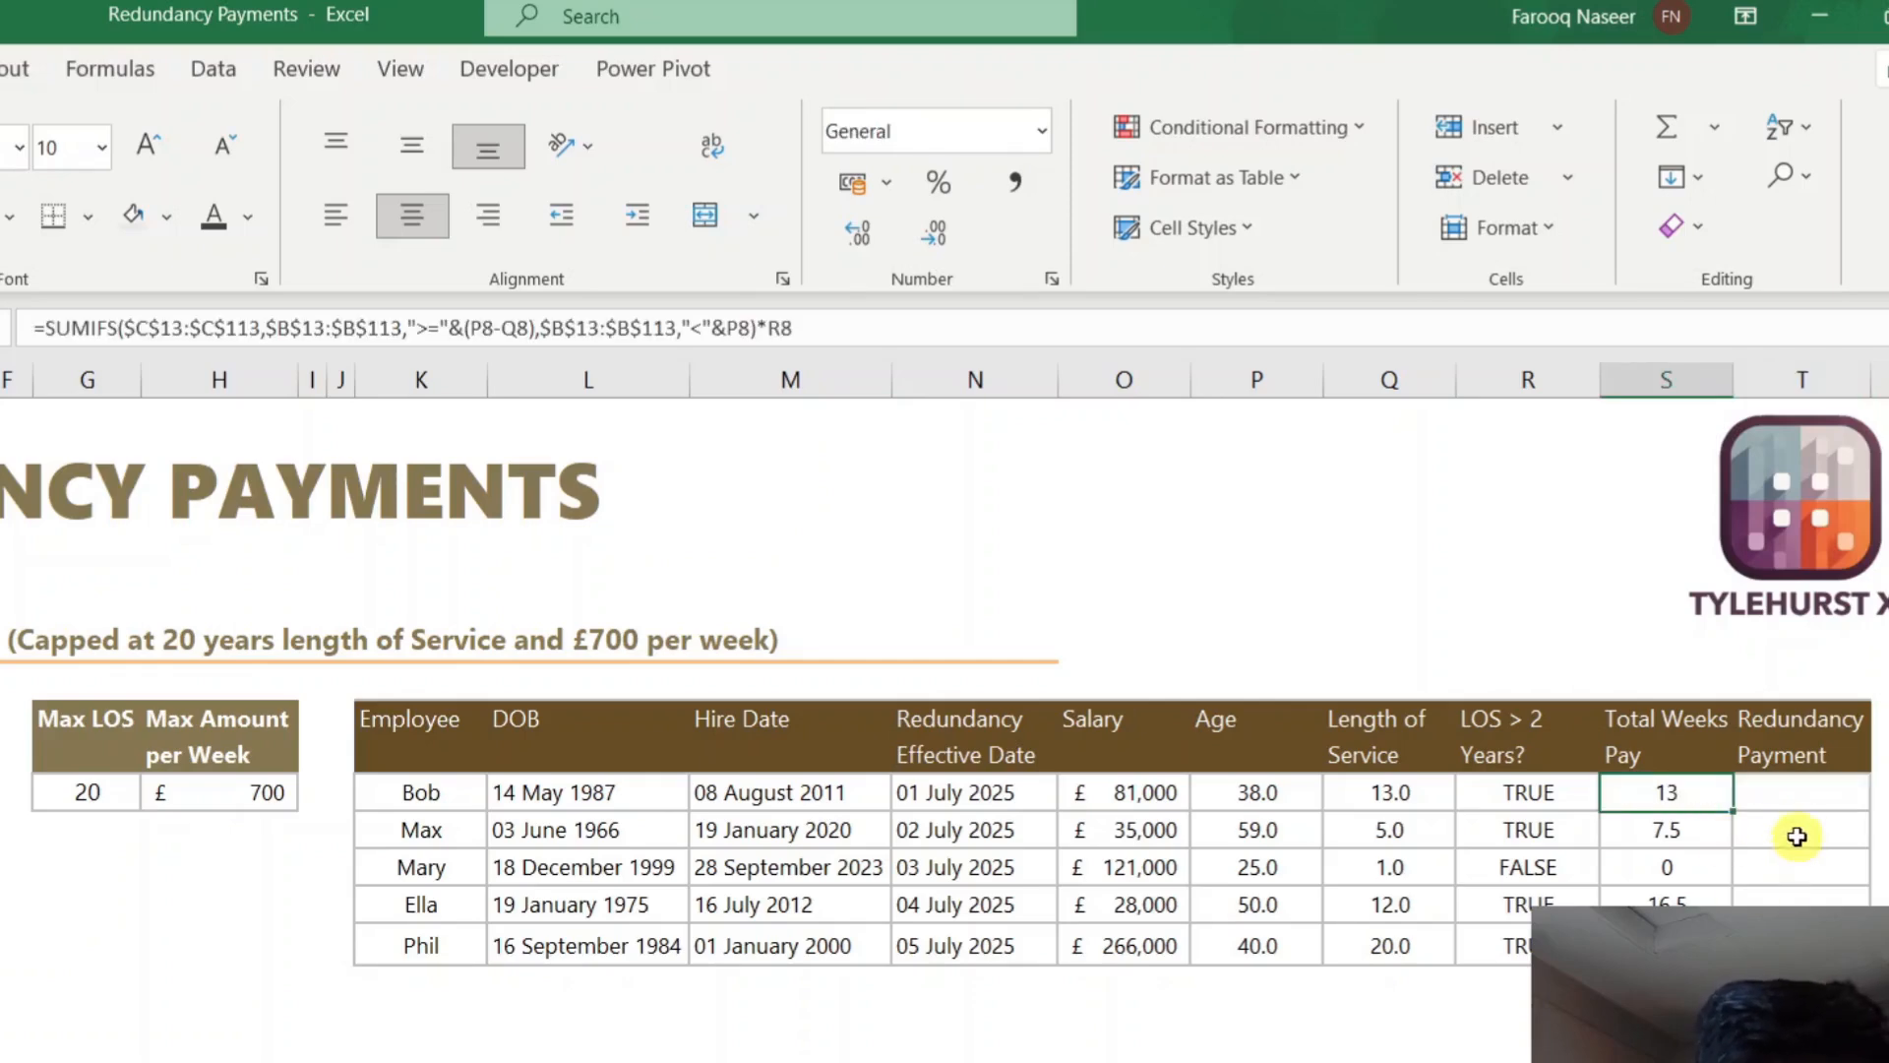
click(1800, 791)
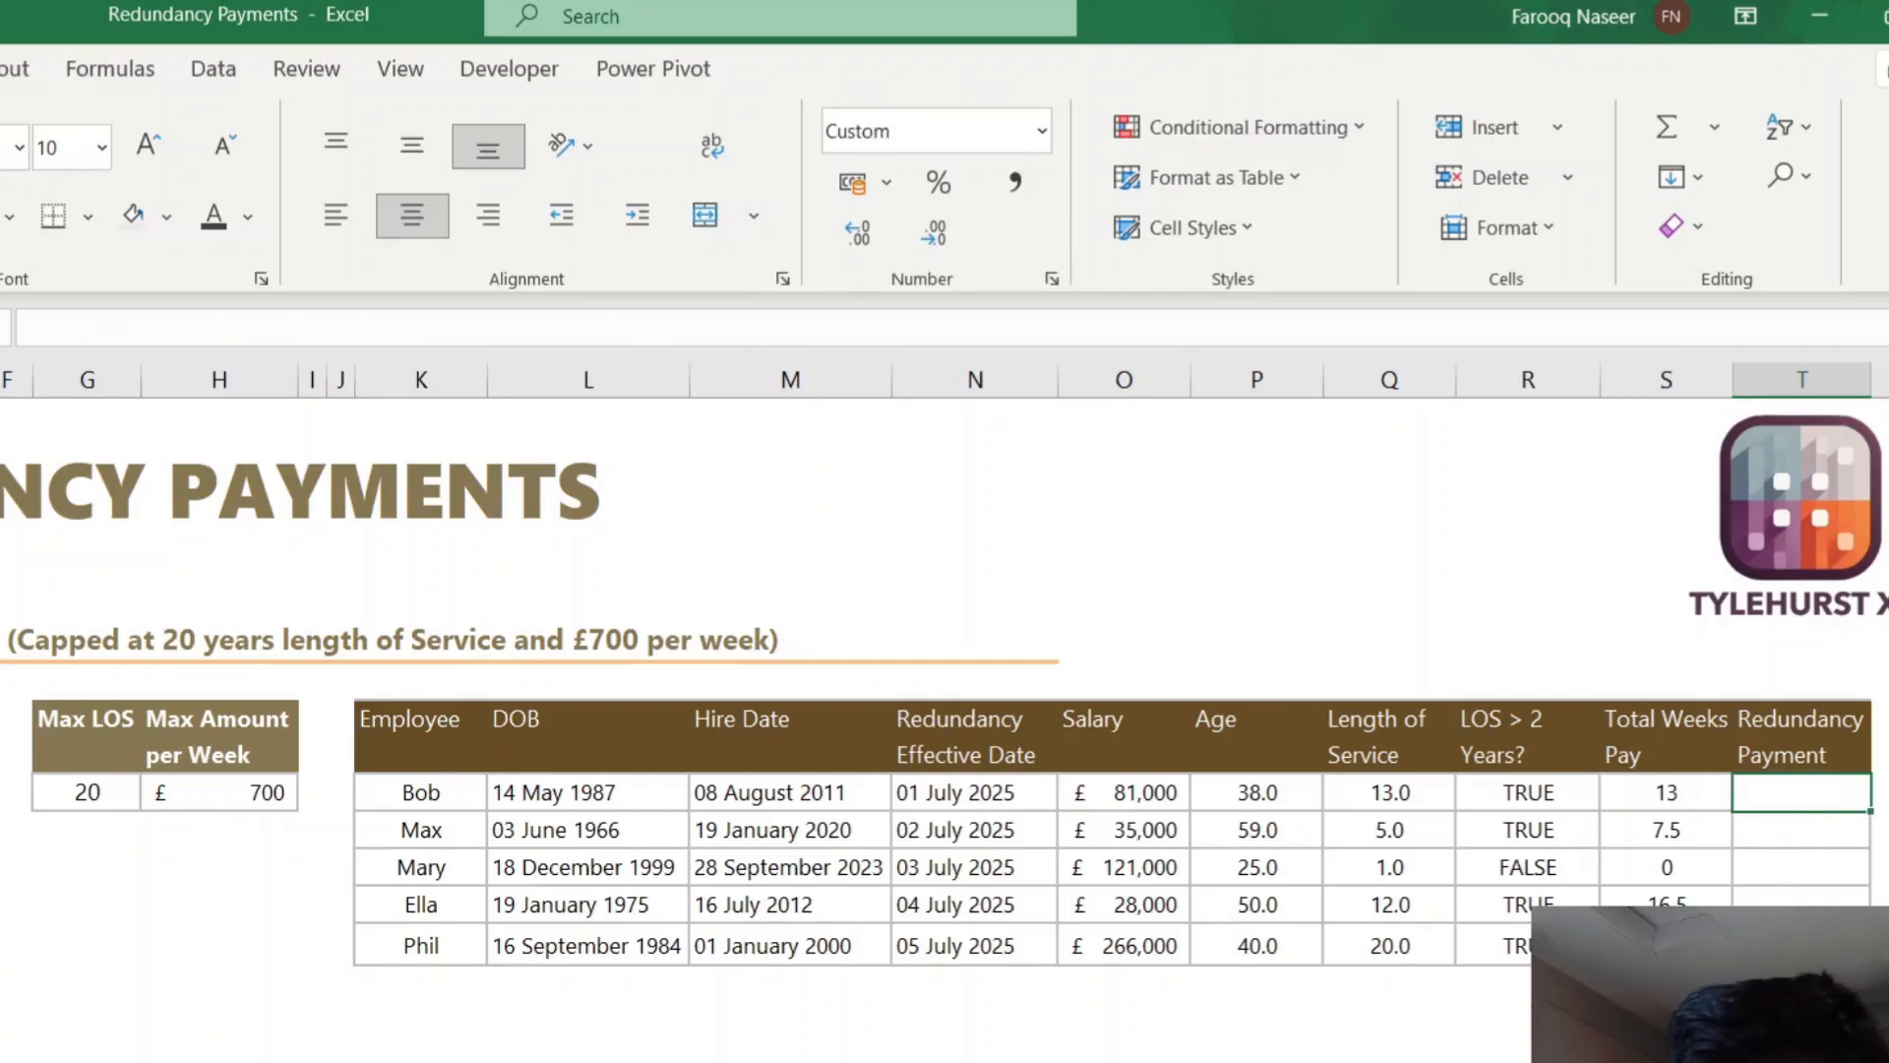
text(=)
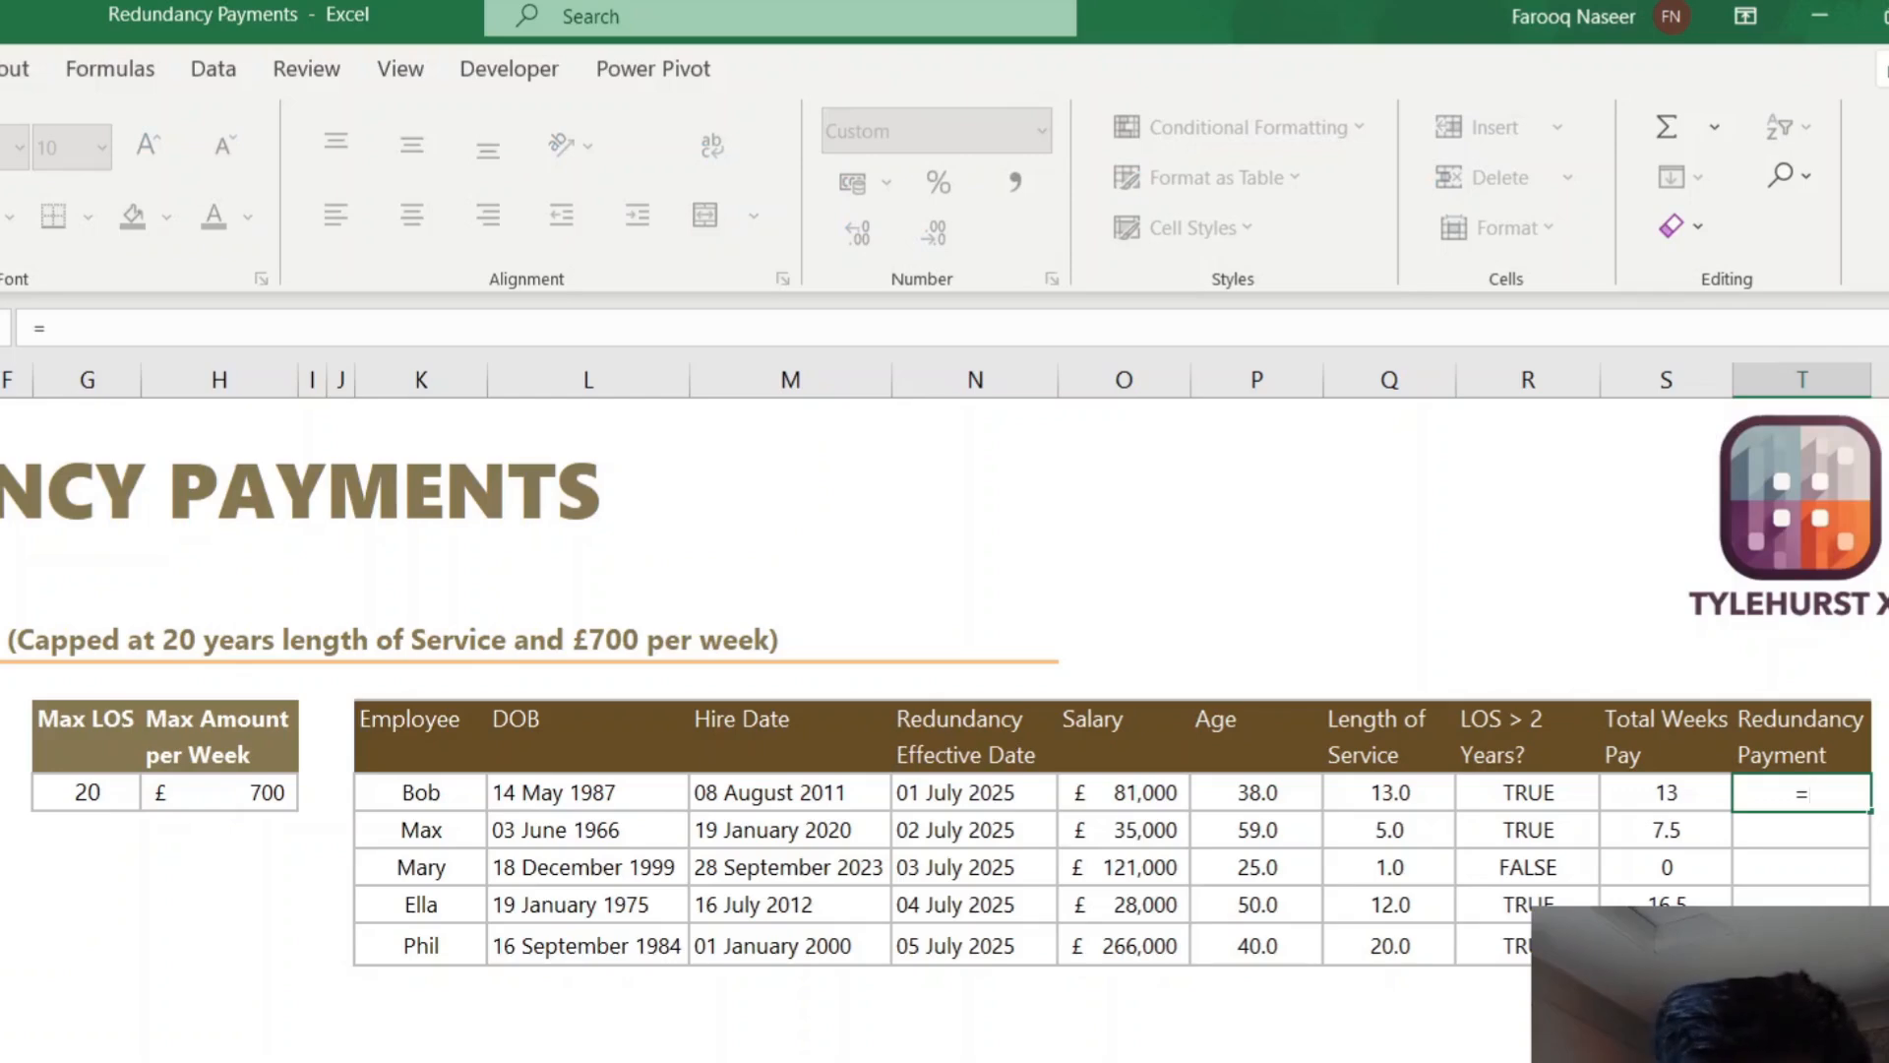
click(1097, 793)
text(/52)
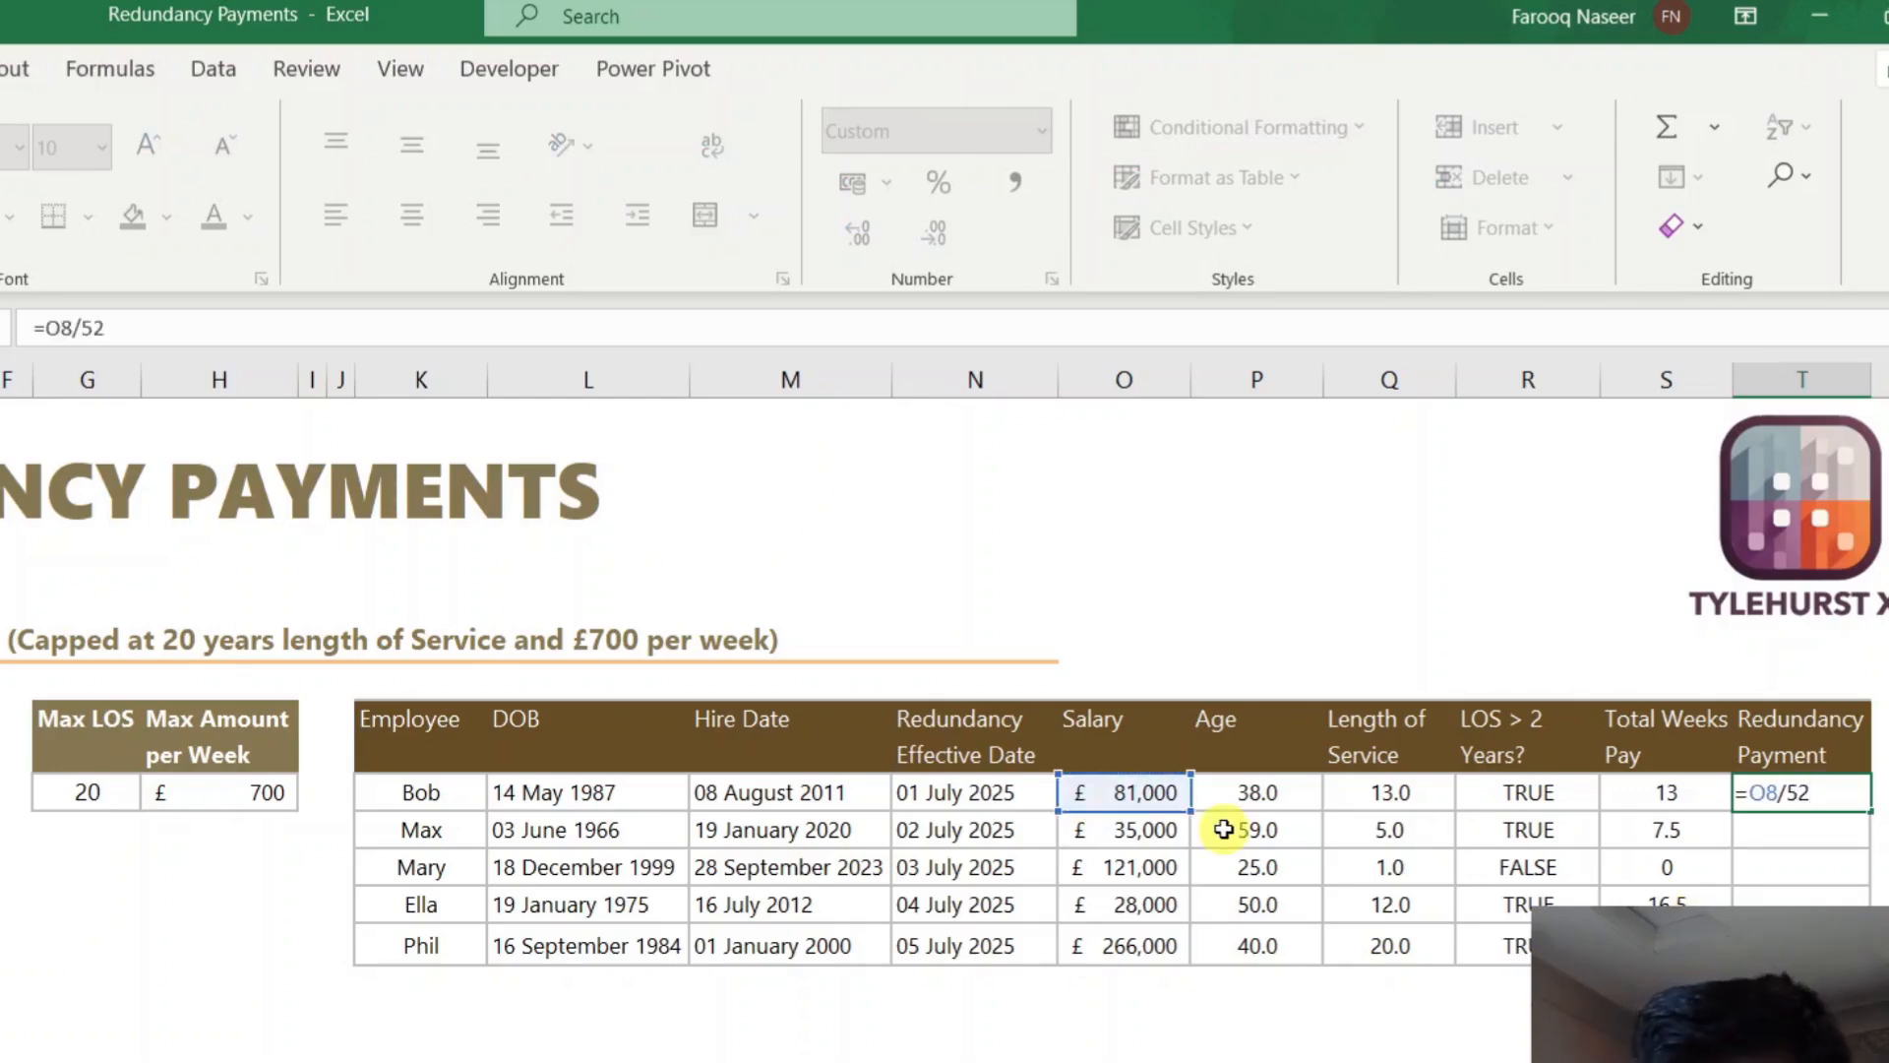
key(Return)
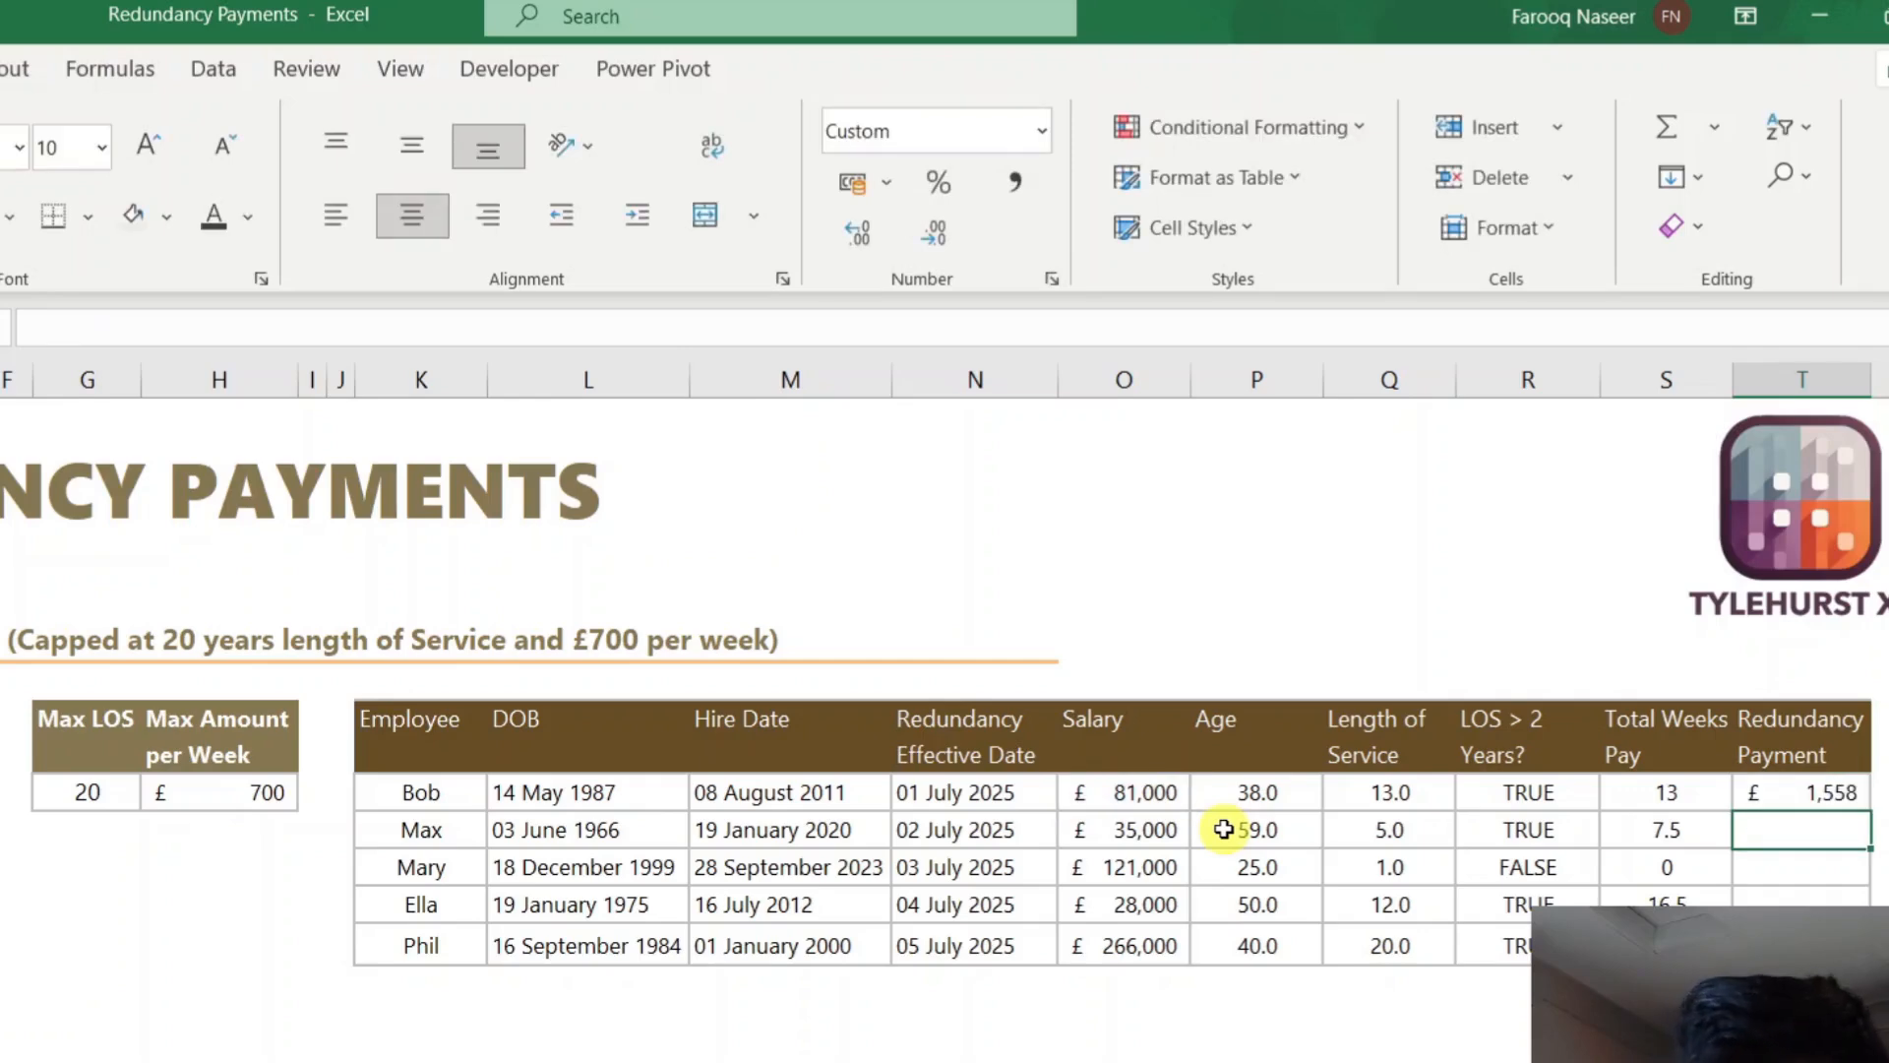
- Cap the weekly pay in T8 with =MIN(Max_Per_Week,O8/52) and fill the formula down the Redundancy Payment column
key(Up)
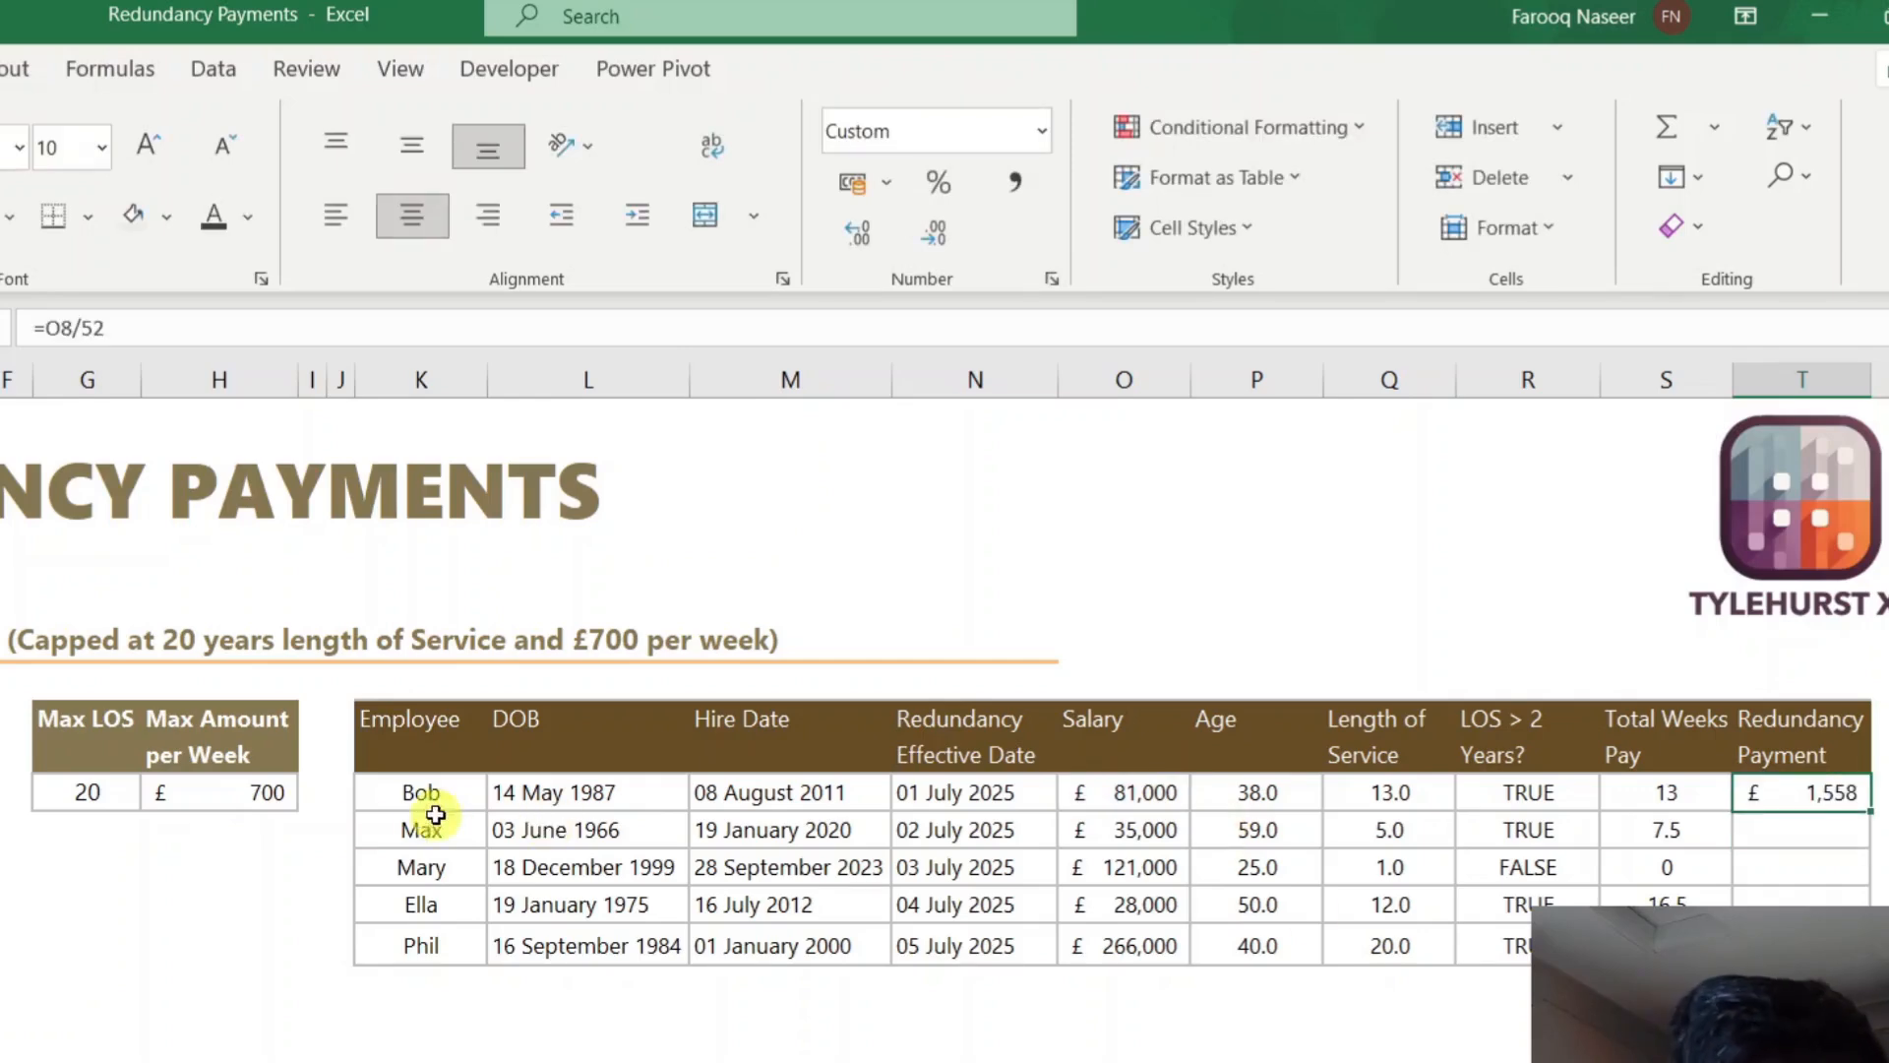
click(45, 325)
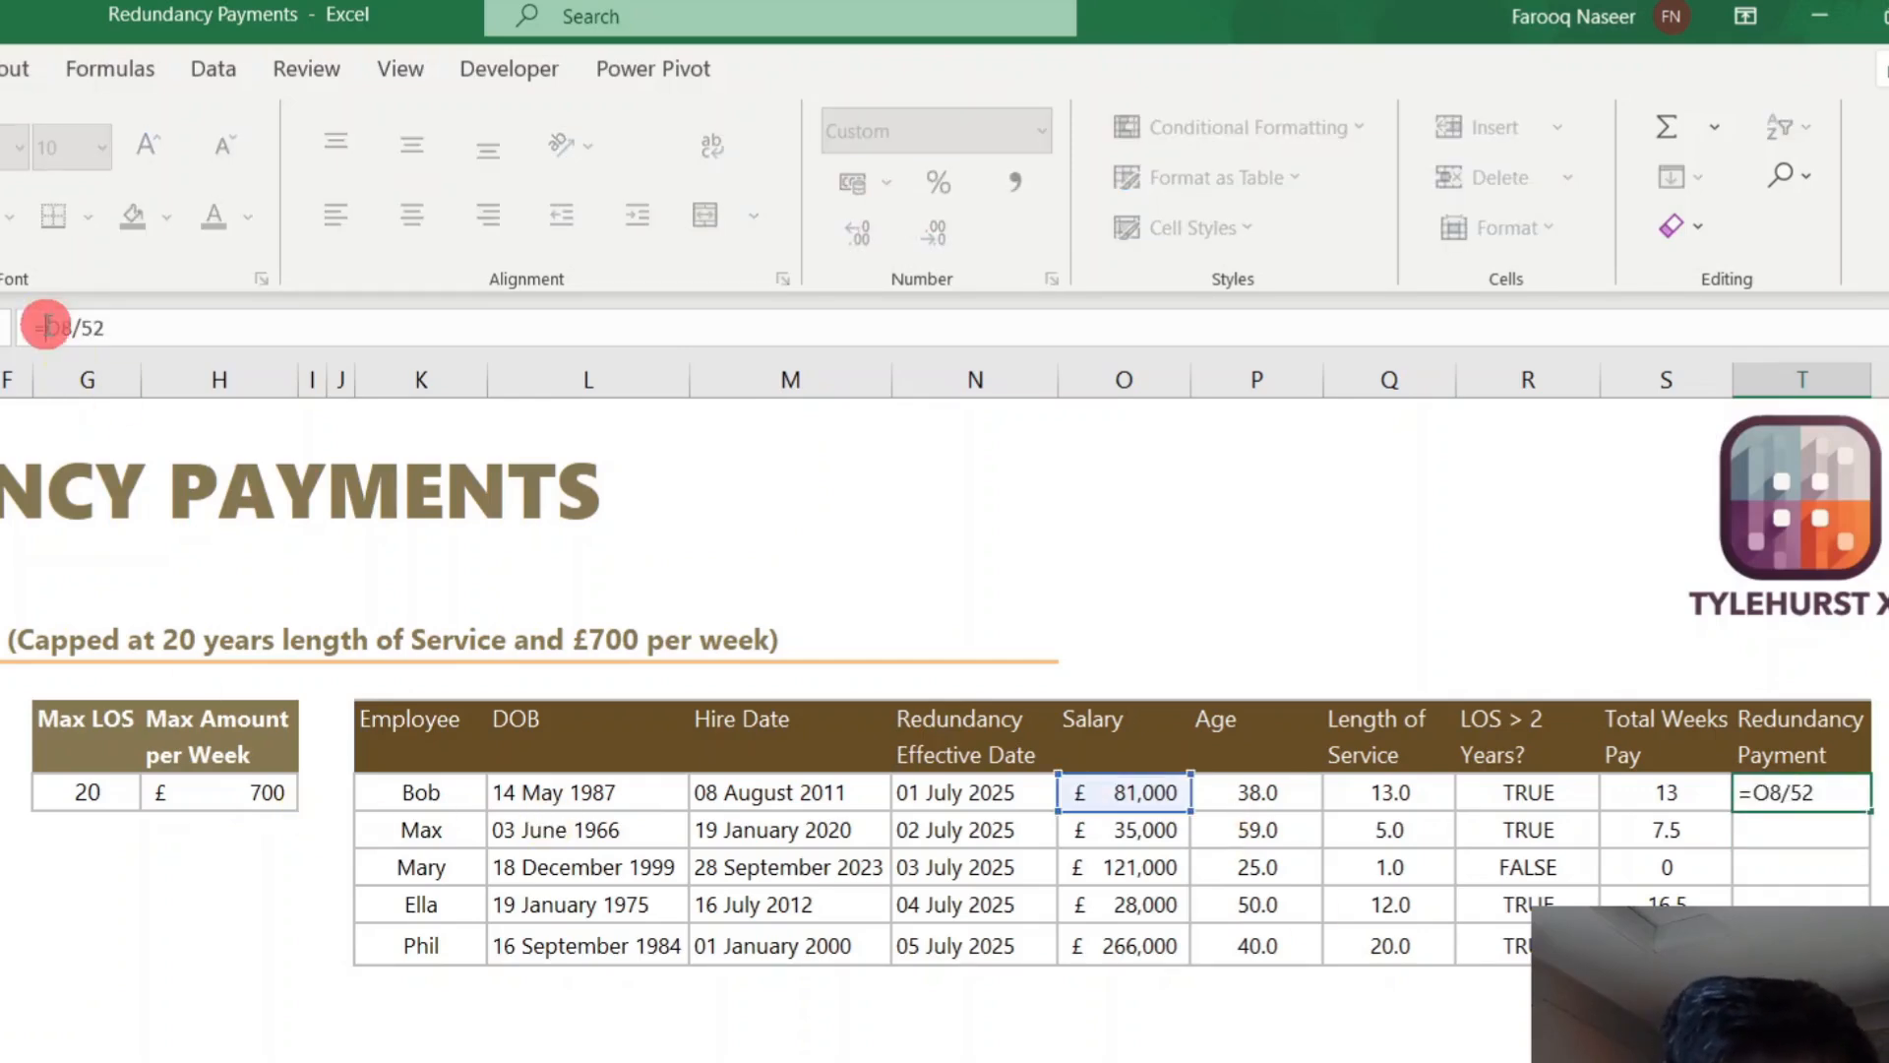
text(min()
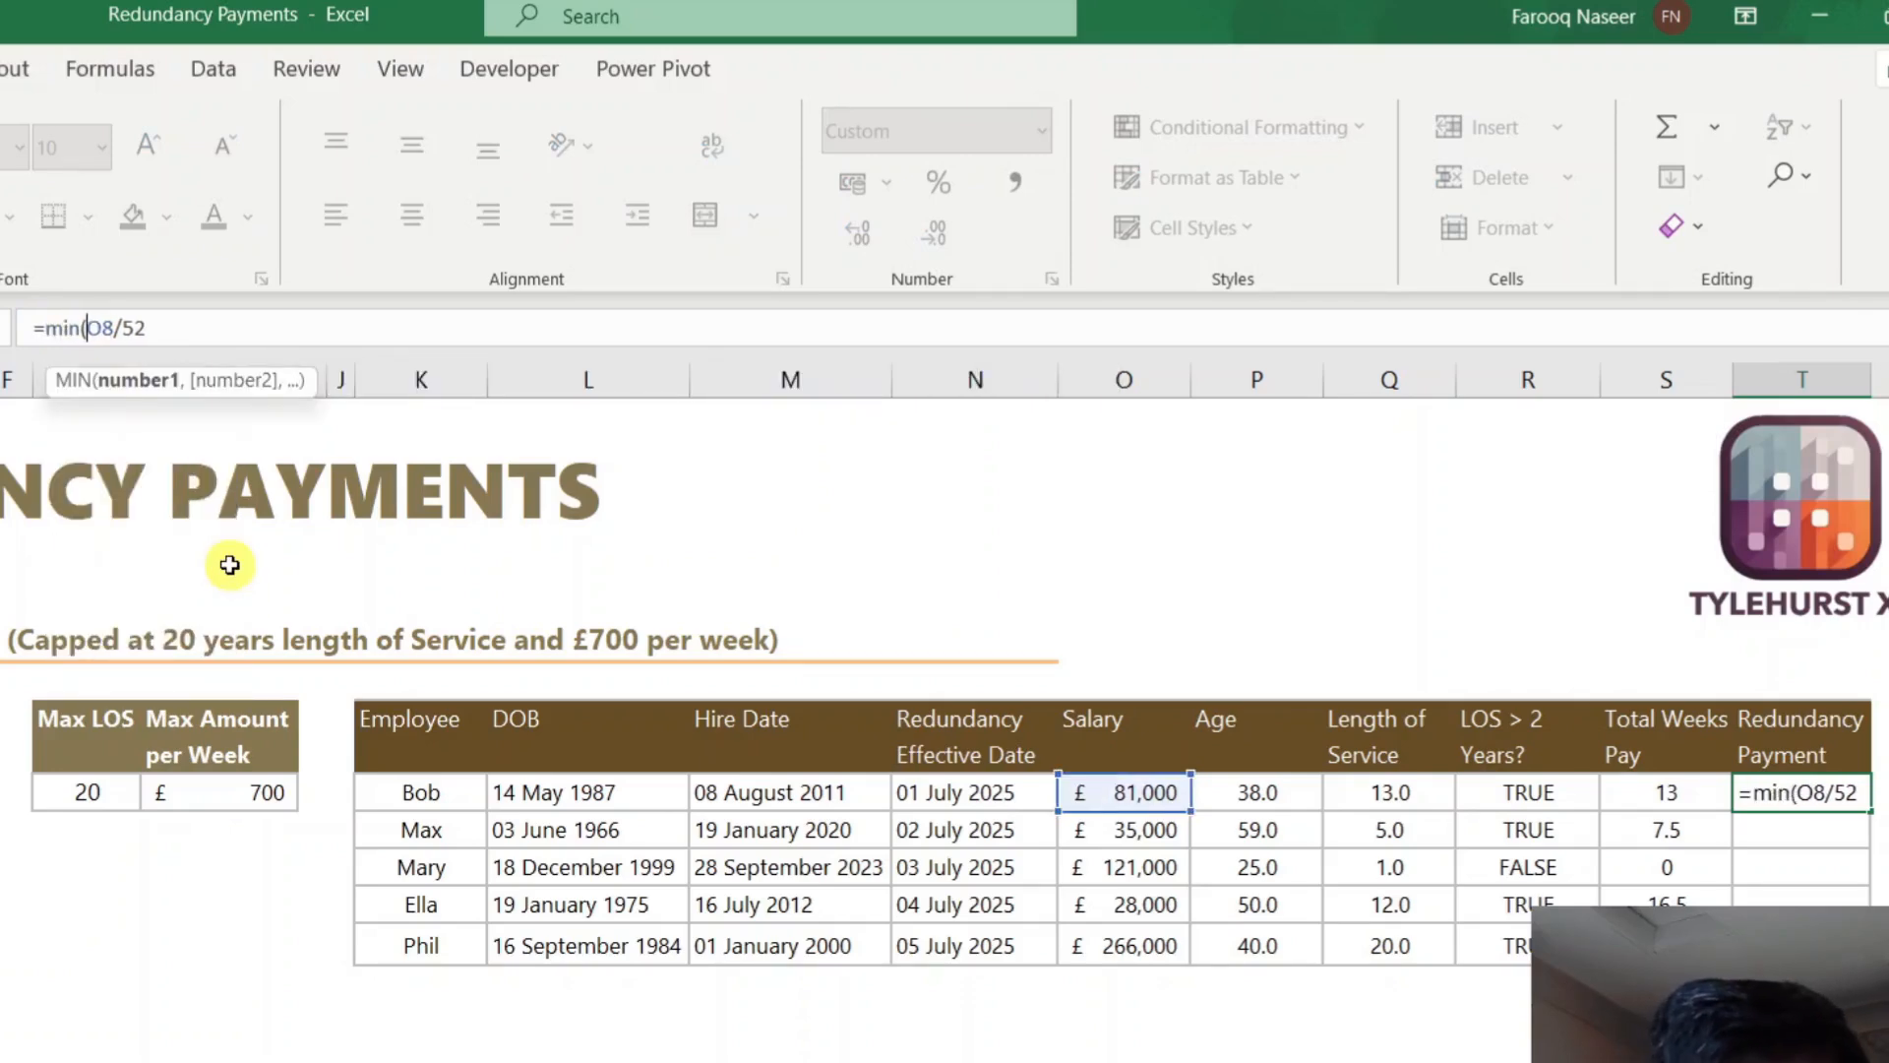
click(192, 793)
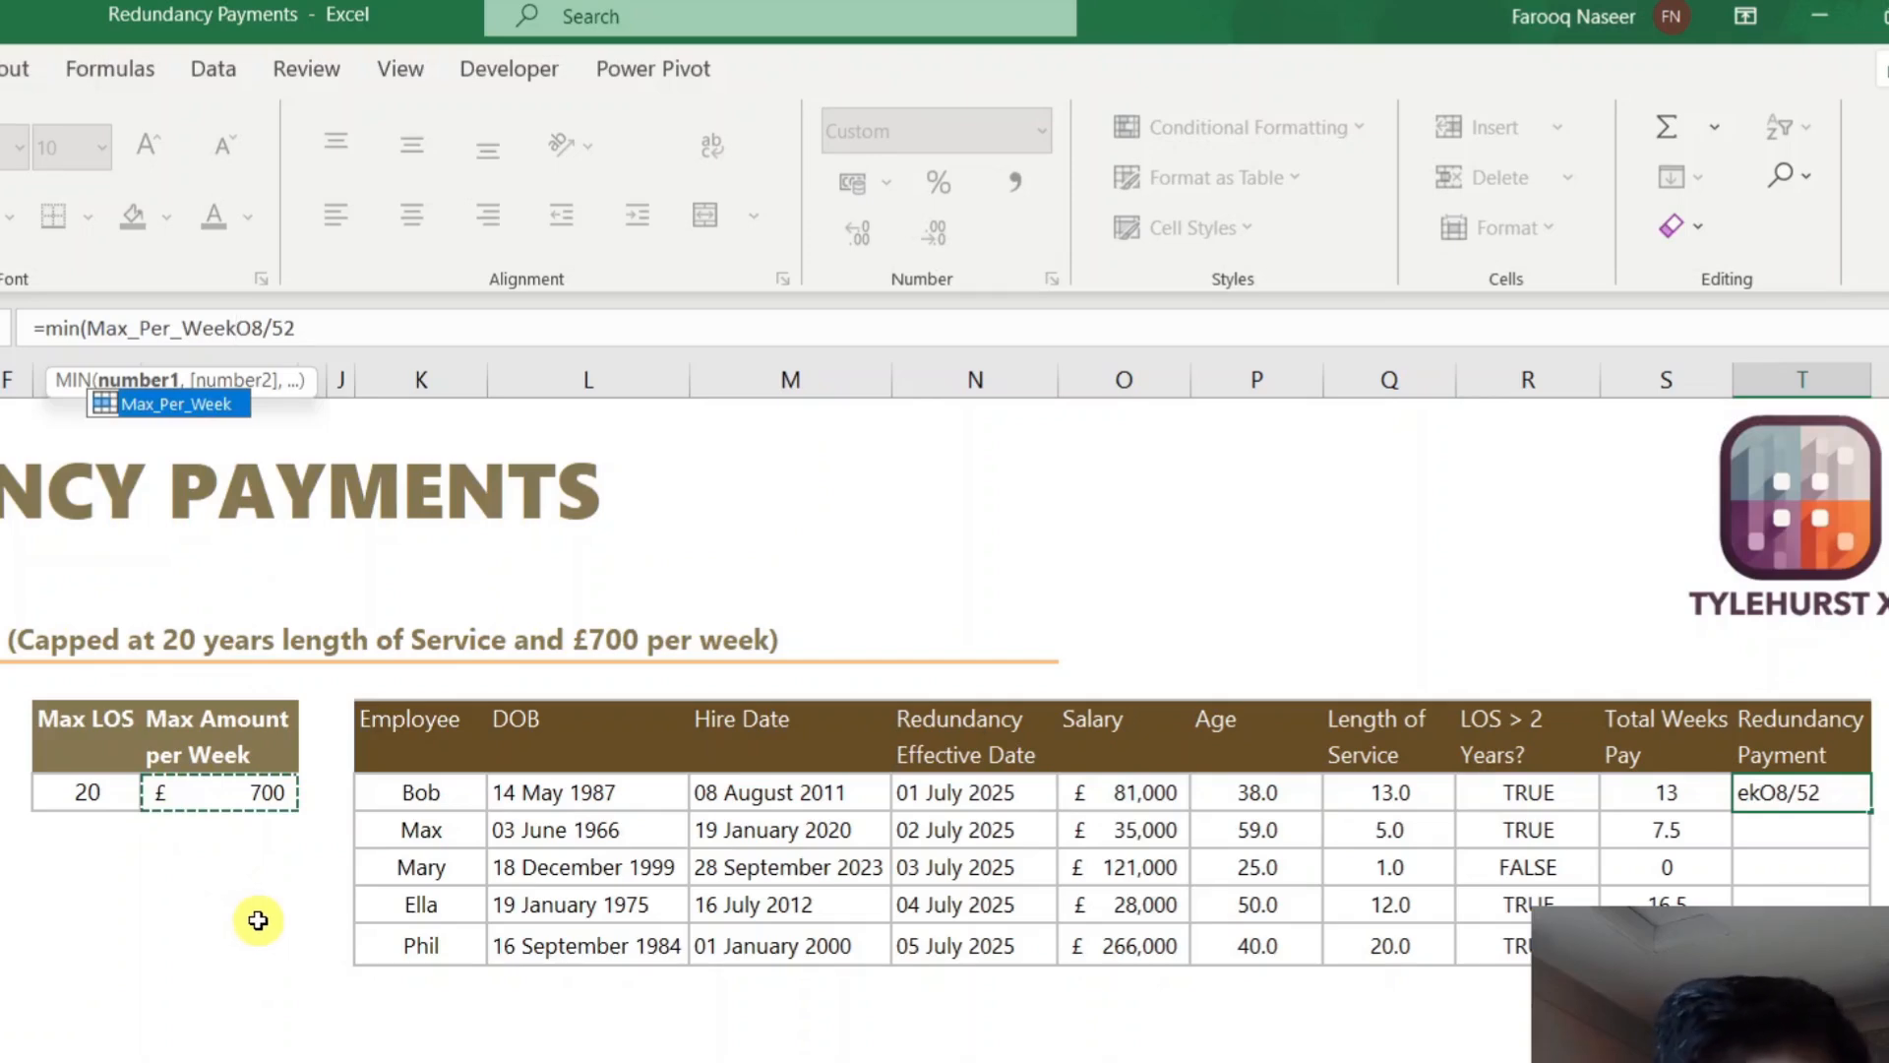
text(,)
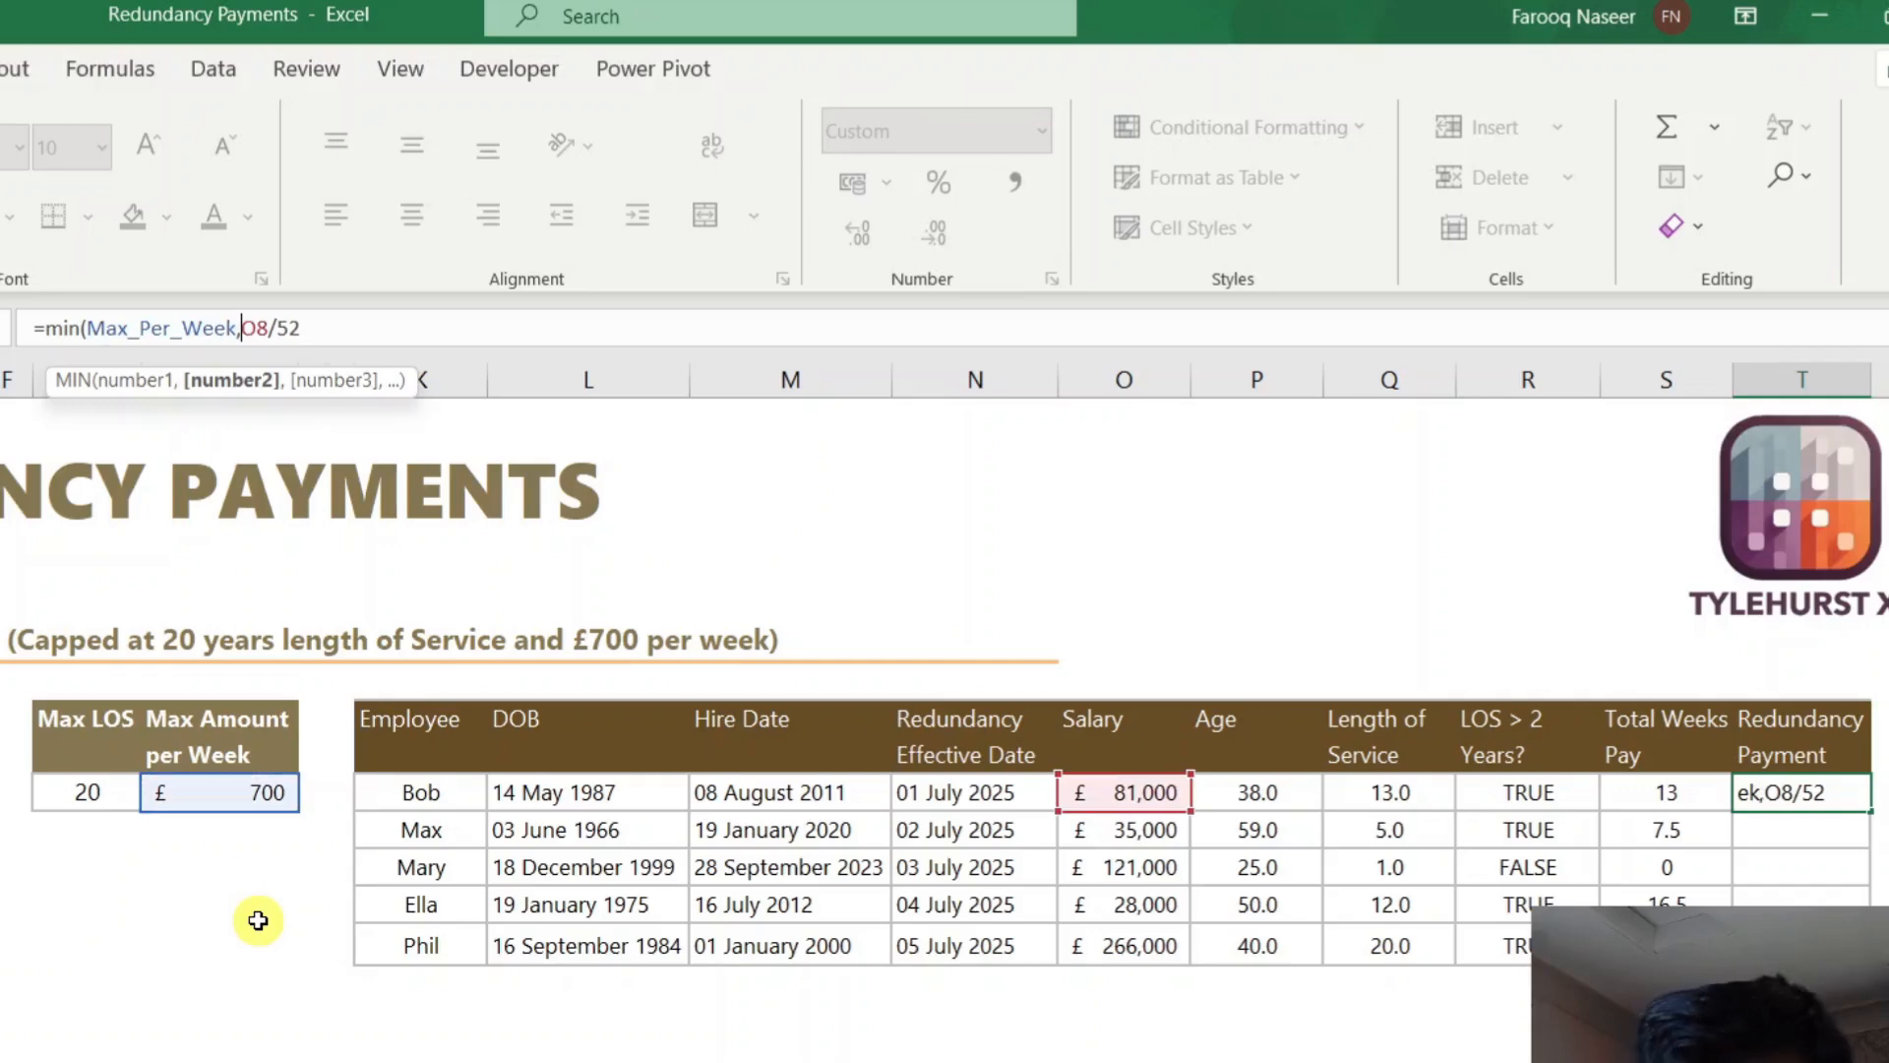
click(332, 327)
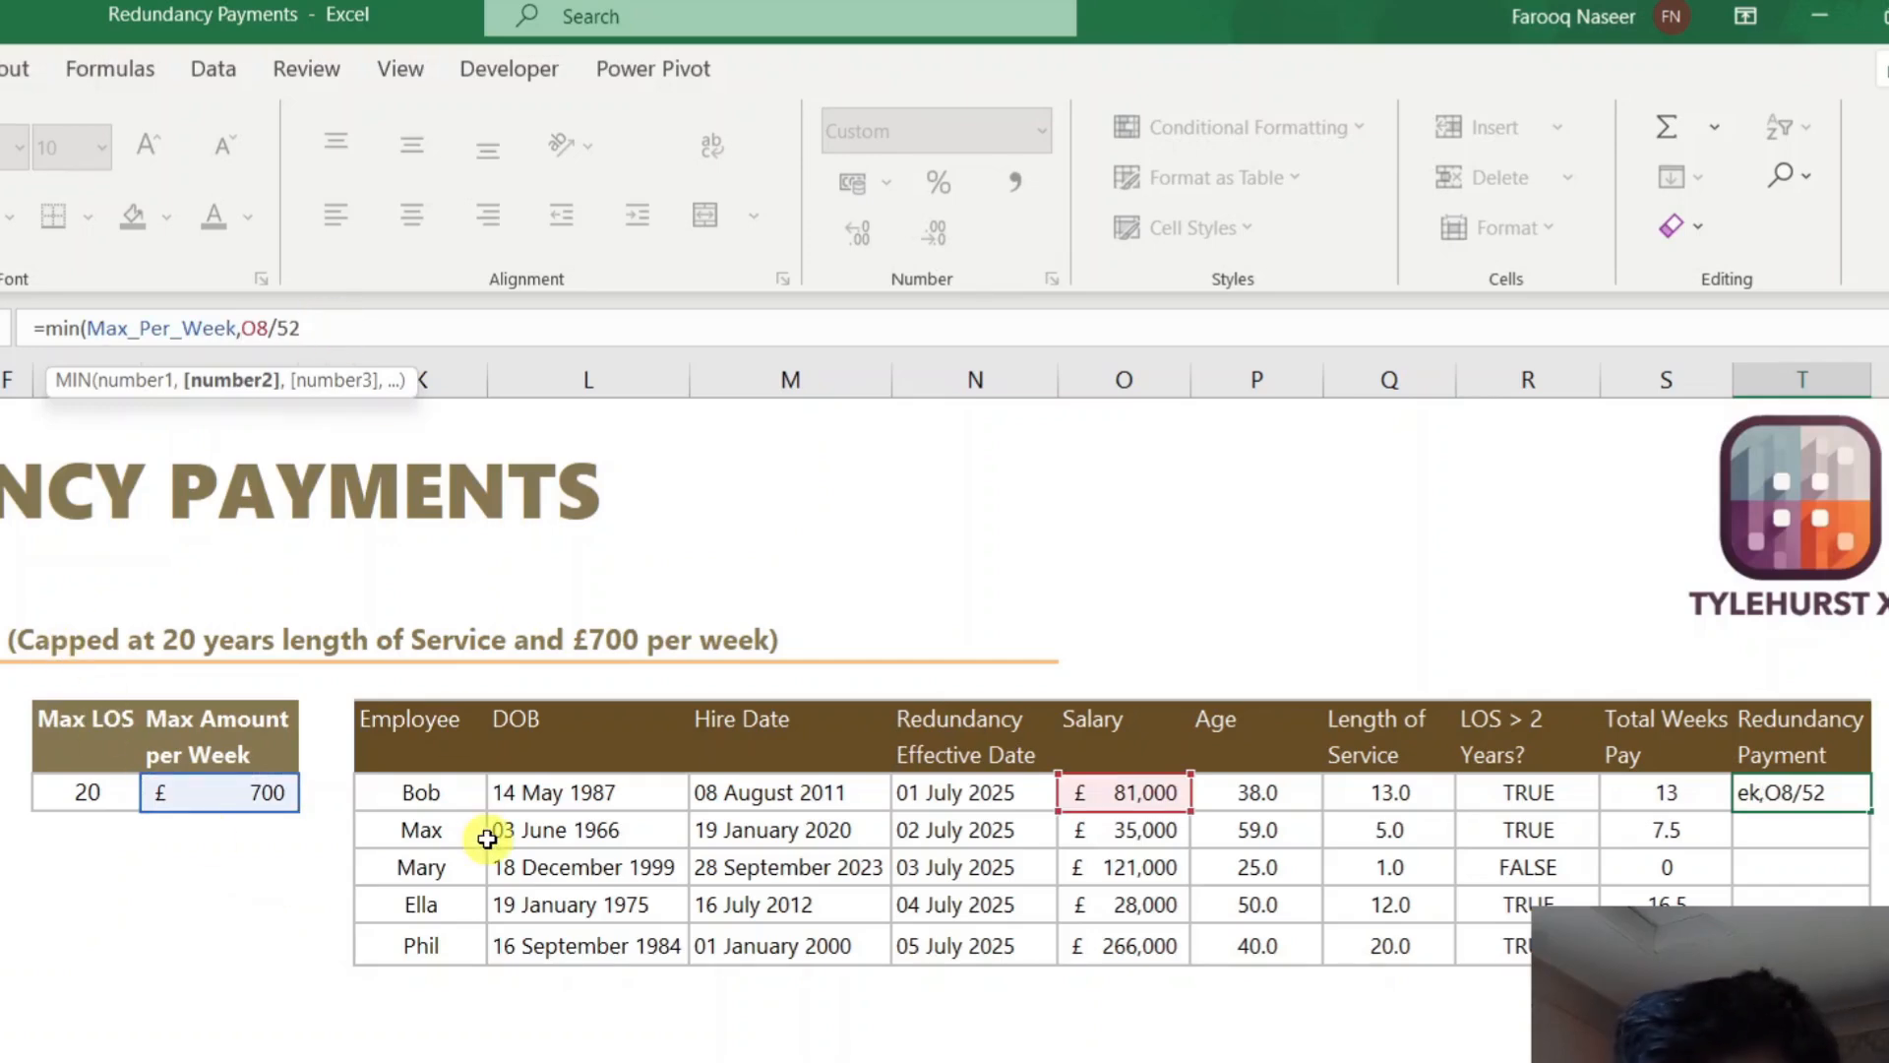
text())
key(Return)
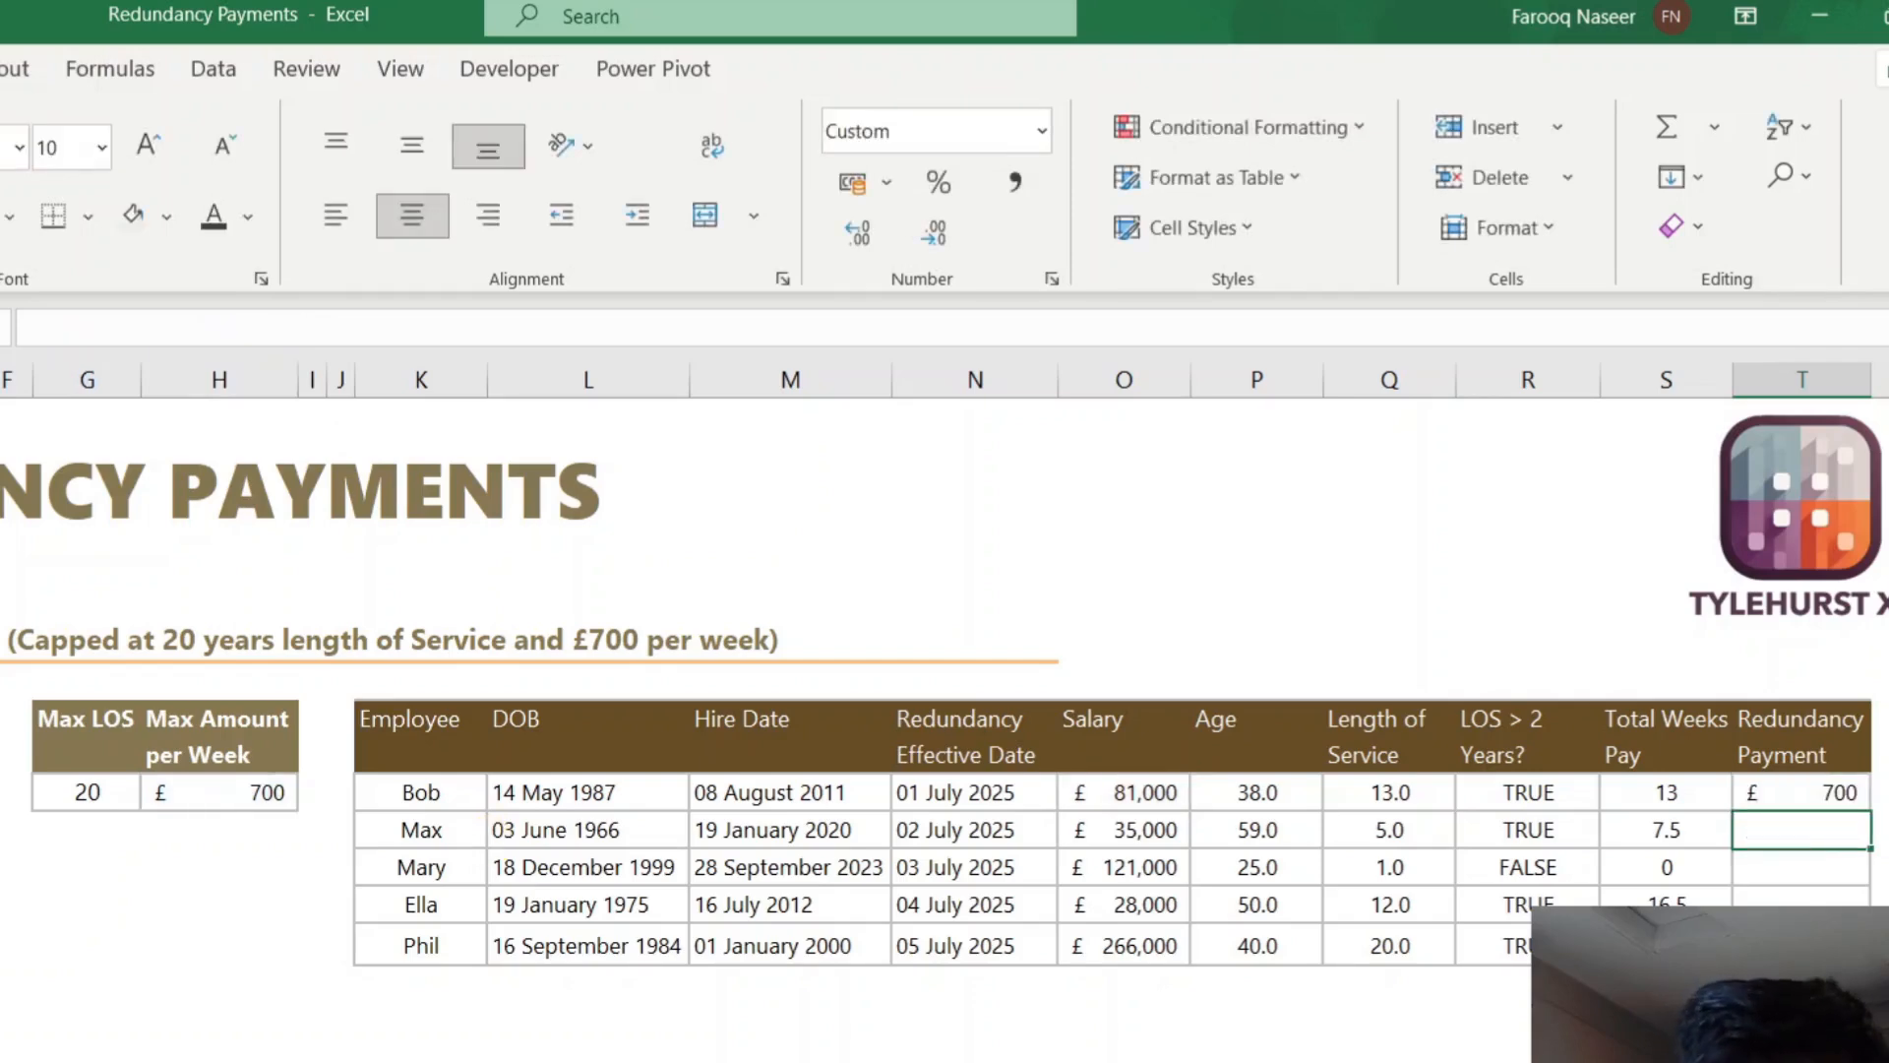
click(1808, 792)
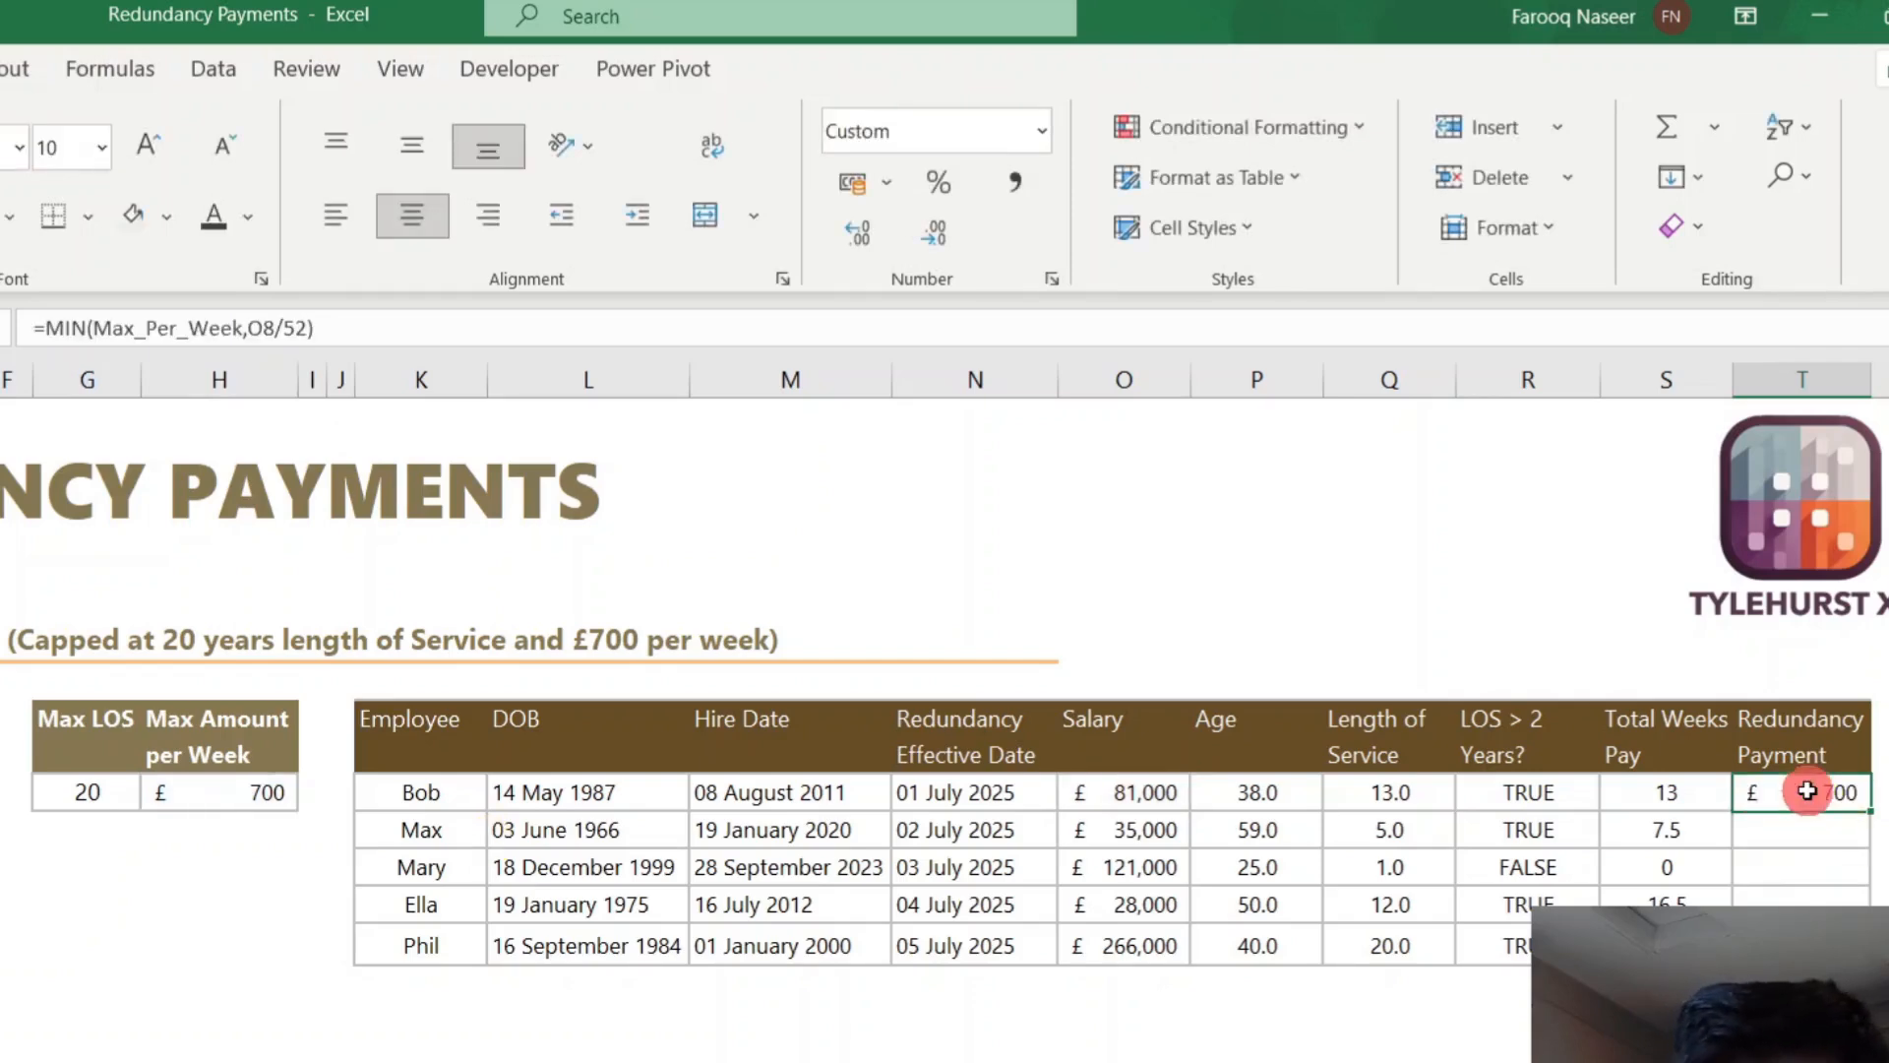
double_click(1869, 810)
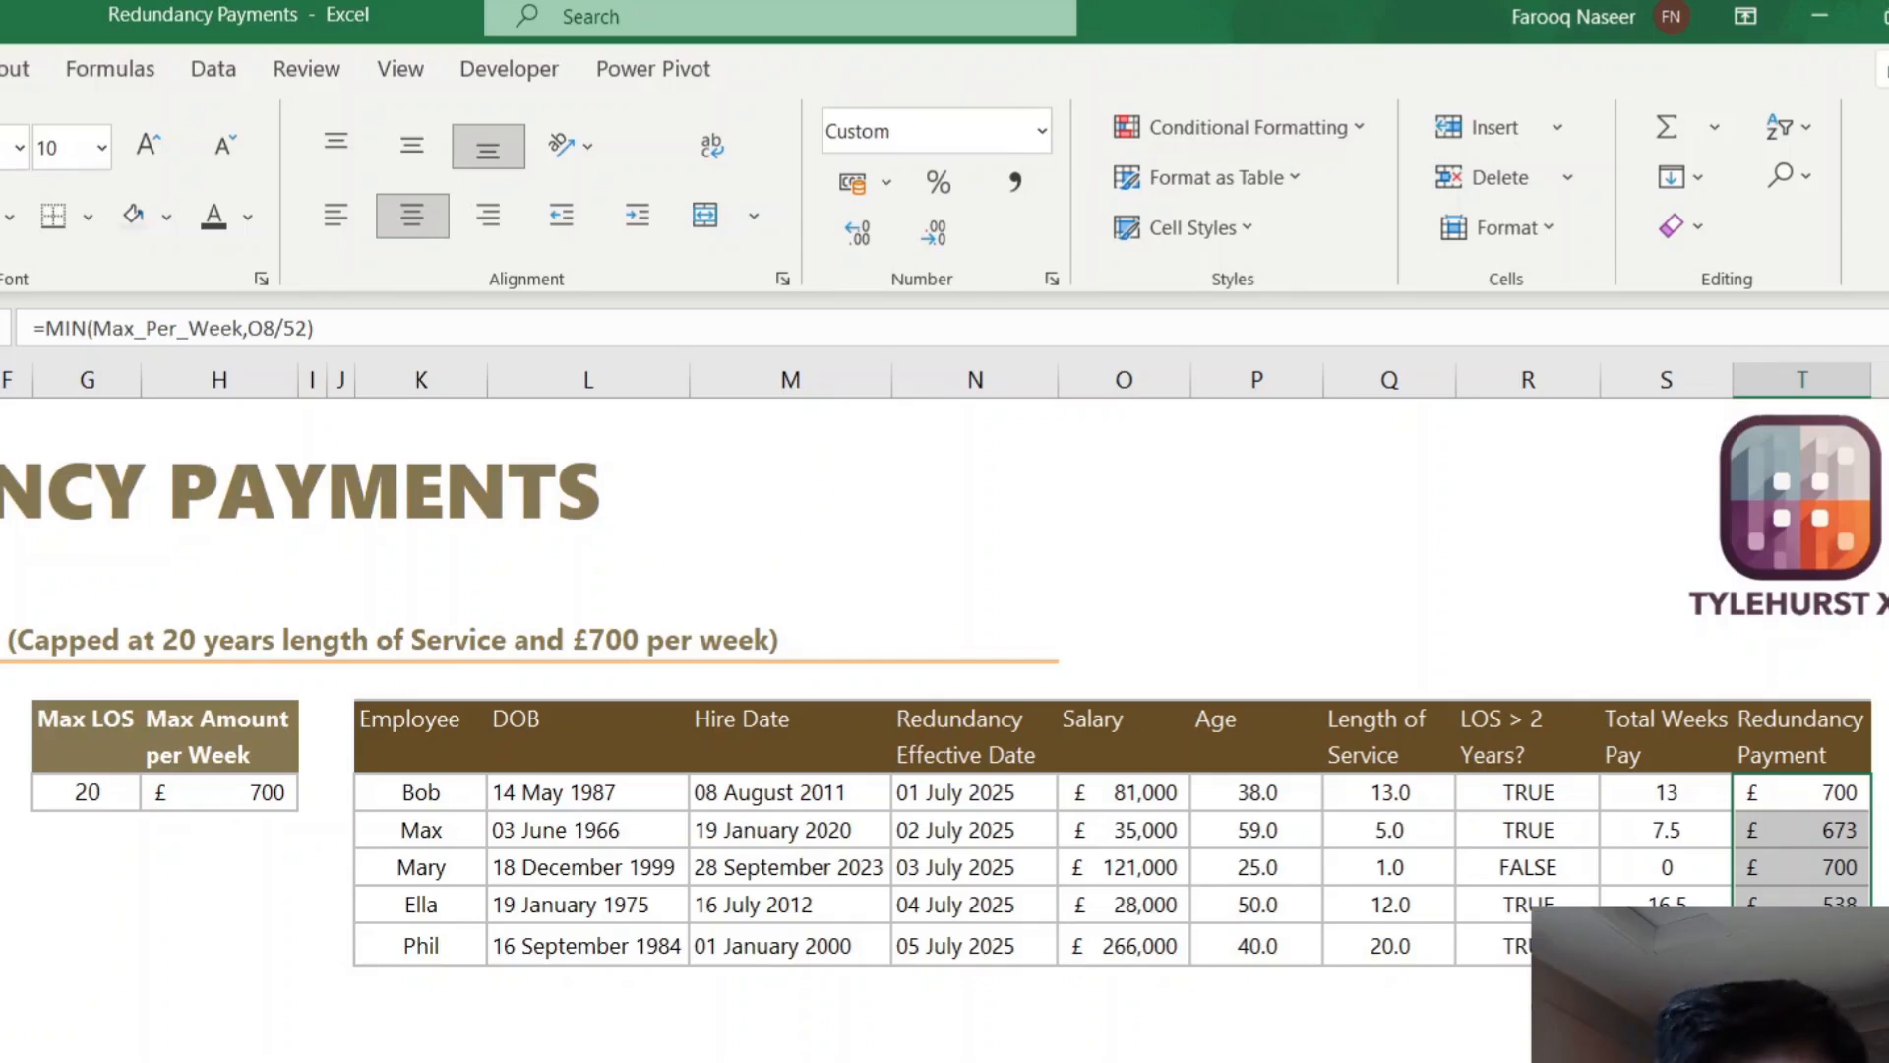
- Copy the 01 July 2025 redundancy effective date from N8 down to N12 as identical dates instead of a series
click(1033, 793)
drag(1056, 809, 1056, 984)
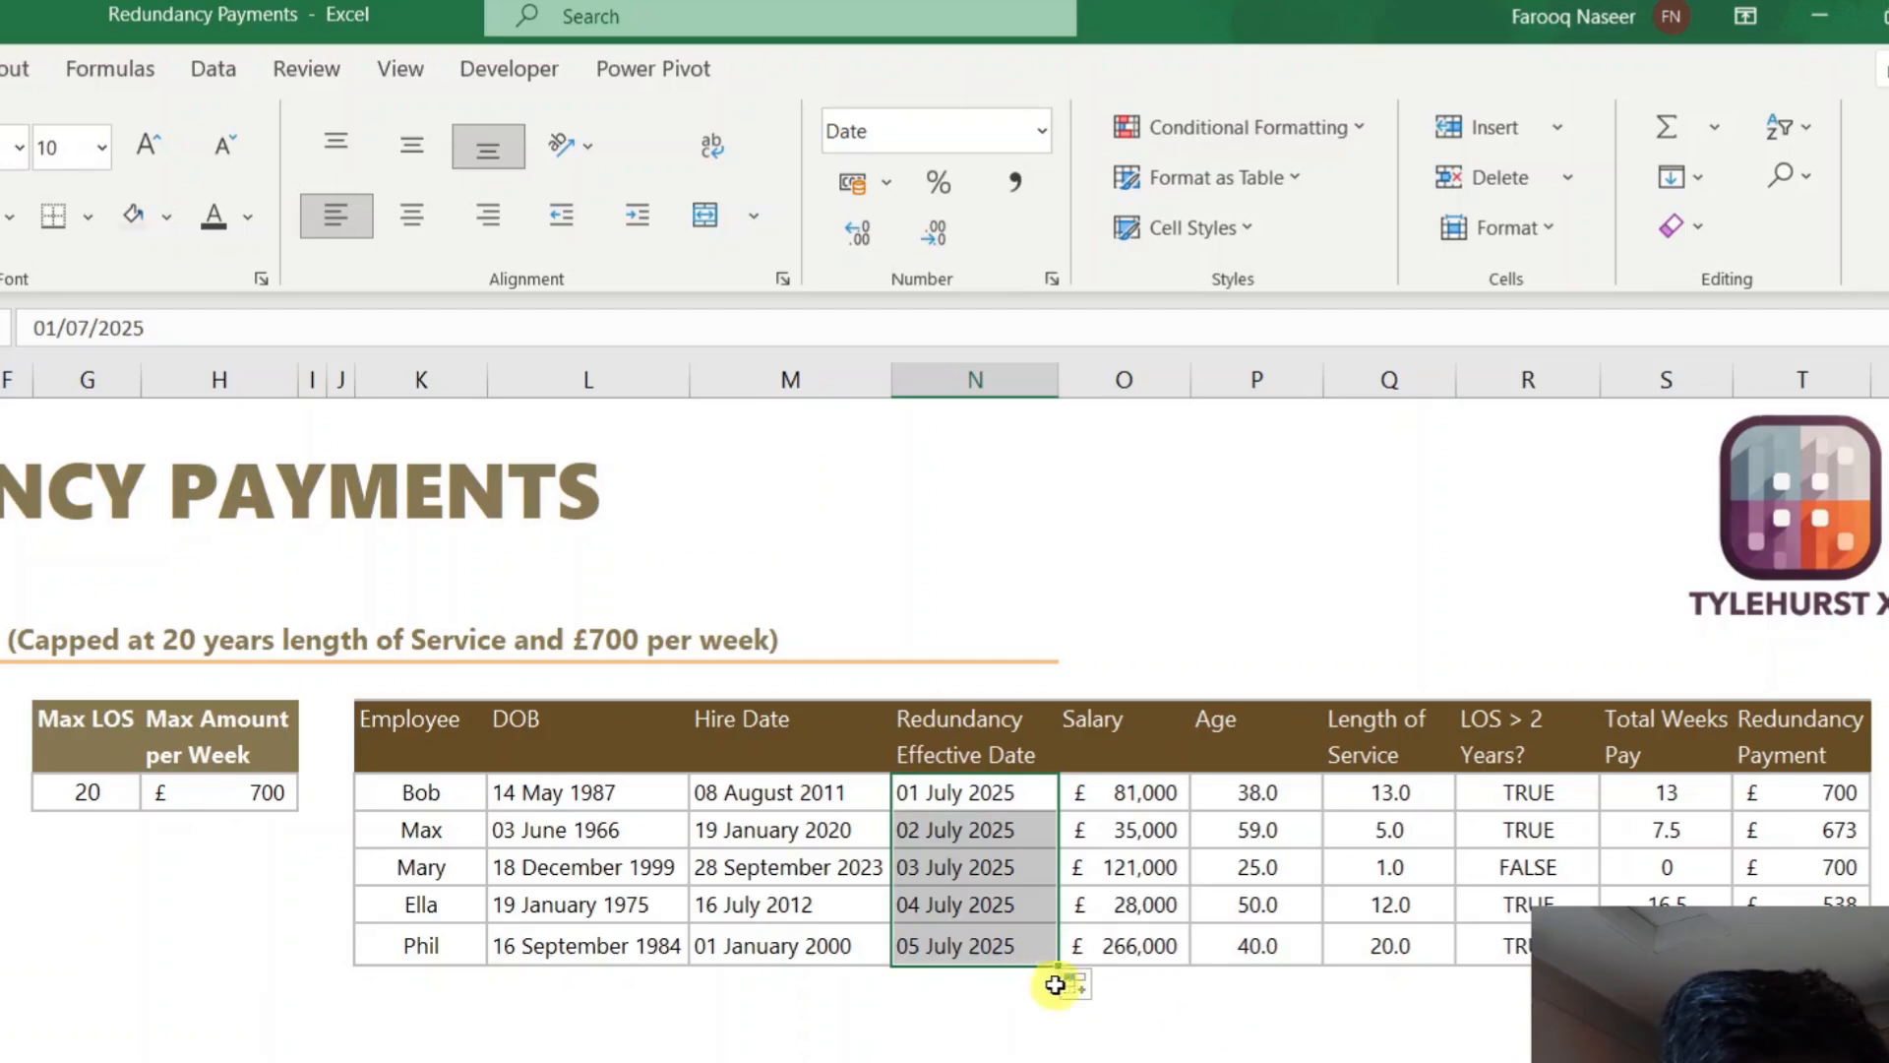
click(1083, 987)
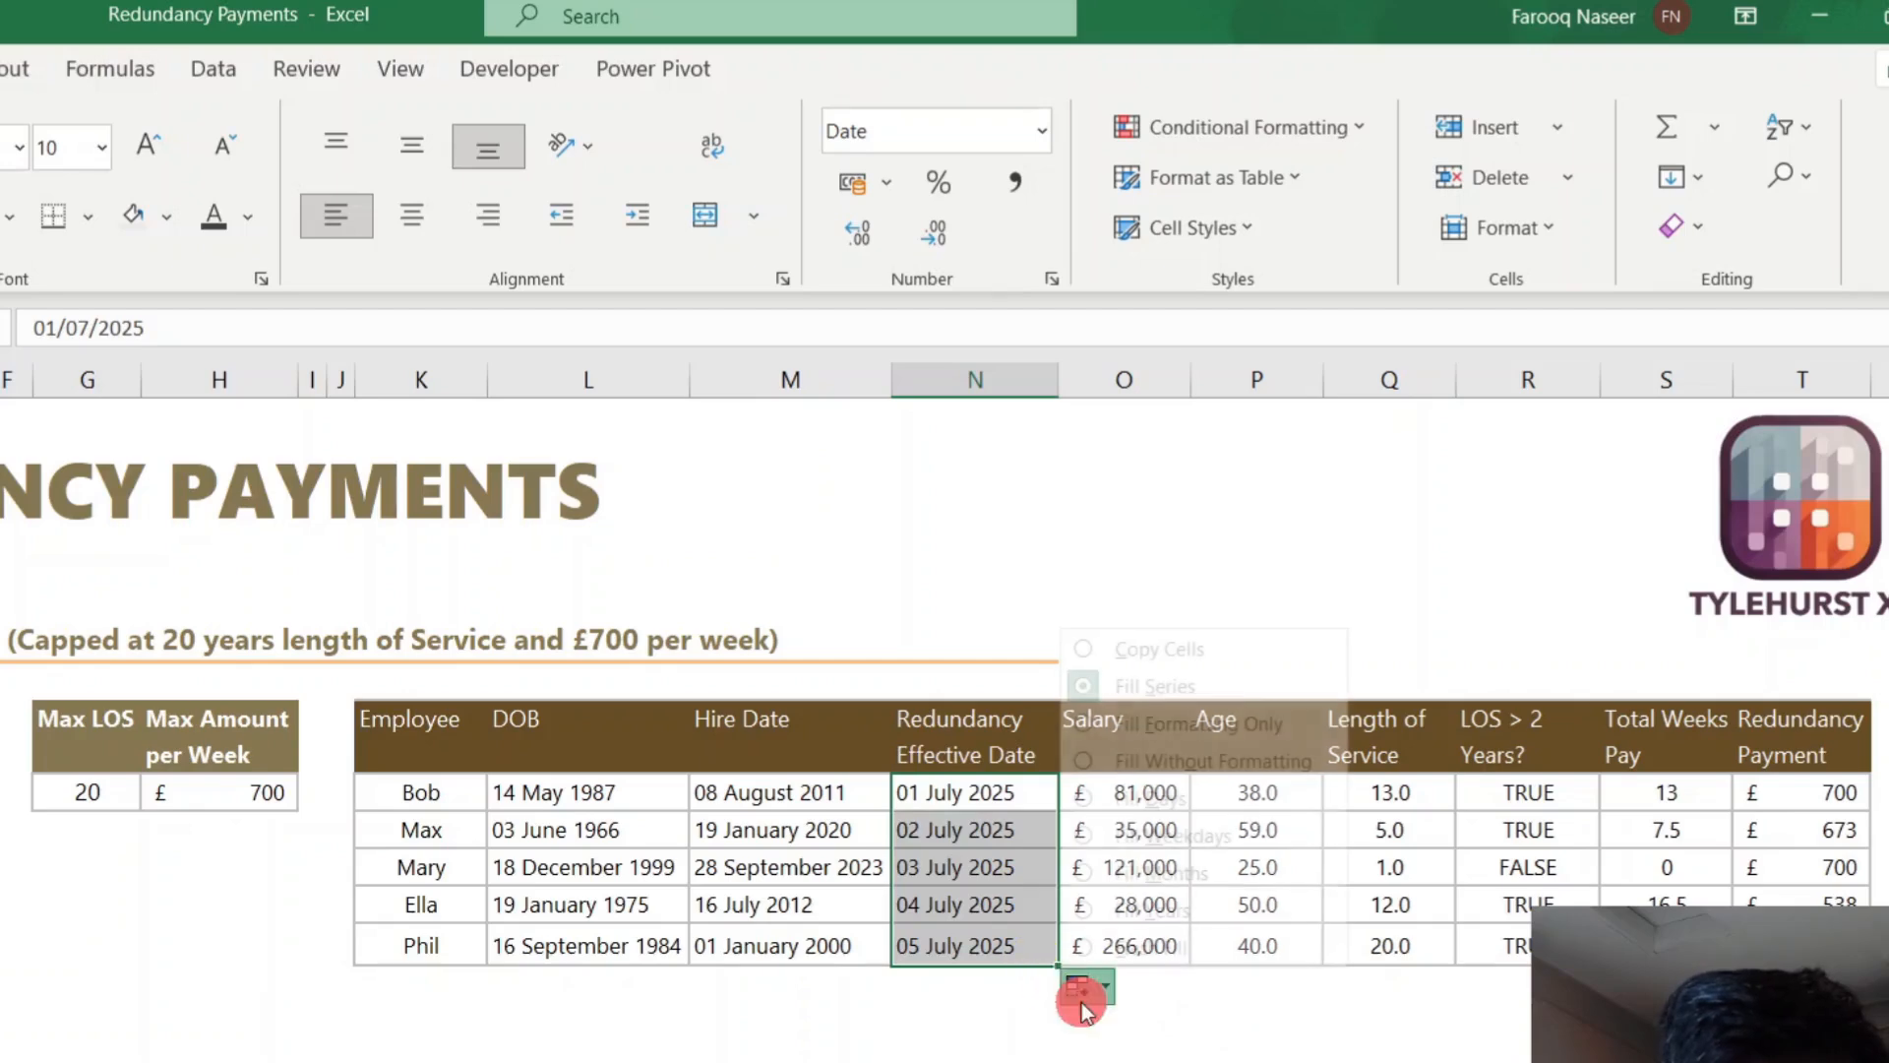
click(1146, 650)
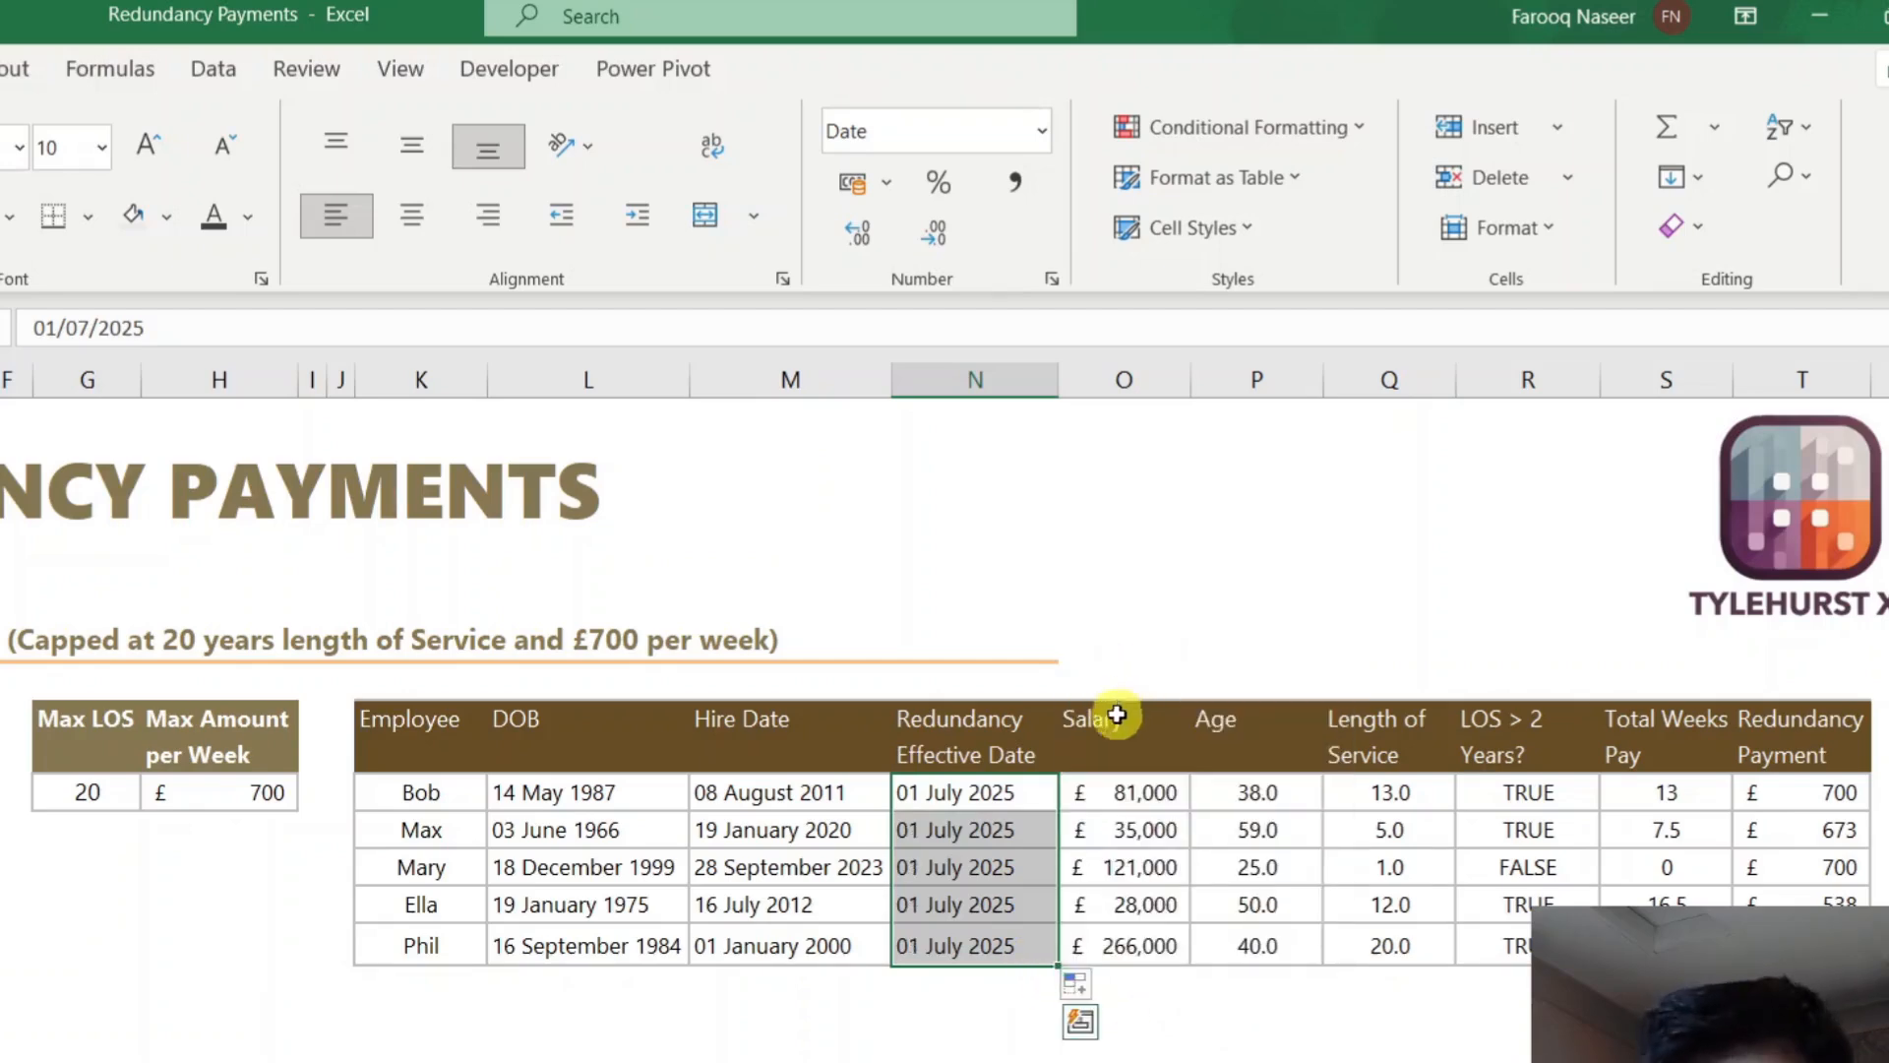
- Multiply the capped weekly pay in T8 by total weeks pay, making the formula =MIN(Max_Per_Week,O8/52)*S8
click(1809, 797)
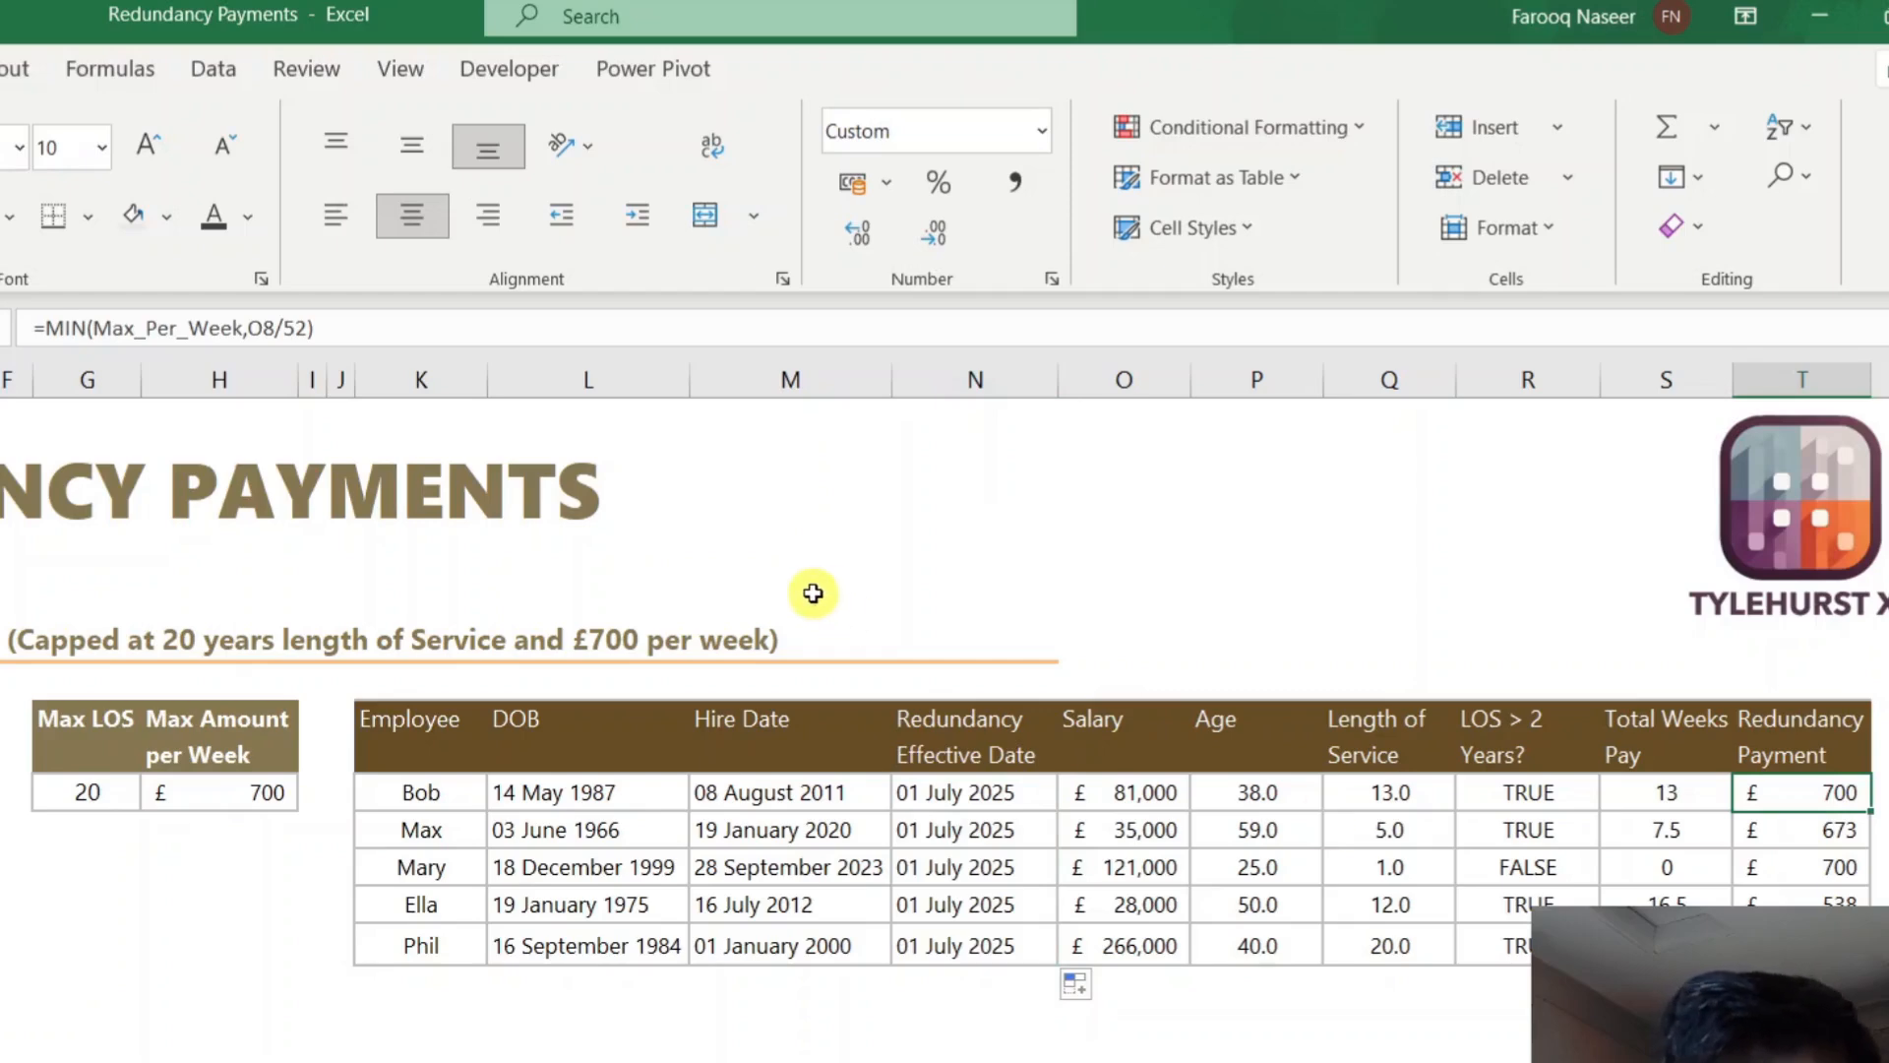
click(362, 327)
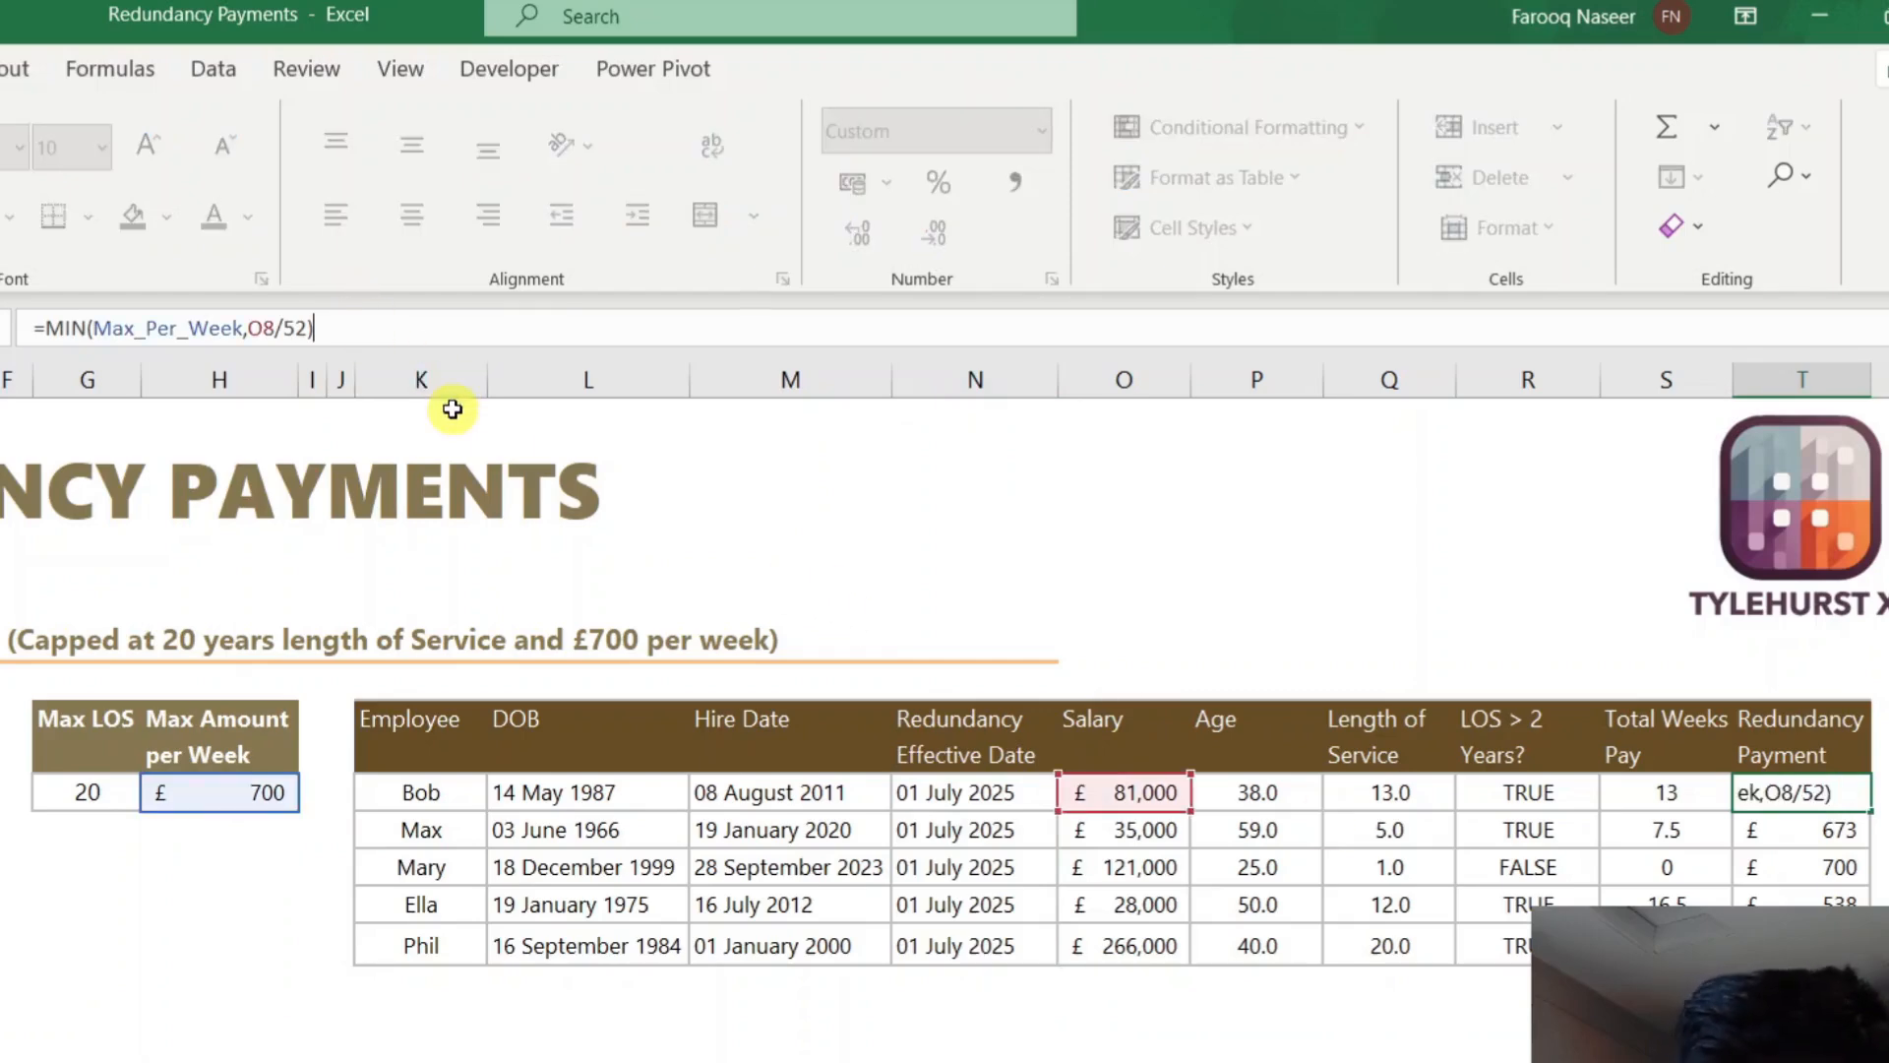
text(*)
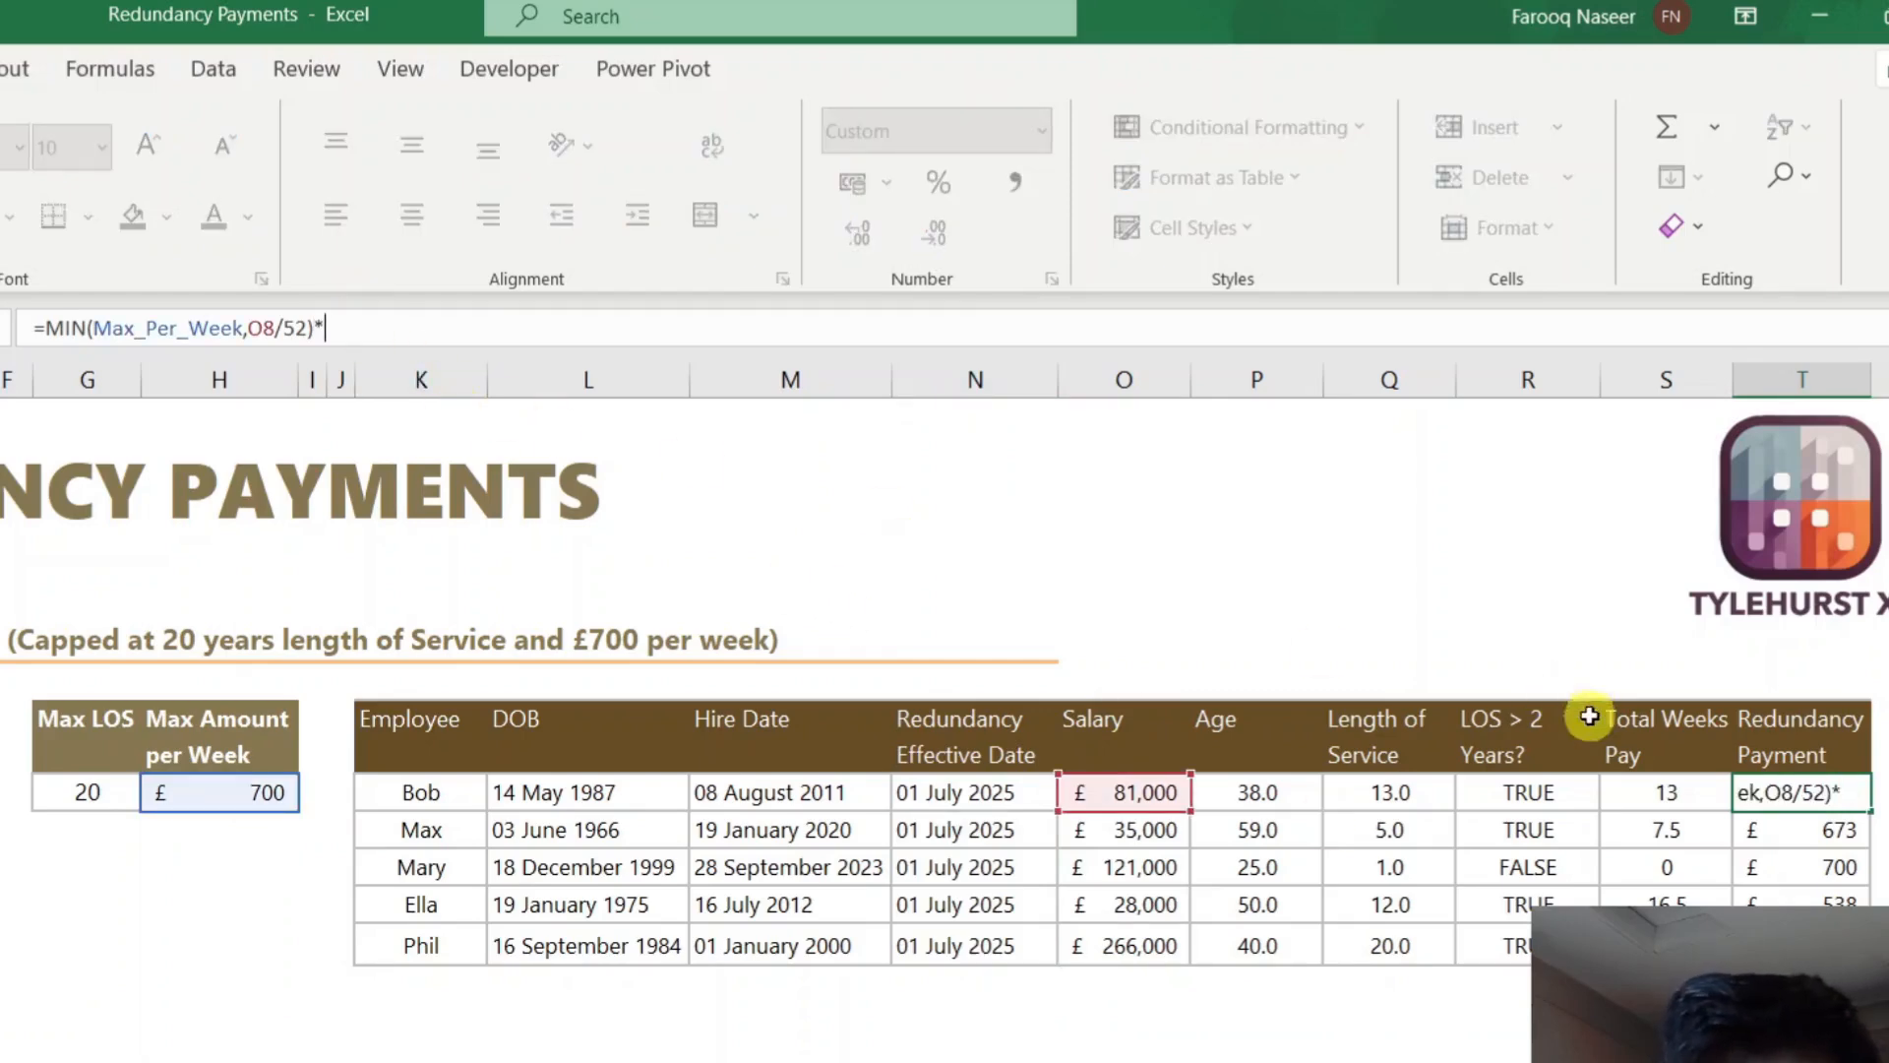
click(1660, 788)
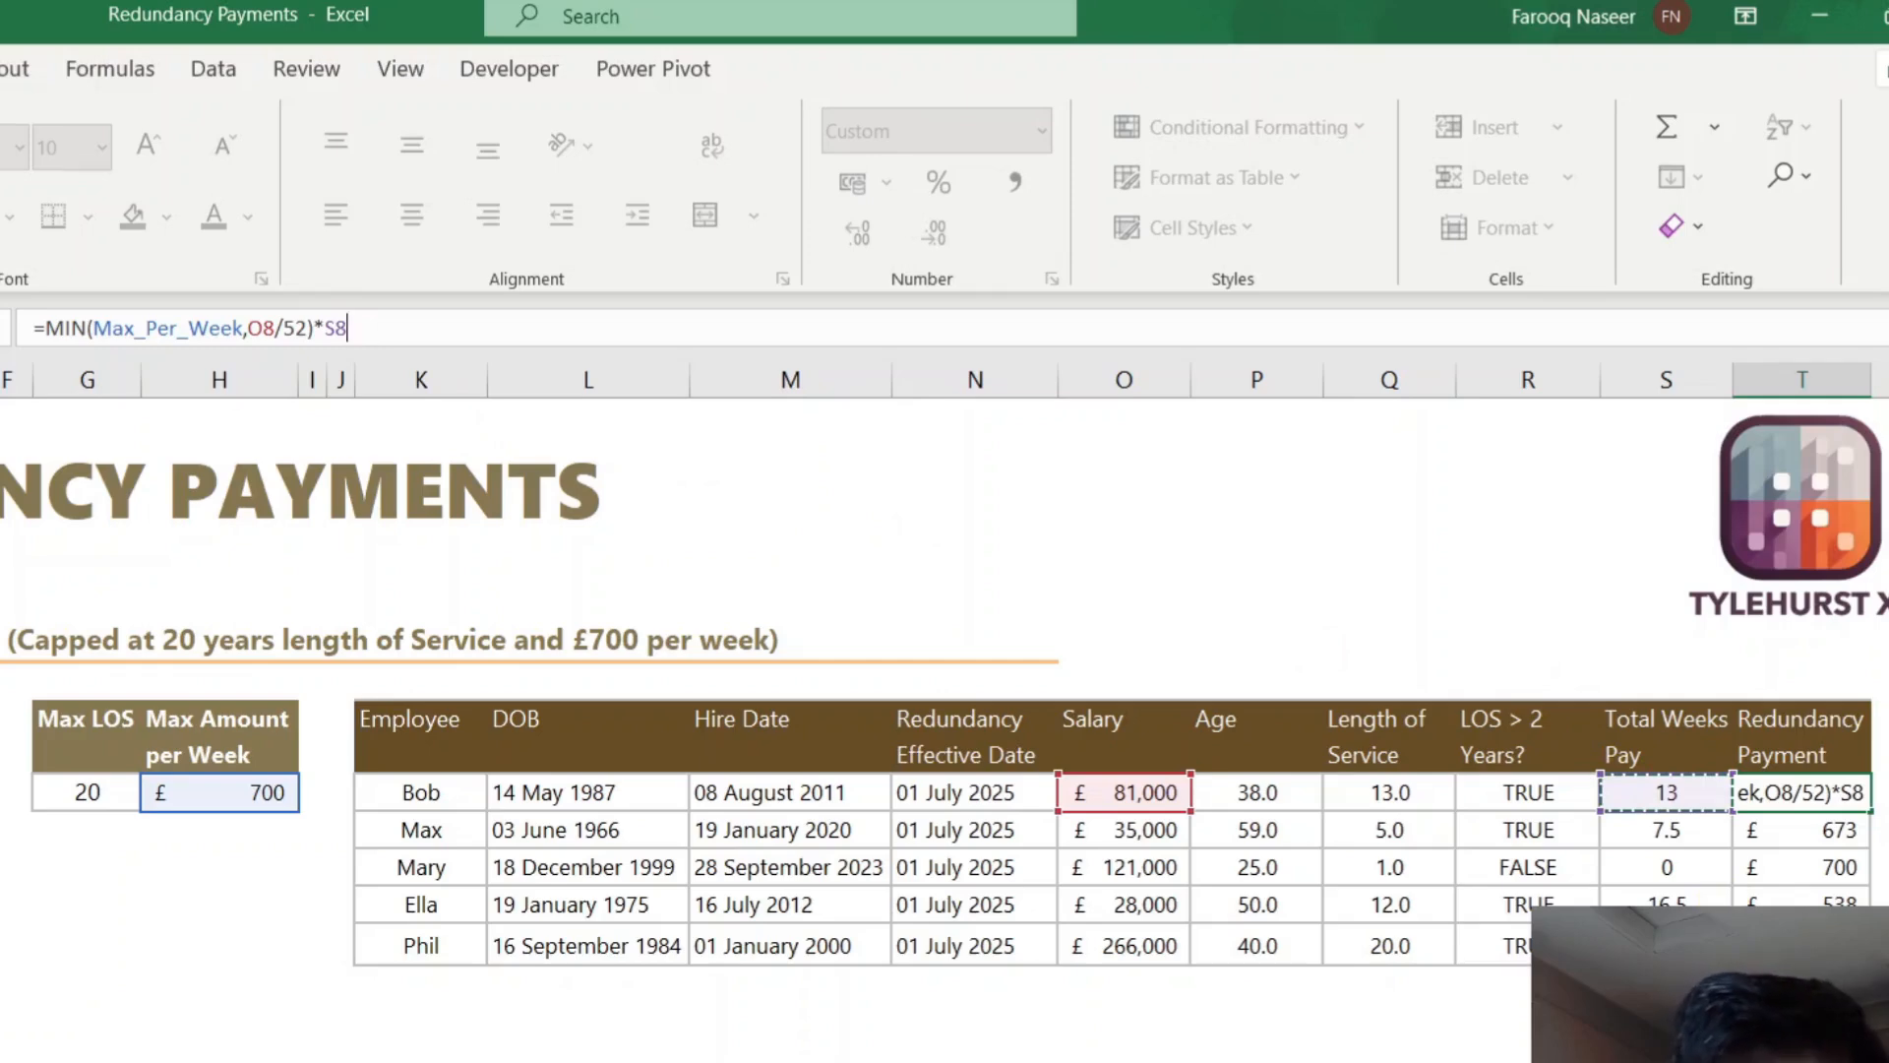
key(Return)
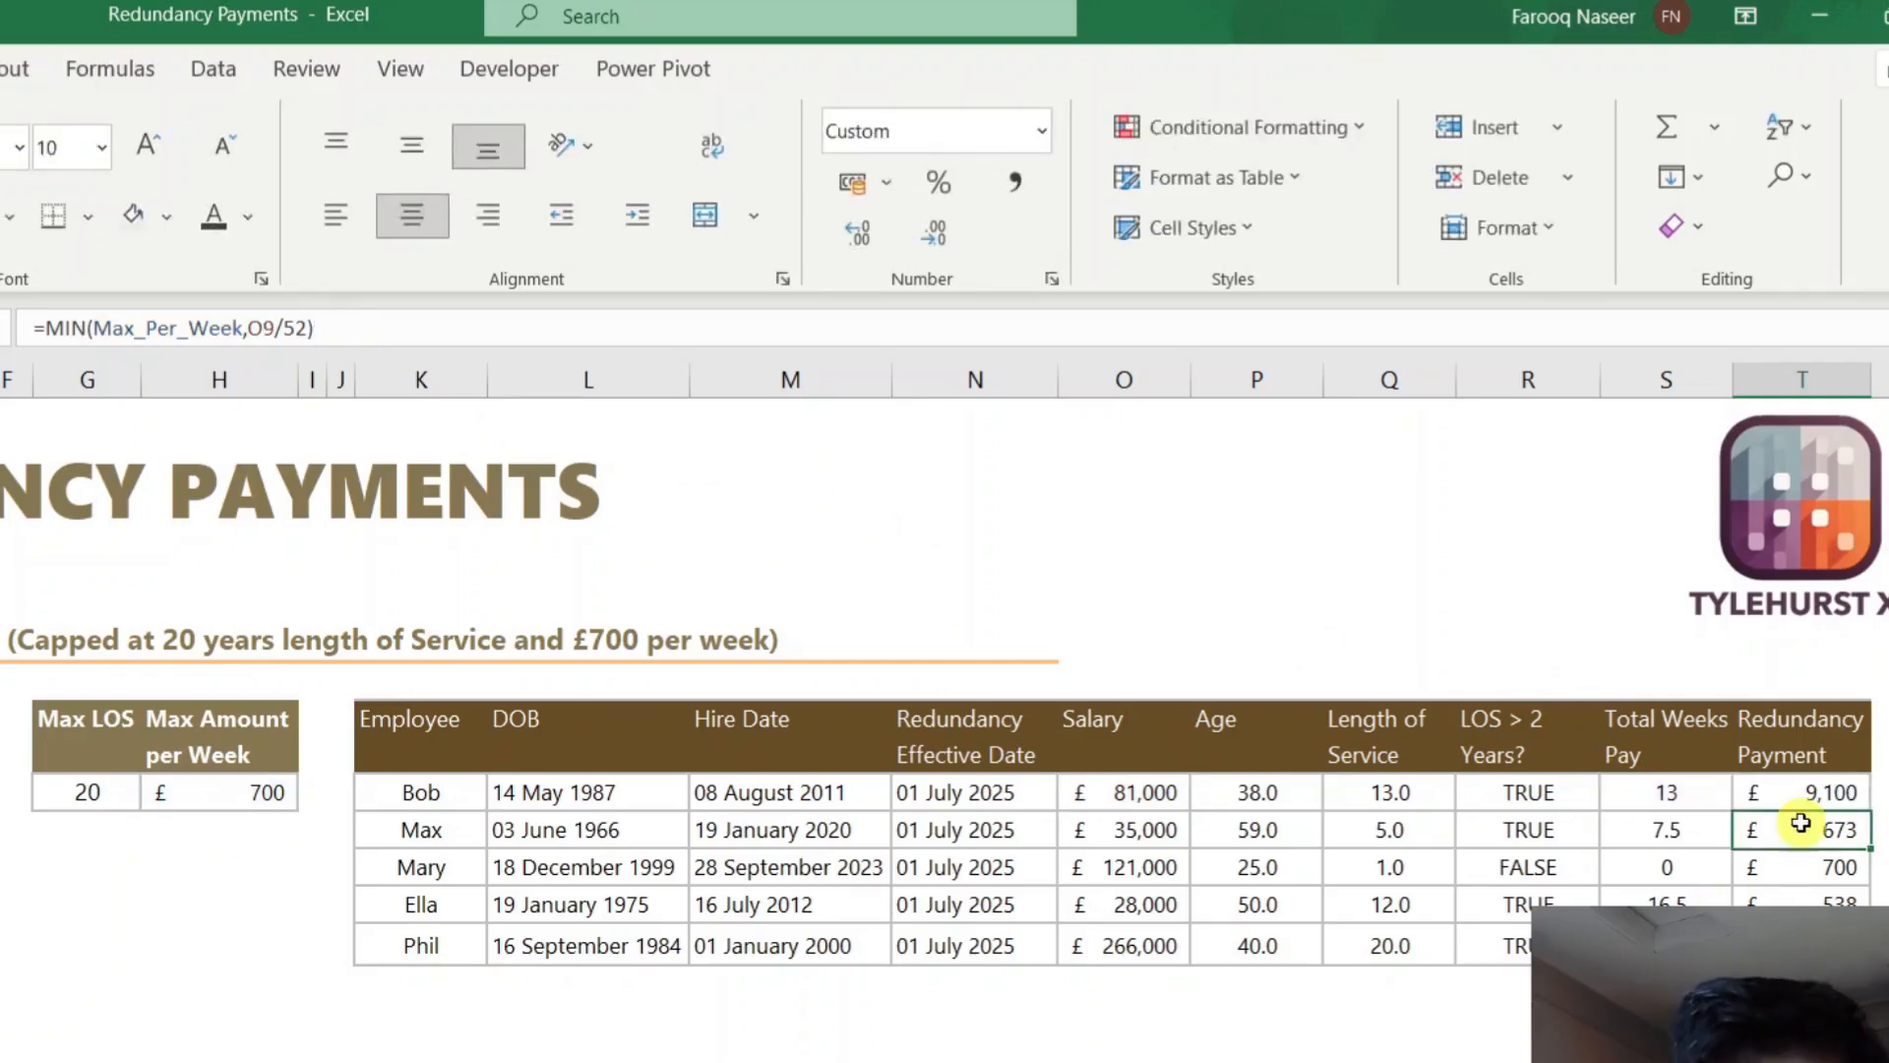
- Fill the T8 formula down the Redundancy Payment column and make the payment amounts bold
click(1804, 790)
drag(1864, 816, 1882, 897)
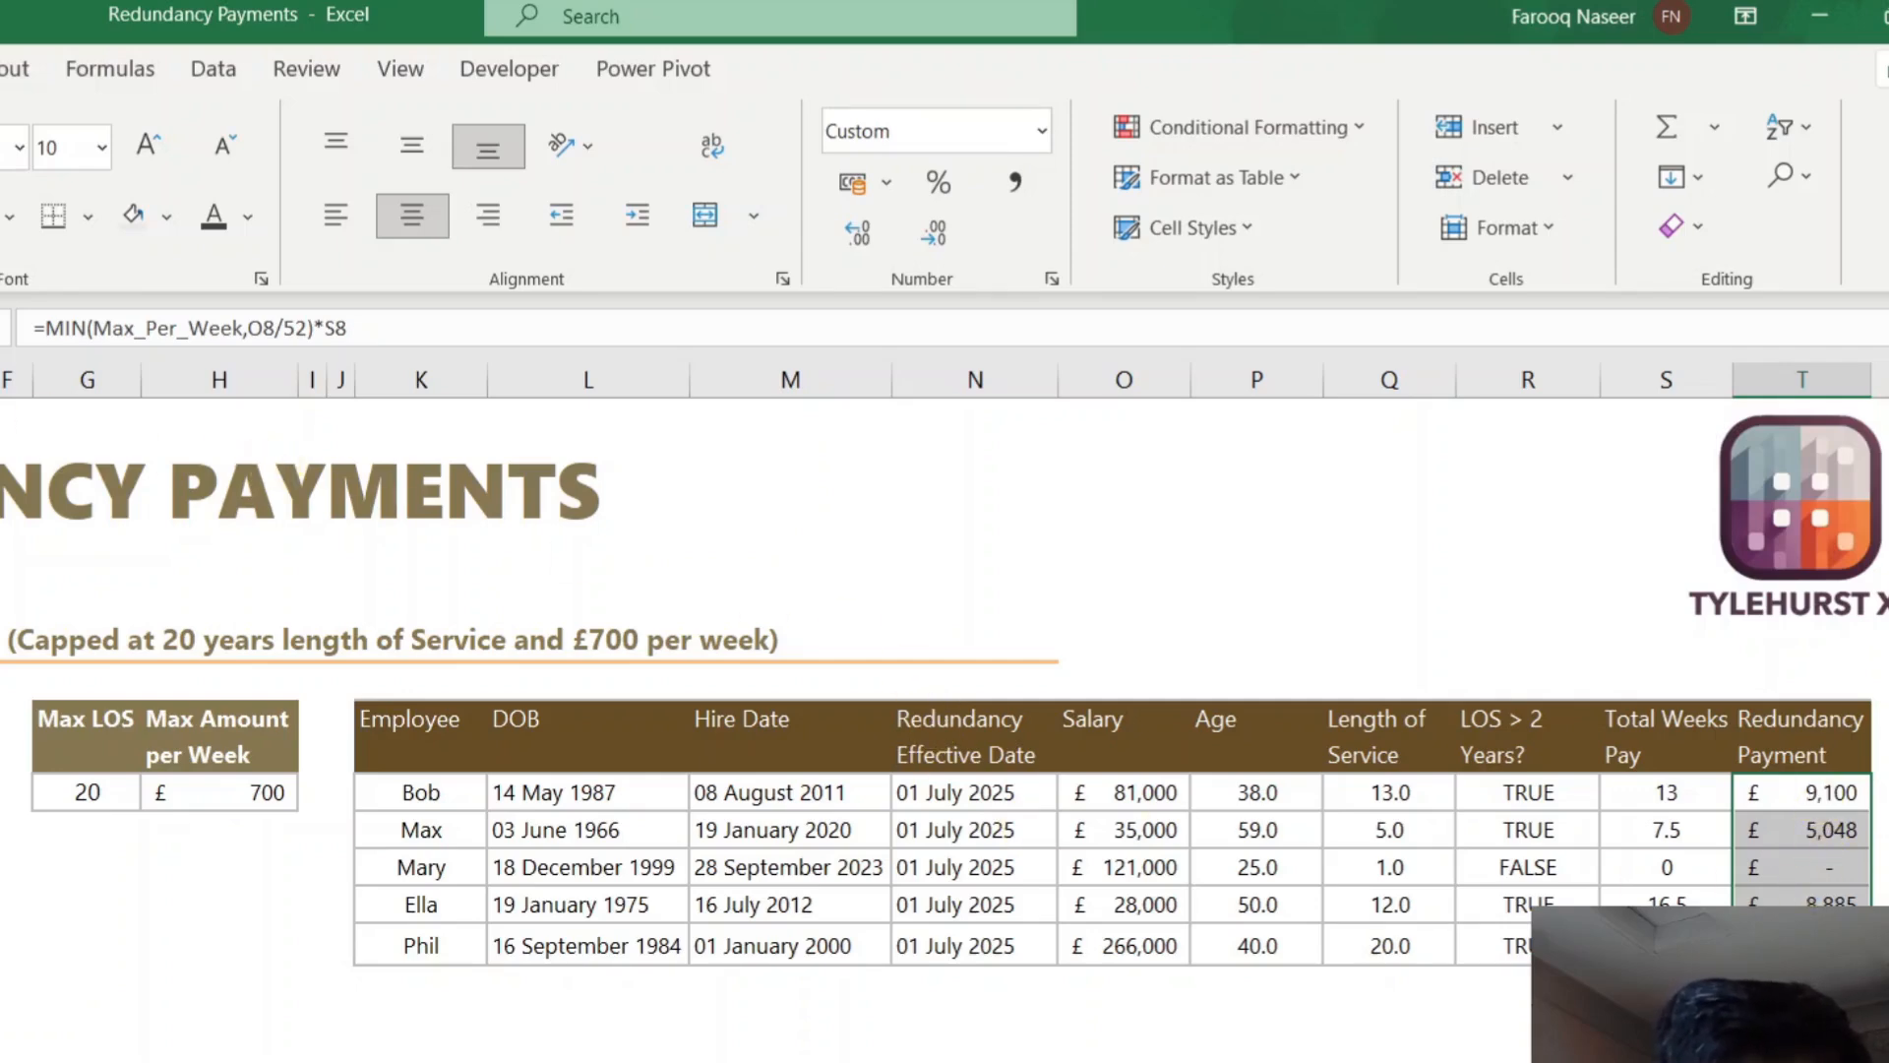
key(ctrl+b)
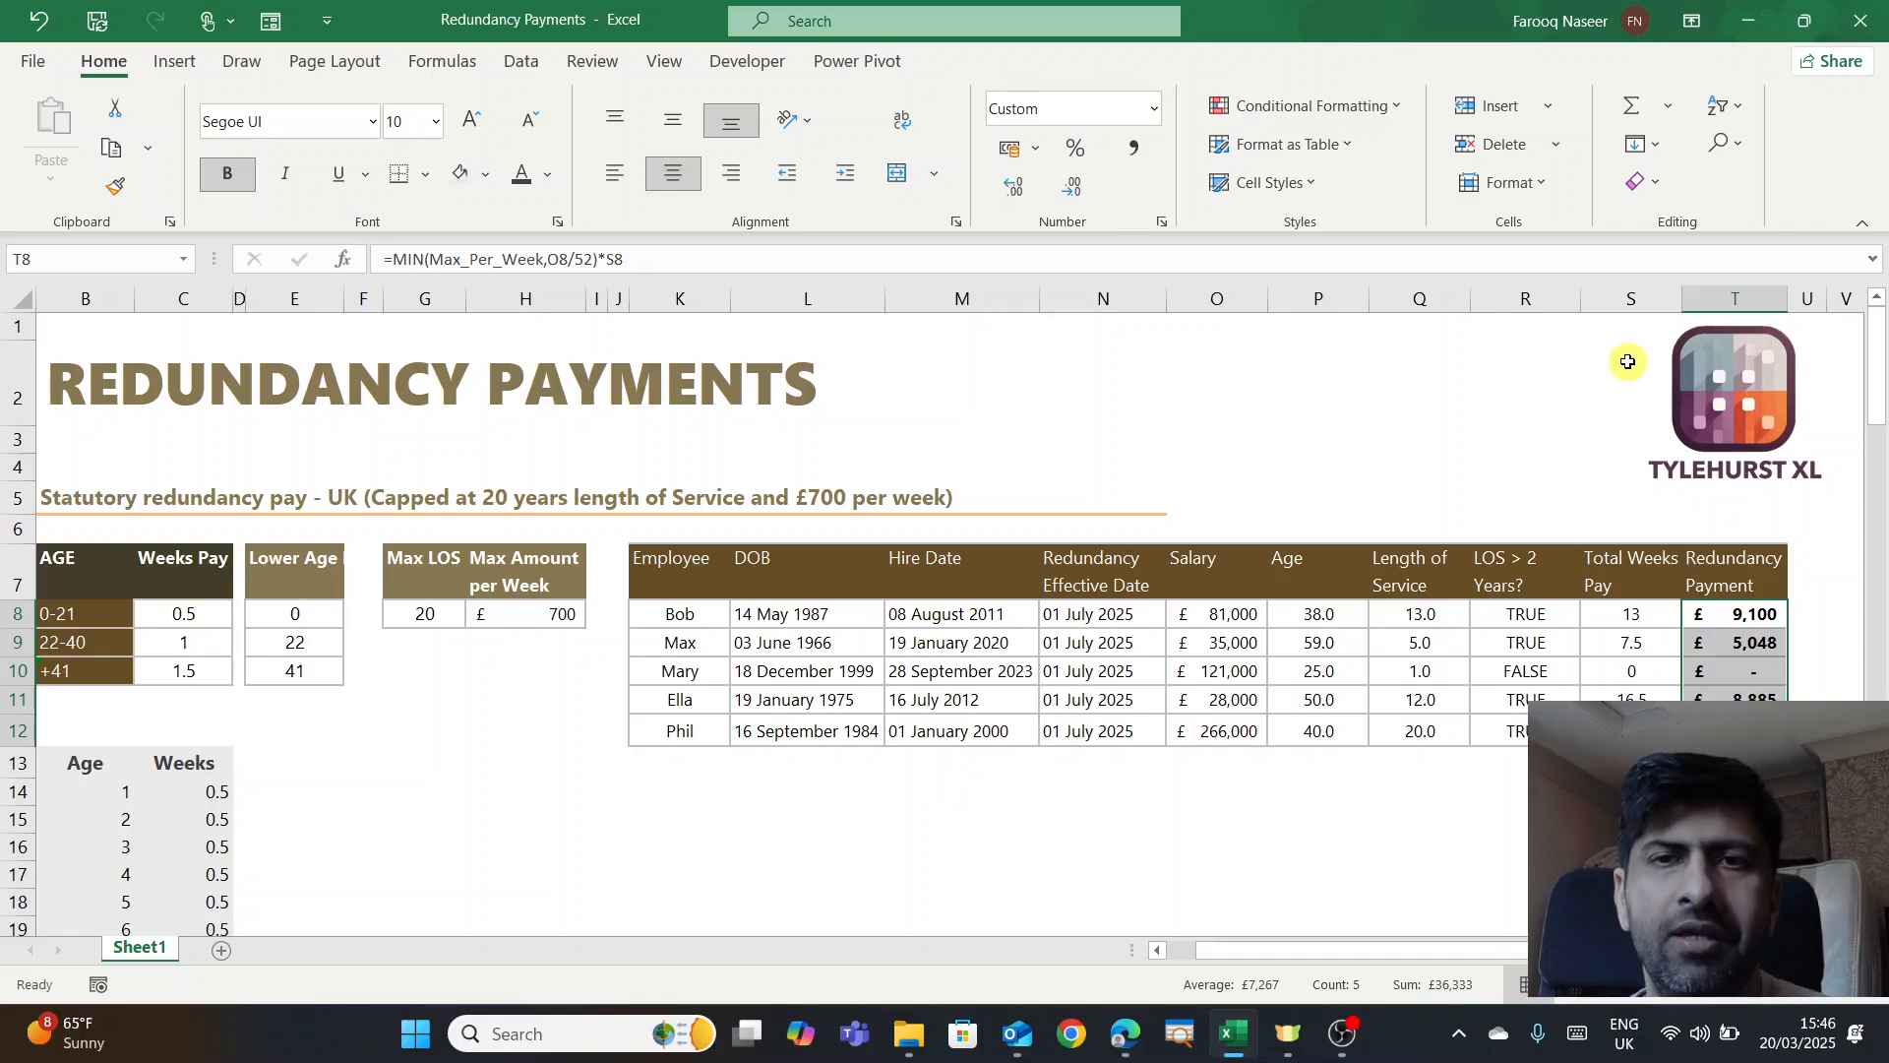
click(1422, 618)
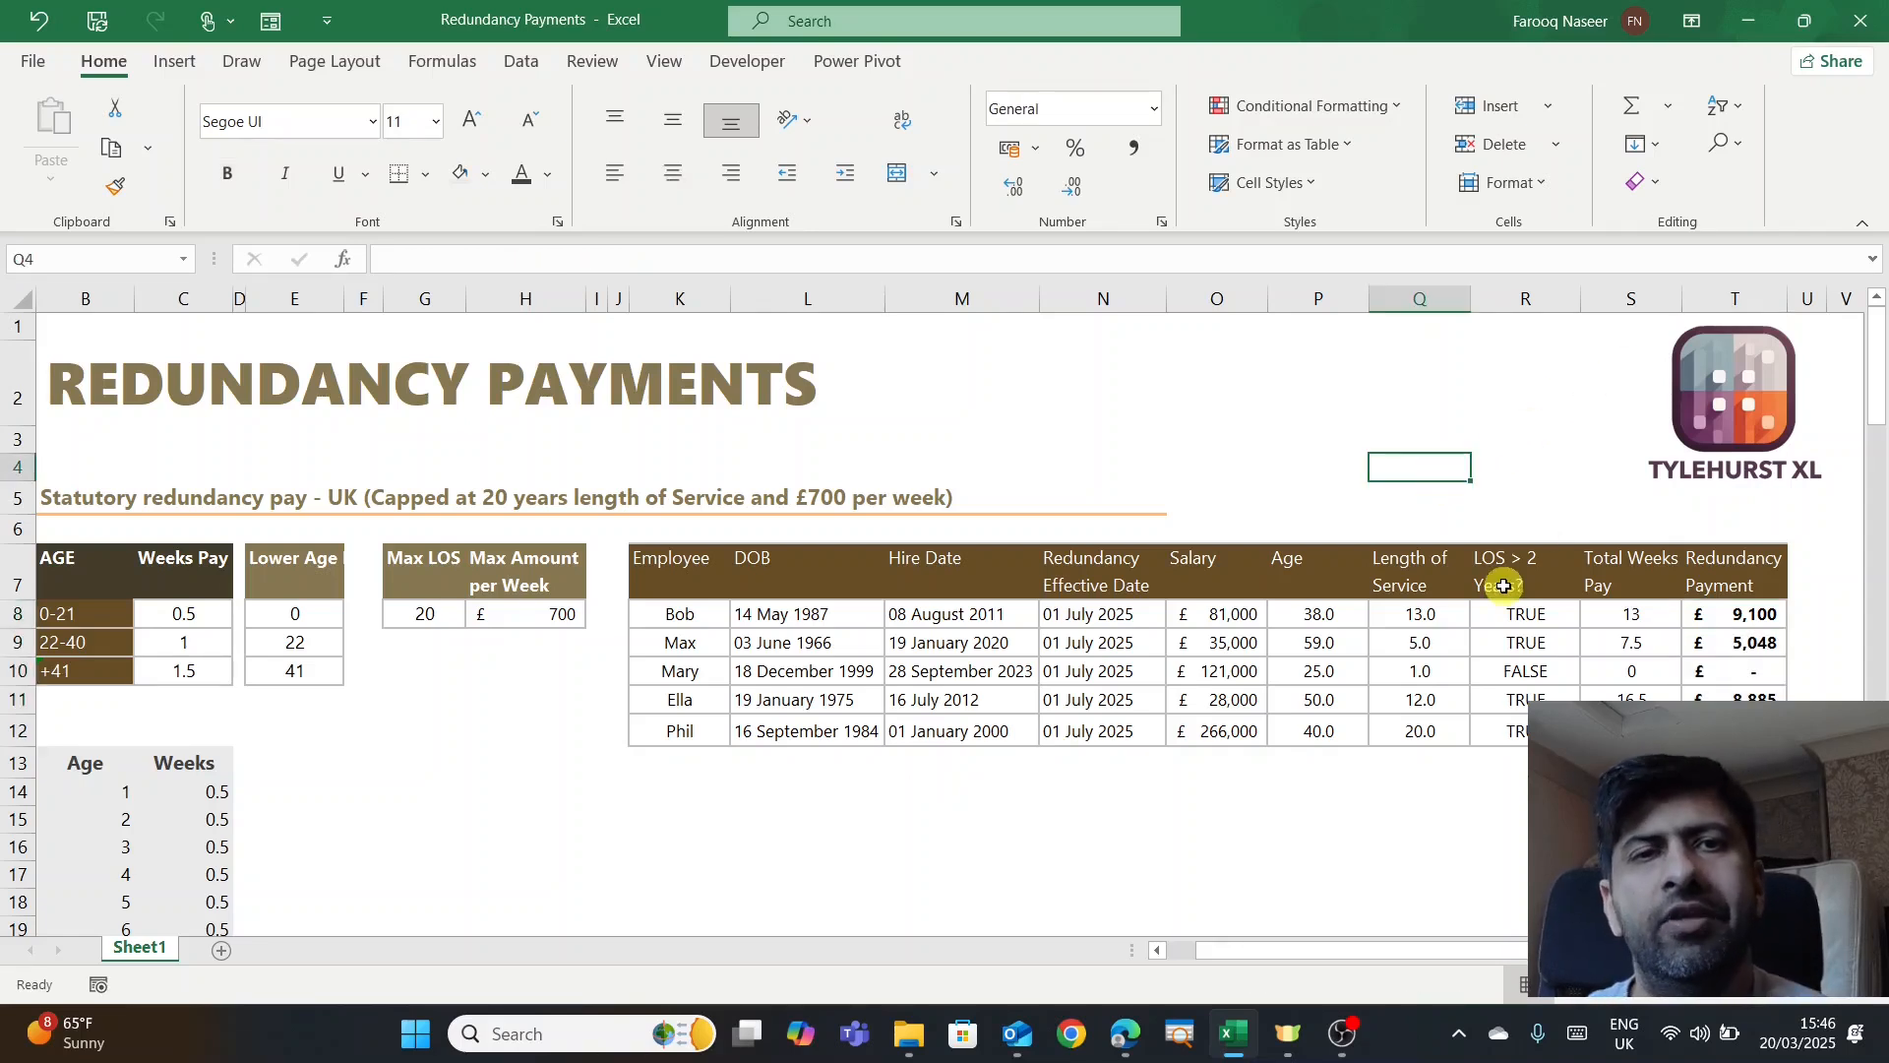